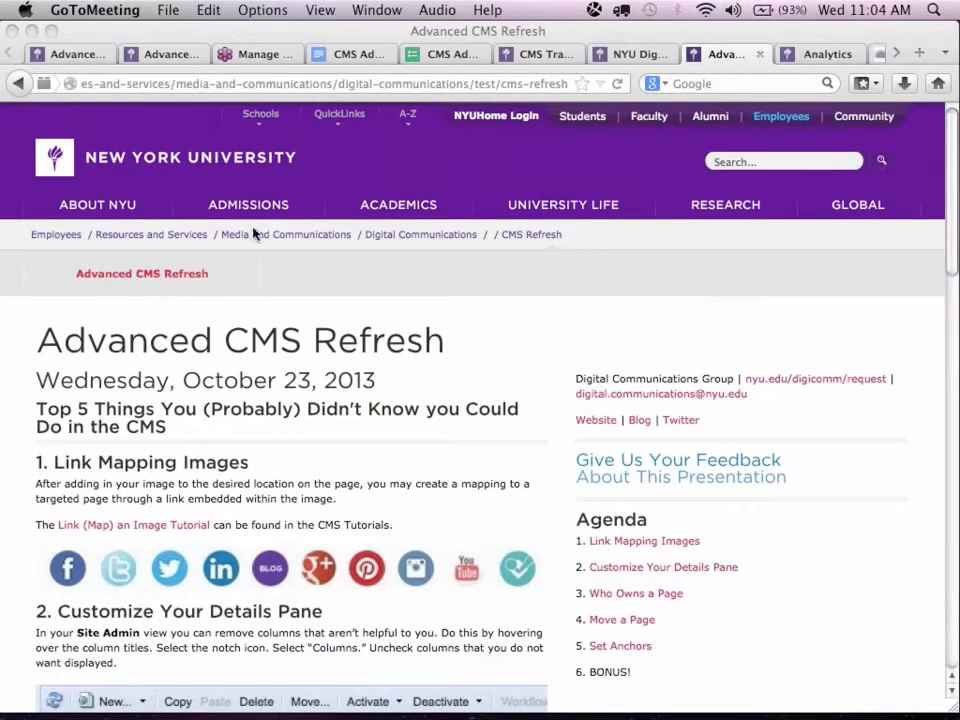
Switch to the editable Advanced CMS Refresh page and move the CQ5 palette clear of the page content.
{"action": "left_click", "coordinate": [77, 54]}
{"action": "scroll", "coordinate": [483, 238], "scroll_direction": "down", "scroll_amount": 5}
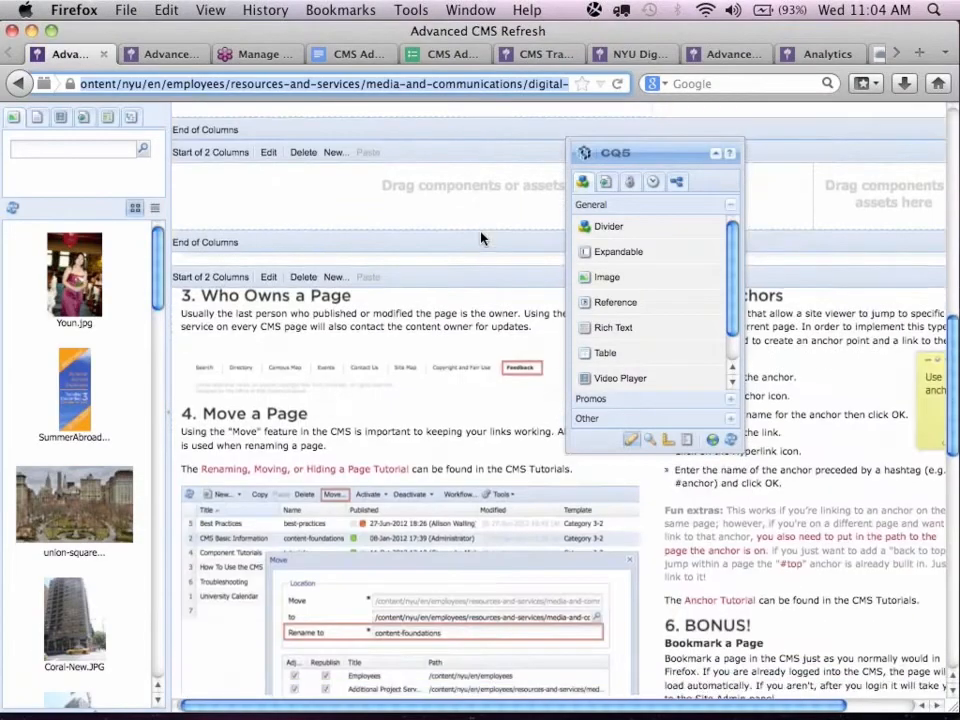
{"action": "scroll", "coordinate": [483, 238], "scroll_direction": "up", "scroll_amount": 10}
{"action": "scroll", "coordinate": [481, 238], "scroll_direction": "up", "scroll_amount": 2}
{"action": "left_click_drag", "start_coordinate": [669, 146], "coordinate": [101, 261]}
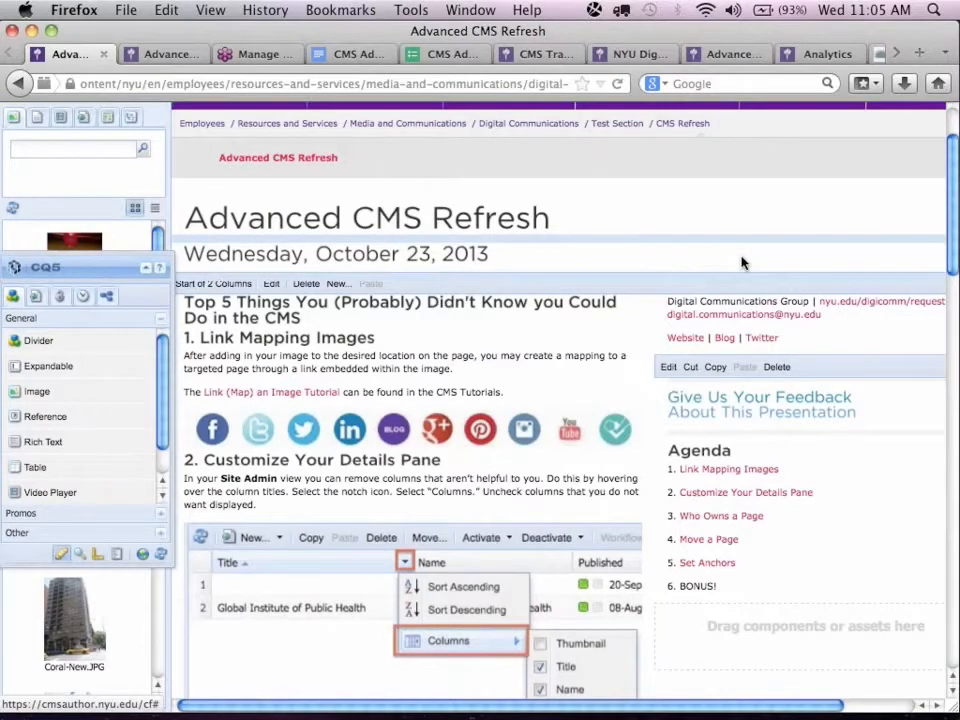
{"action": "scroll", "coordinate": [741, 263], "scroll_direction": "down", "scroll_amount": 1}
{"action": "scroll", "coordinate": [733, 265], "scroll_direction": "down", "scroll_amount": 1}
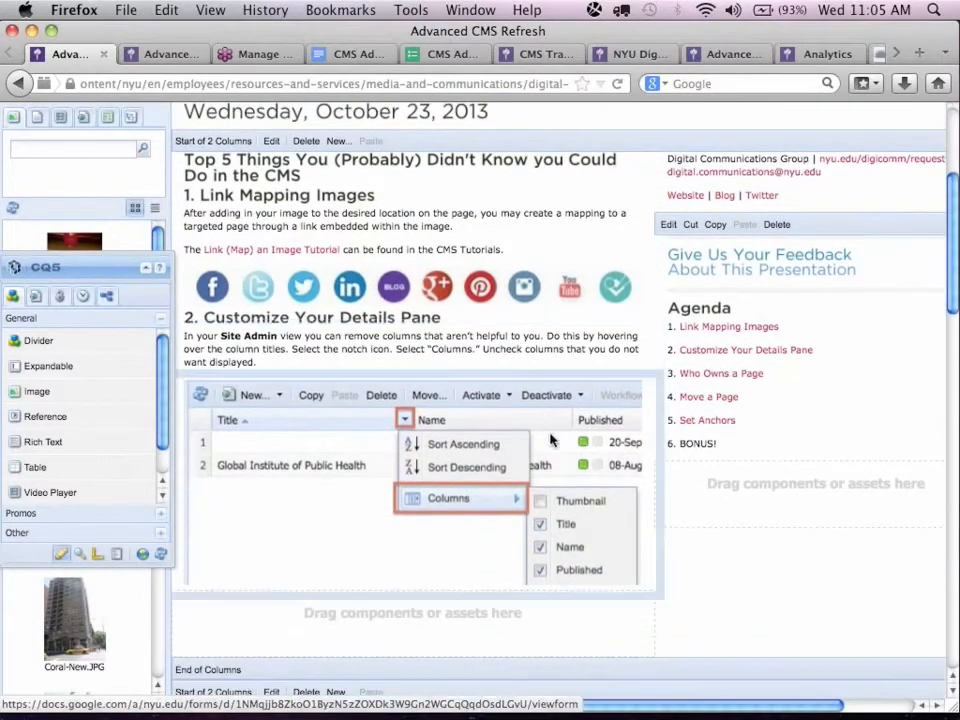
{"action": "mouse_move", "coordinate": [656, 706]}
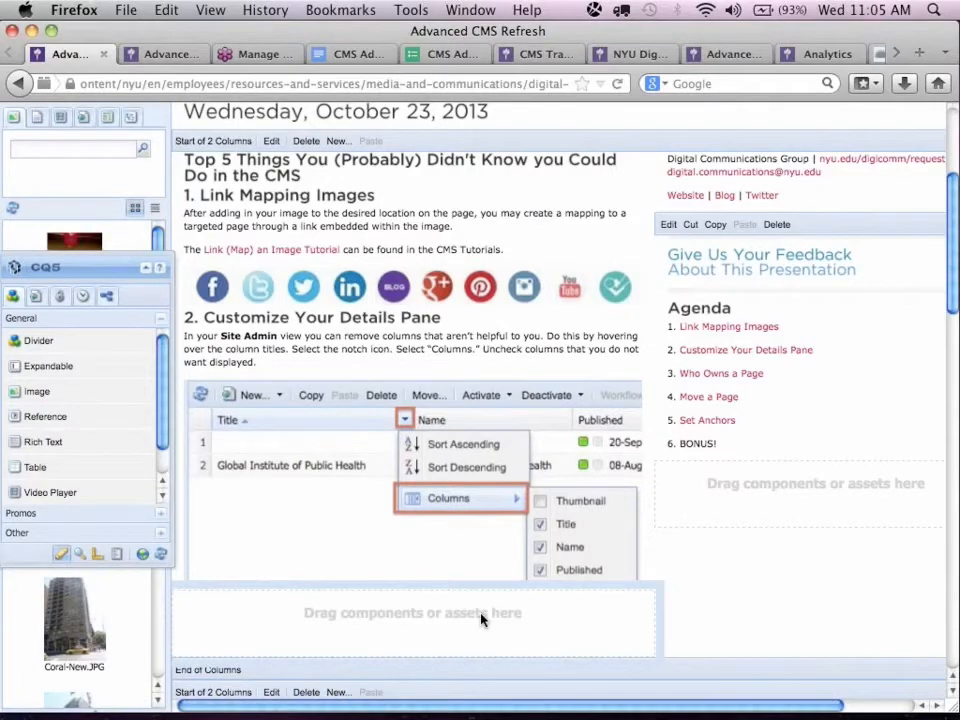
{"action": "key", "text": "super+equal"}
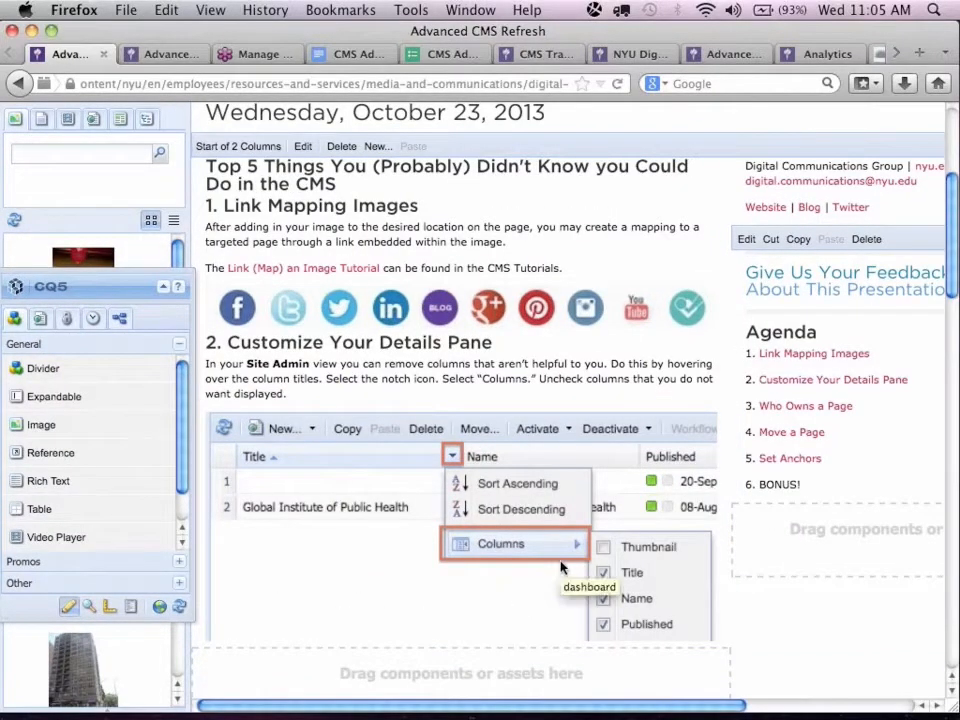
Examine the advanced settings of the social media icons image, including its Link field, and close them without saving.
{"action": "double_click", "coordinate": [460, 325]}
{"action": "scroll", "coordinate": [778, 424], "scroll_direction": "down", "scroll_amount": 1}
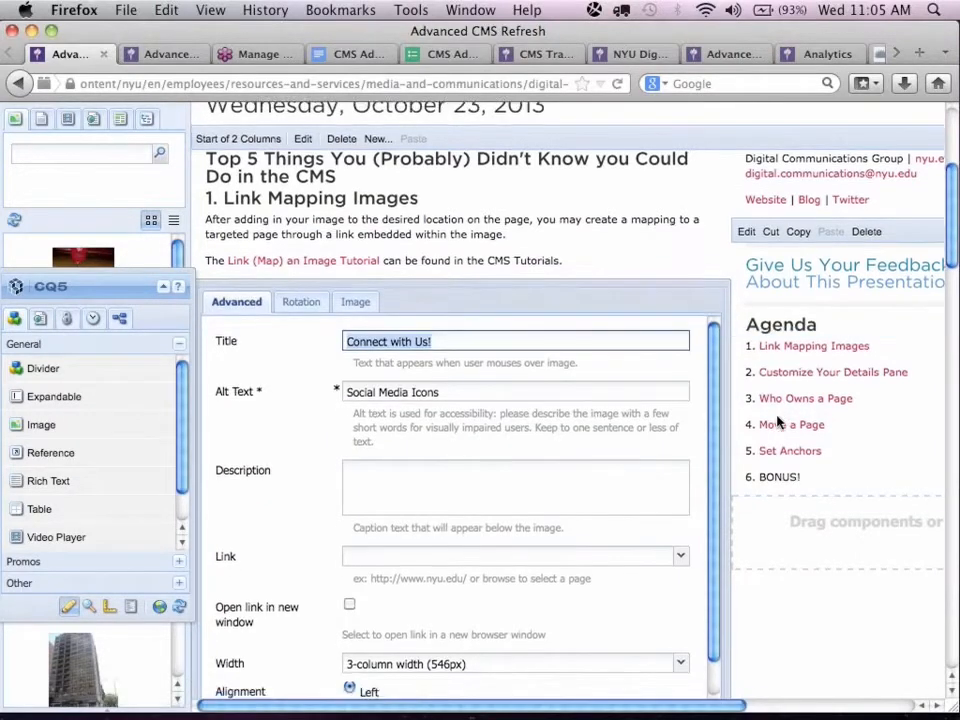
{"action": "scroll", "coordinate": [778, 424], "scroll_direction": "down", "scroll_amount": 3}
{"action": "left_click", "coordinate": [382, 440]}
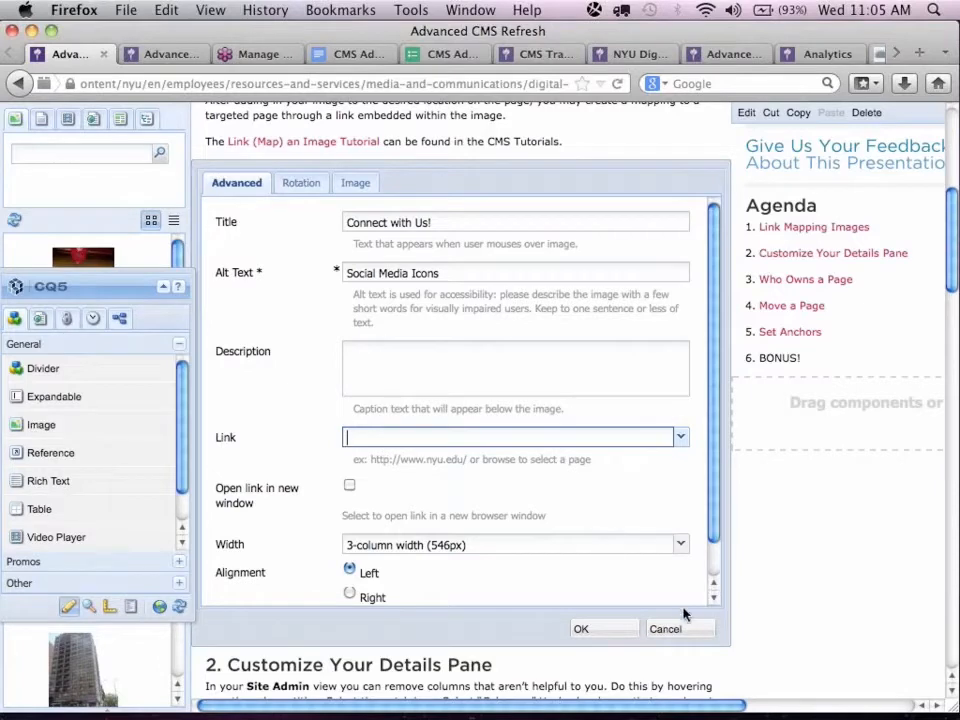
{"action": "left_click", "coordinate": [668, 628]}
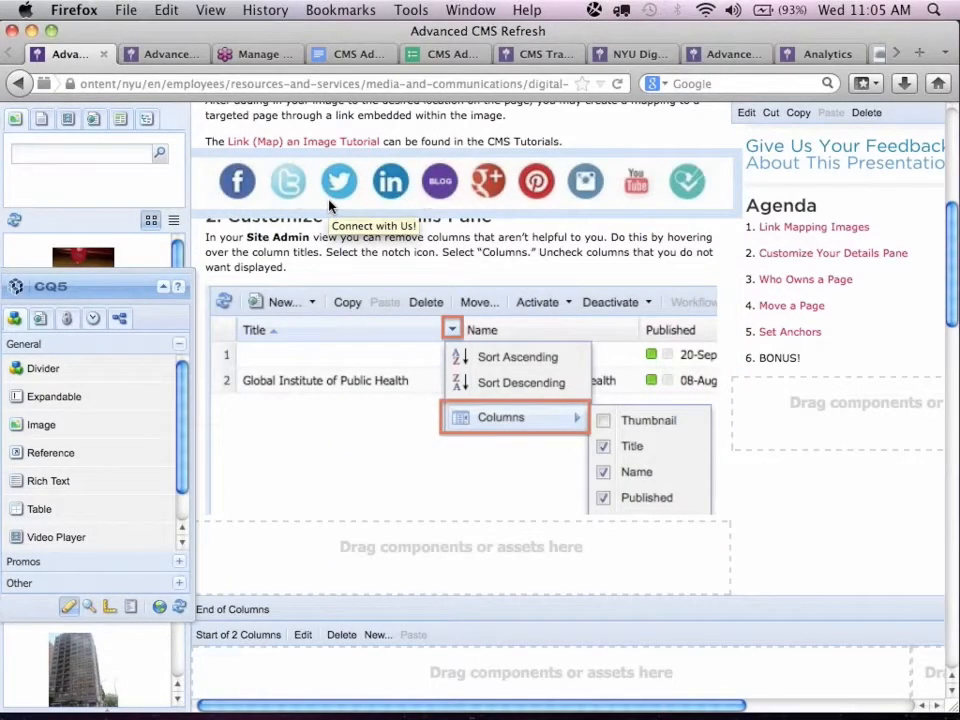
In the social media icons image's map editor, draw a rectangular area around the Facebook icon, from about (7/0) to (61/44).
{"action": "double_click", "coordinate": [385, 182]}
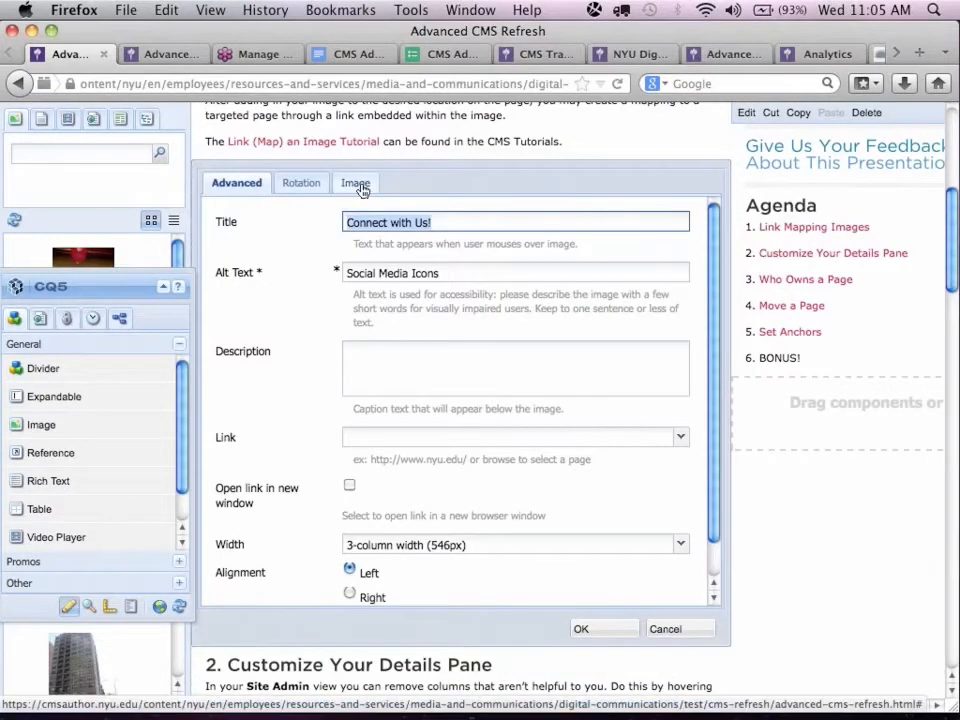
{"action": "left_click", "coordinate": [356, 184]}
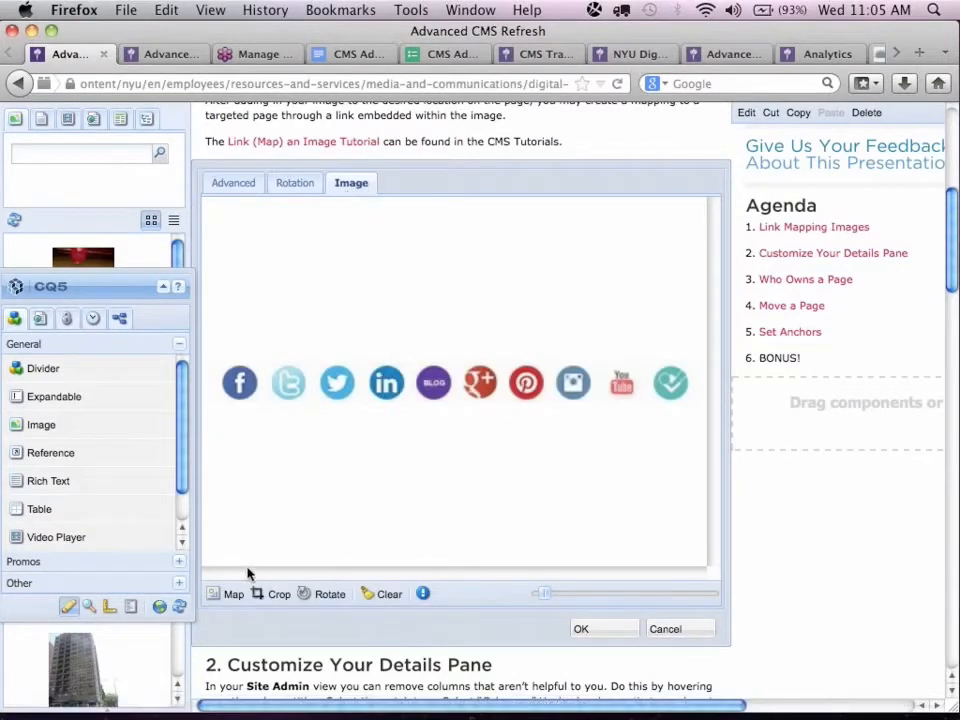
{"action": "left_click", "coordinate": [230, 598]}
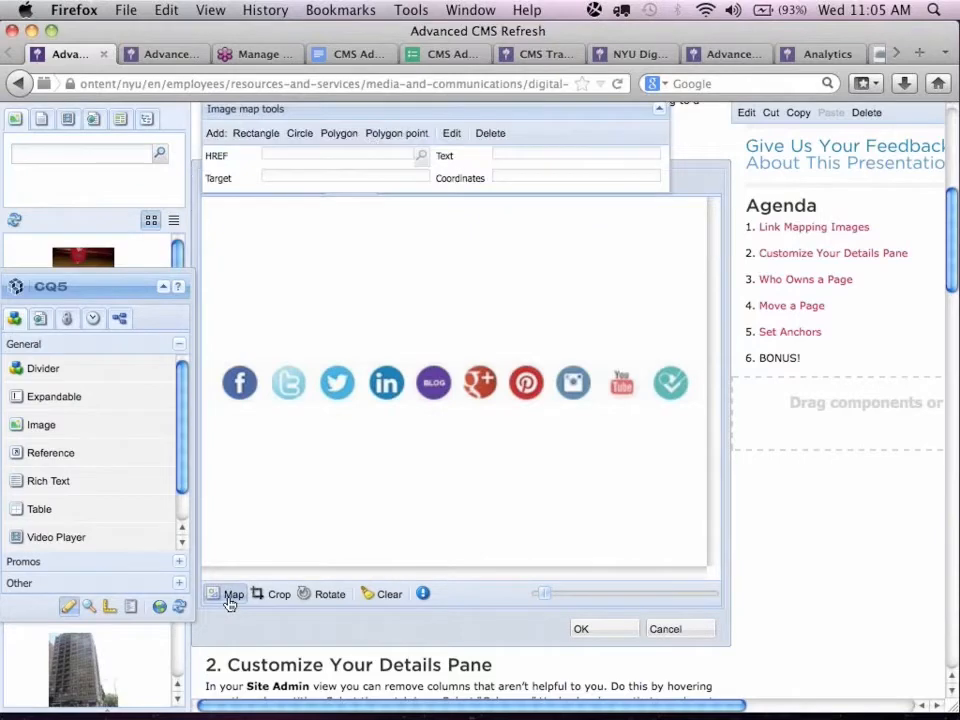
{"action": "left_click_drag", "start_coordinate": [435, 106], "coordinate": [443, 218]}
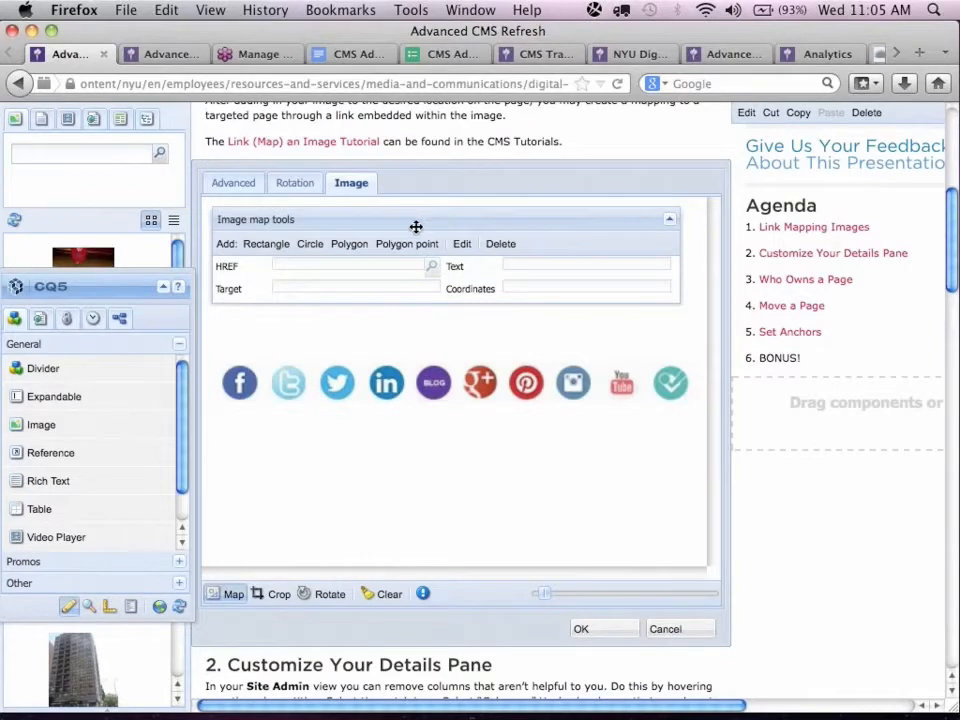
{"action": "left_click", "coordinate": [284, 250]}
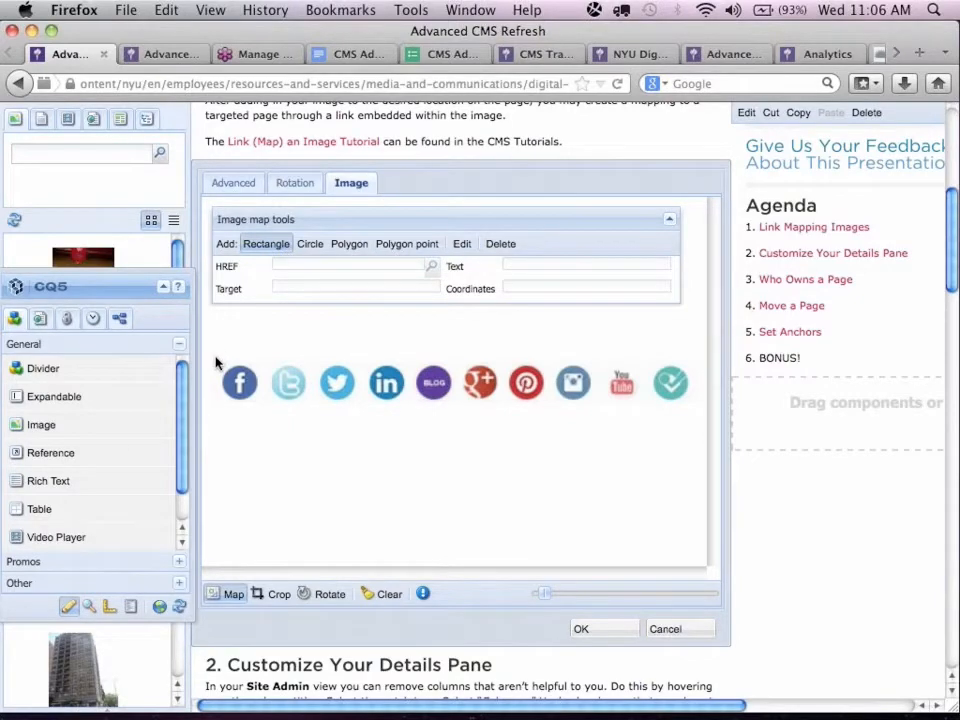
{"action": "left_click_drag", "start_coordinate": [216, 363], "coordinate": [263, 410]}
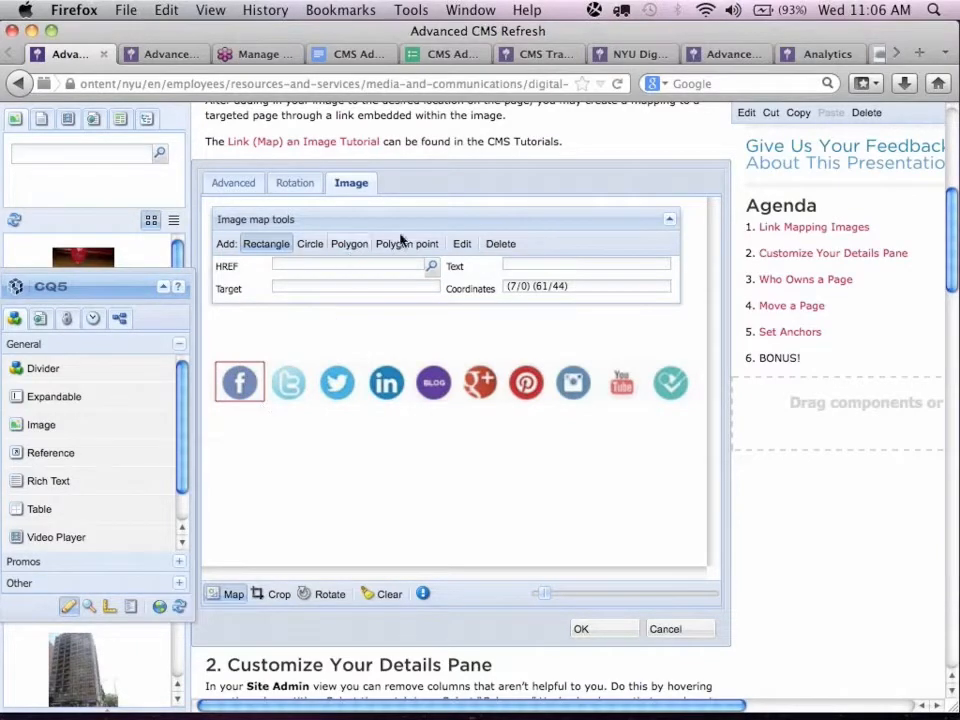
{"action": "left_click", "coordinate": [462, 248]}
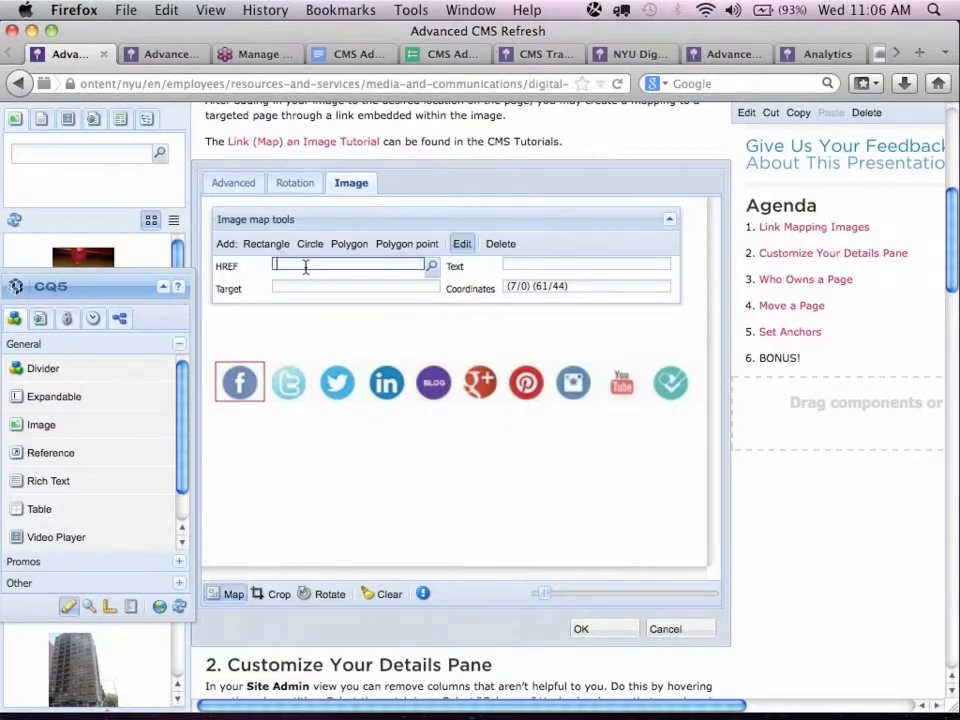
{"action": "type", "text": "http://facebook.com/nyu"}
{"action": "left_click", "coordinate": [521, 263]}
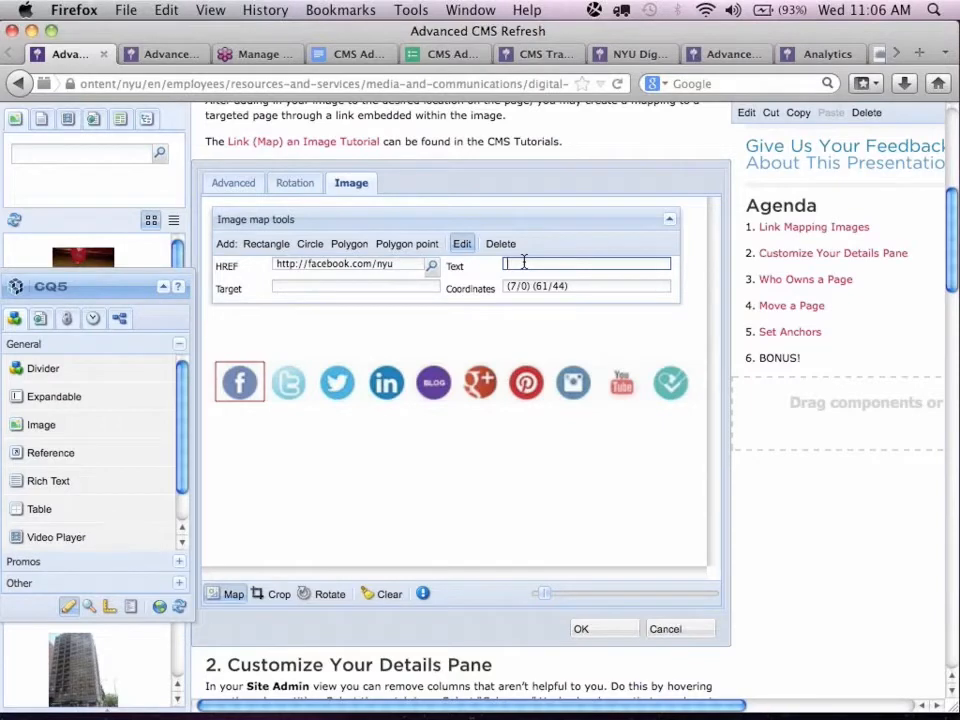
{"action": "type", "text": "NYU Facebook"}
{"action": "left_click", "coordinate": [605, 627]}
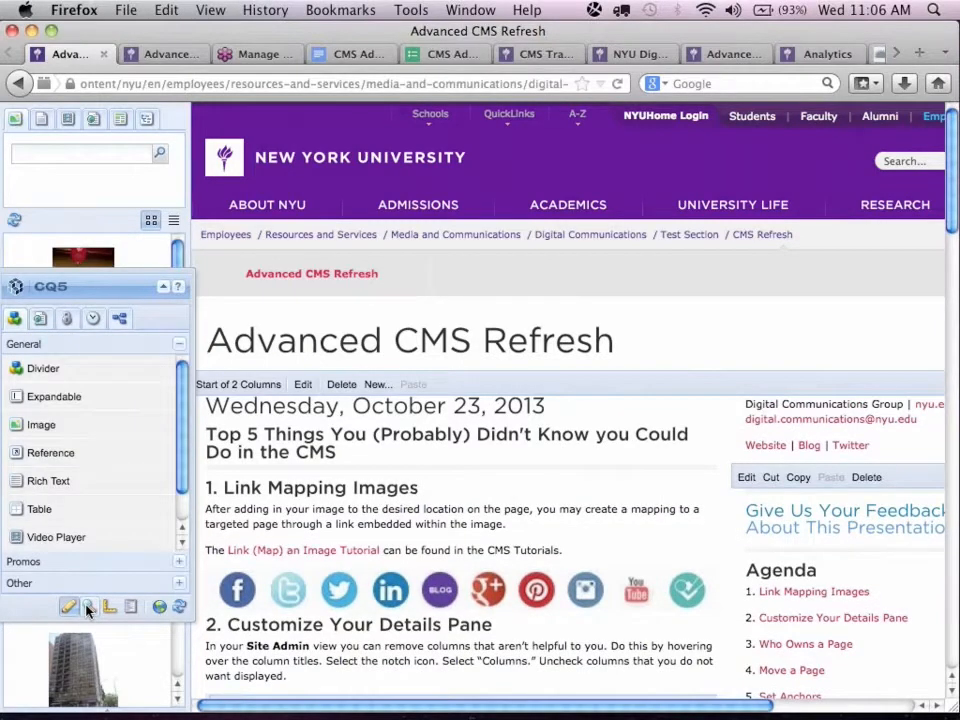
Preview the page to check the Facebook icon's link and hover text, and return to edit mode.
{"action": "left_click", "coordinate": [86, 610]}
{"action": "scroll", "coordinate": [320, 487], "scroll_direction": "down", "scroll_amount": 10}
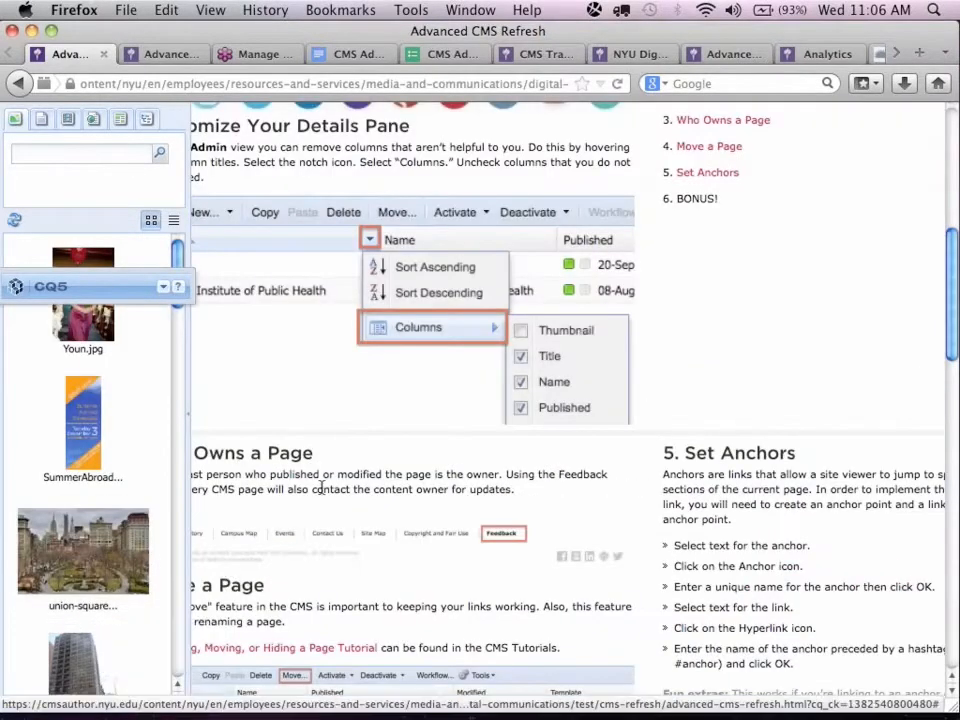
{"action": "scroll", "coordinate": [330, 488], "scroll_direction": "up", "scroll_amount": 5}
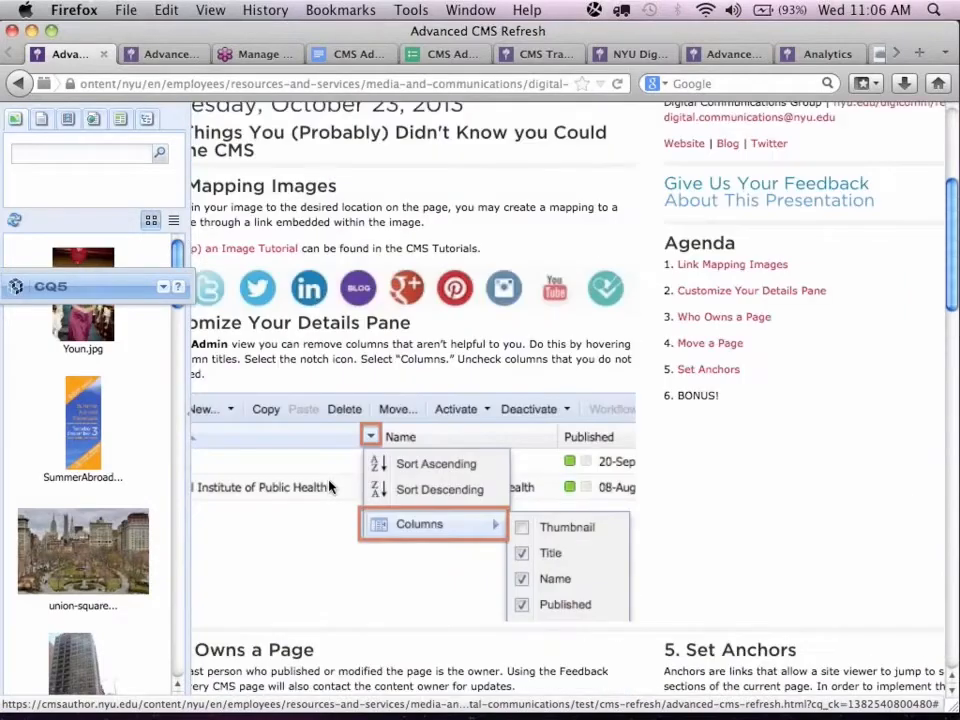
{"action": "scroll", "coordinate": [225, 639], "scroll_direction": "left", "scroll_amount": 4}
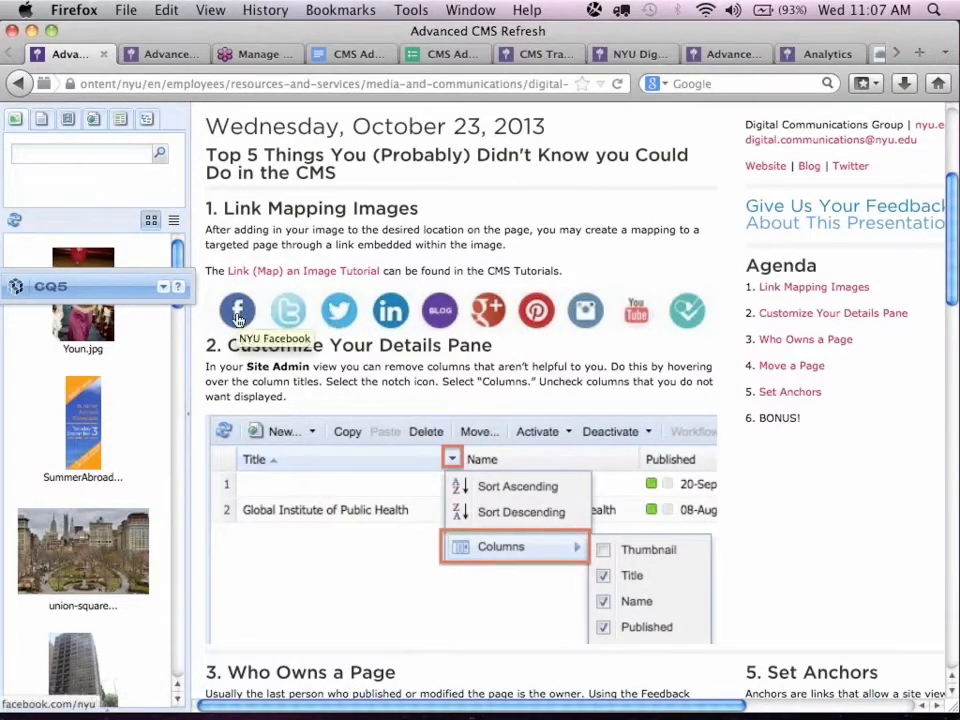
{"action": "left_click", "coordinate": [161, 292]}
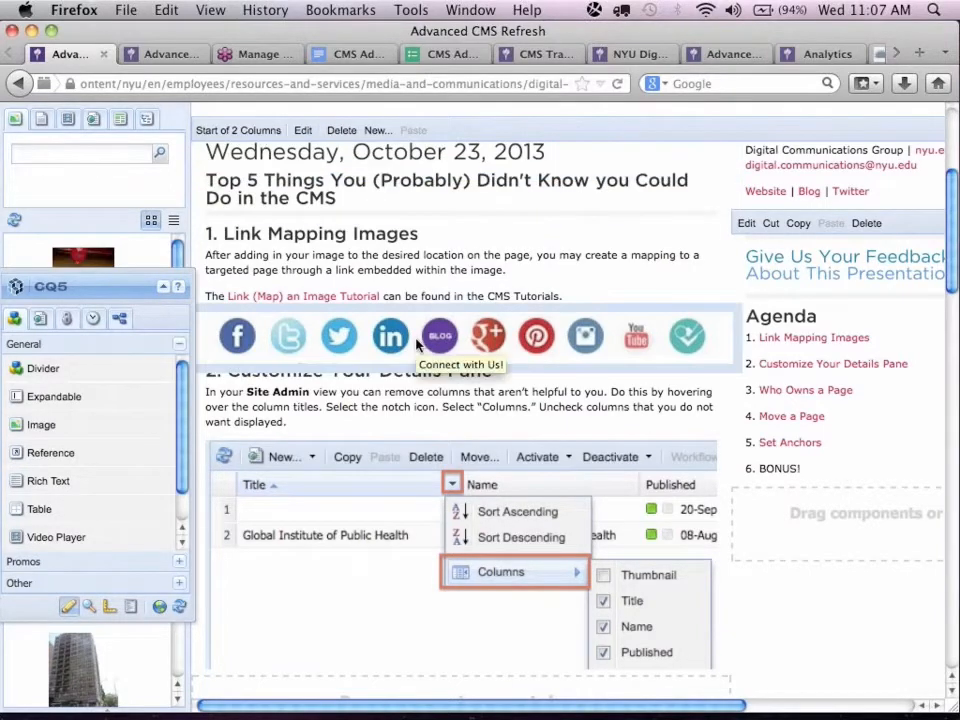
Reopen the image map of the social media icons image and delete the Facebook icon's linked area.
{"action": "scroll", "coordinate": [418, 343], "scroll_direction": "down", "scroll_amount": 3}
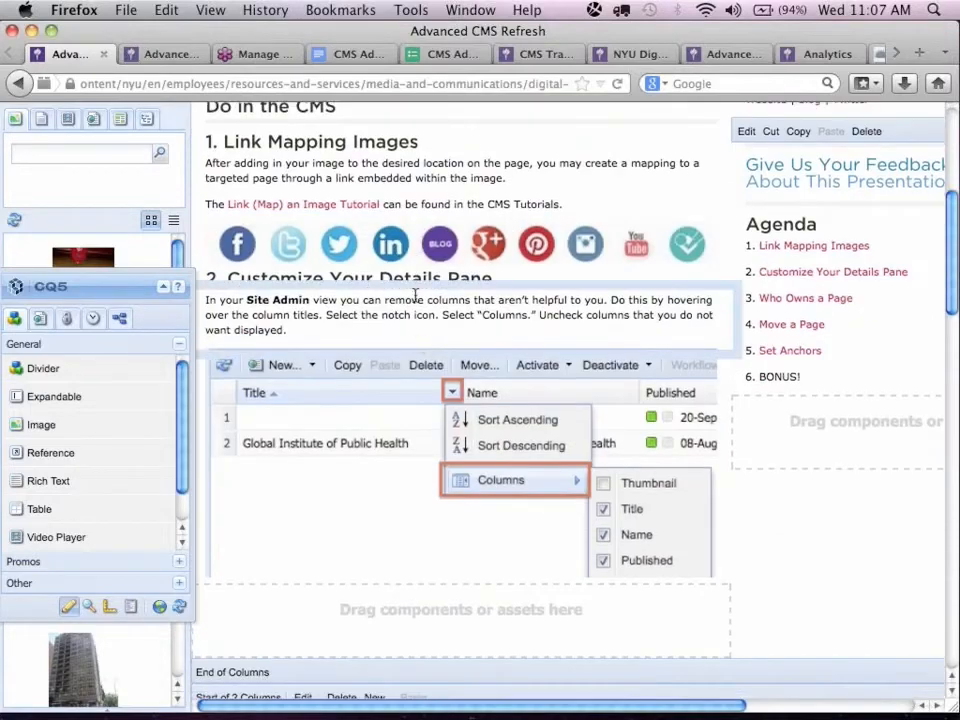
{"action": "double_click", "coordinate": [410, 252]}
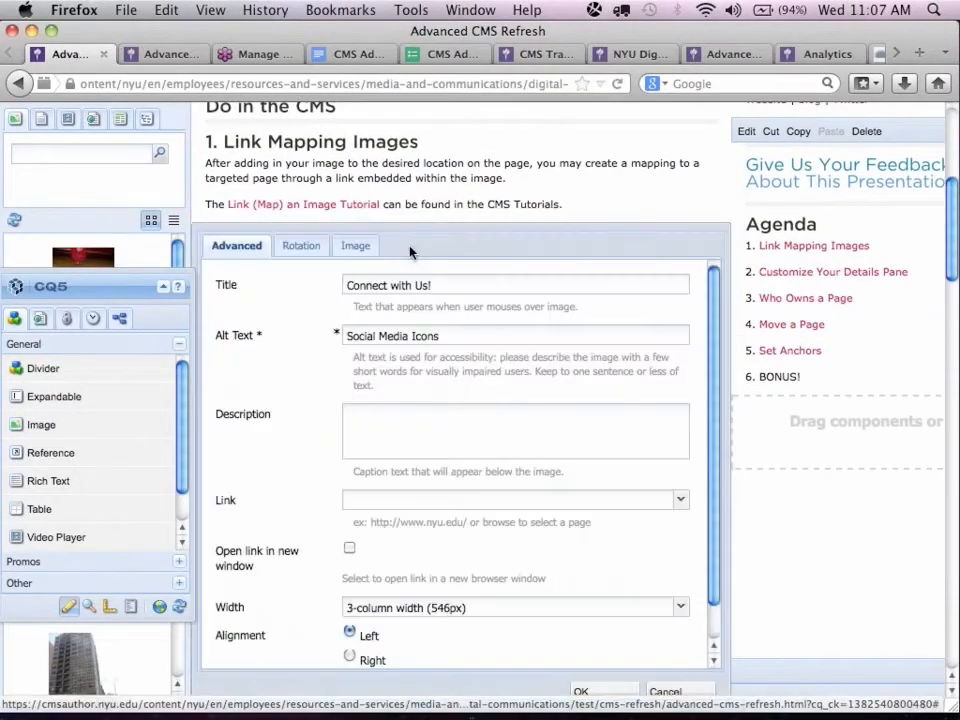
{"action": "left_click", "coordinate": [358, 249]}
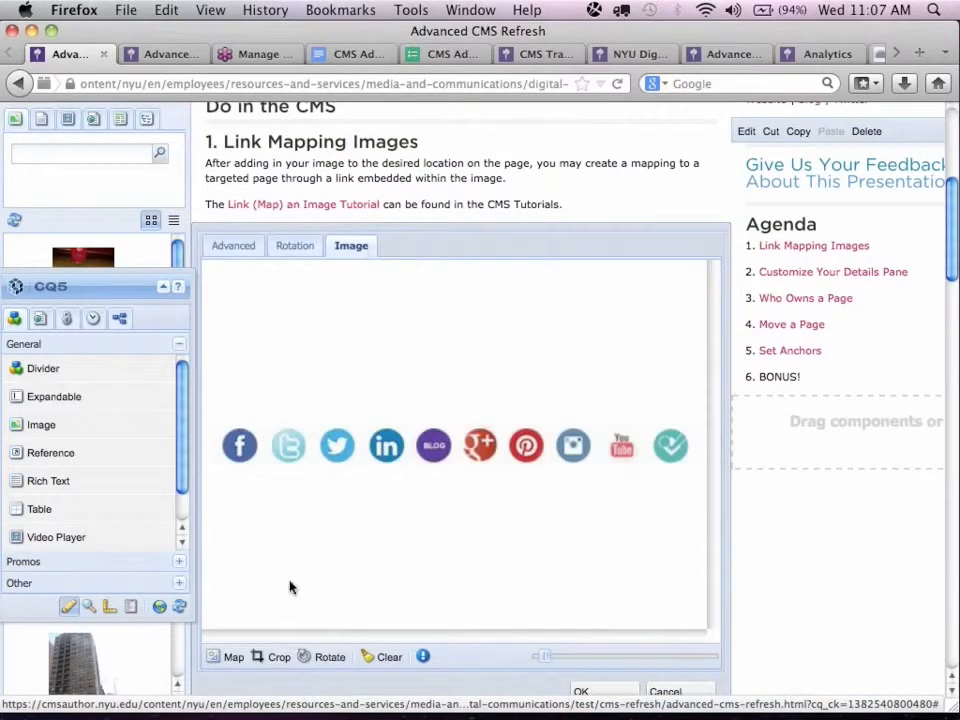
{"action": "left_click", "coordinate": [228, 657]}
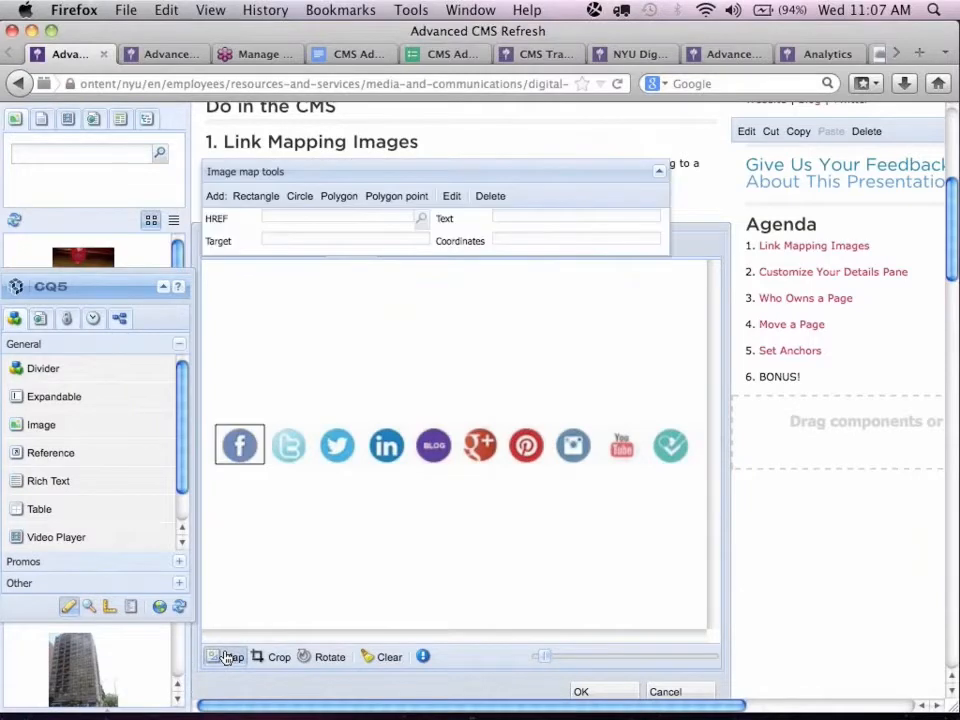
{"action": "left_click_drag", "start_coordinate": [512, 167], "coordinate": [525, 281]}
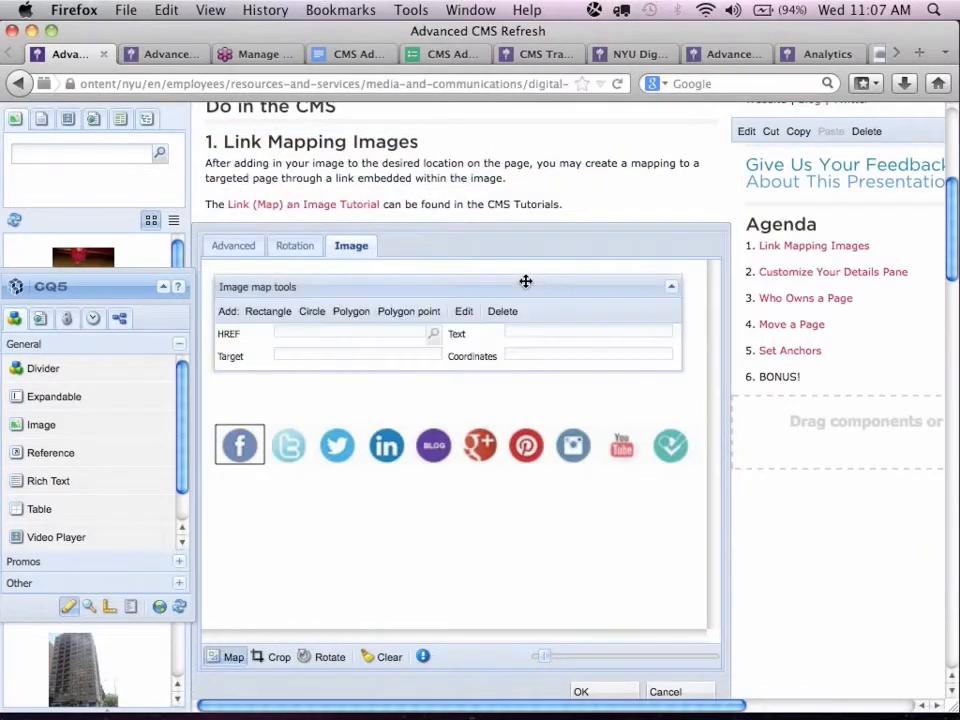
{"action": "left_click", "coordinate": [256, 430]}
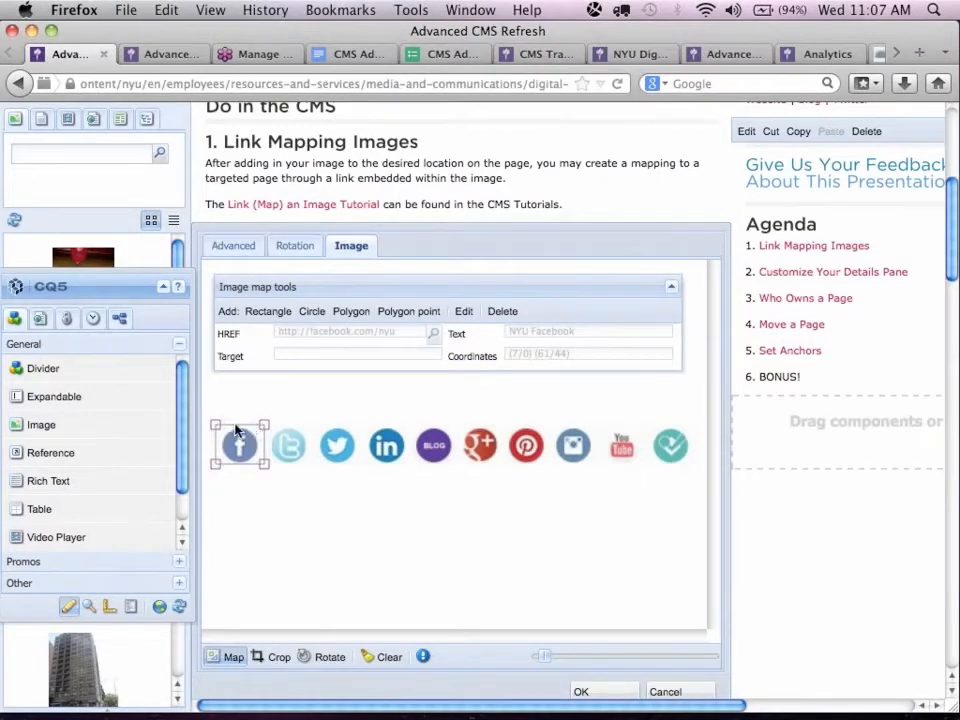
{"action": "left_click", "coordinate": [236, 430]}
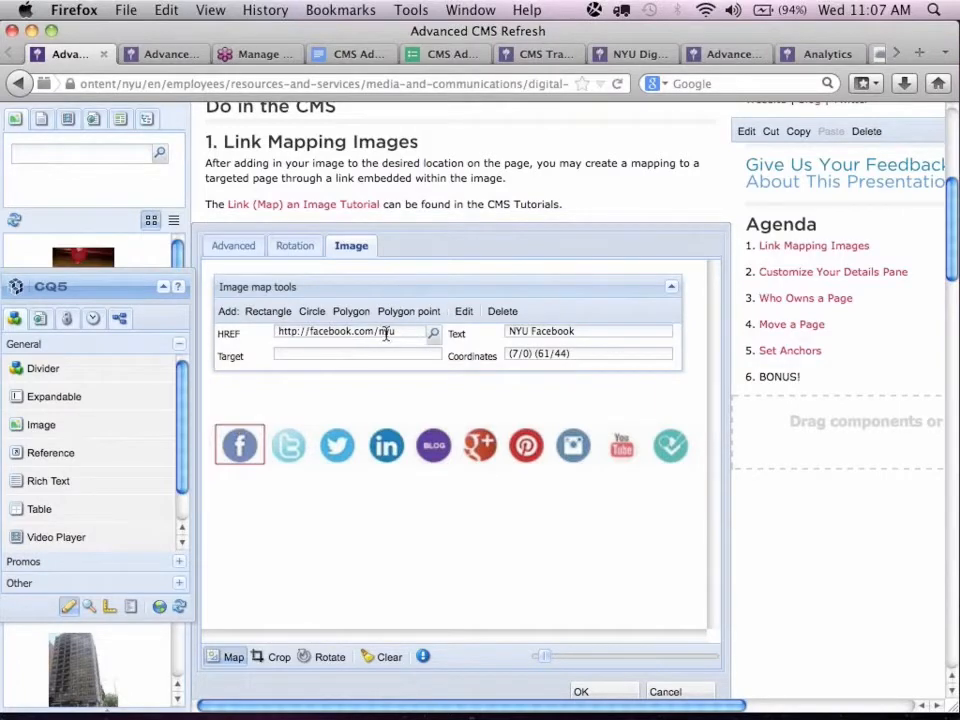
{"action": "left_click", "coordinate": [465, 315]}
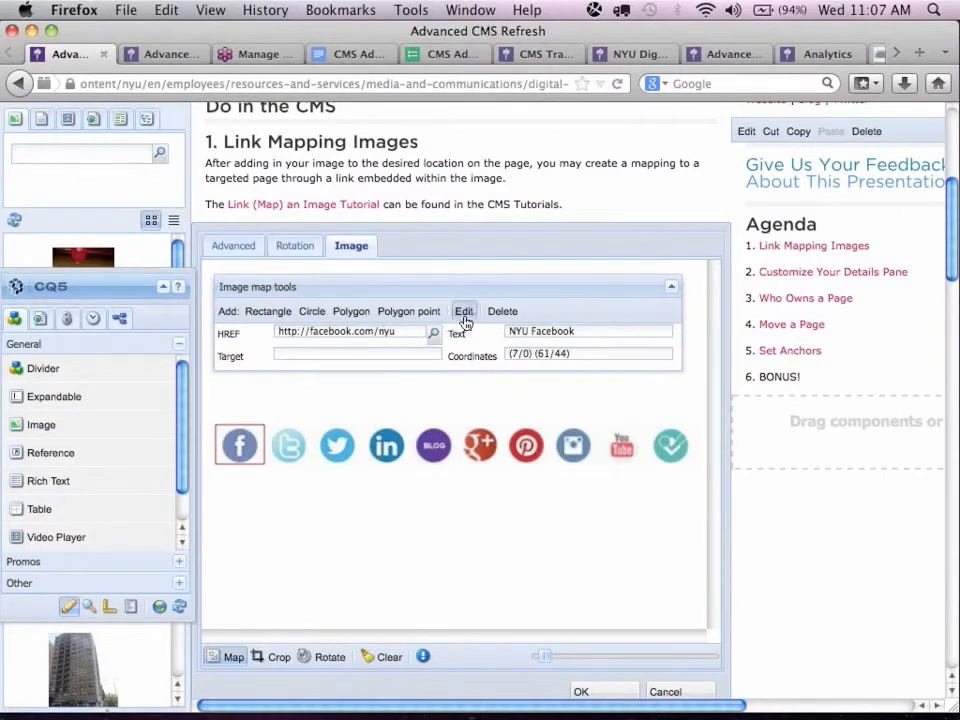
{"action": "left_click", "coordinate": [404, 333]}
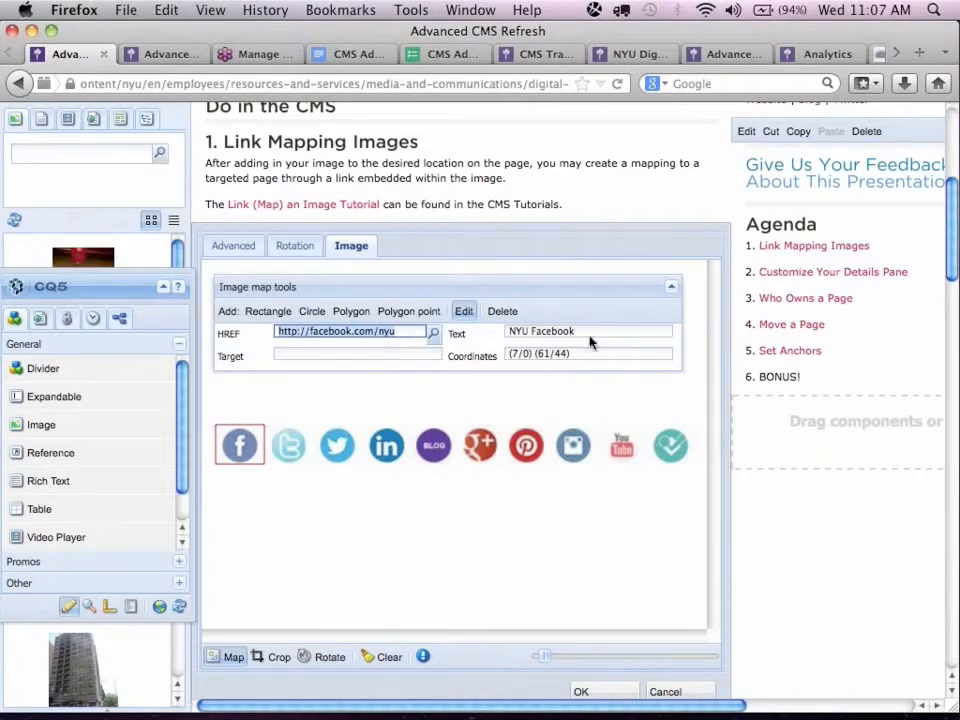
{"action": "left_click", "coordinate": [504, 314]}
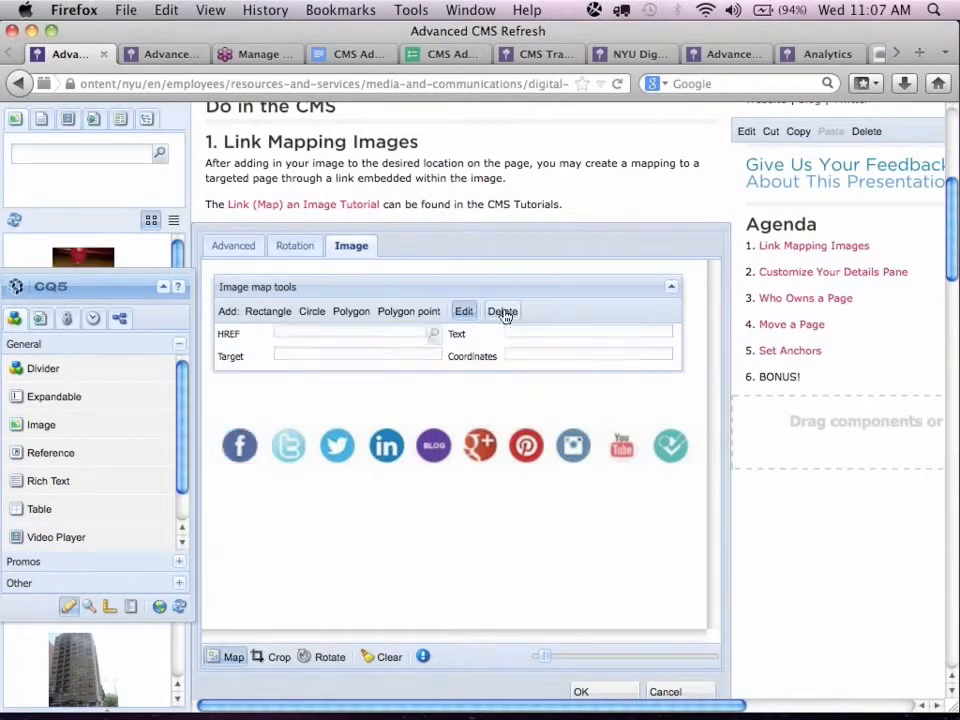
Draw a new rectangular map area around the Facebook icon, from about (11/0) to (57/44).
{"action": "left_click", "coordinate": [276, 315]}
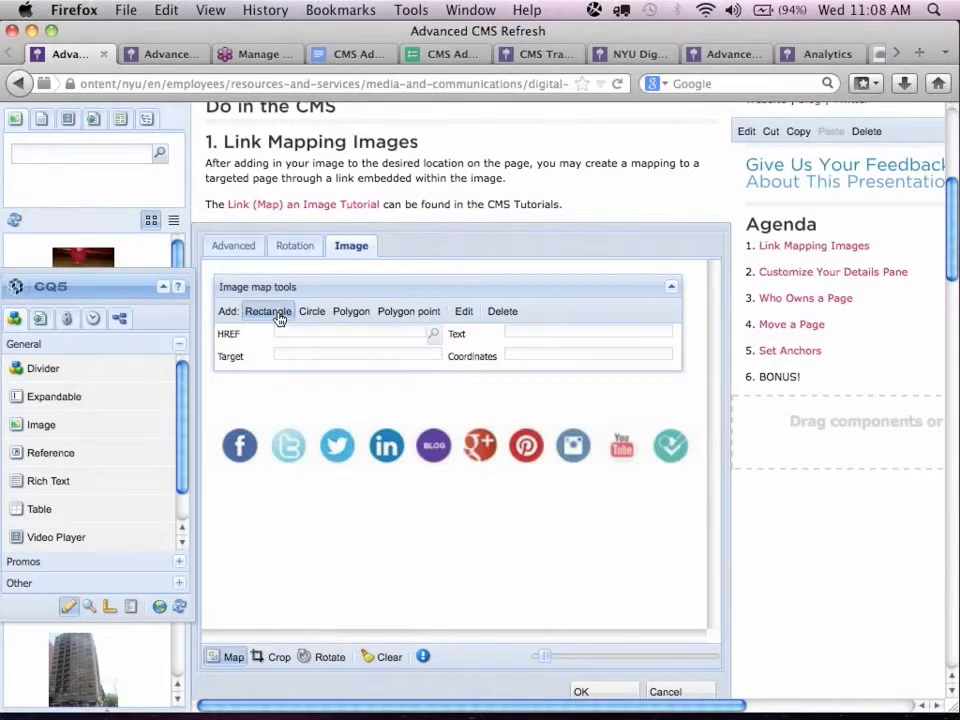
{"action": "left_click", "coordinate": [276, 313]}
{"action": "left_click", "coordinate": [220, 428]}
{"action": "left_click_drag", "start_coordinate": [220, 428], "coordinate": [259, 473]}
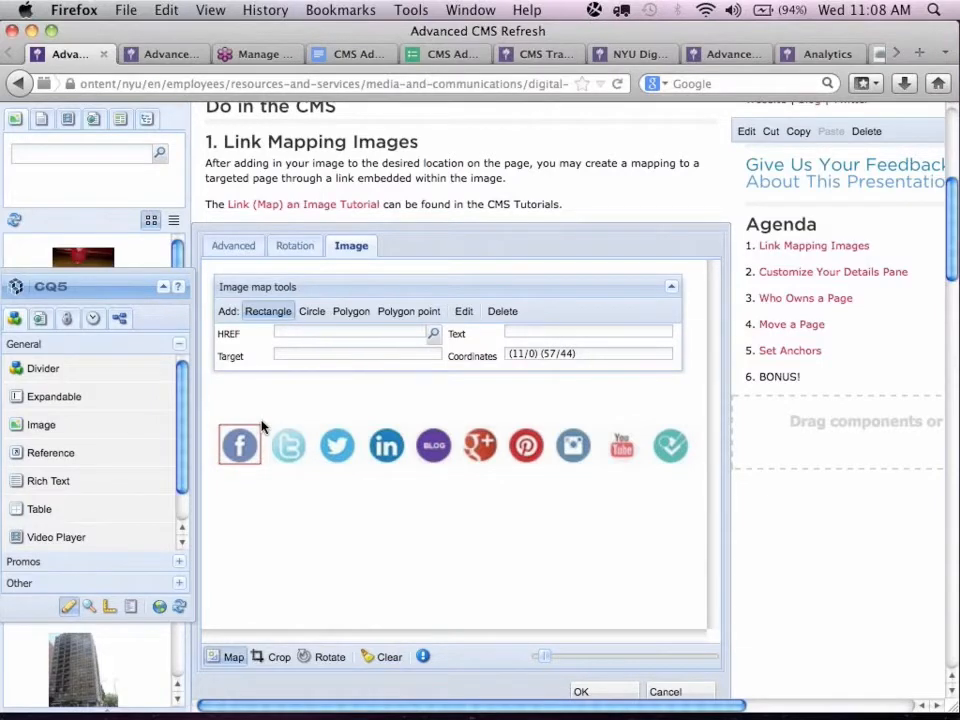
Draw a smaller rectangular map area over the Facebook icon, from about (24/3) to (55/19), and delete it again.
{"action": "left_click_drag", "start_coordinate": [259, 427], "coordinate": [230, 441]}
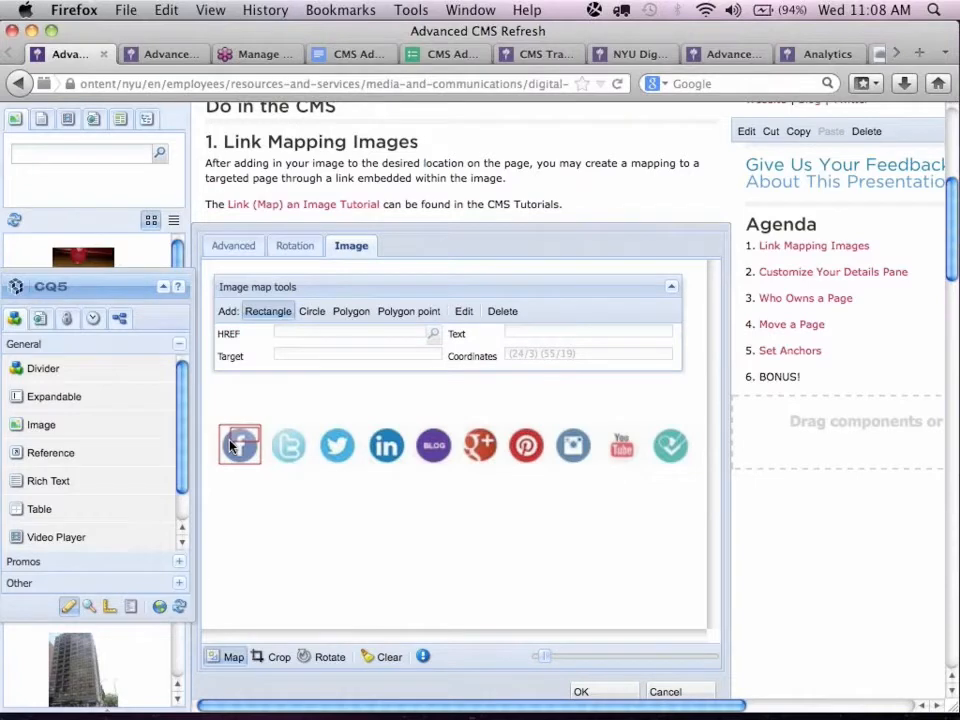
{"action": "left_click_drag", "start_coordinate": [230, 446], "coordinate": [230, 446]}
{"action": "left_click", "coordinate": [463, 313]}
{"action": "left_click", "coordinate": [242, 430]}
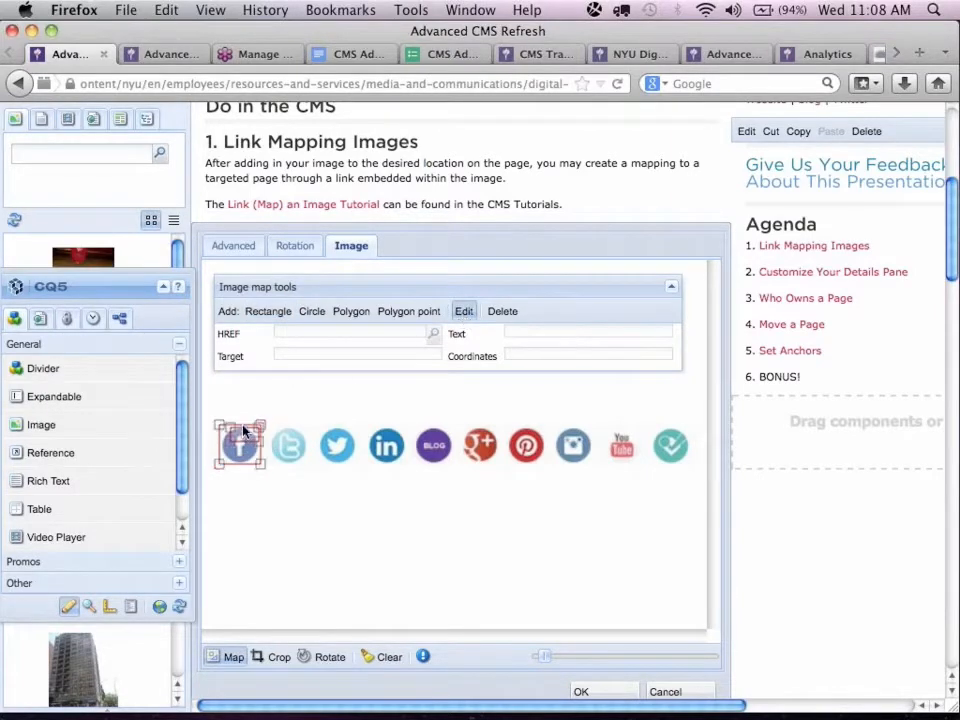
{"action": "left_click", "coordinate": [245, 441]}
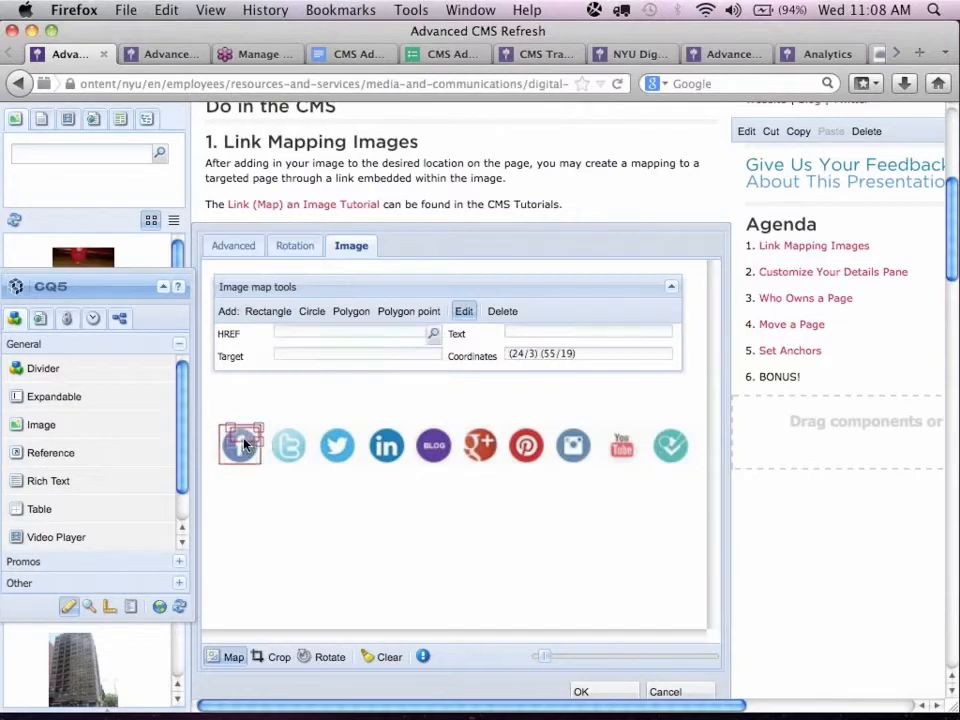
{"action": "left_click", "coordinate": [500, 314]}
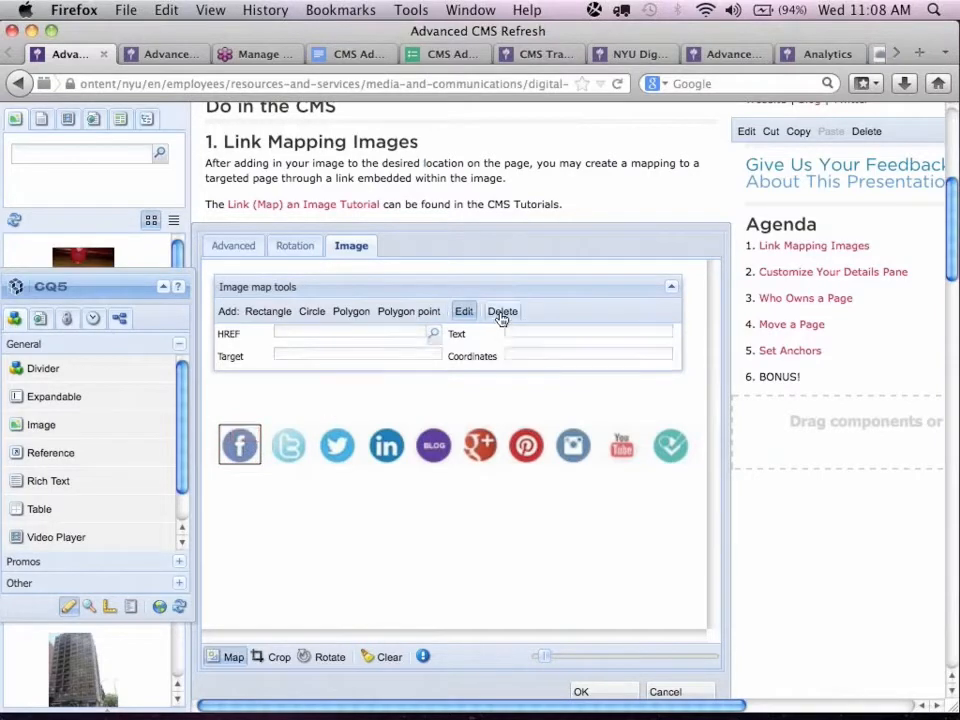
Select the remaining Facebook map area for editing its link address, and cancel the image edits without saving.
{"action": "left_click", "coordinate": [243, 431]}
{"action": "left_click", "coordinate": [464, 312]}
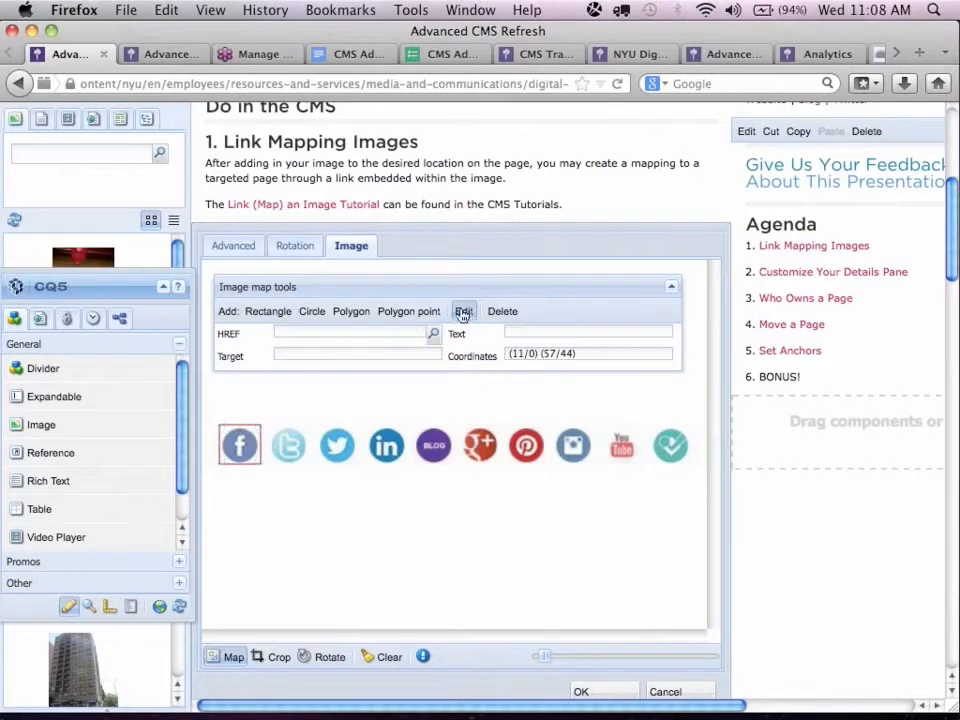
{"action": "left_click", "coordinate": [340, 334]}
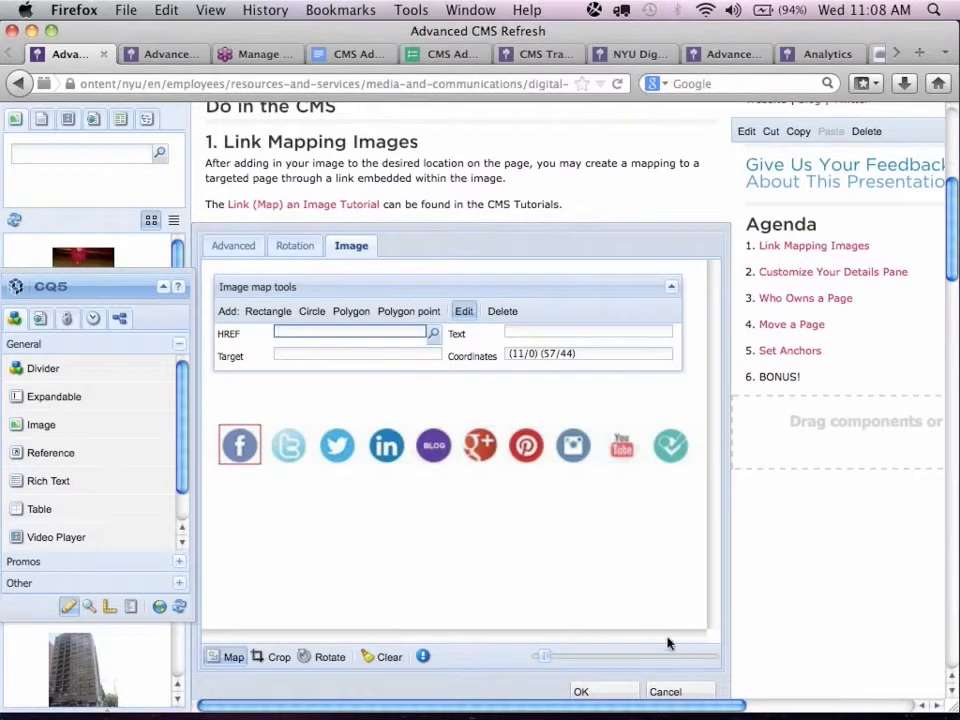
{"action": "left_click", "coordinate": [666, 690]}
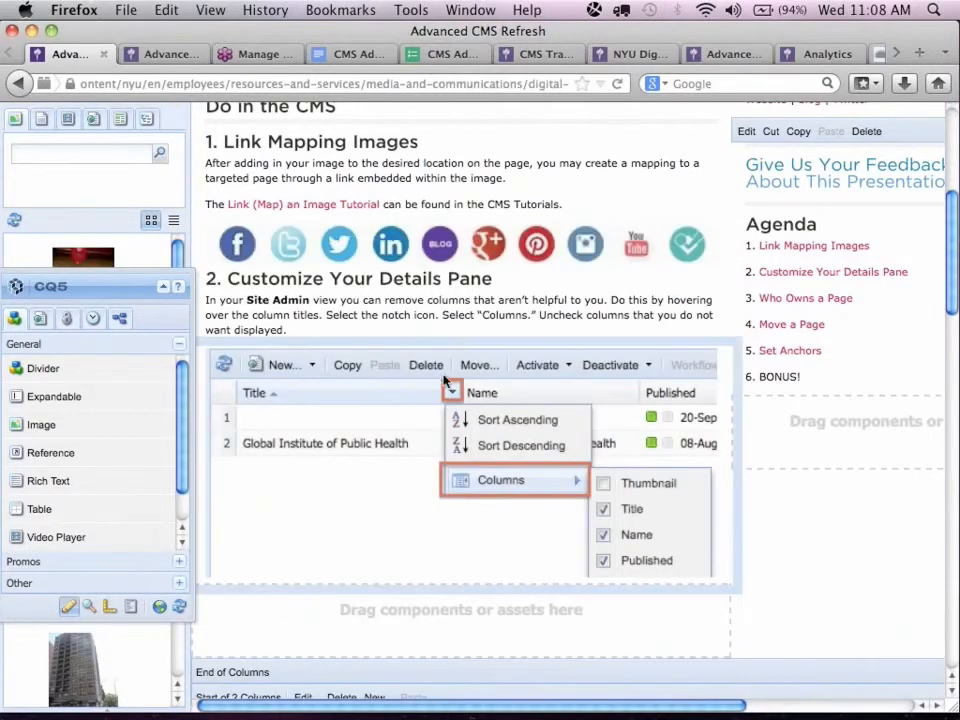
Switch to the CMS Training & Support page and open its Component Tutorials section.
{"action": "left_click", "coordinate": [533, 56]}
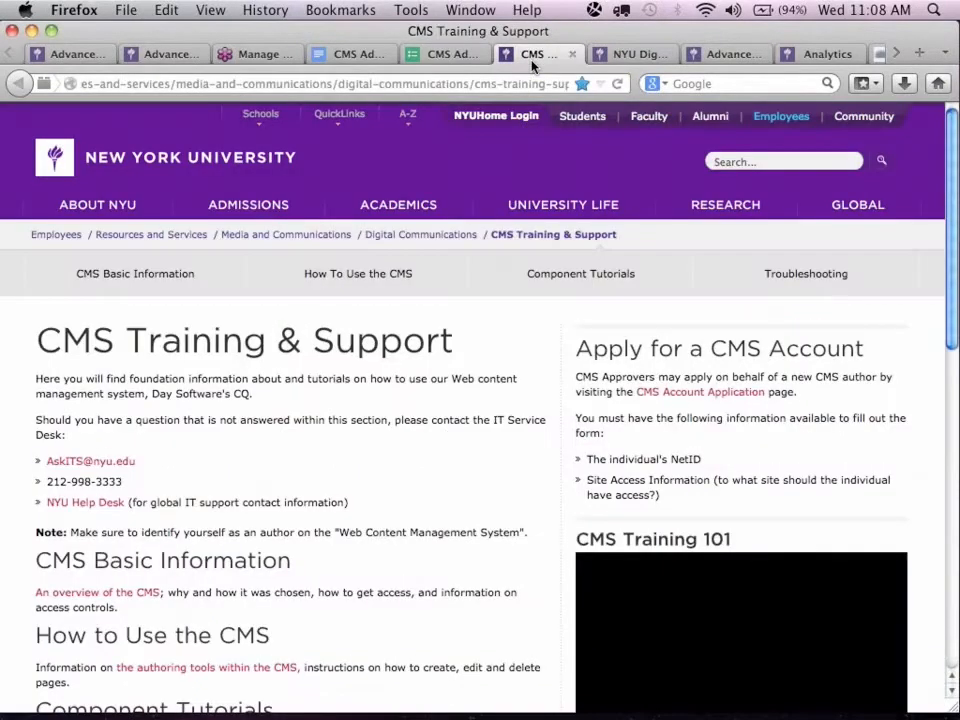
{"action": "left_click", "coordinate": [580, 278]}
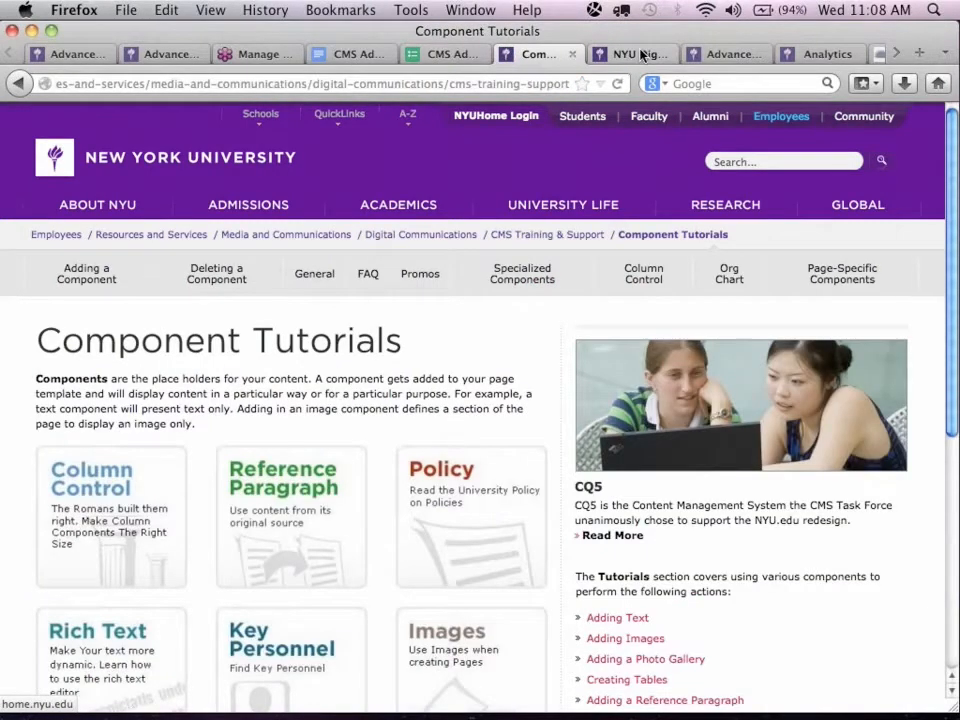
Return to the Advanced CMS Refresh page and read the section "Customize Your Details Pane".
{"action": "left_click", "coordinate": [77, 60]}
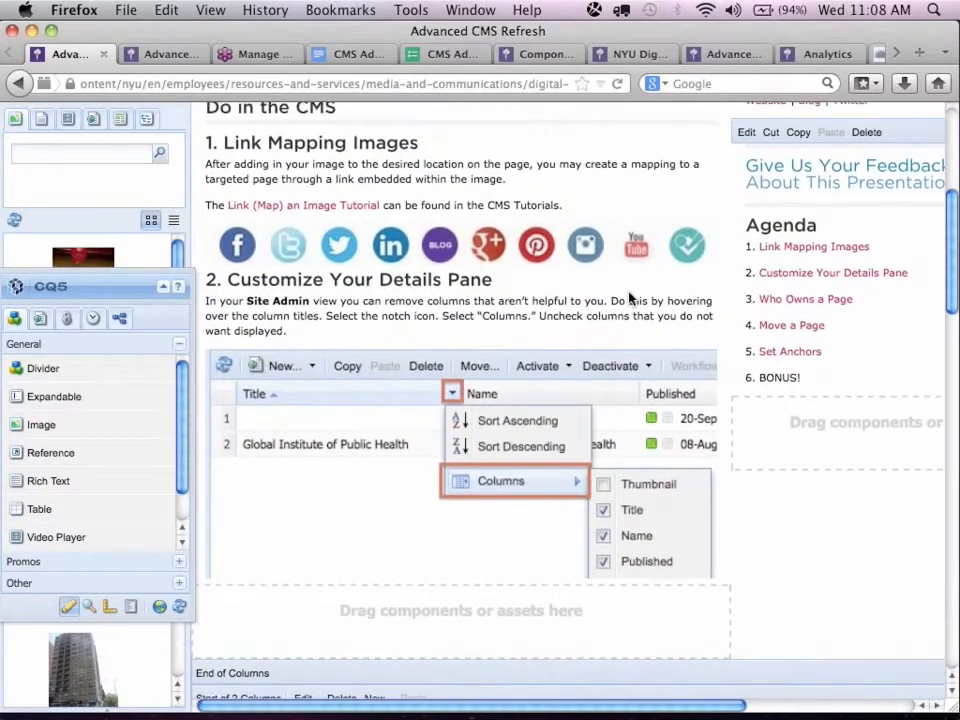
{"action": "scroll", "coordinate": [615, 292], "scroll_direction": "up", "scroll_amount": 2}
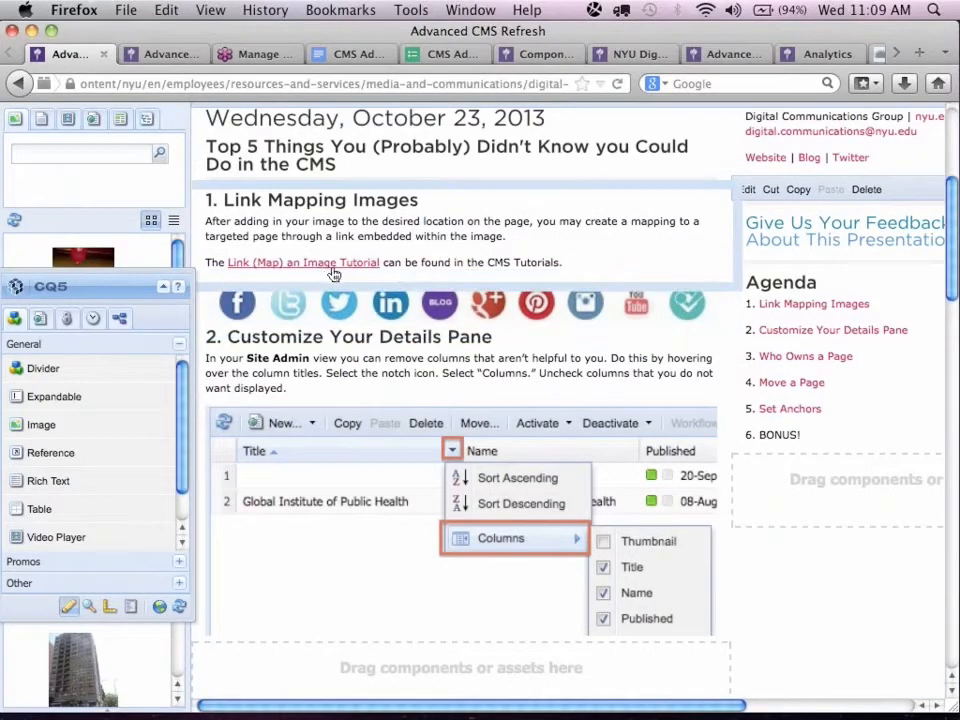
{"action": "scroll", "coordinate": [394, 356], "scroll_direction": "down", "scroll_amount": 2}
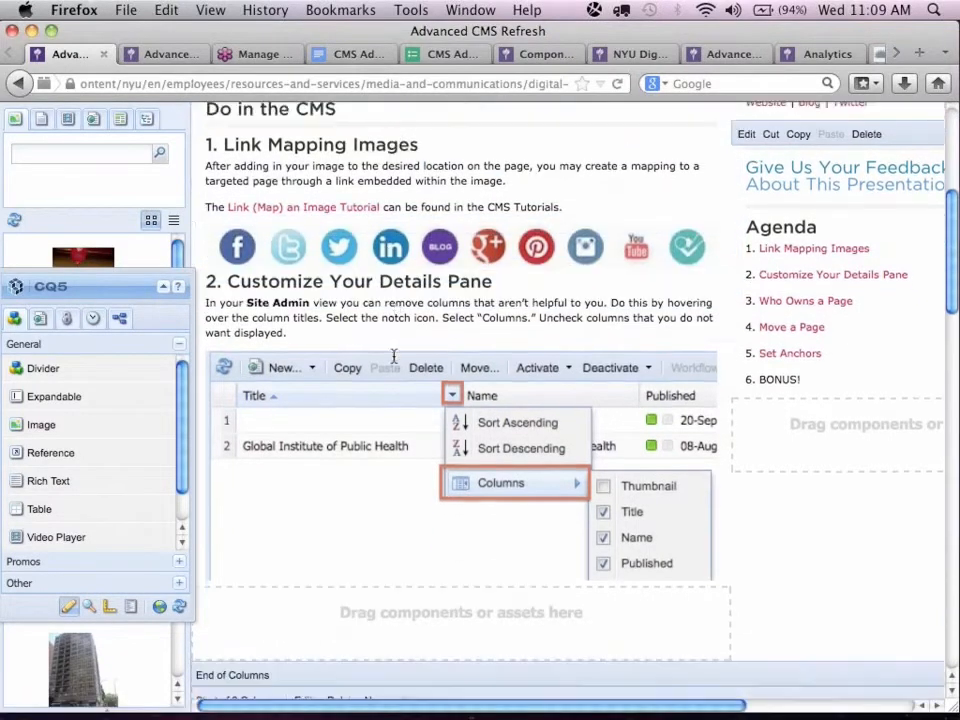
{"action": "scroll", "coordinate": [394, 356], "scroll_direction": "down", "scroll_amount": 3}
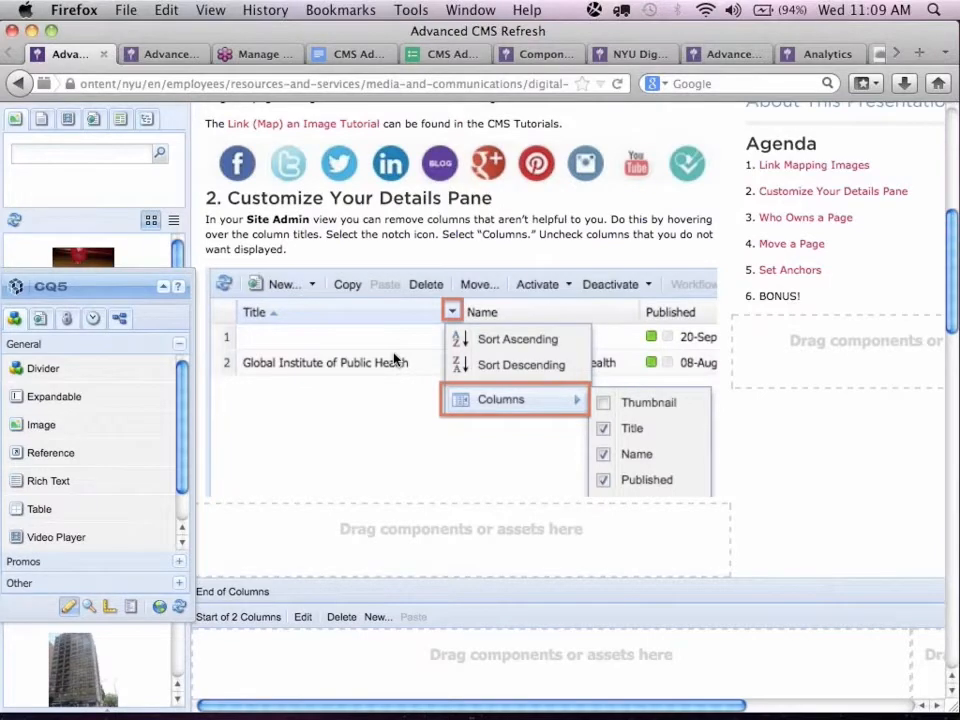
{"action": "scroll", "coordinate": [395, 358], "scroll_direction": "down", "scroll_amount": 1}
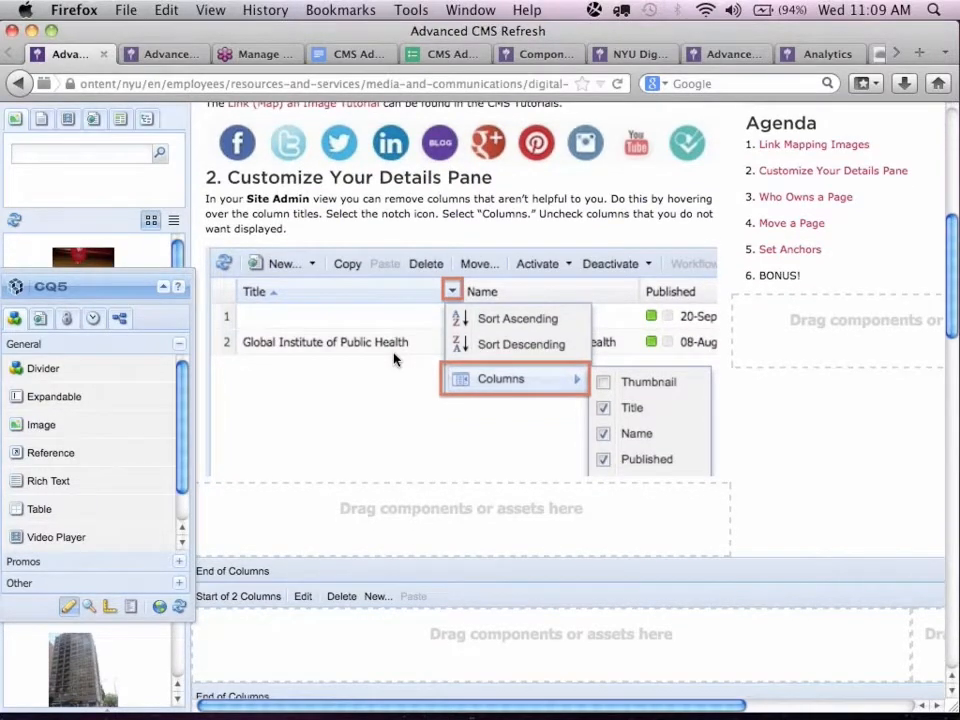
{"action": "scroll", "coordinate": [395, 328], "scroll_direction": "down", "scroll_amount": 2}
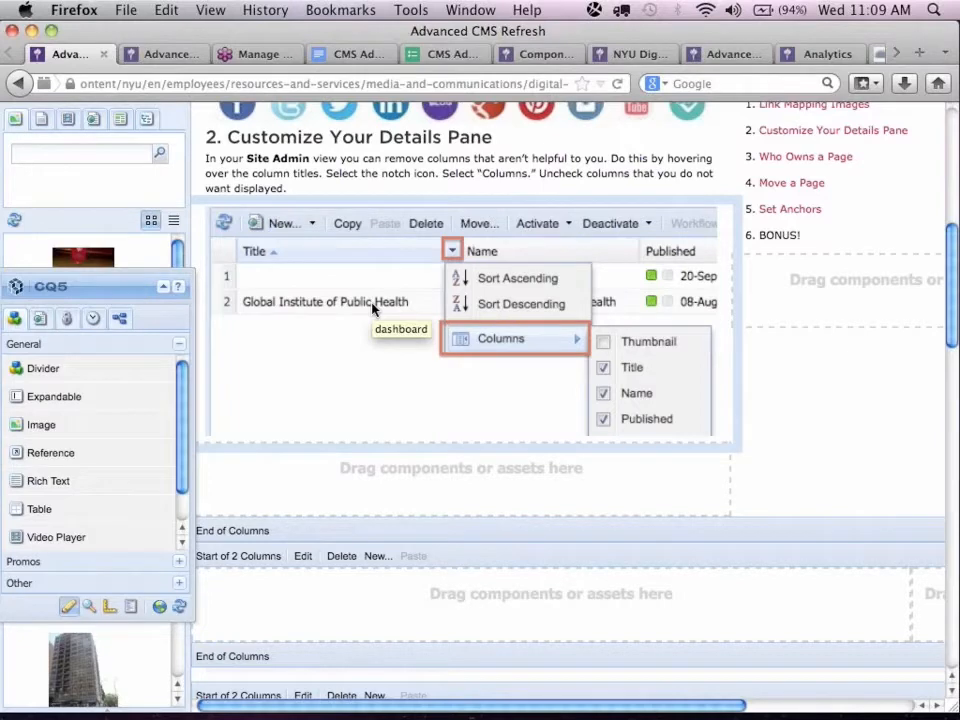
Switch to the second Advanced CMS Refresh page and open the site administration view from its CQ5 sidekick.
{"action": "left_click", "coordinate": [167, 59]}
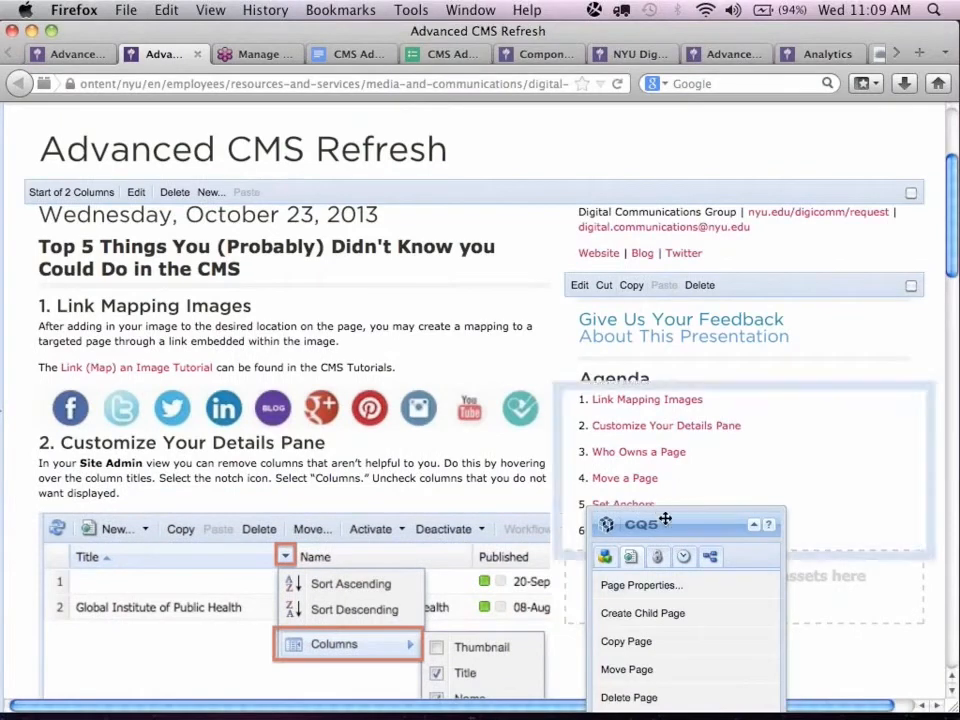
{"action": "left_click_drag", "start_coordinate": [666, 516], "coordinate": [612, 230]}
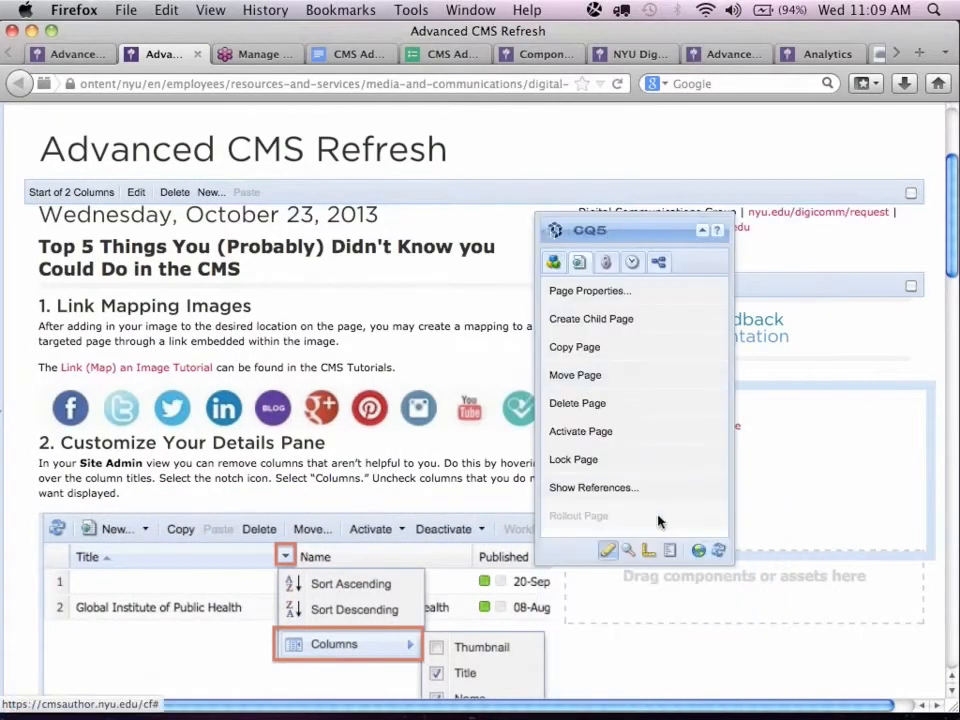
{"action": "left_click", "coordinate": [699, 551]}
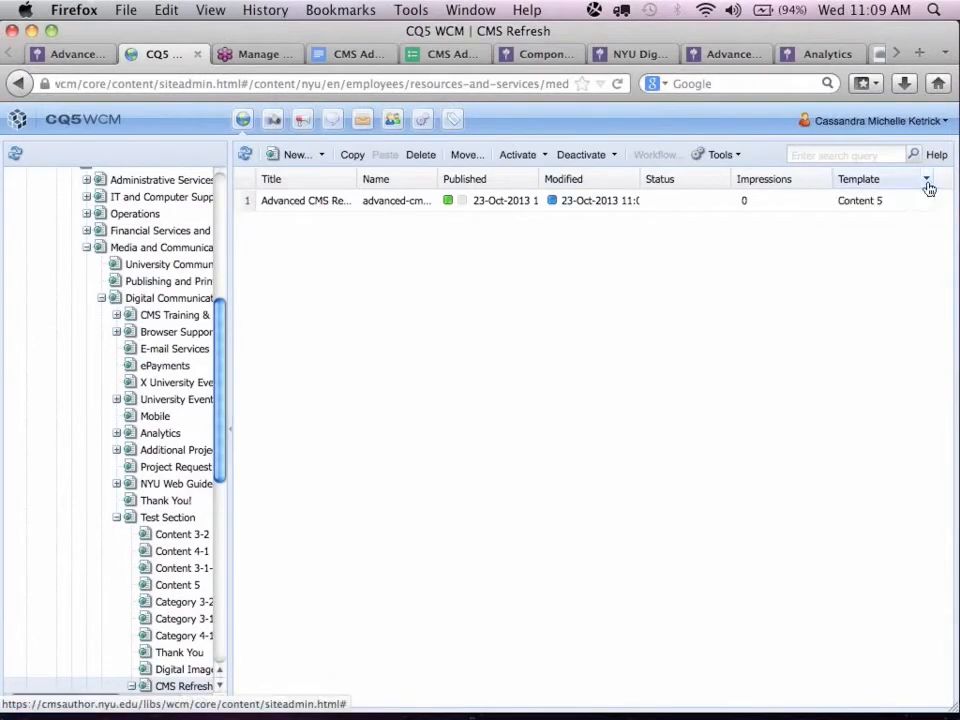
Hide the Impressions and Status columns in the site administration page list.
{"action": "left_click", "coordinate": [826, 182]}
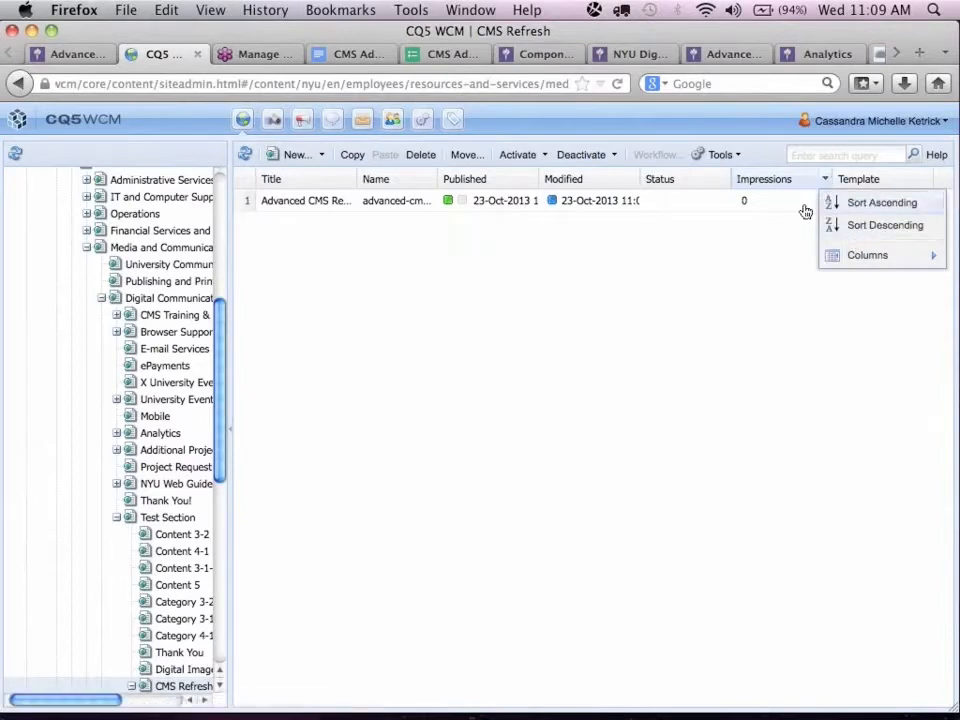
{"action": "mouse_move", "coordinate": [847, 255]}
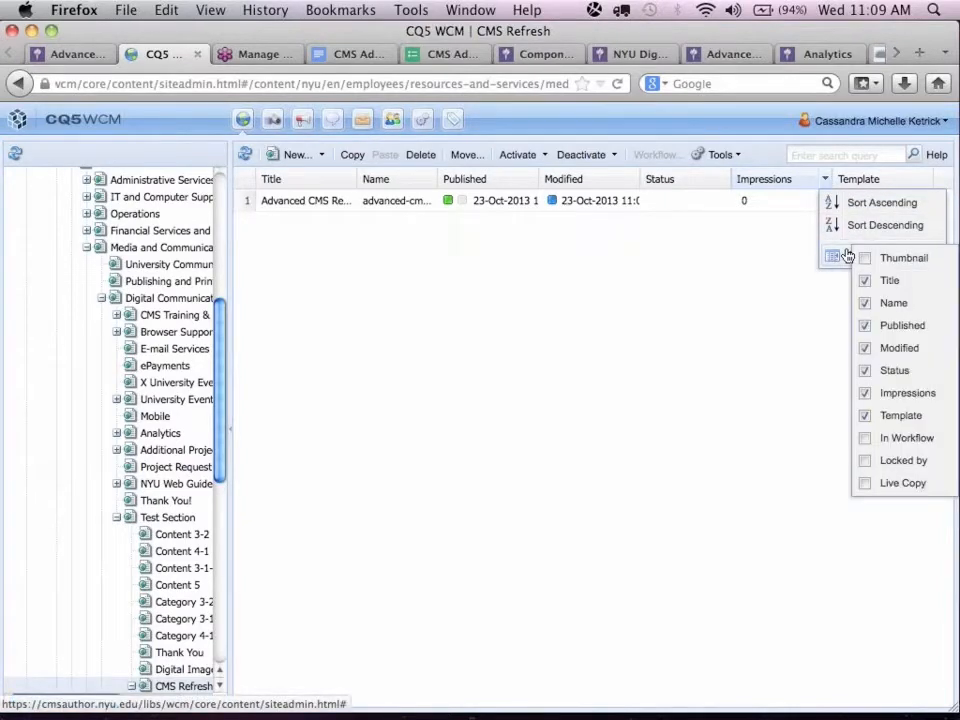
{"action": "left_click", "coordinate": [865, 395]}
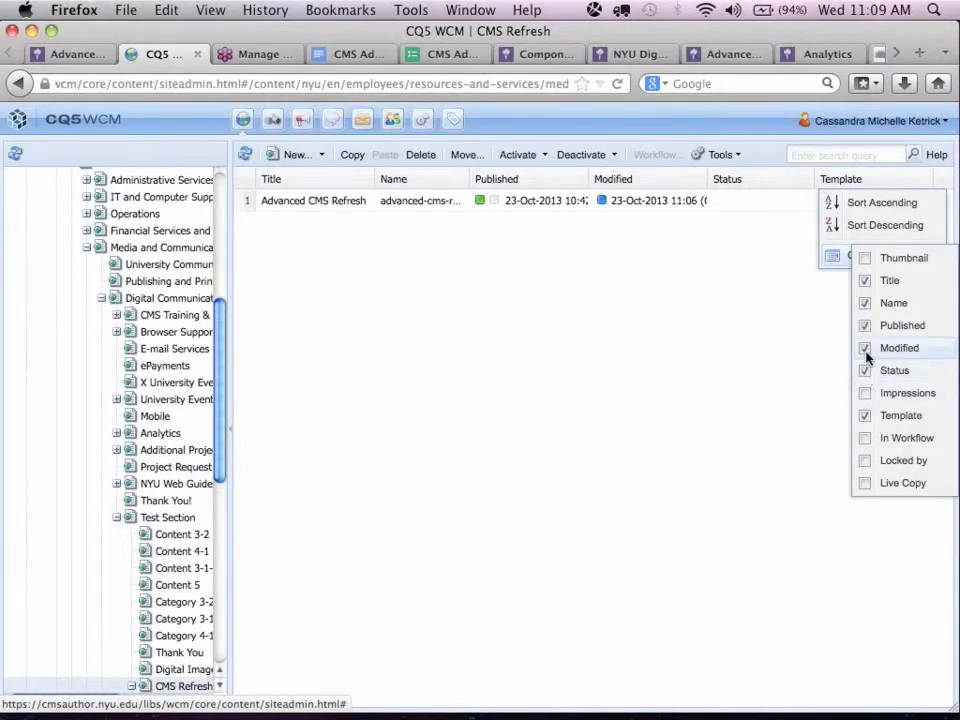
{"action": "left_click", "coordinate": [865, 348]}
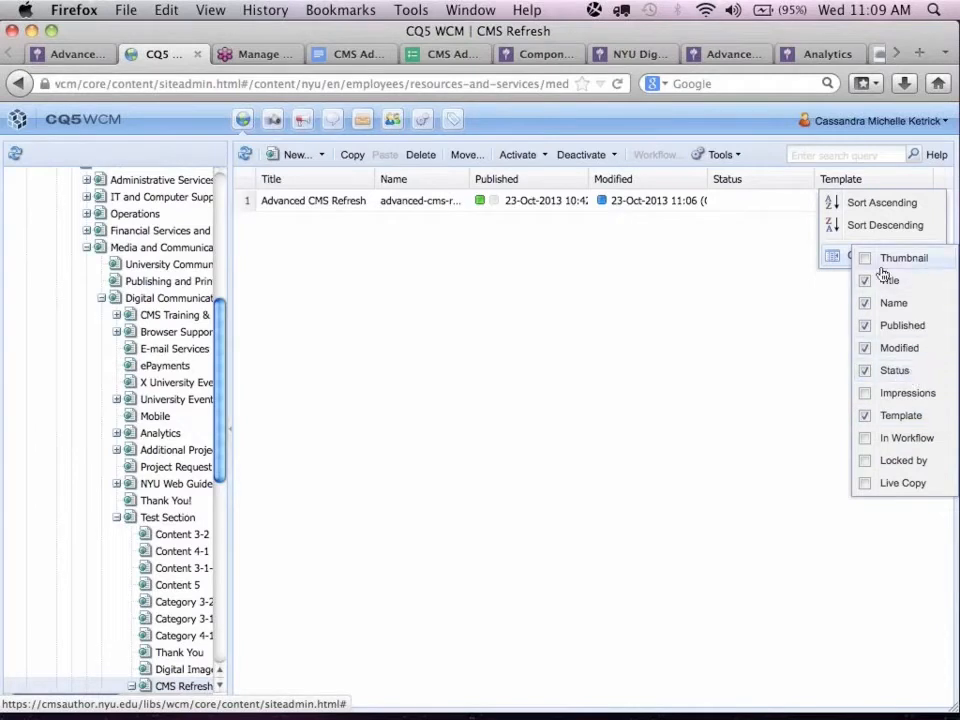
{"action": "left_click", "coordinate": [865, 372]}
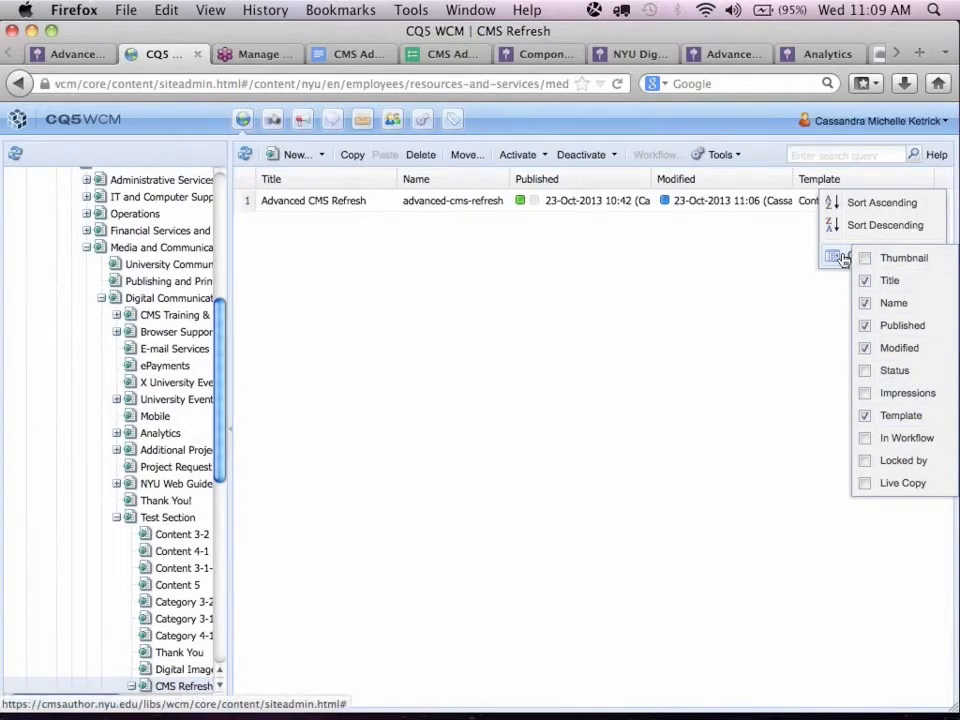
{"action": "left_click", "coordinate": [647, 281]}
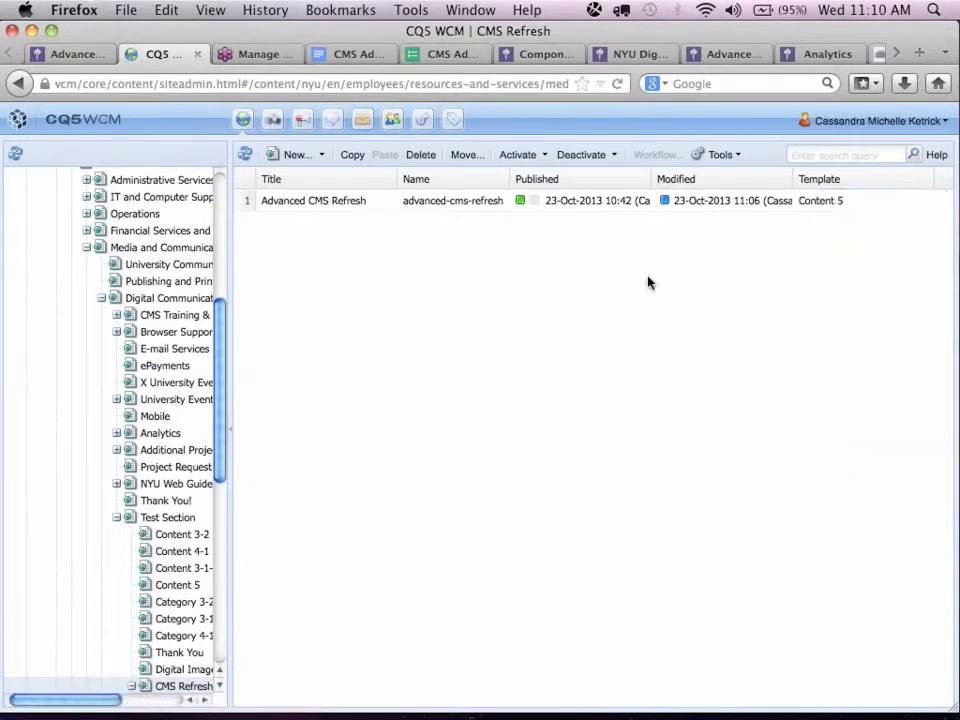
Return to the Advanced CMS Refresh page and read the section "Who Owns a Page".
{"action": "left_click_drag", "start_coordinate": [771, 32], "coordinate": [758, 32]}
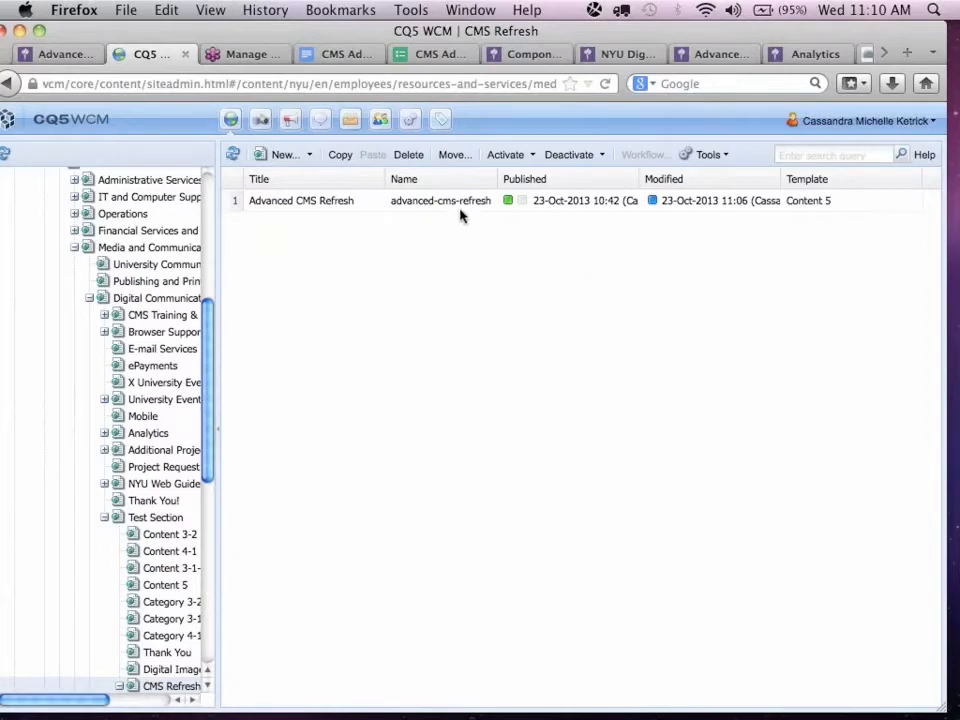
{"action": "left_click", "coordinate": [62, 55]}
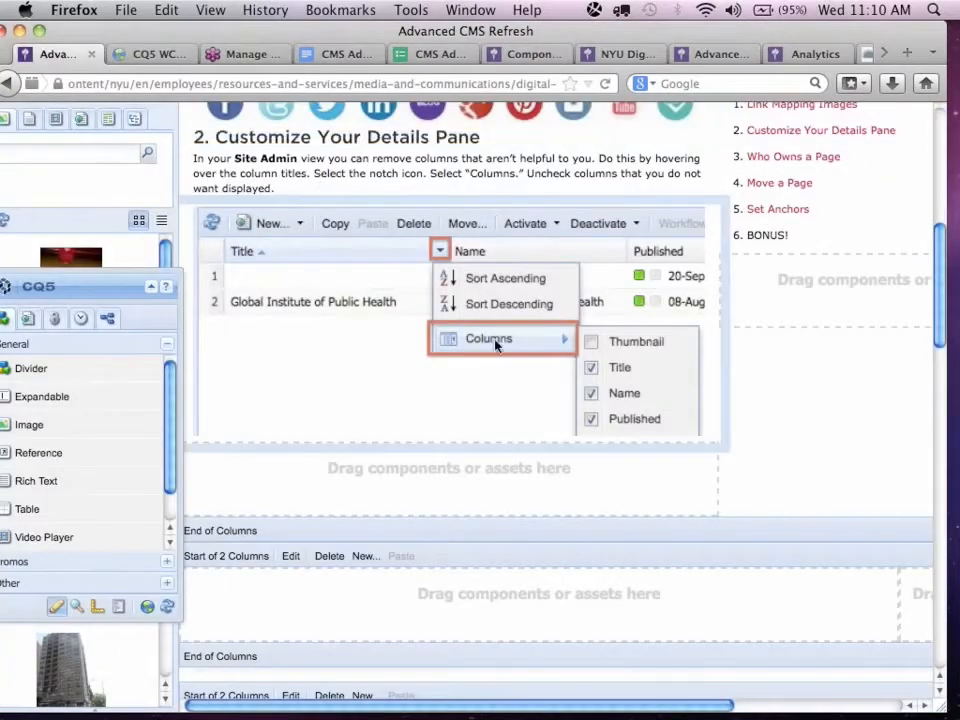
{"action": "scroll", "coordinate": [632, 390], "scroll_direction": "down", "scroll_amount": 3}
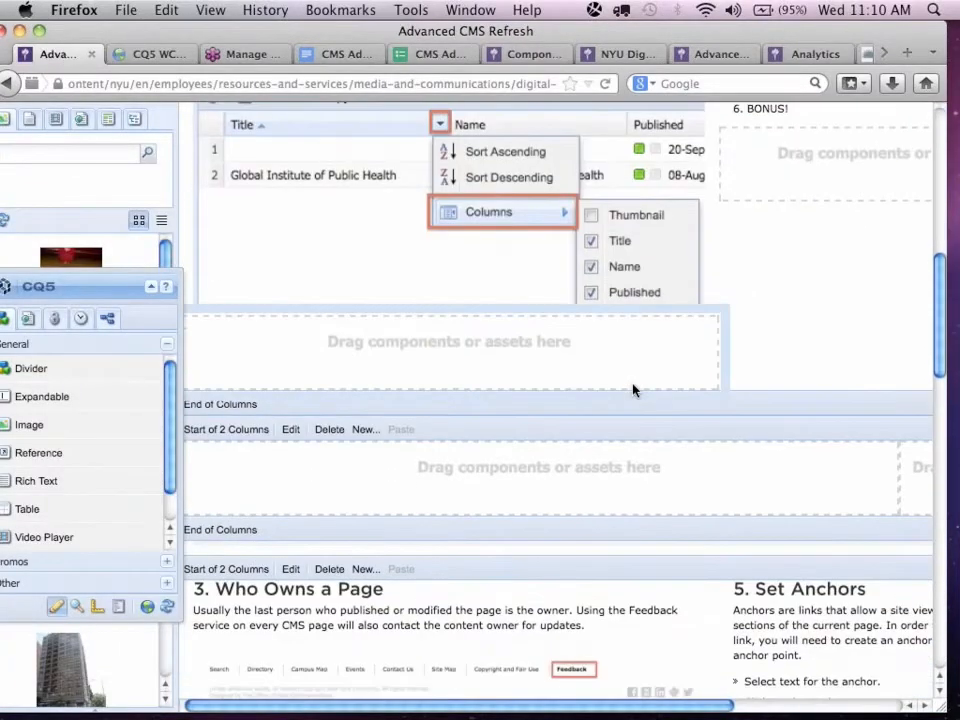
{"action": "scroll", "coordinate": [632, 390], "scroll_direction": "down", "scroll_amount": 5}
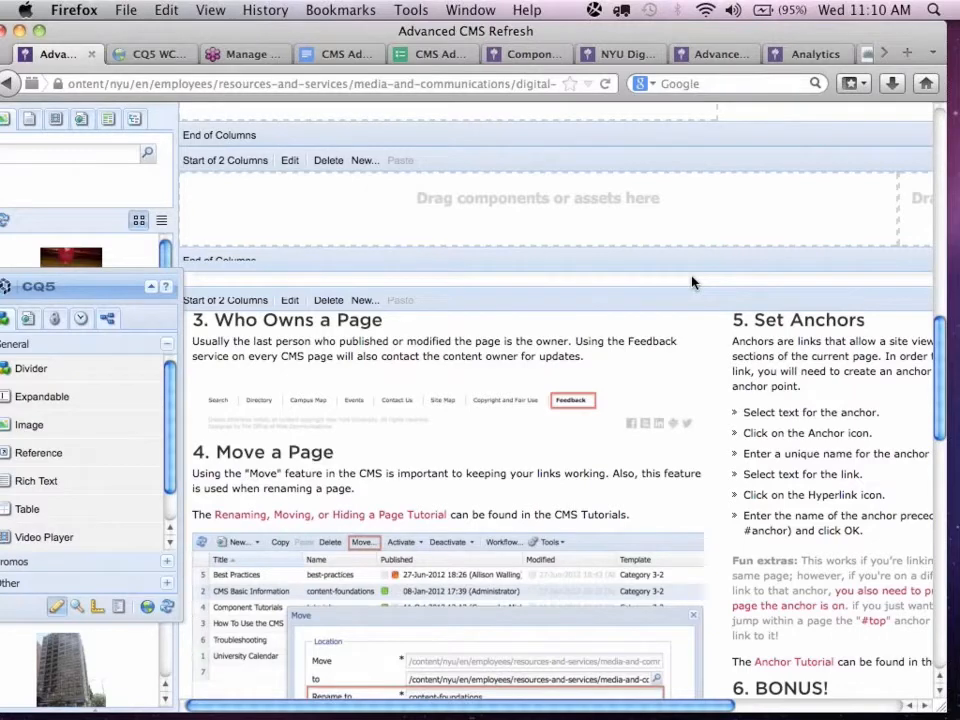
{"action": "scroll", "coordinate": [692, 280], "scroll_direction": "down", "scroll_amount": 2}
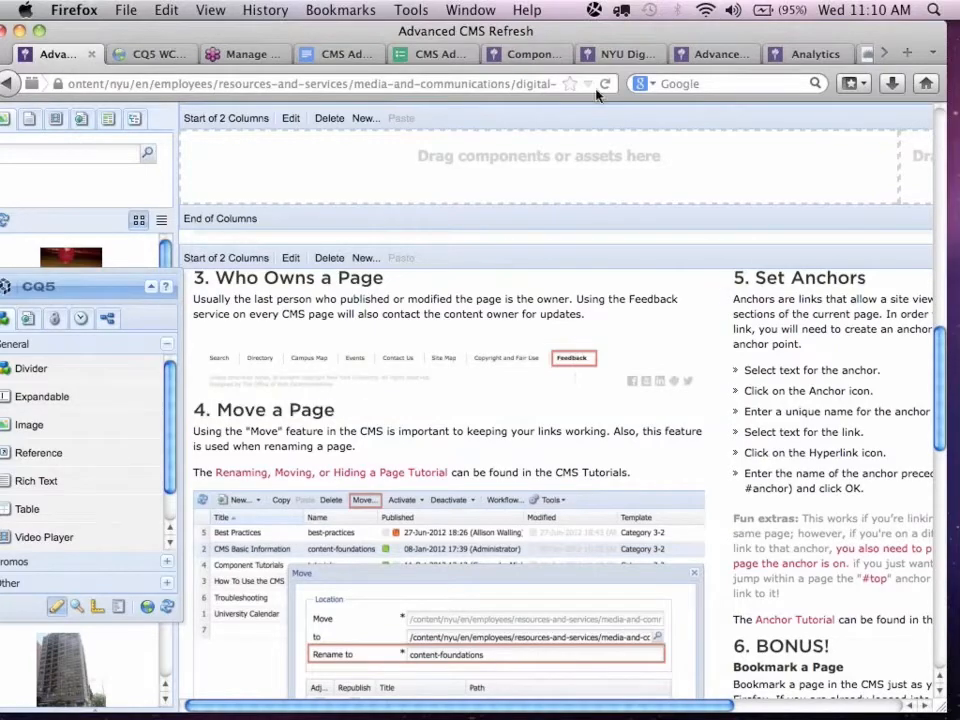
Switch to the Component Tutorials page and open the Feedback form from its footer.
{"action": "left_click", "coordinate": [530, 55]}
{"action": "scroll", "coordinate": [313, 553], "scroll_direction": "down", "scroll_amount": 8}
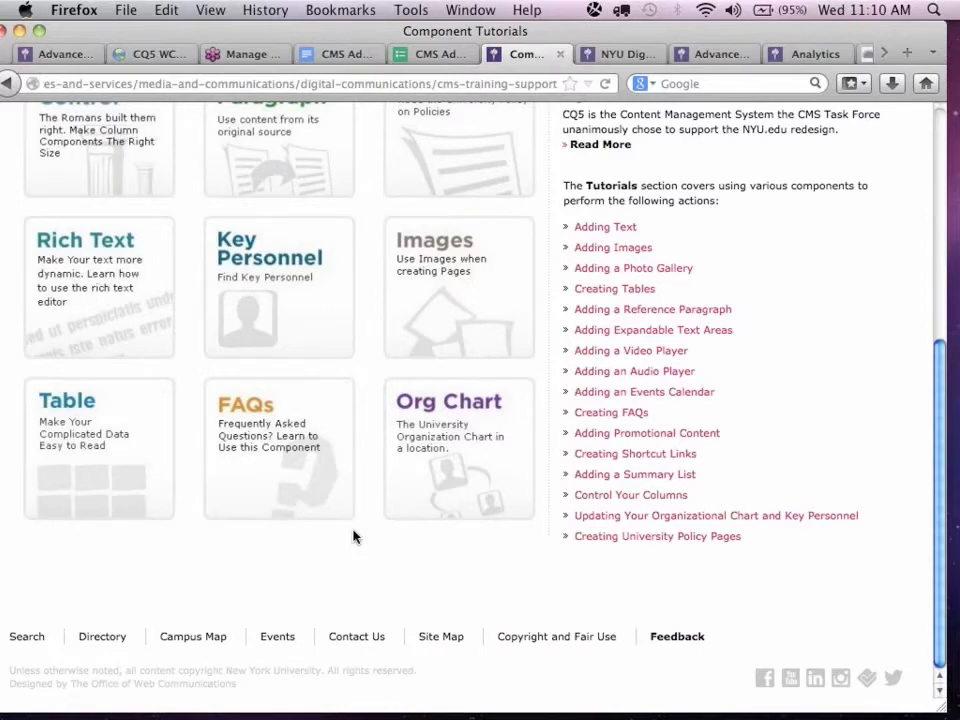
{"action": "left_click", "coordinate": [680, 637]}
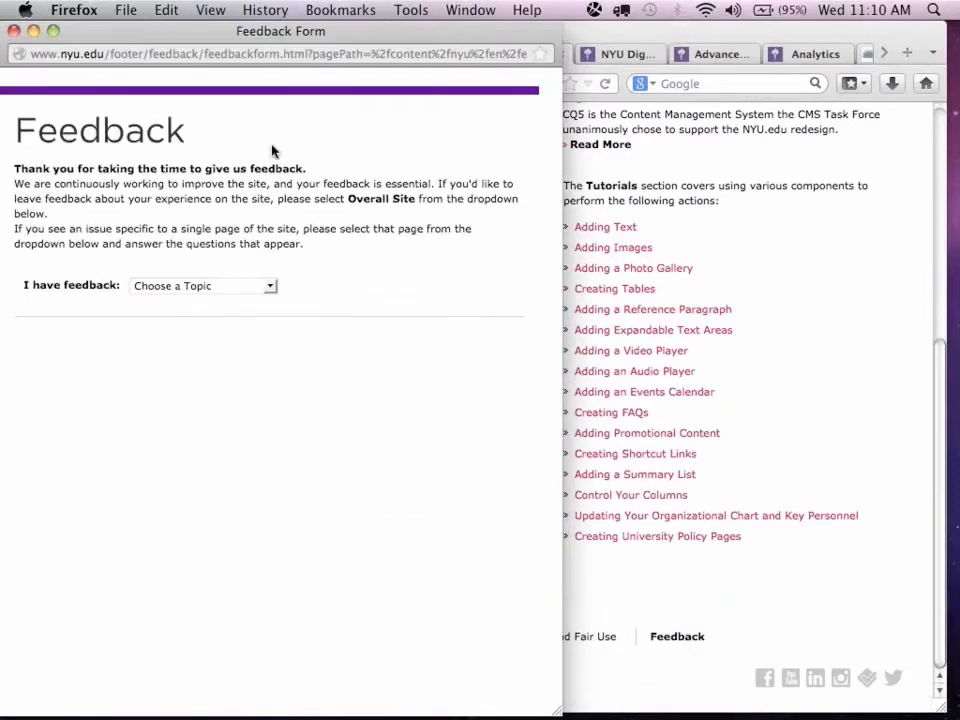
{"action": "left_click_drag", "start_coordinate": [217, 38], "coordinate": [247, 38]}
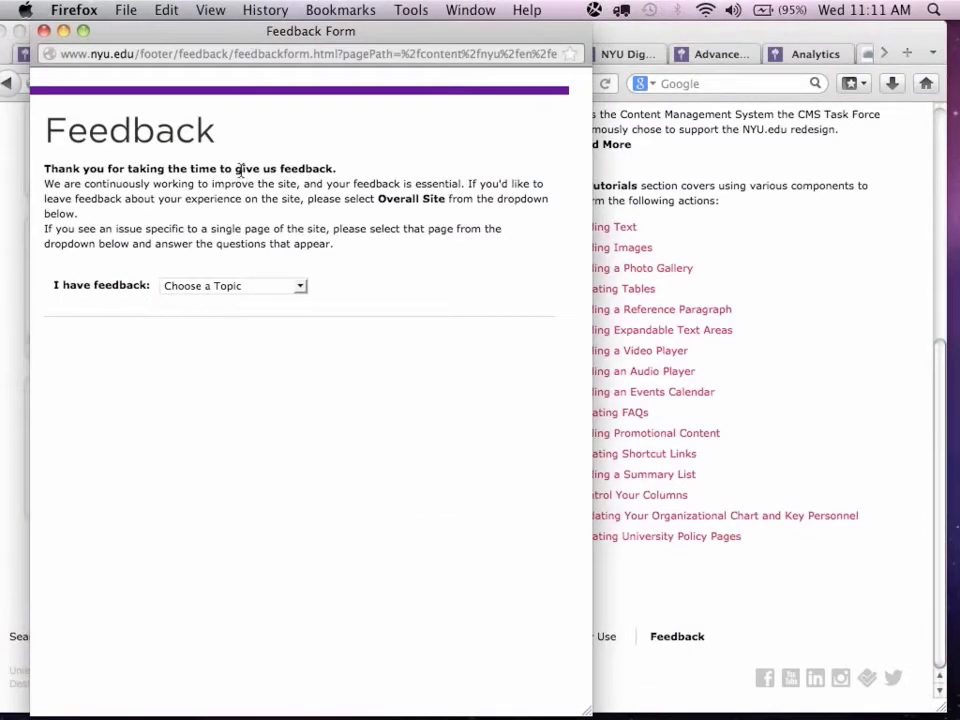
Choose Overall Site as the feedback topic to view its questions, and close the form without submitting.
{"action": "left_click", "coordinate": [227, 289]}
{"action": "left_click", "coordinate": [210, 315]}
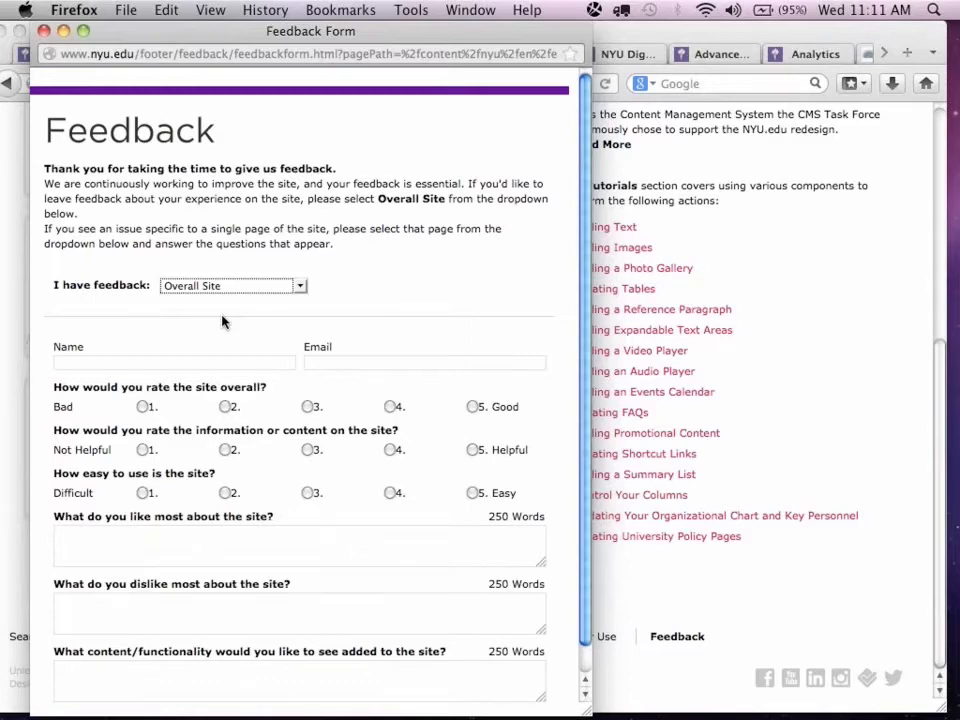
{"action": "left_click", "coordinate": [44, 31]}
Return to the site administration page list and widen the Published column to show its full entries.
{"action": "left_click", "coordinate": [153, 56]}
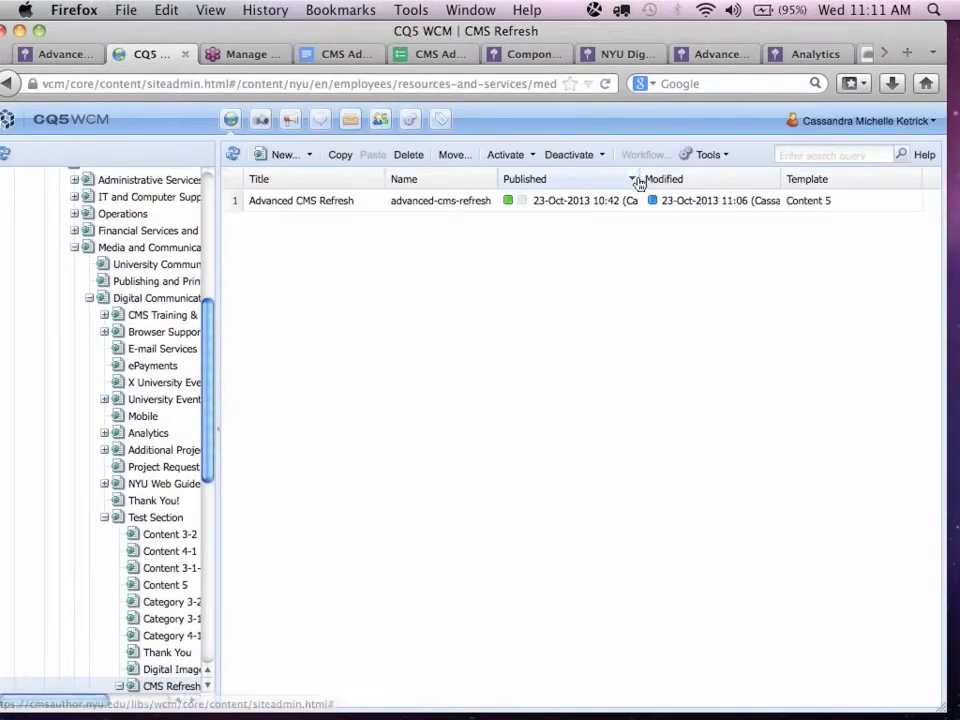
{"action": "left_click_drag", "start_coordinate": [641, 178], "coordinate": [738, 181]}
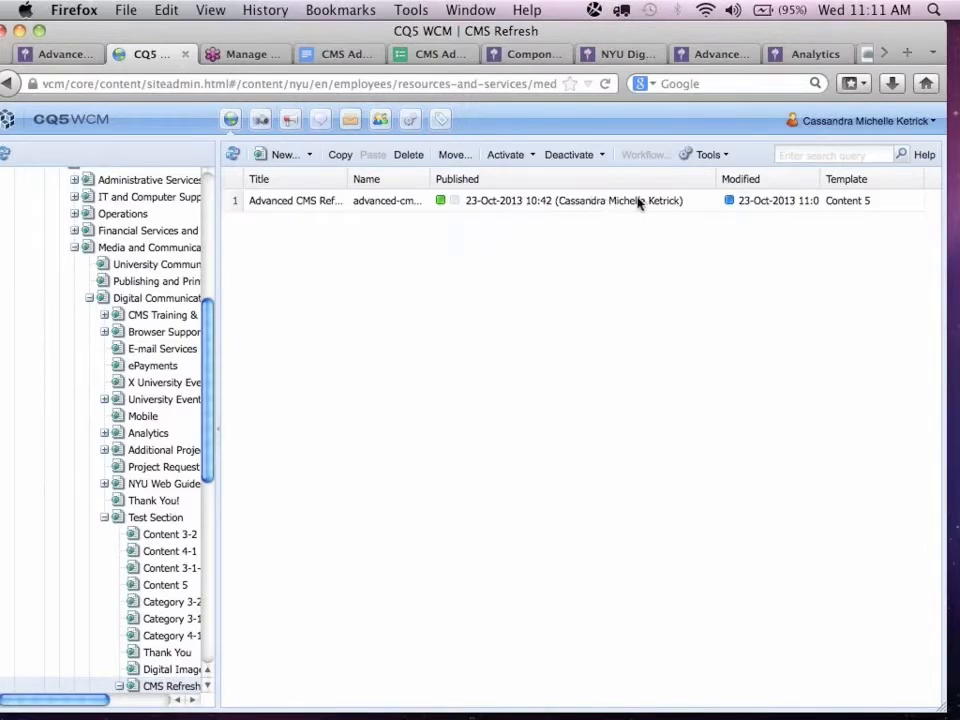
Narrow the Published column and widen the Modified column to show who last modified the Advanced CMS Refresh page.
{"action": "left_click_drag", "start_coordinate": [624, 201], "coordinate": [603, 207]}
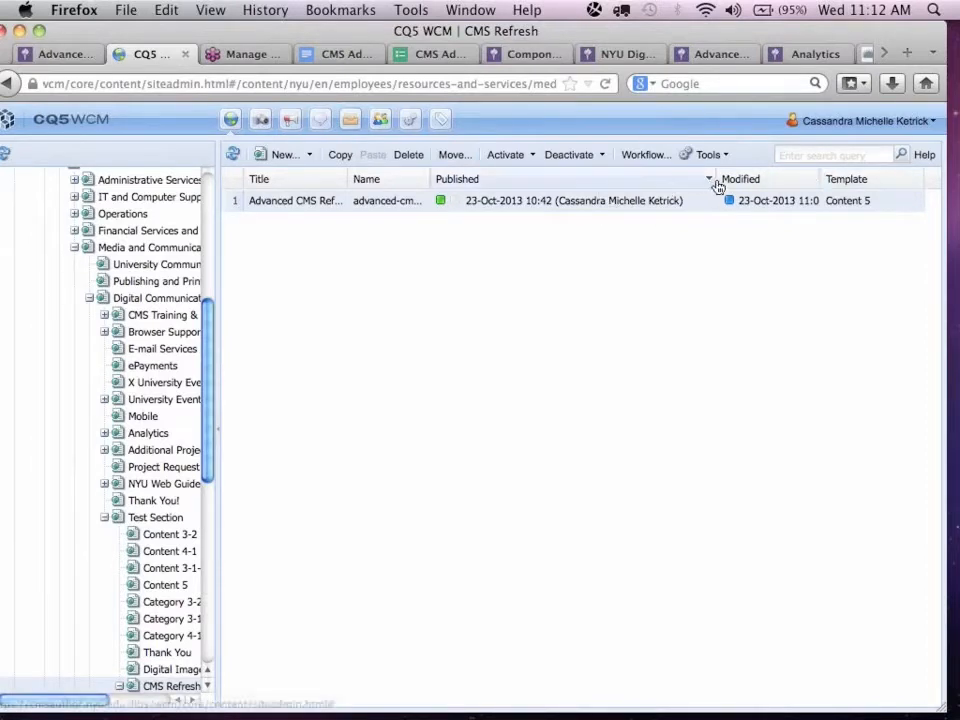
{"action": "left_click_drag", "start_coordinate": [716, 179], "coordinate": [410, 180]}
{"action": "left_click_drag", "start_coordinate": [771, 178], "coordinate": [864, 178]}
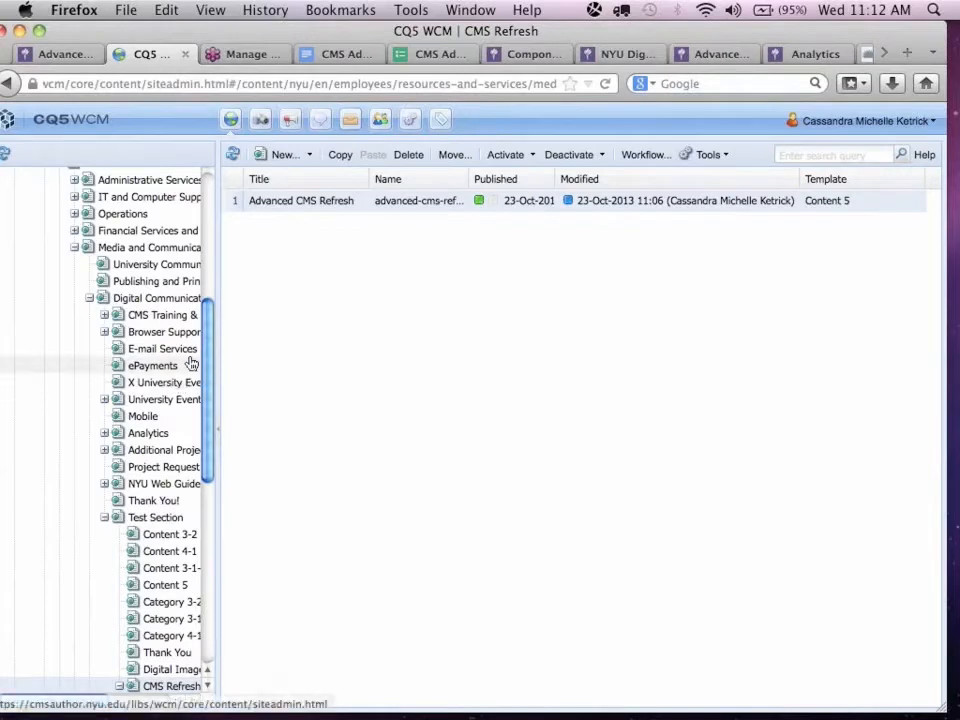
List the pages under About NYU and widen the Published column to show who published each one.
{"action": "left_click_drag", "start_coordinate": [206, 334], "coordinate": [208, 257]}
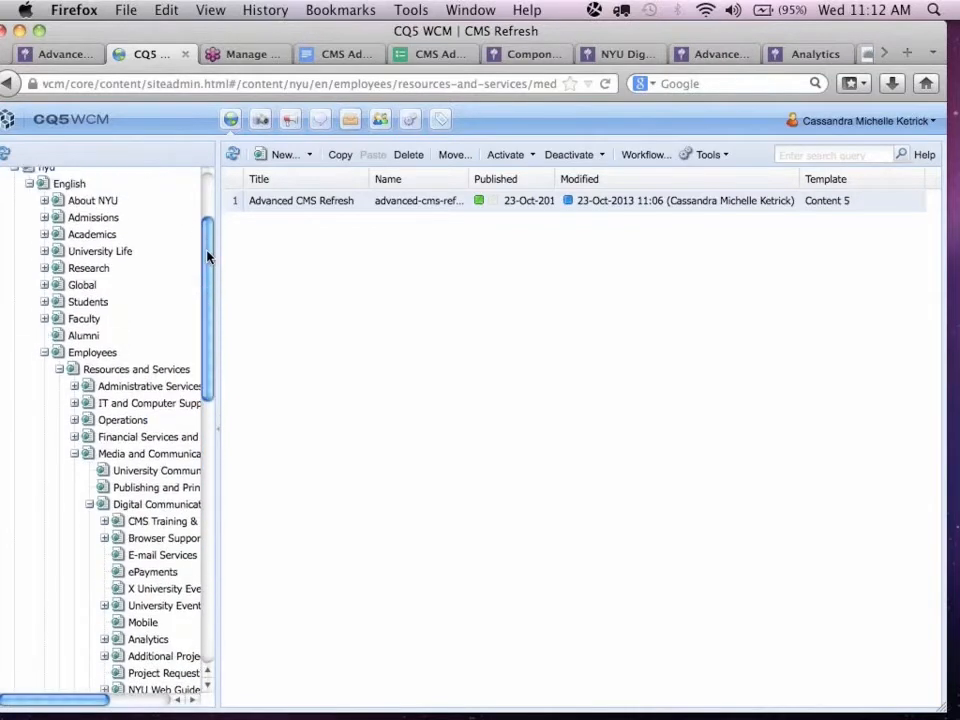
{"action": "left_click", "coordinate": [97, 201]}
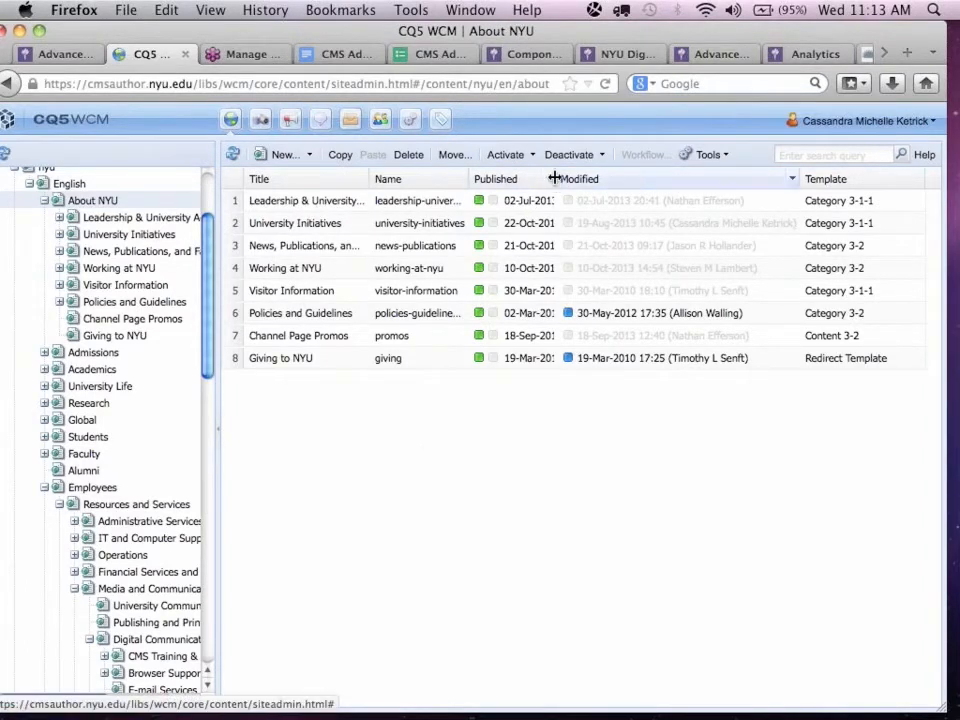
{"action": "left_click_drag", "start_coordinate": [553, 179], "coordinate": [713, 179]}
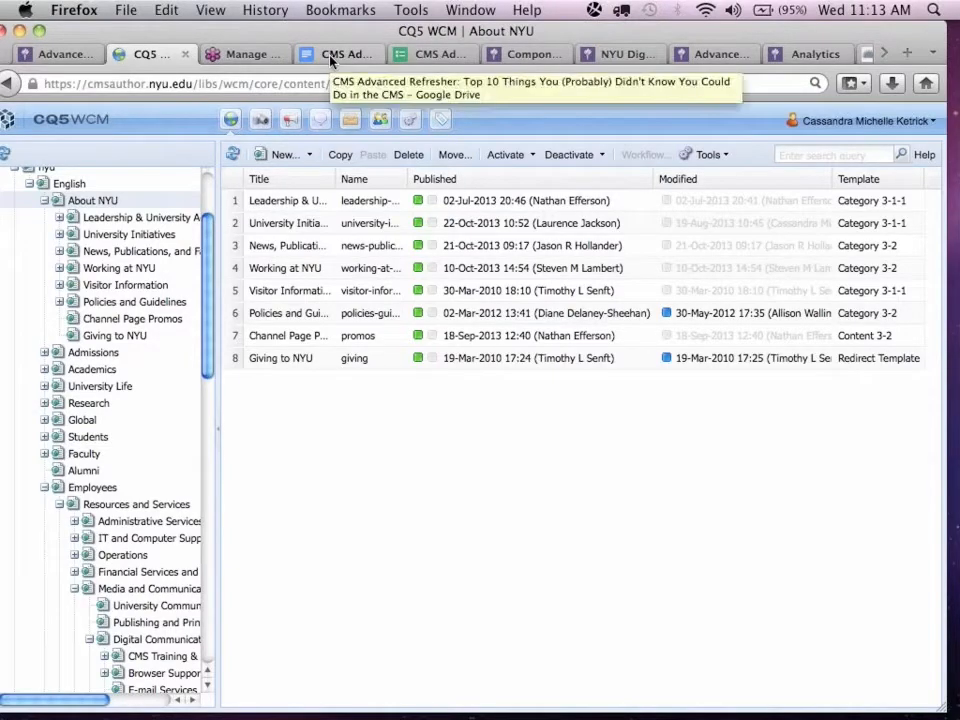
Return to the Advanced CMS Refresh page and read the section "Move a Page".
{"action": "left_click", "coordinate": [75, 54]}
{"action": "scroll", "coordinate": [430, 344], "scroll_direction": "down", "scroll_amount": 3}
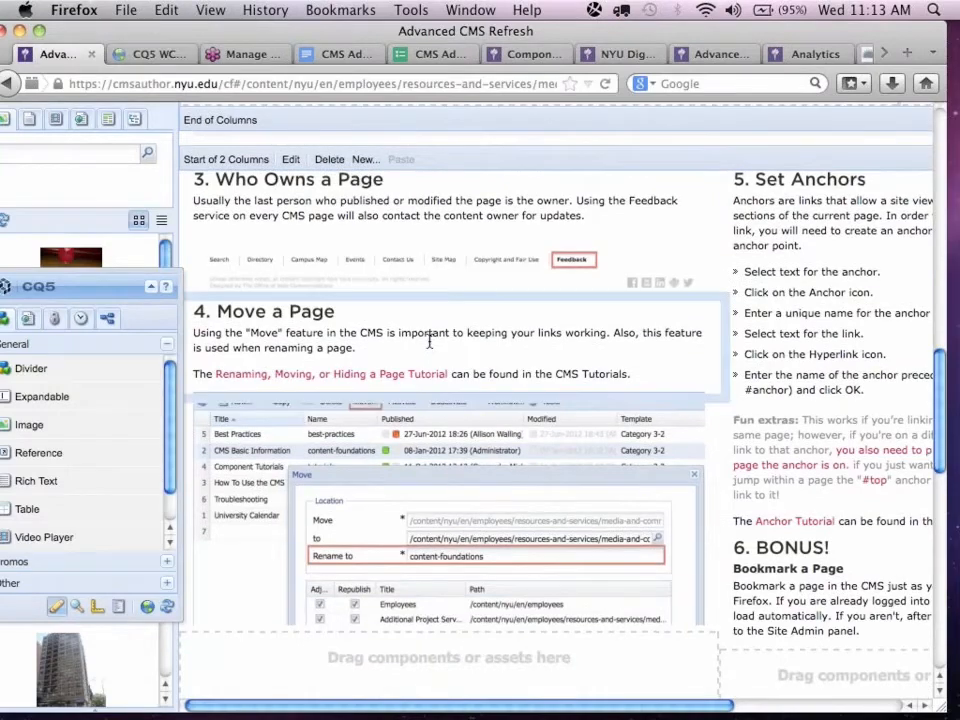
{"action": "scroll", "coordinate": [430, 344], "scroll_direction": "down", "scroll_amount": 3}
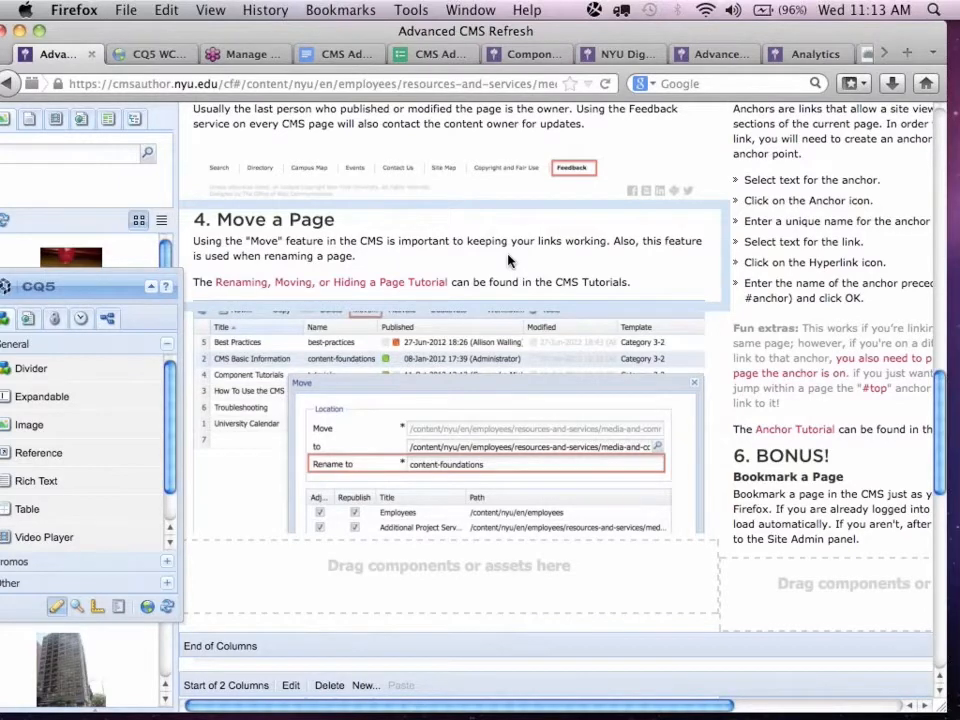
{"action": "left_click", "coordinate": [118, 52]}
{"action": "left_click", "coordinate": [60, 54]}
{"action": "scroll", "coordinate": [322, 244], "scroll_direction": "down", "scroll_amount": 3}
{"action": "scroll", "coordinate": [322, 244], "scroll_direction": "up", "scroll_amount": 15}
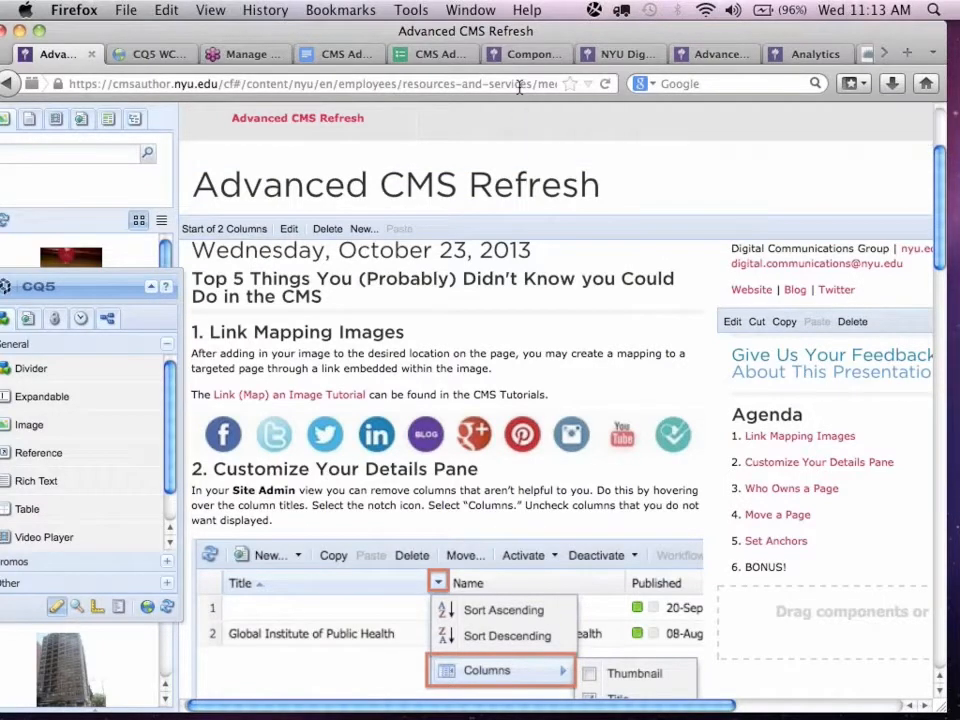
Examine the page name advanced-cms-refresh at the end of the page's web address.
{"action": "left_click_drag", "start_coordinate": [591, 77], "coordinate": [654, 71]}
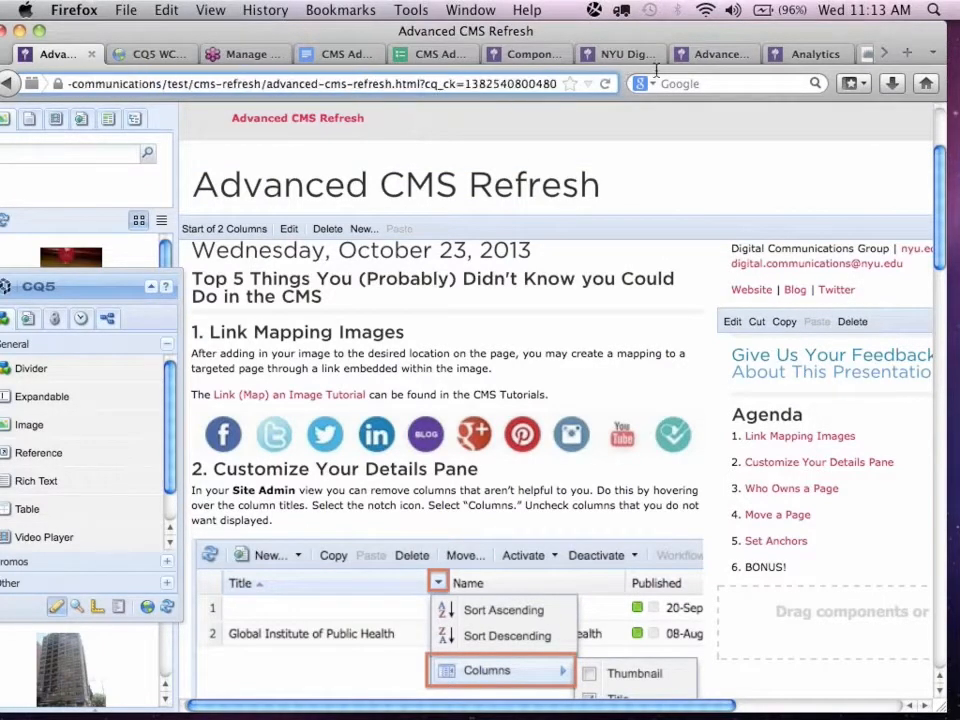
{"action": "left_click", "coordinate": [319, 84]}
{"action": "left_click_drag", "start_coordinate": [266, 84], "coordinate": [393, 84]}
Return to the site administration, list the pages of the CMS Refresh section, and select the Advanced CMS Refresh page.
{"action": "left_click", "coordinate": [150, 60]}
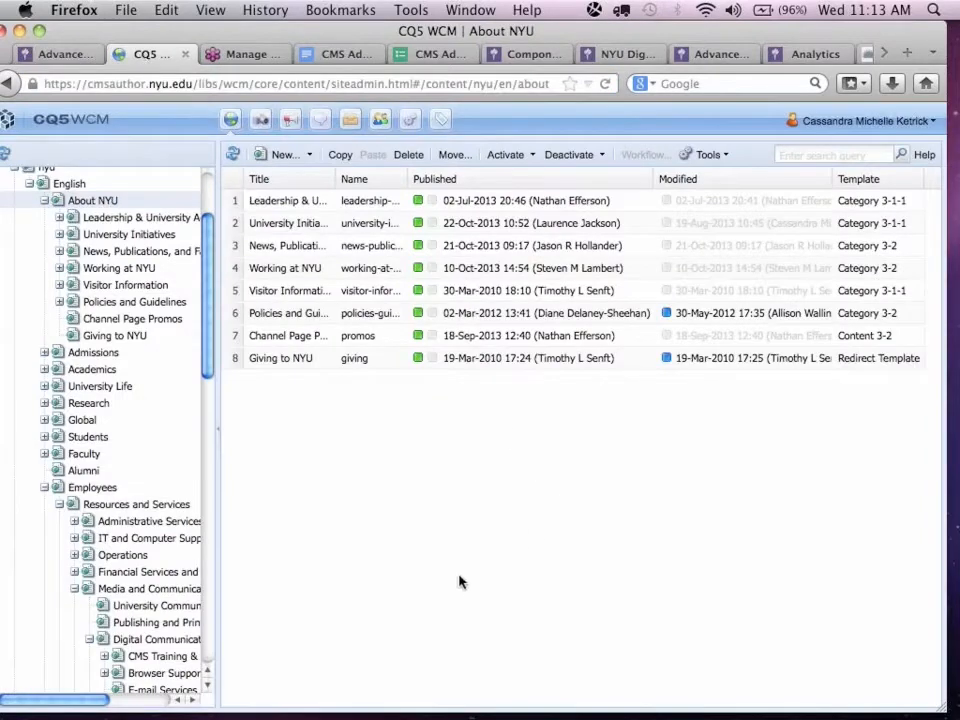
{"action": "scroll", "coordinate": [141, 446], "scroll_direction": "down", "scroll_amount": 3}
{"action": "scroll", "coordinate": [142, 445], "scroll_direction": "down", "scroll_amount": 8}
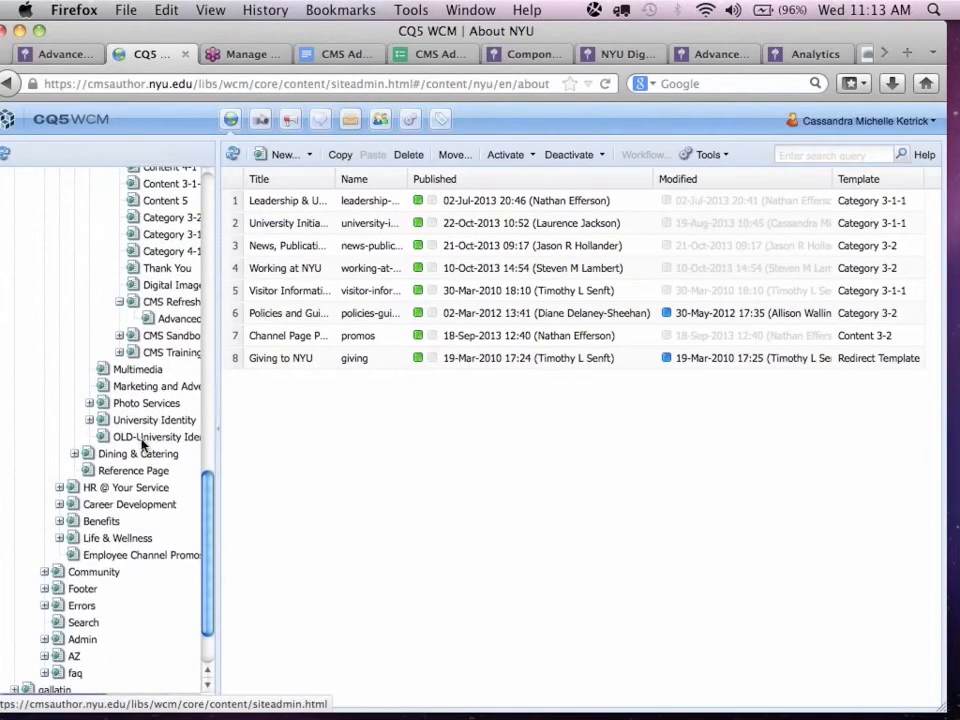
{"action": "left_click", "coordinate": [158, 307]}
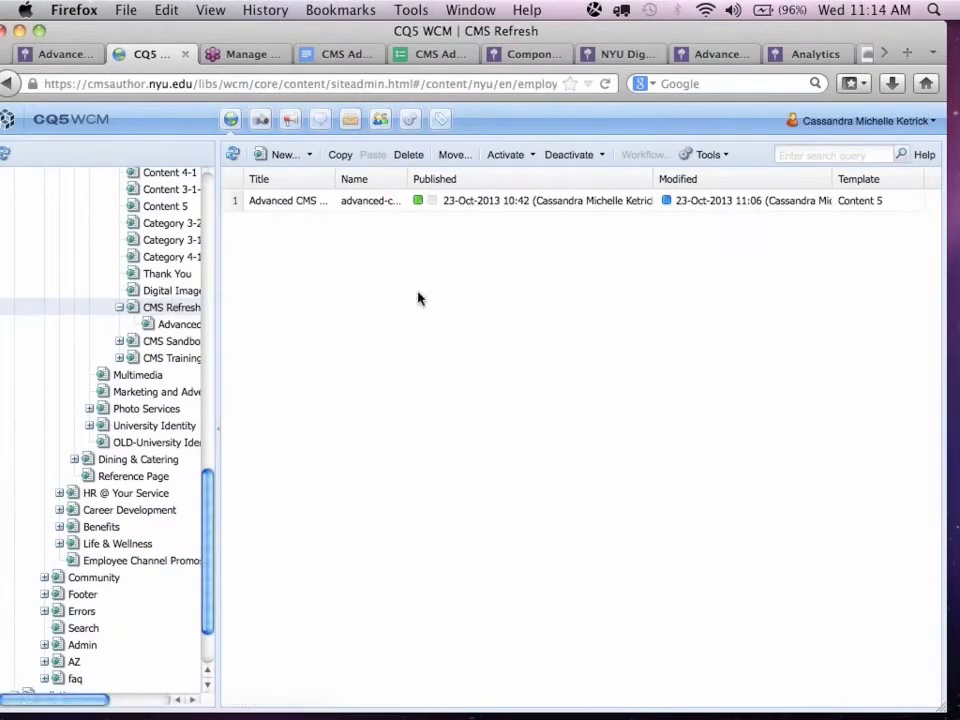
{"action": "left_click", "coordinate": [500, 202]}
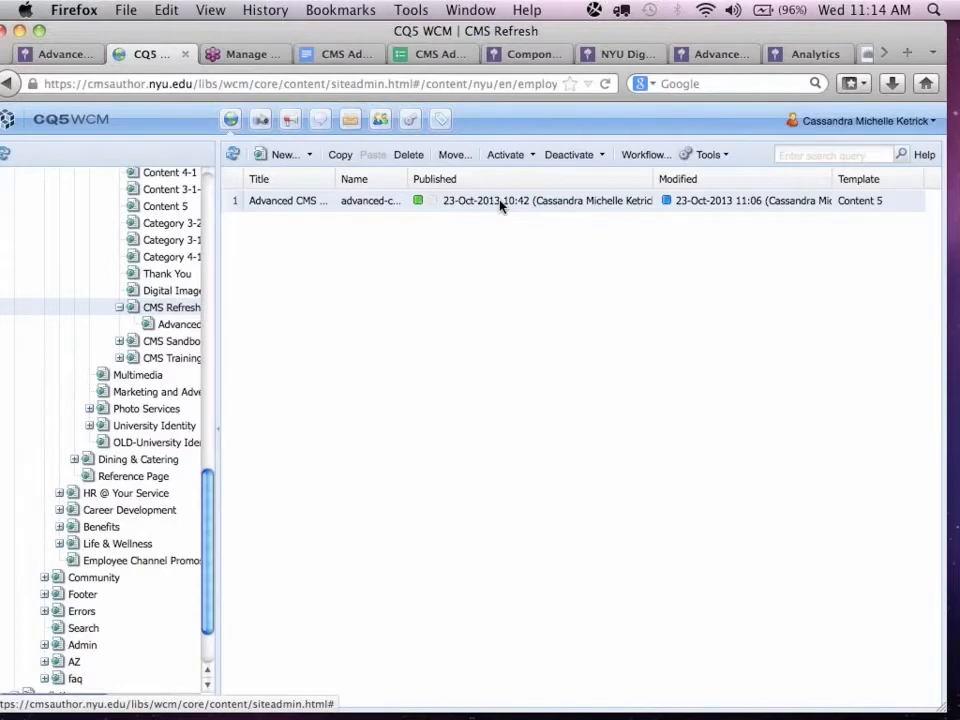
{"action": "left_click", "coordinate": [52, 56]}
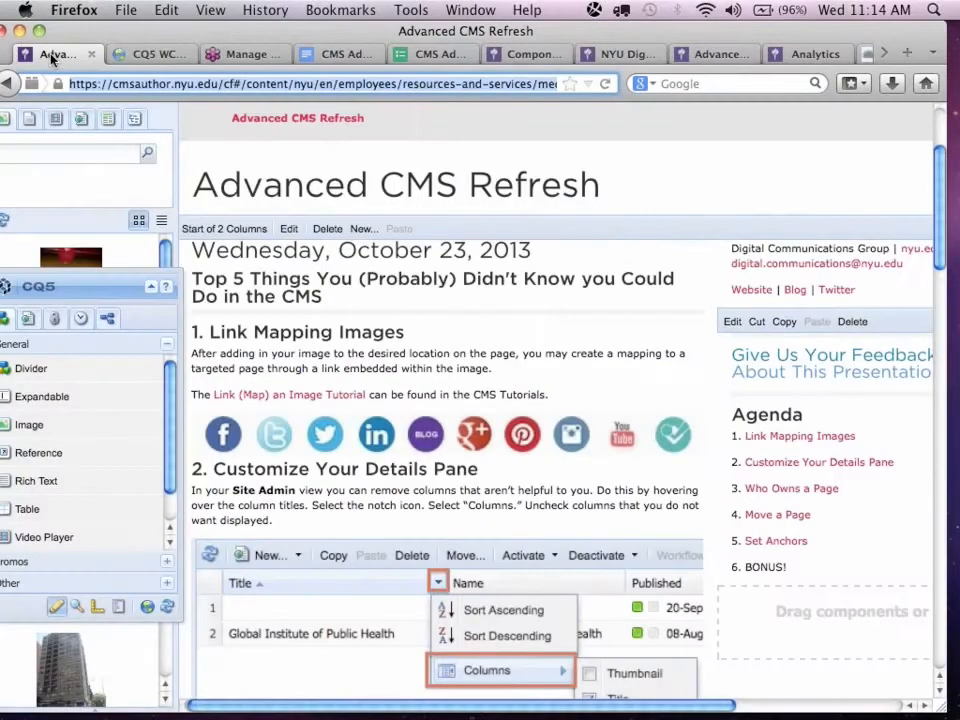
{"action": "left_click", "coordinate": [130, 56]}
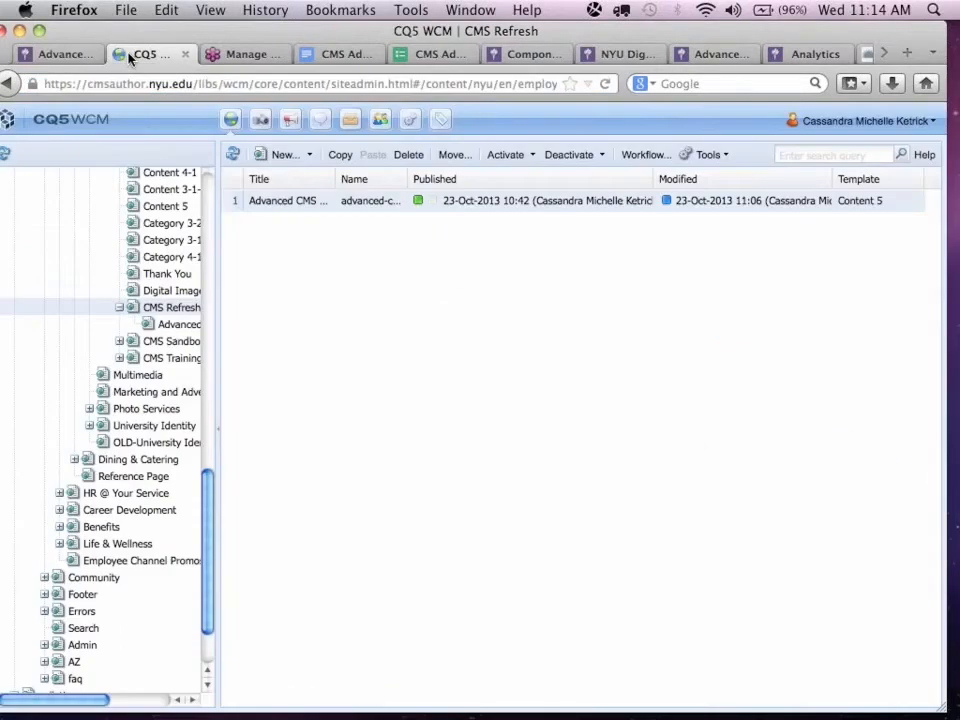
Change the page's title to Advanced CMS Refresh Edit in its properties, and widen the Title and Name columns.
{"action": "right_click", "coordinate": [461, 207]}
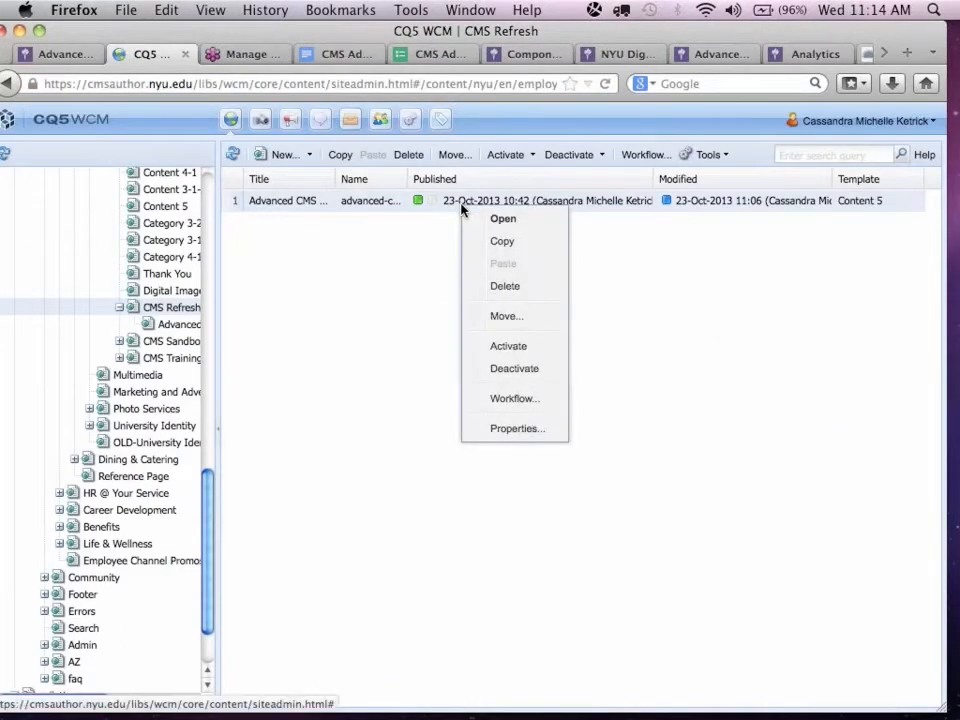
{"action": "left_click", "coordinate": [512, 428]}
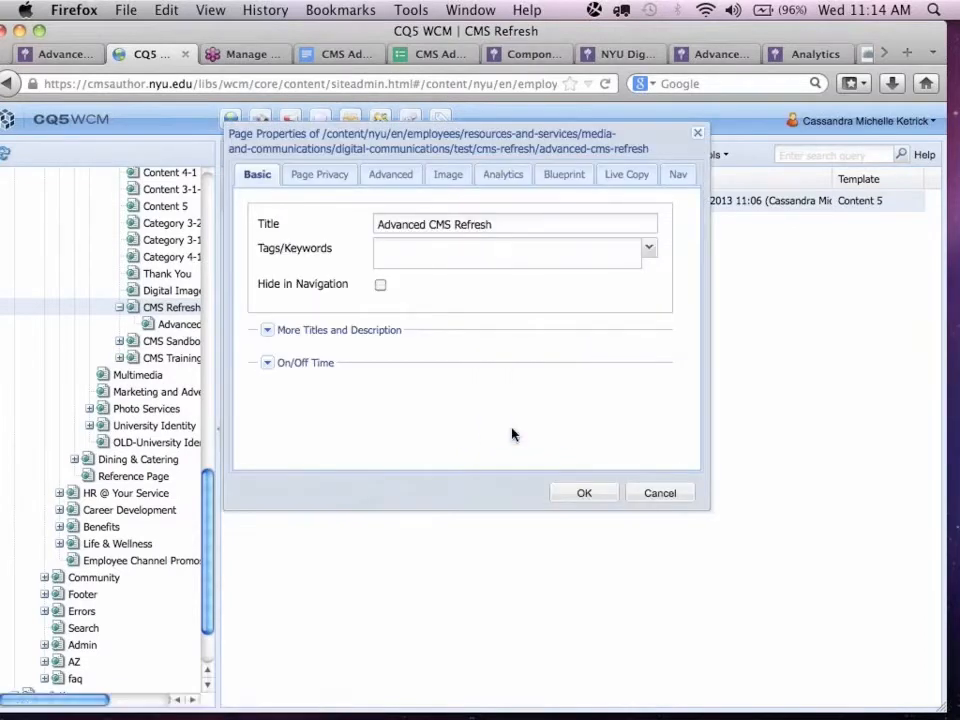
{"action": "left_click", "coordinate": [518, 224]}
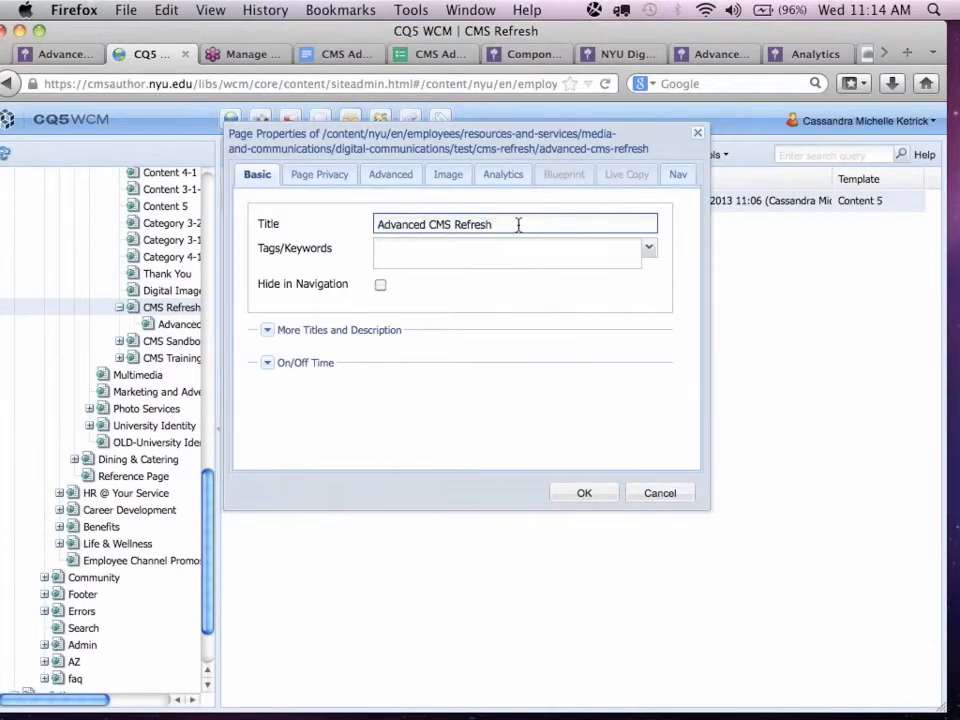
{"action": "type", "text": "Edit"}
{"action": "left_click", "coordinate": [585, 494]}
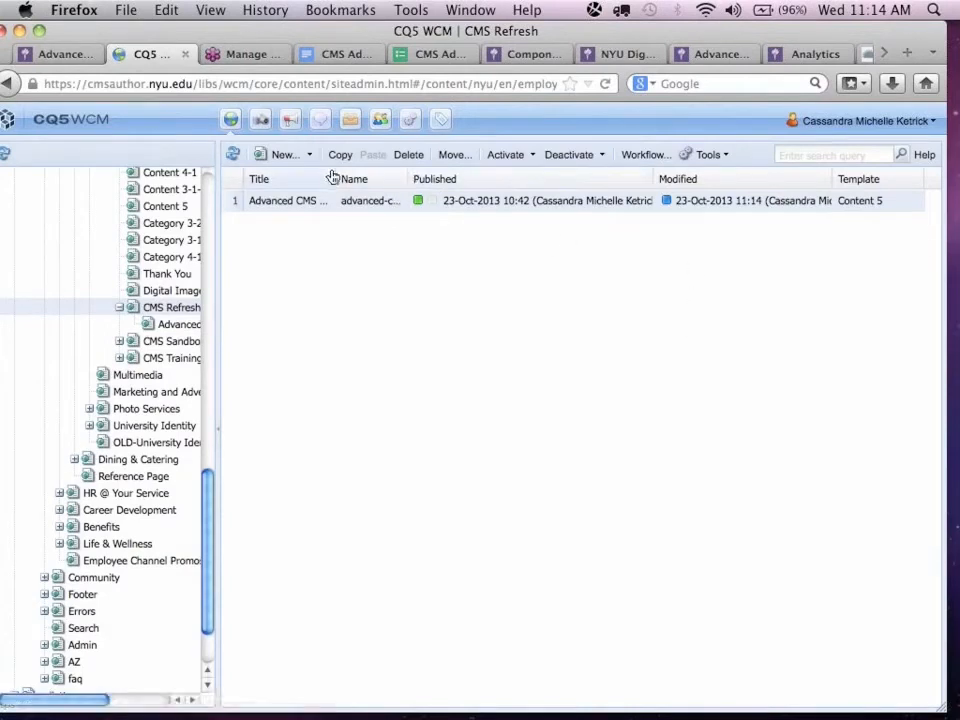
{"action": "left_click_drag", "start_coordinate": [334, 178], "coordinate": [429, 187]}
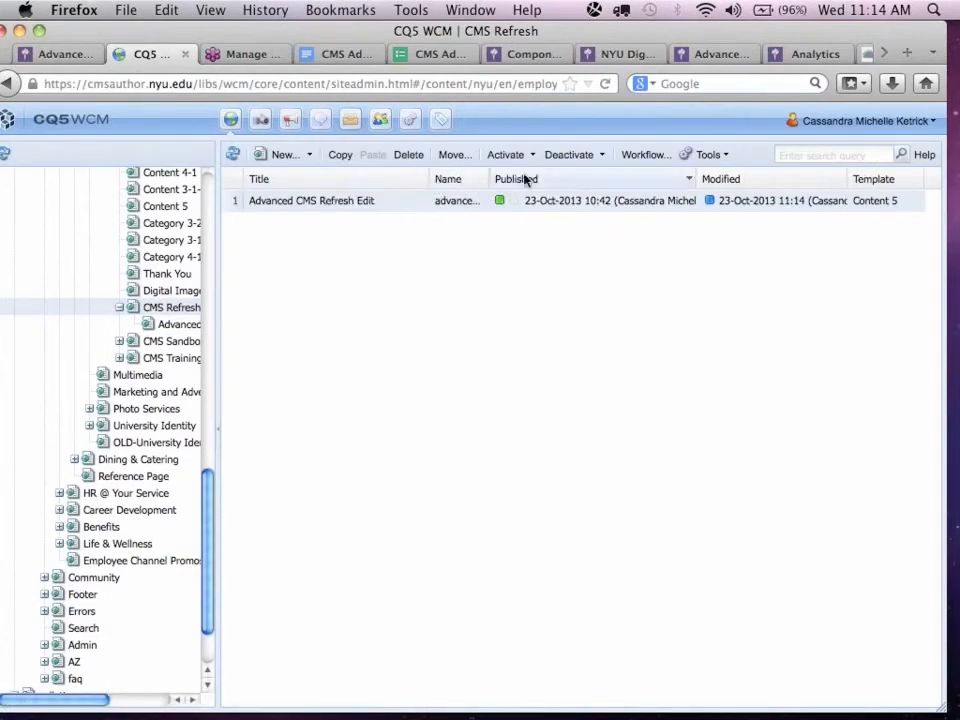
{"action": "left_click_drag", "start_coordinate": [490, 180], "coordinate": [560, 182]}
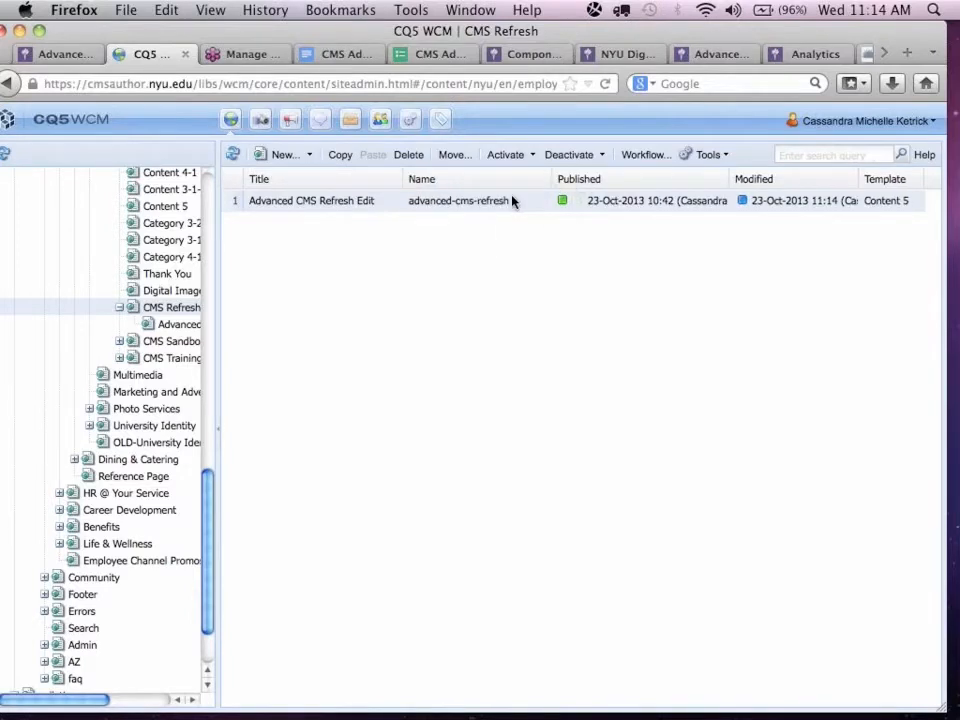
Rename the page to advanced-cms-refresh-edit with the Move feature, keeping its location, and activate the renamed page.
{"action": "left_click", "coordinate": [453, 156]}
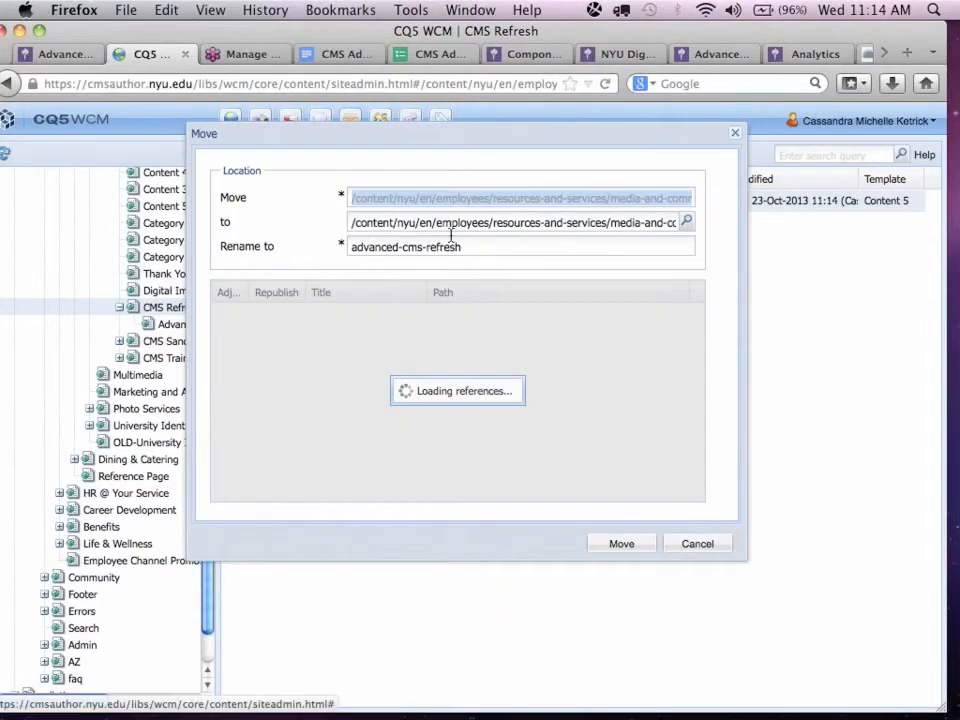
{"action": "left_click", "coordinate": [467, 247]}
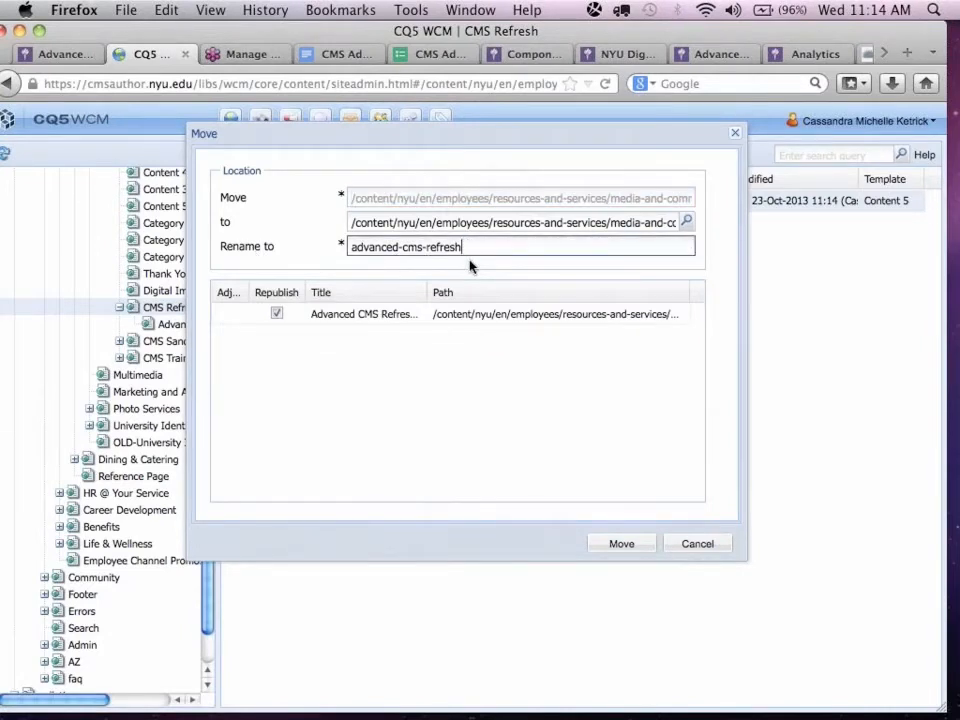
{"action": "type", "text": "-edit"}
{"action": "left_click", "coordinate": [621, 545]}
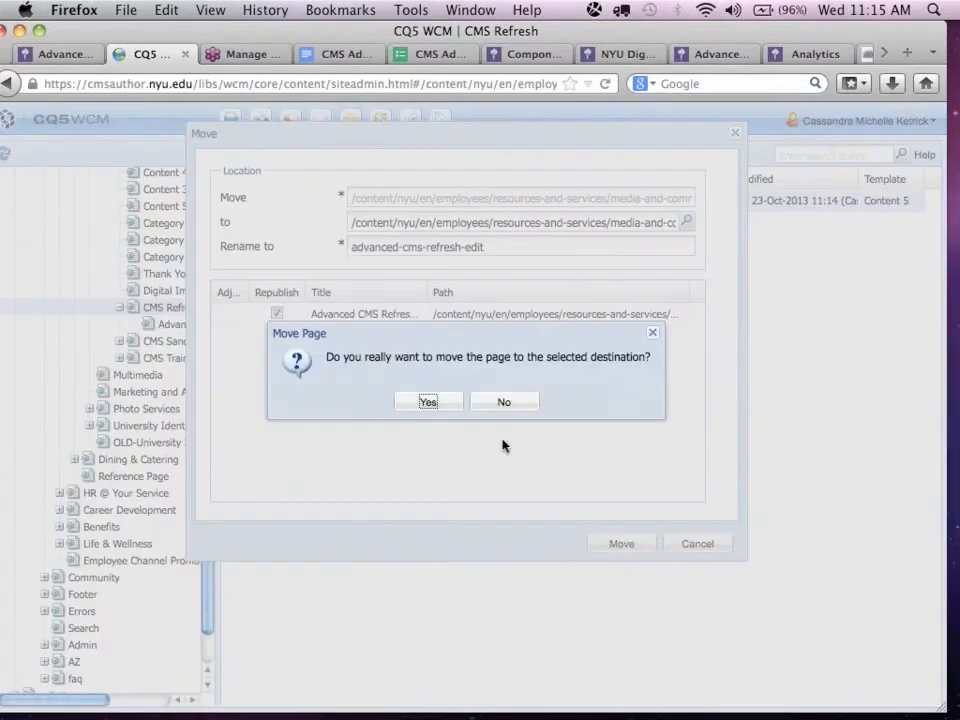
{"action": "left_click", "coordinate": [436, 404]}
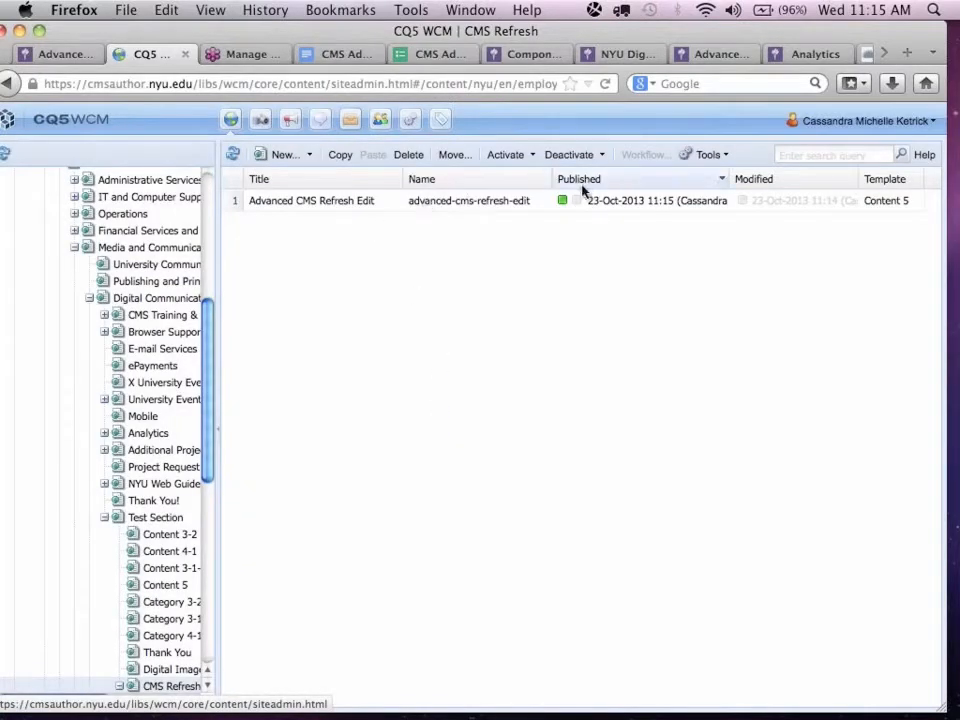
{"action": "left_click", "coordinate": [512, 203]}
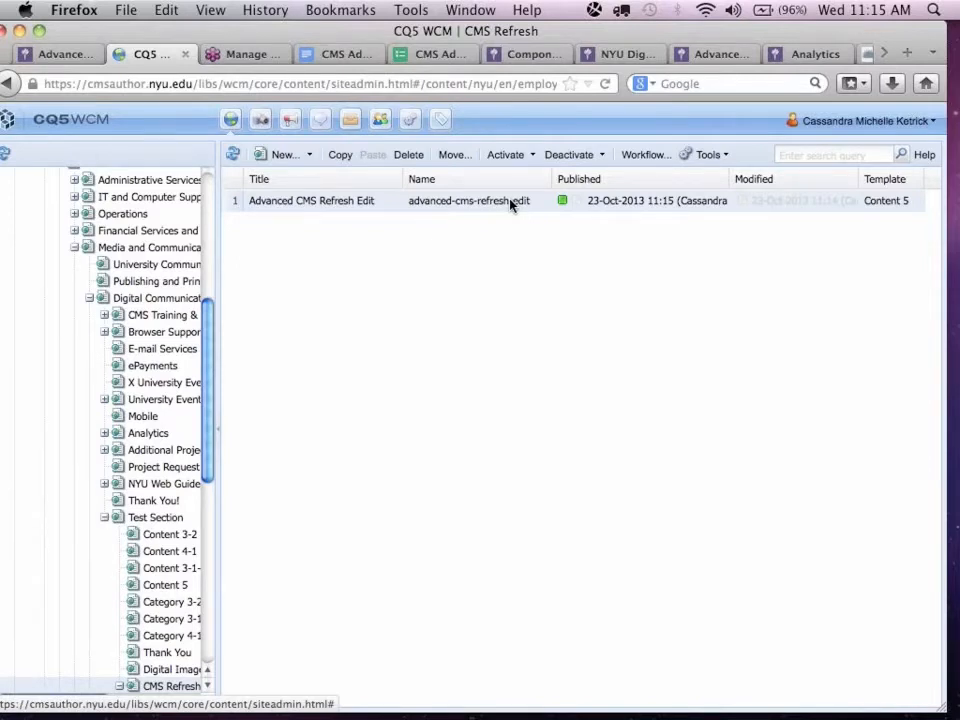
{"action": "left_click_drag", "start_coordinate": [512, 203], "coordinate": [508, 160]}
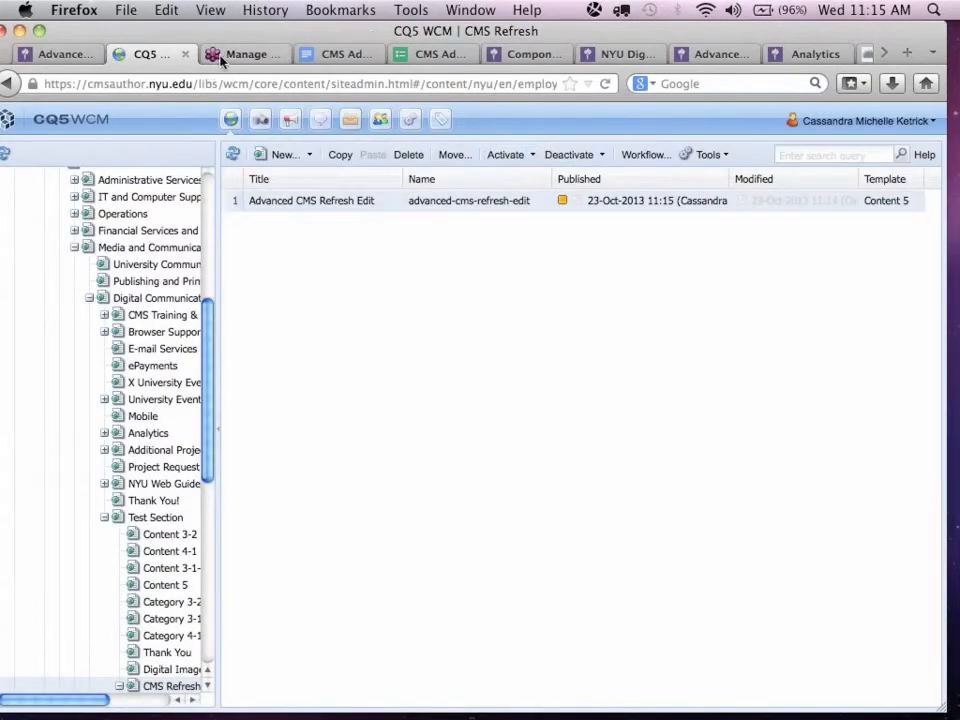
Reload the page at its old address to check whether it still works, and close that browser tab.
{"action": "left_click", "coordinate": [67, 58]}
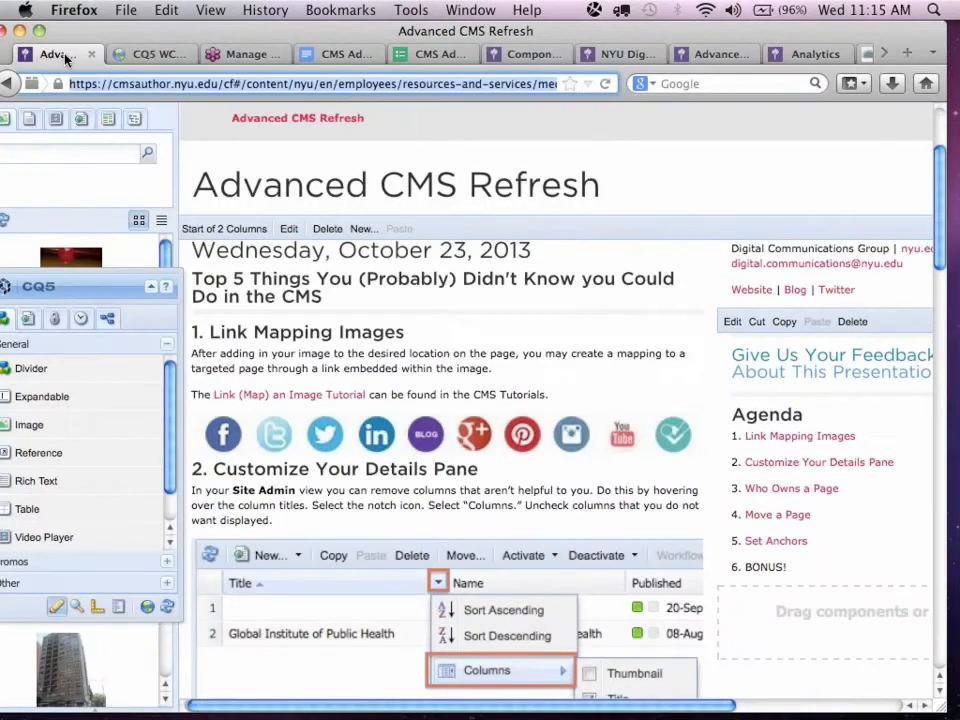
{"action": "left_click", "coordinate": [605, 86]}
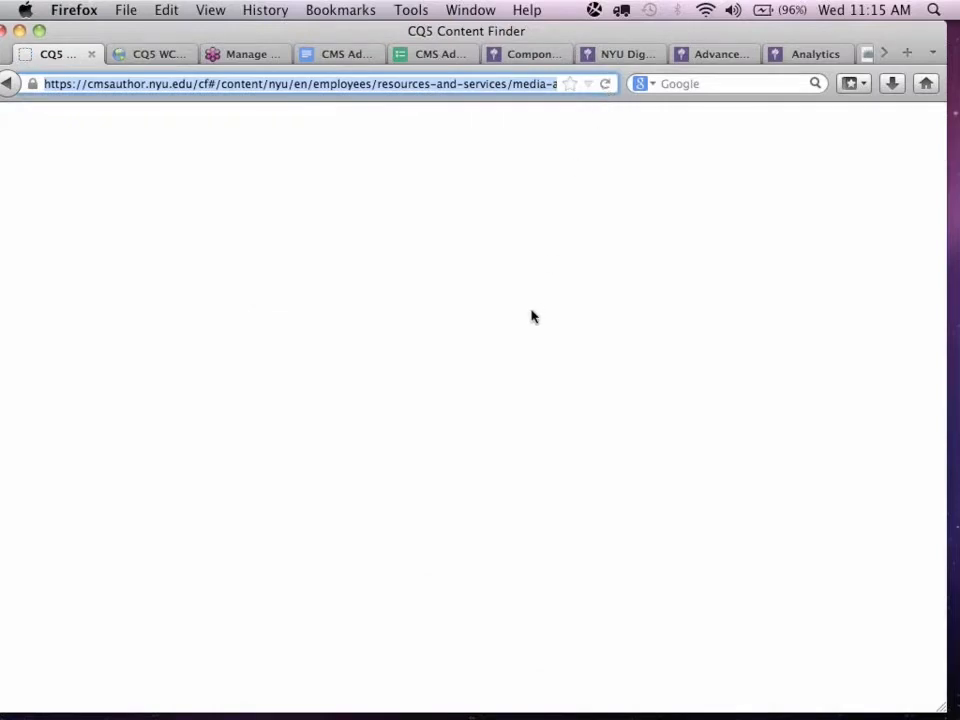
{"action": "left_click", "coordinate": [8, 84]}
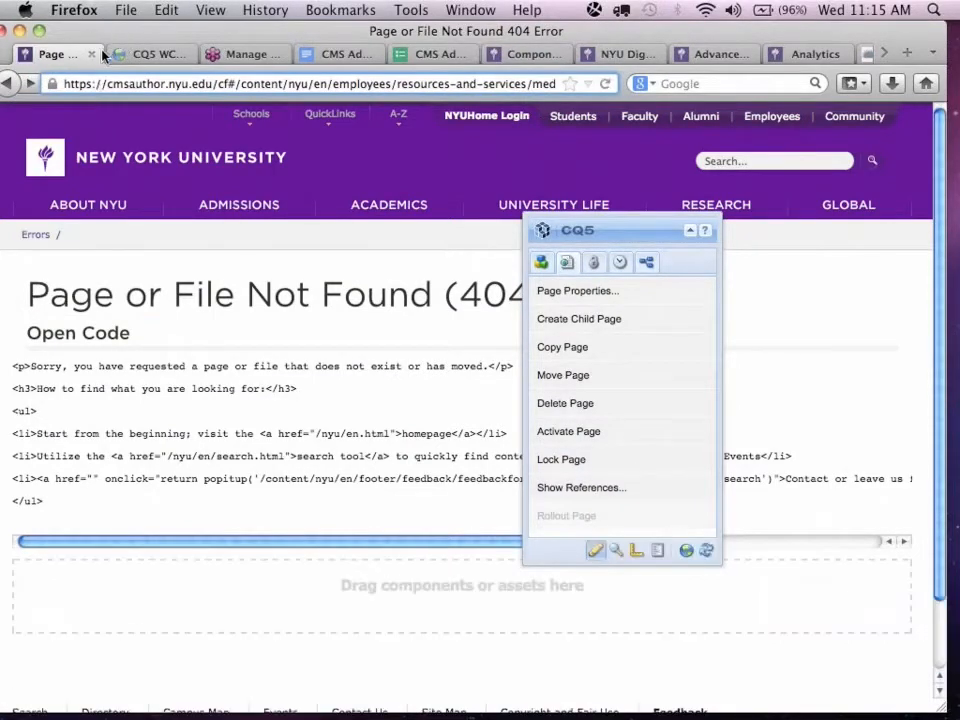
{"action": "left_click", "coordinate": [93, 54]}
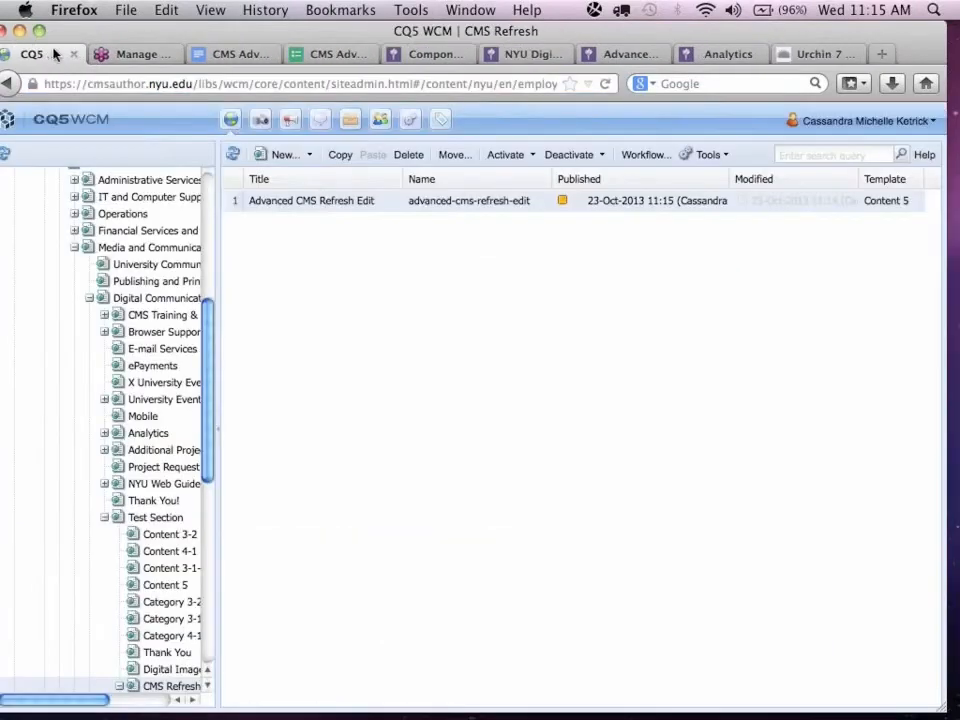
Open the Advanced CMS Refresh Edit page with the floating CQ5 panel moved off the main content, and switch to GoToMeeting.
{"action": "double_click", "coordinate": [396, 206]}
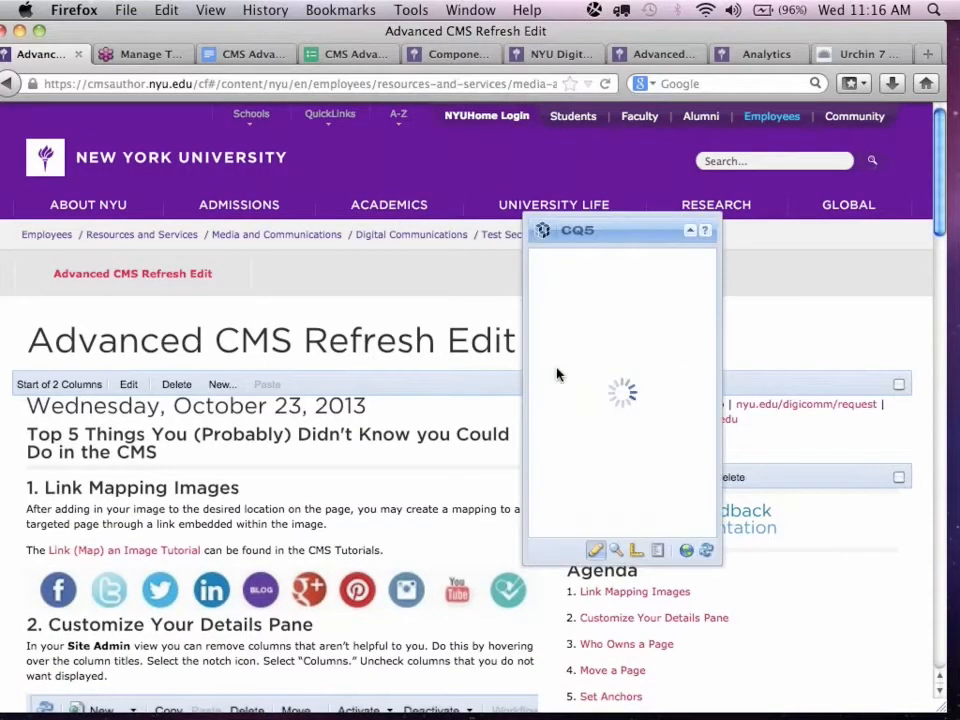
{"action": "left_click_drag", "start_coordinate": [620, 229], "coordinate": [745, 229]}
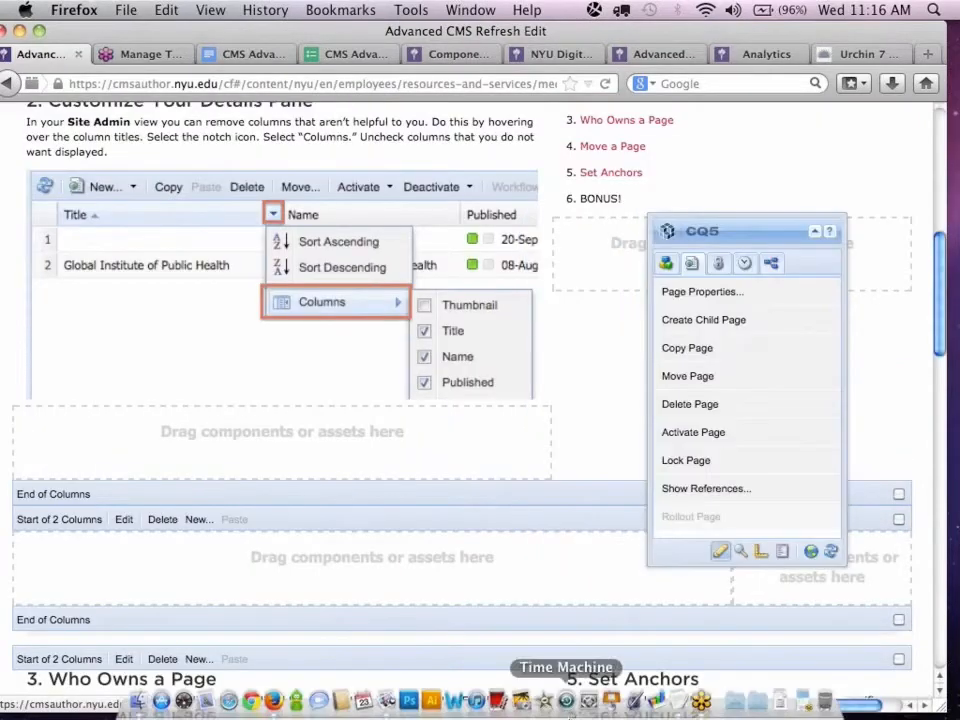
{"action": "left_click", "coordinate": [708, 702]}
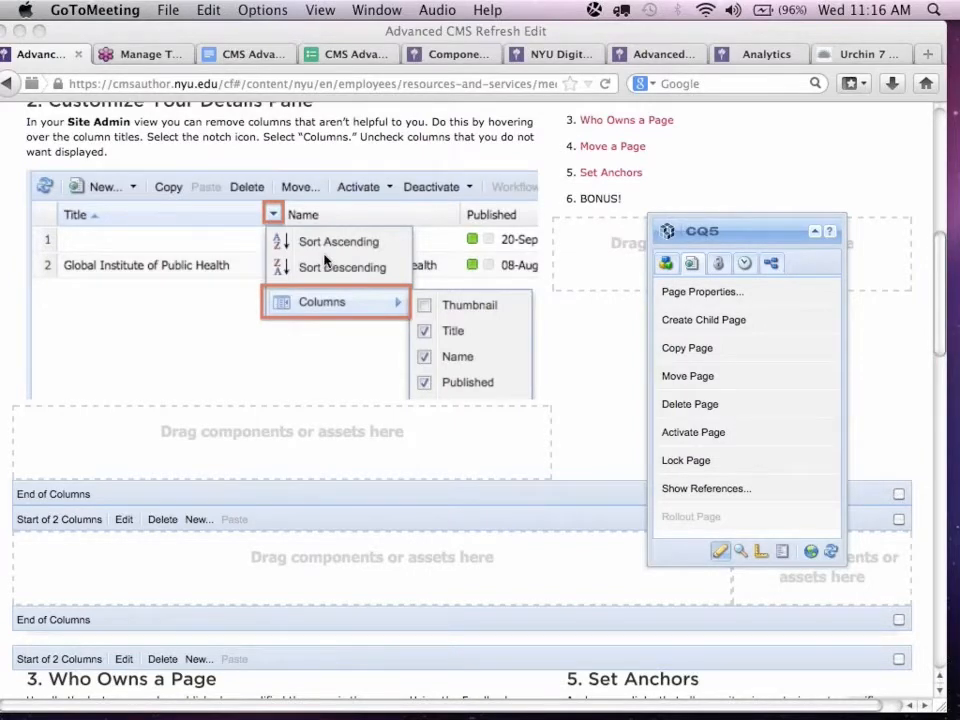
Inspect the Title field in the Advanced CMS Refresh Edit page's properties, and close them without saving.
{"action": "scroll", "coordinate": [236, 355], "scroll_direction": "up", "scroll_amount": 2}
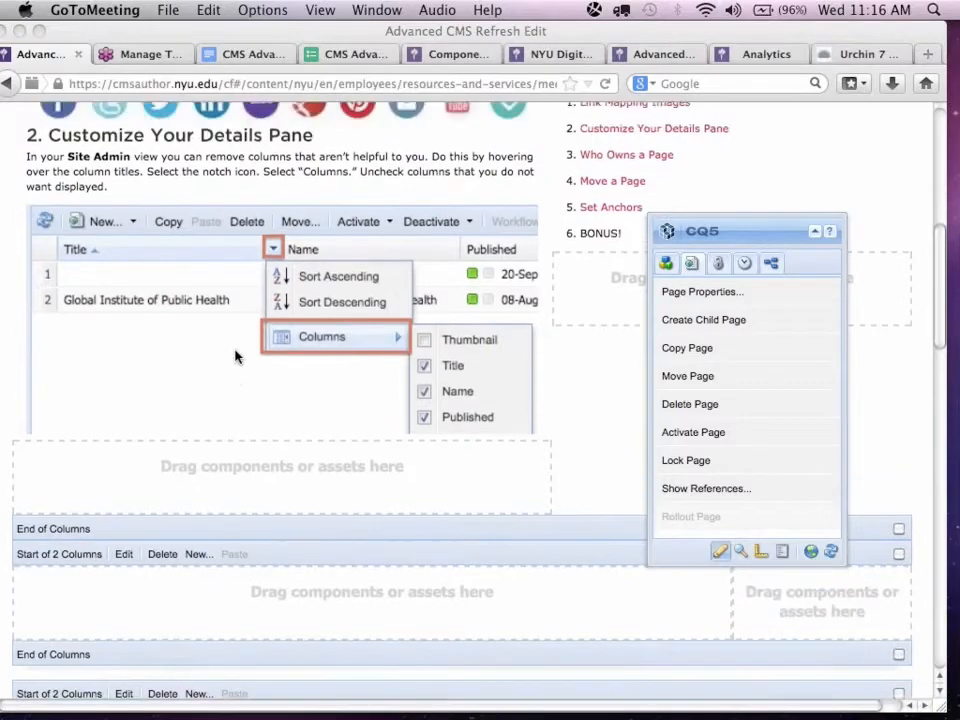
{"action": "left_click", "coordinate": [697, 300]}
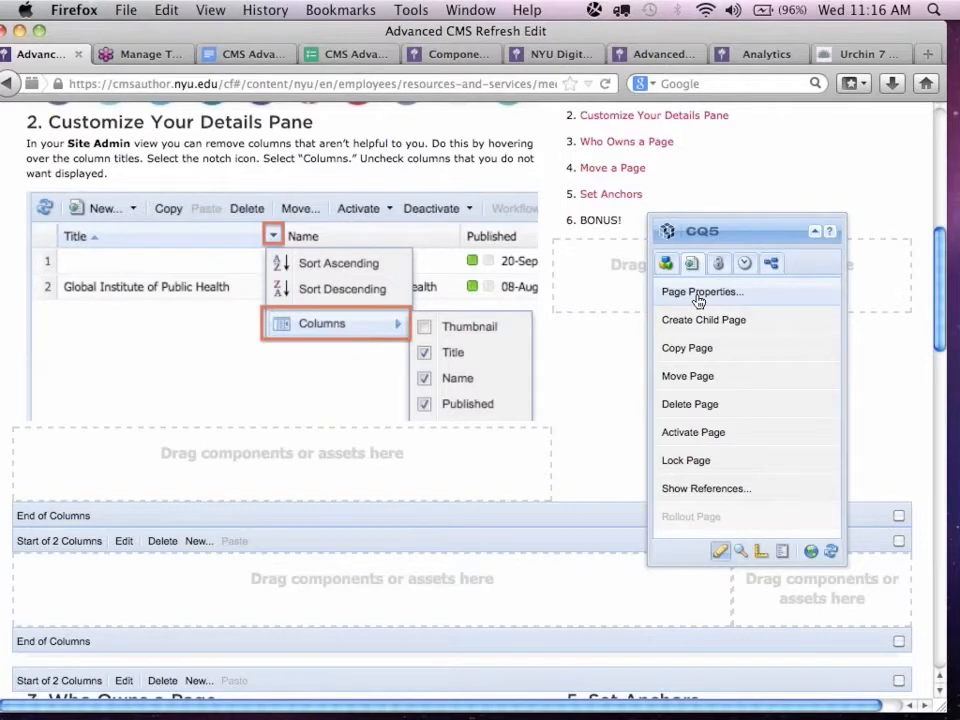
{"action": "left_click", "coordinate": [697, 292]}
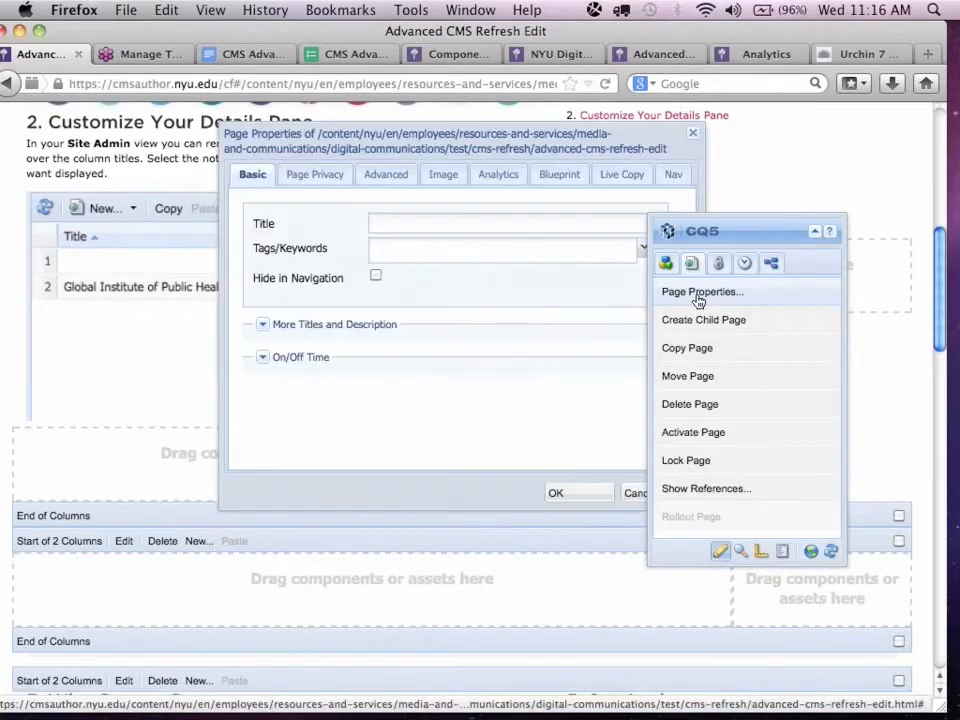
{"action": "left_click", "coordinate": [550, 226]}
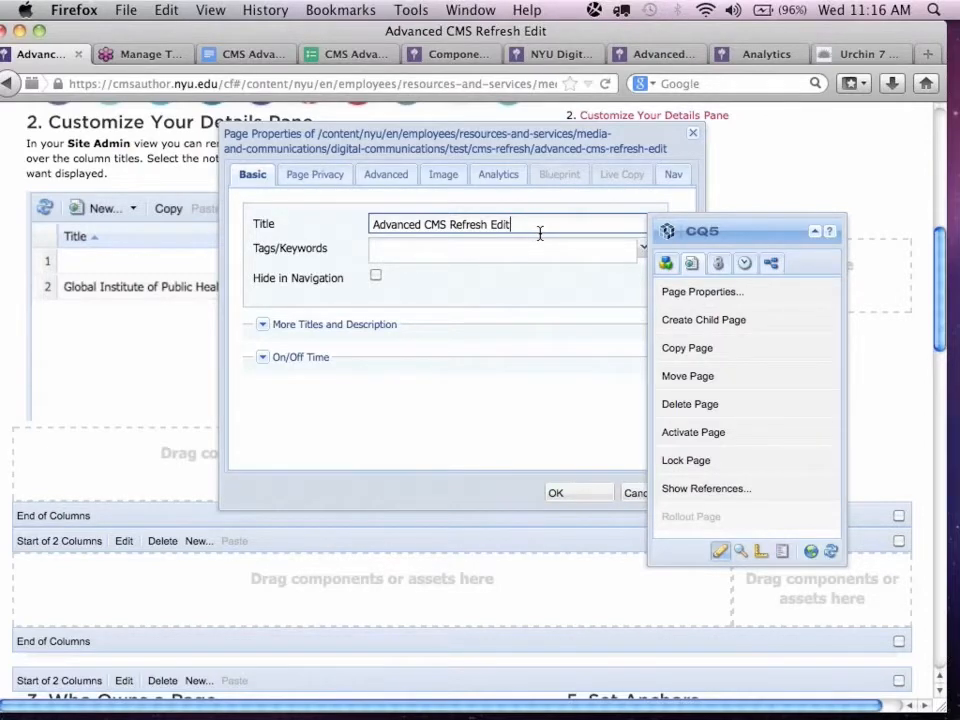
{"action": "left_click", "coordinate": [631, 497]}
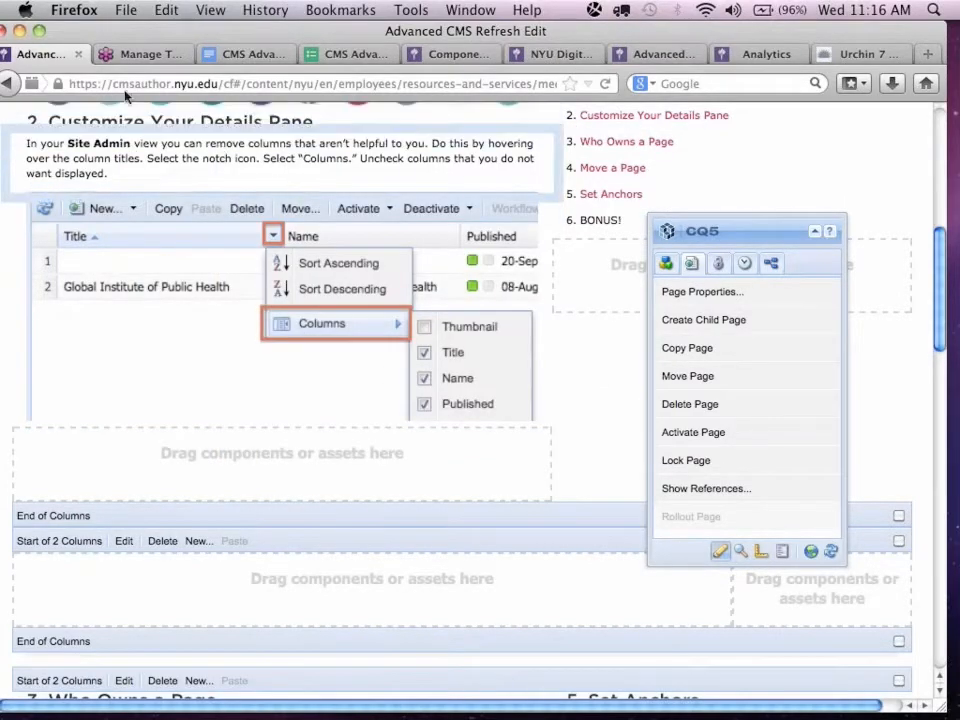
Open the same page's address in a new browser tab and switch from it to the Site Admin view.
{"action": "mouse_move", "coordinate": [147, 38]}
{"action": "left_mouse_down"}
{"action": "mouse_move", "coordinate": [157, 40]}
{"action": "mouse_move", "coordinate": [147, 35]}
{"action": "left_mouse_up"}
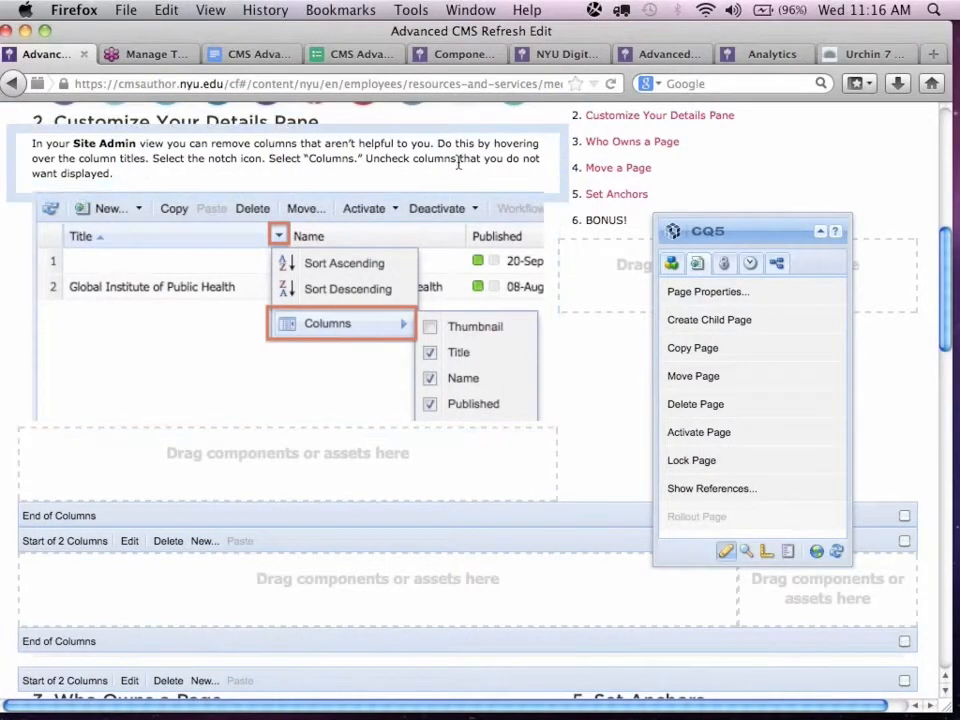
{"action": "left_click", "coordinate": [341, 83]}
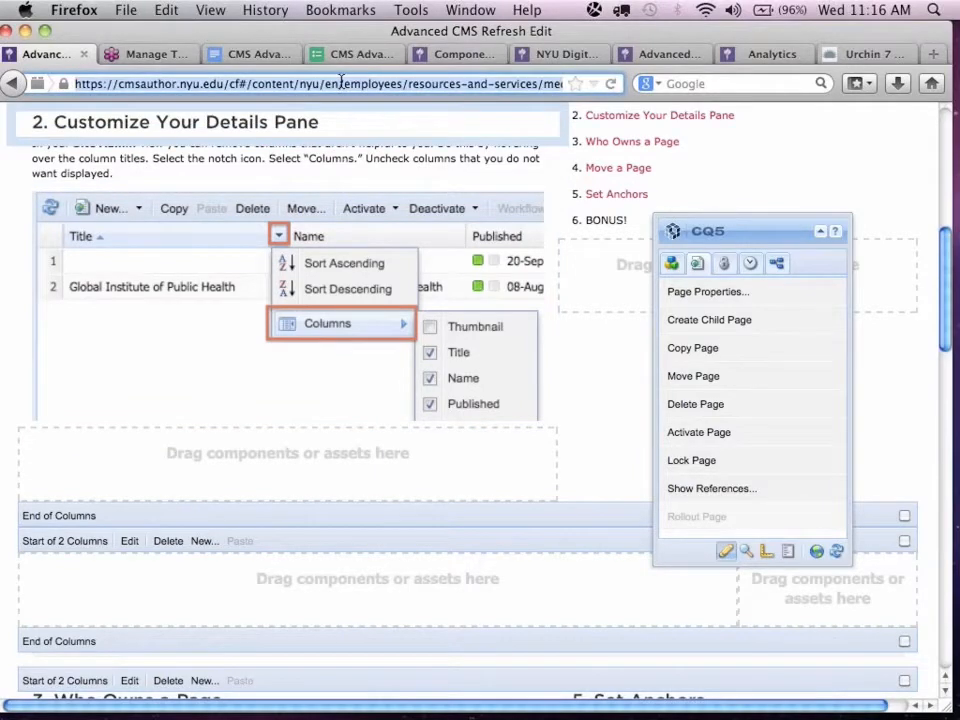
{"action": "key", "text": "super+t"}
{"action": "key", "text": "super+v"}
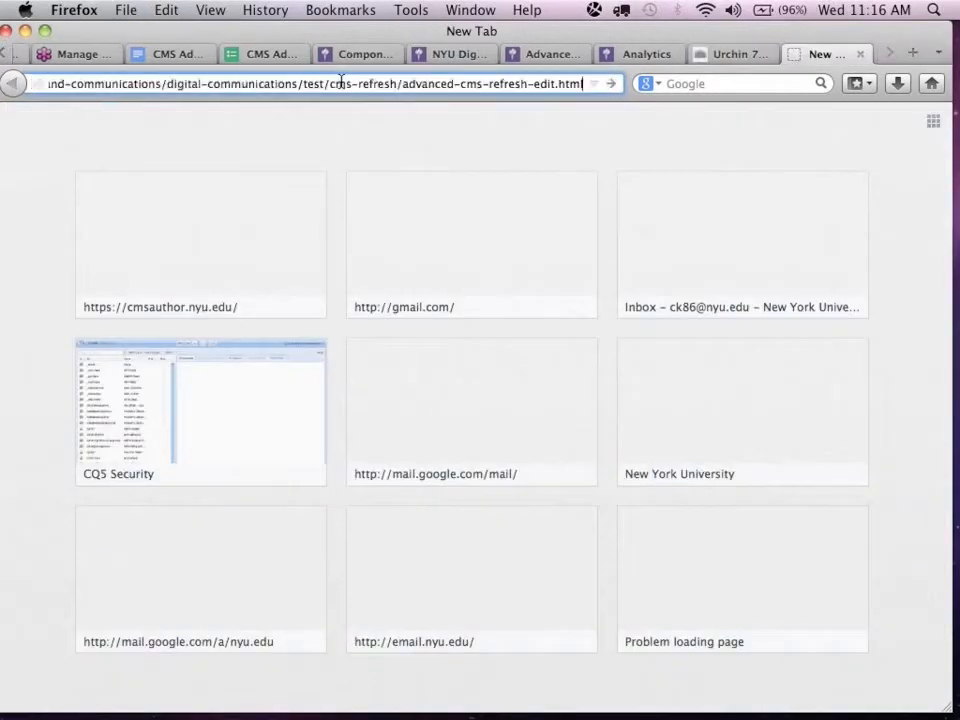
{"action": "key", "text": "Return"}
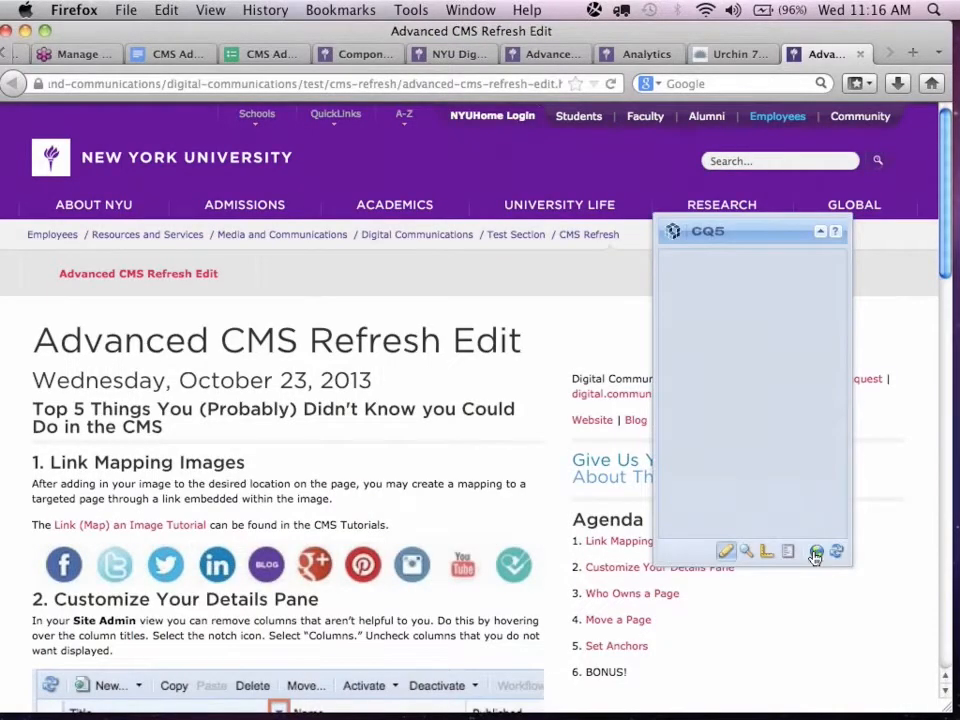
{"action": "left_click", "coordinate": [815, 556]}
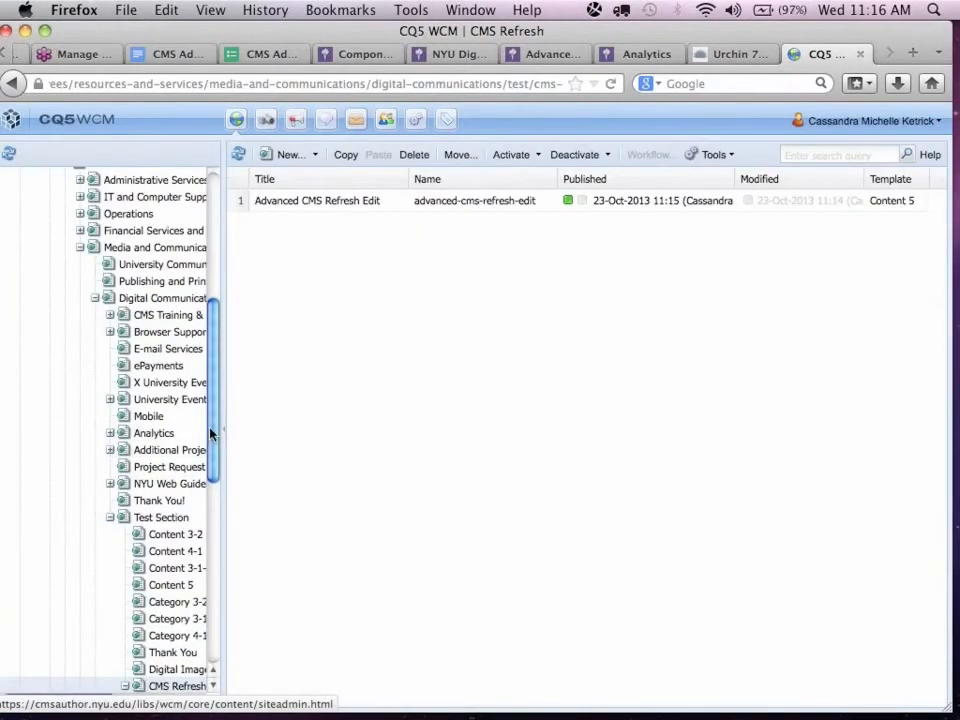
List the pages of the Test Section in Site Admin and select the Content 3-2 page.
{"action": "left_click_drag", "start_coordinate": [216, 441], "coordinate": [203, 527]}
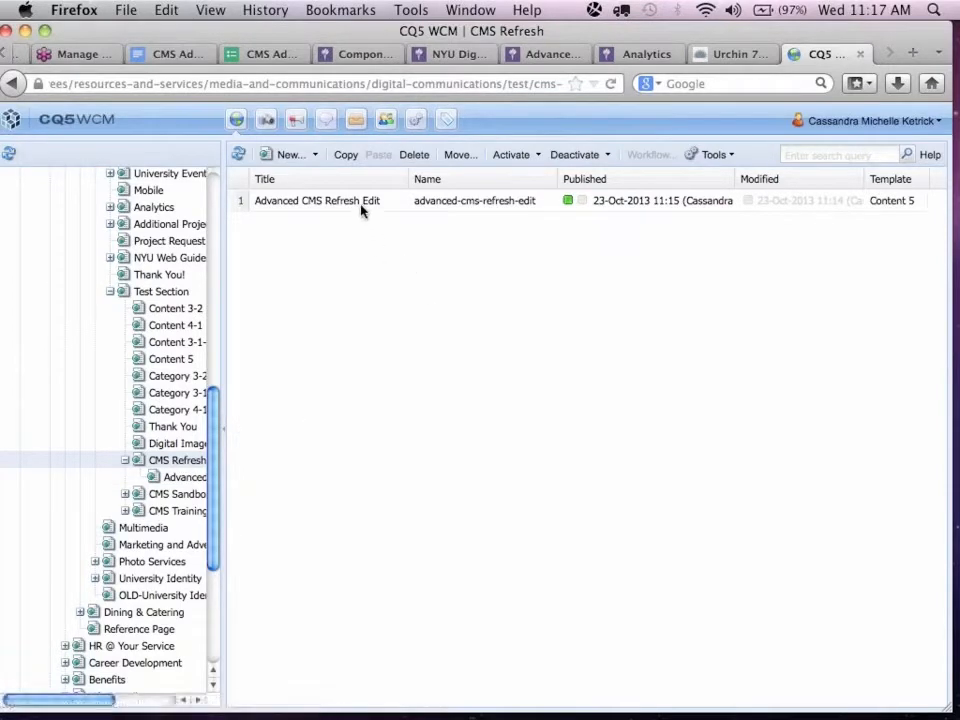
{"action": "left_click", "coordinate": [160, 292]}
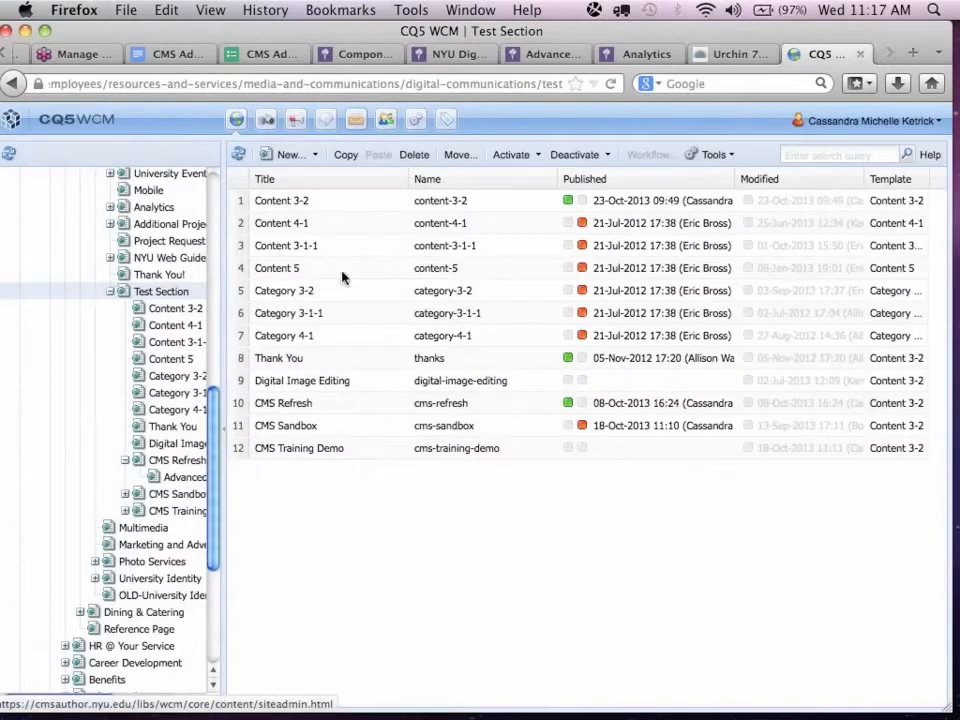
{"action": "left_click", "coordinate": [360, 205]}
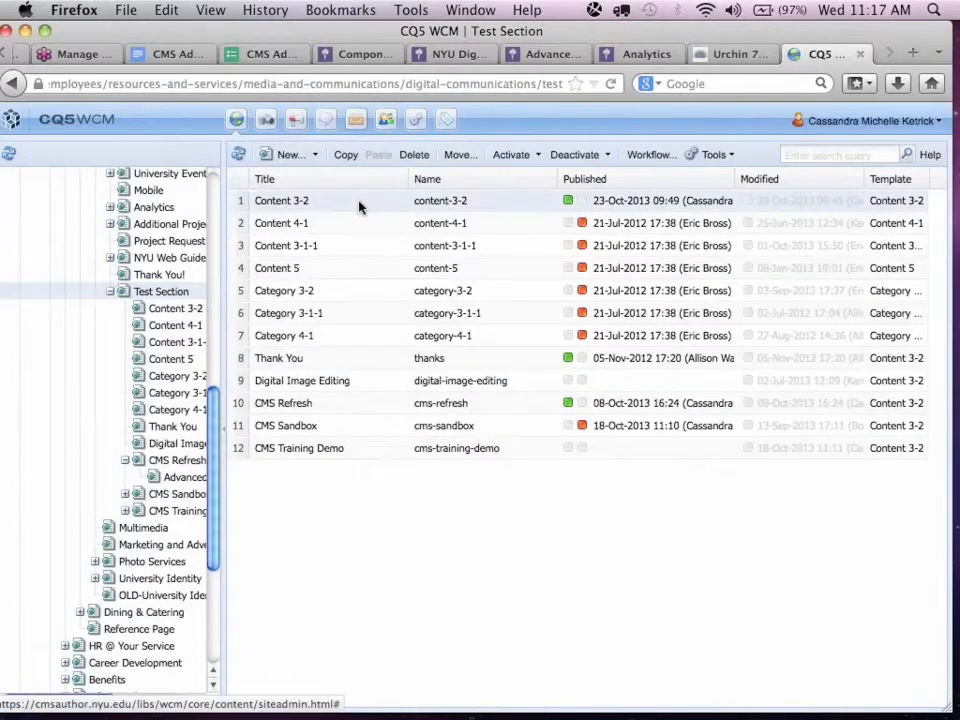
{"action": "left_click", "coordinate": [371, 200]}
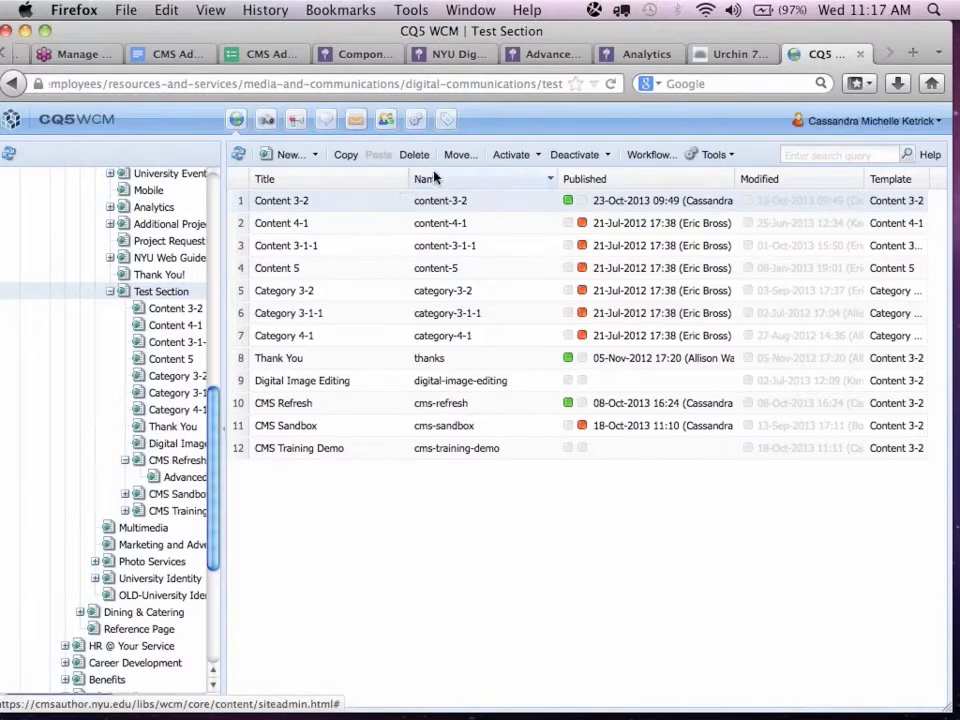
Move the Content 3-2 page under CMS Refresh in the Test Section, keeping its name content-3-2, and refresh the page list.
{"action": "left_click", "coordinate": [459, 158]}
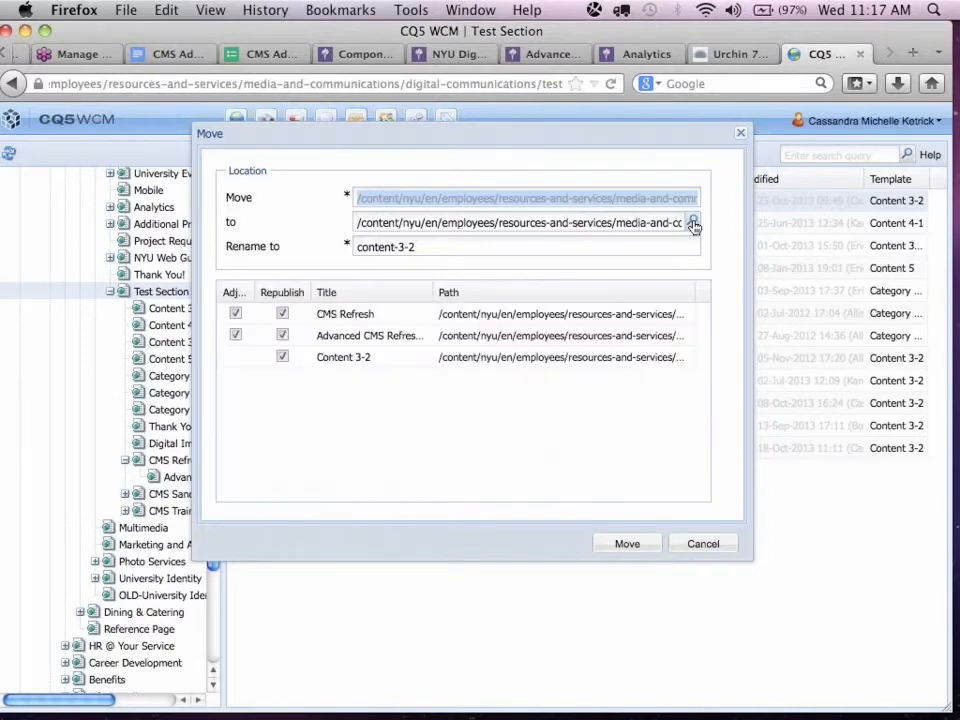
{"action": "left_click", "coordinate": [694, 226]}
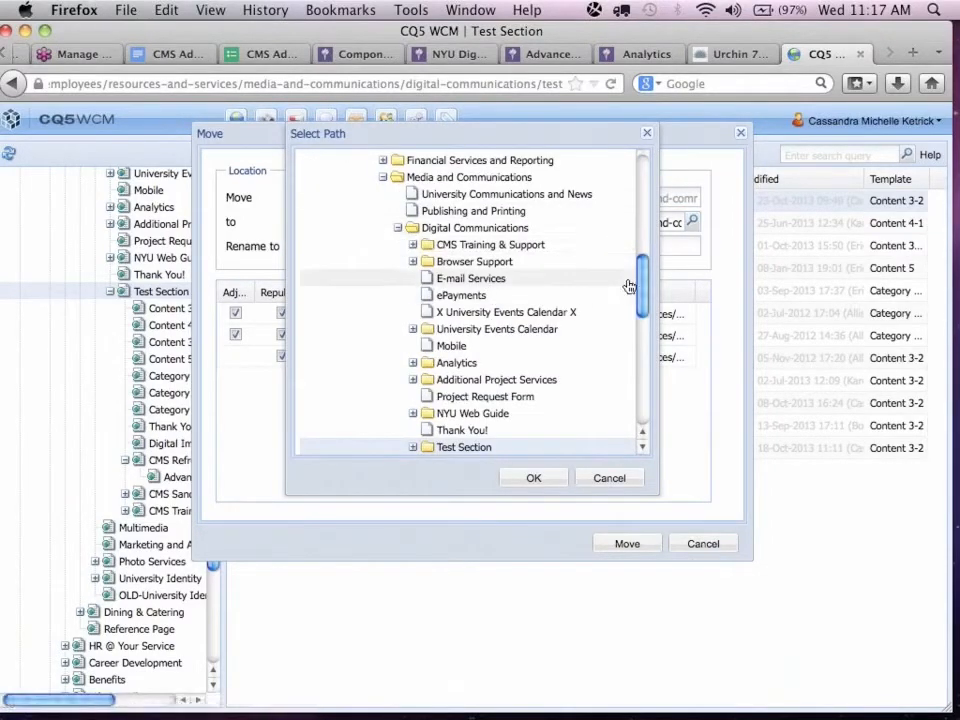
{"action": "left_click_drag", "start_coordinate": [643, 281], "coordinate": [643, 301]}
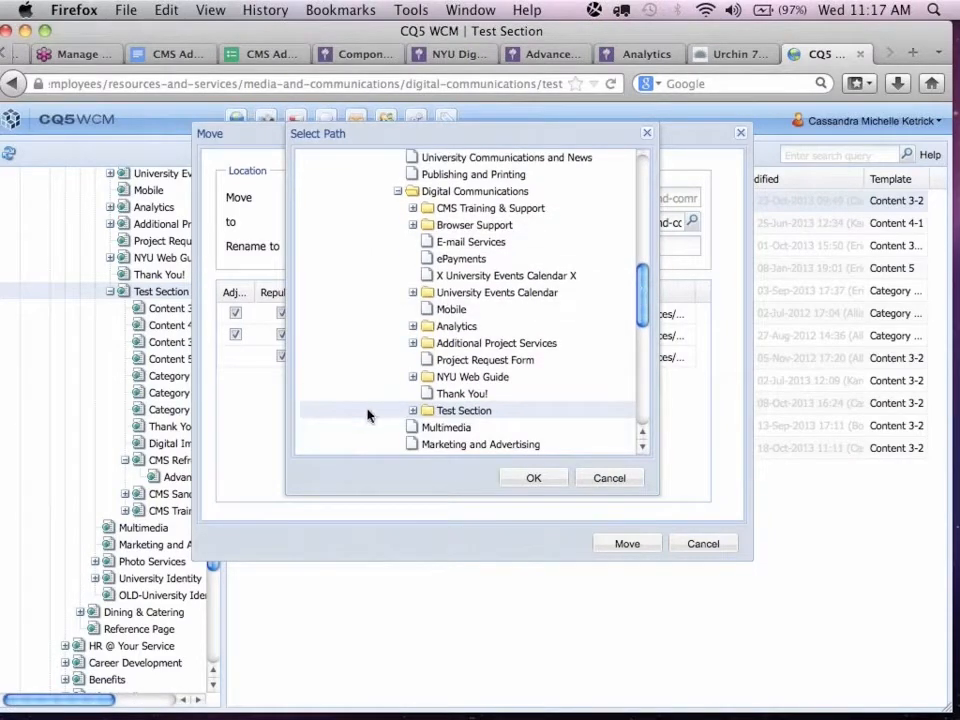
{"action": "left_click", "coordinate": [414, 411]}
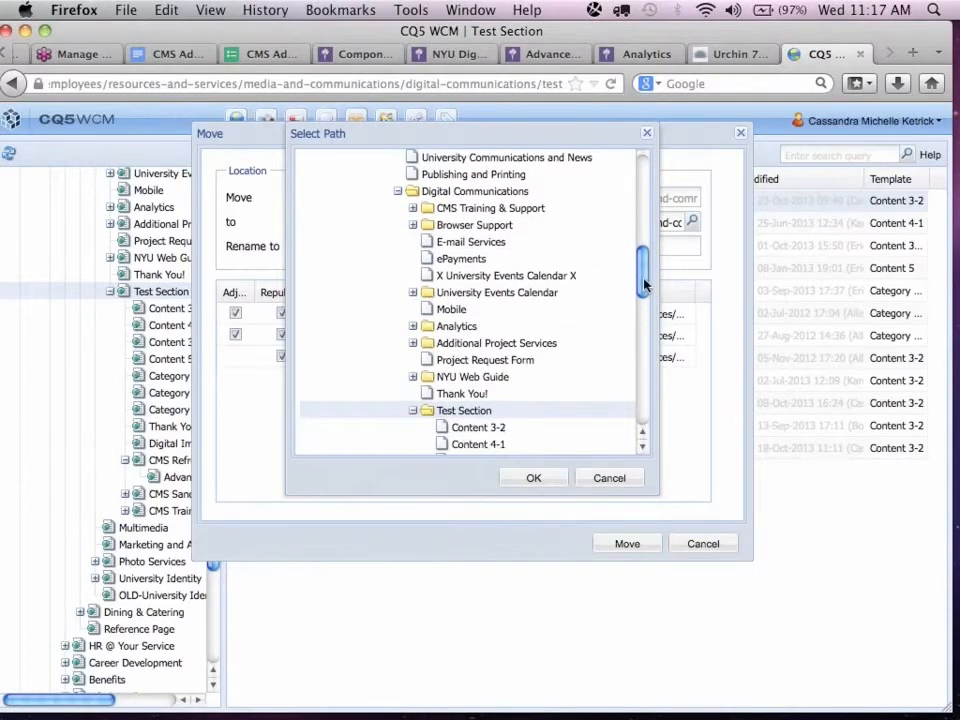
{"action": "scroll", "coordinate": [484, 254], "scroll_direction": "down", "scroll_amount": 5}
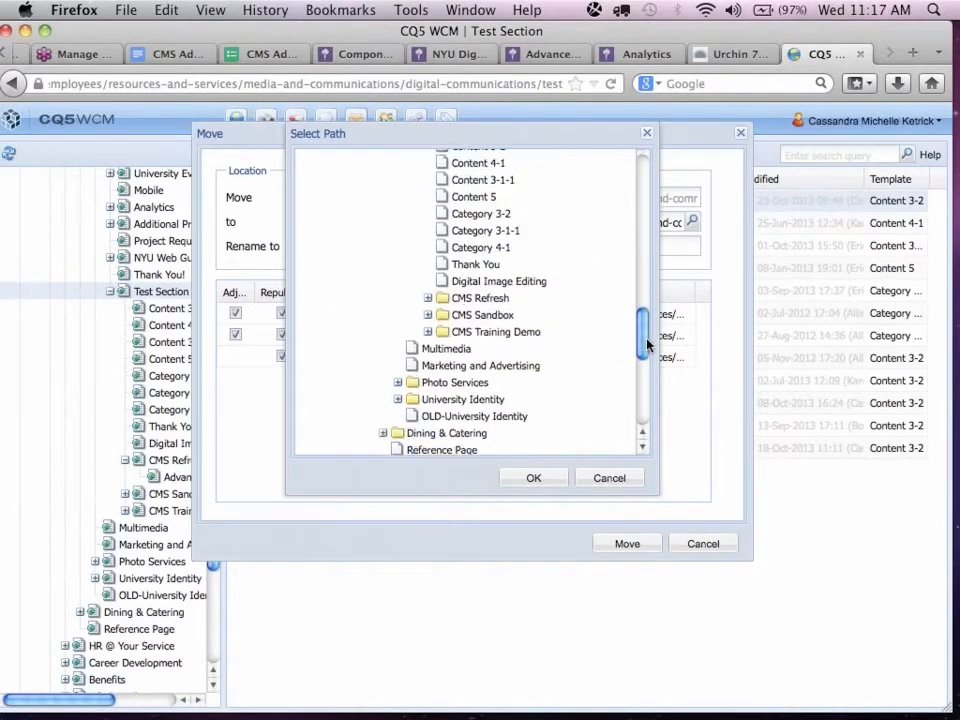
{"action": "double_click", "coordinate": [466, 295]}
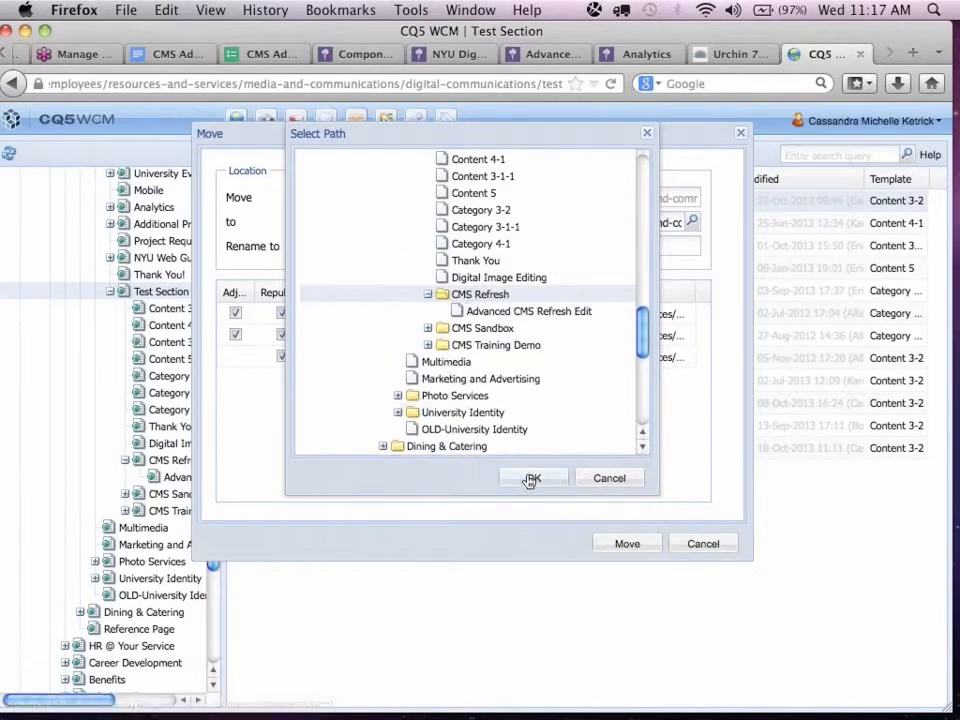
{"action": "left_click", "coordinate": [533, 478]}
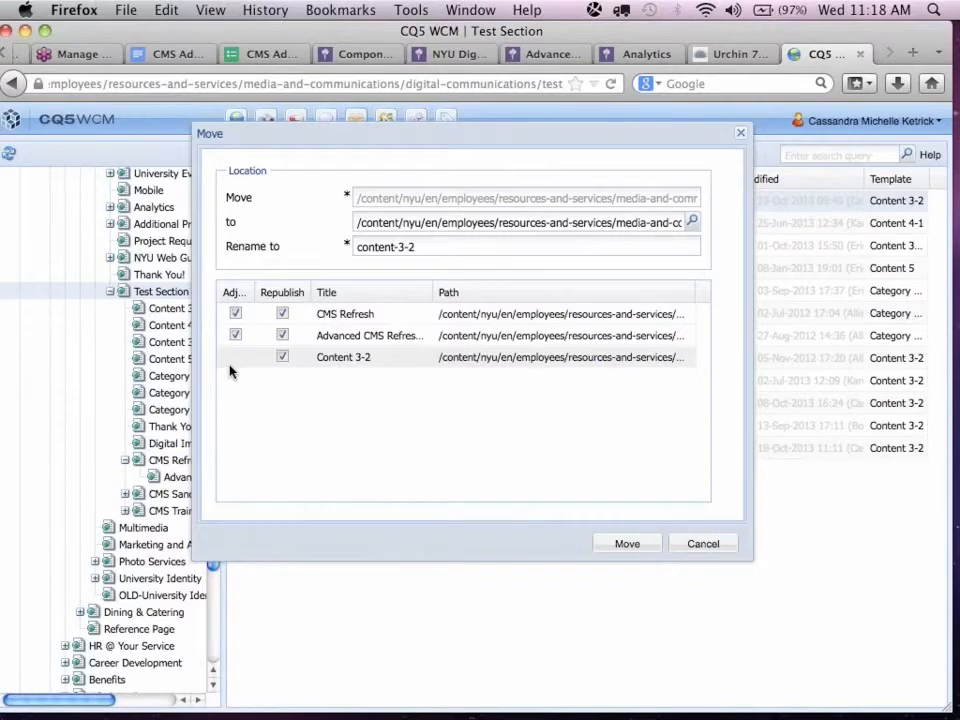
{"action": "left_click", "coordinate": [626, 545]}
{"action": "left_click", "coordinate": [437, 402]}
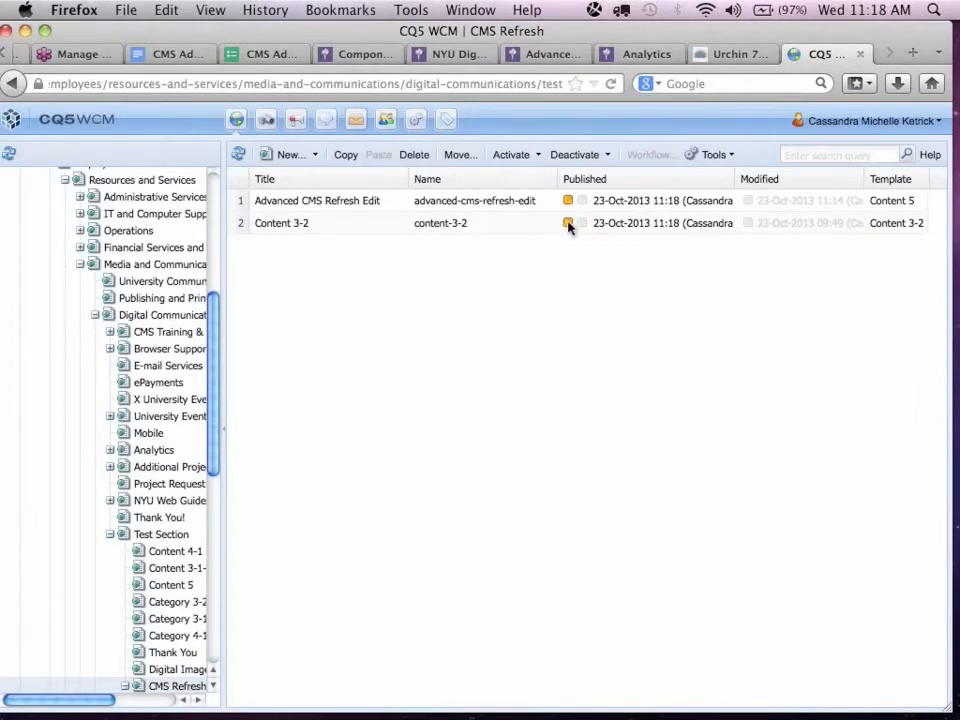
{"action": "left_click", "coordinate": [238, 155]}
{"action": "scroll", "coordinate": [167, 580], "scroll_direction": "down", "scroll_amount": 3}
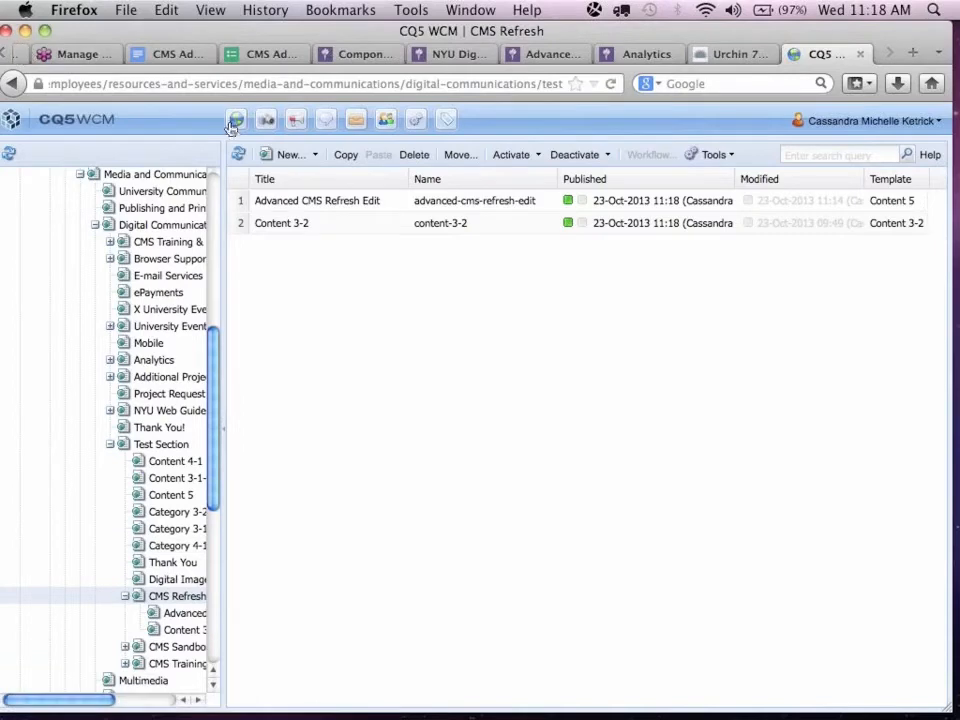
Return to the Advanced CMS Refresh Edit page's browser tab and find the Customize Your Details Pane text.
{"action": "left_click", "coordinate": [4, 53]}
{"action": "left_click", "coordinate": [4, 53]}
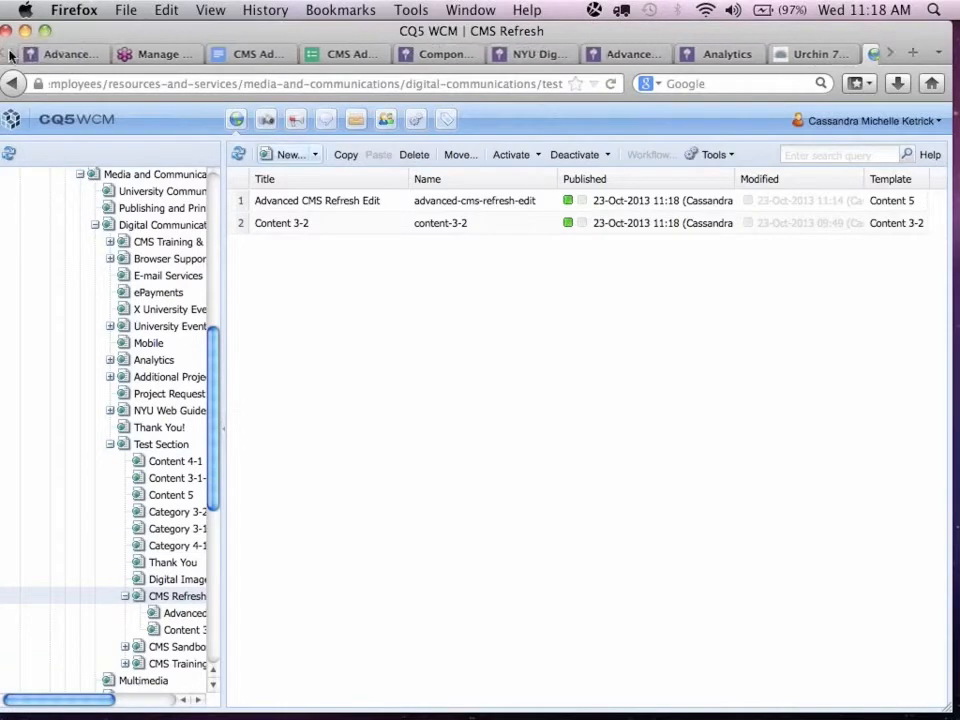
{"action": "left_click", "coordinate": [33, 52]}
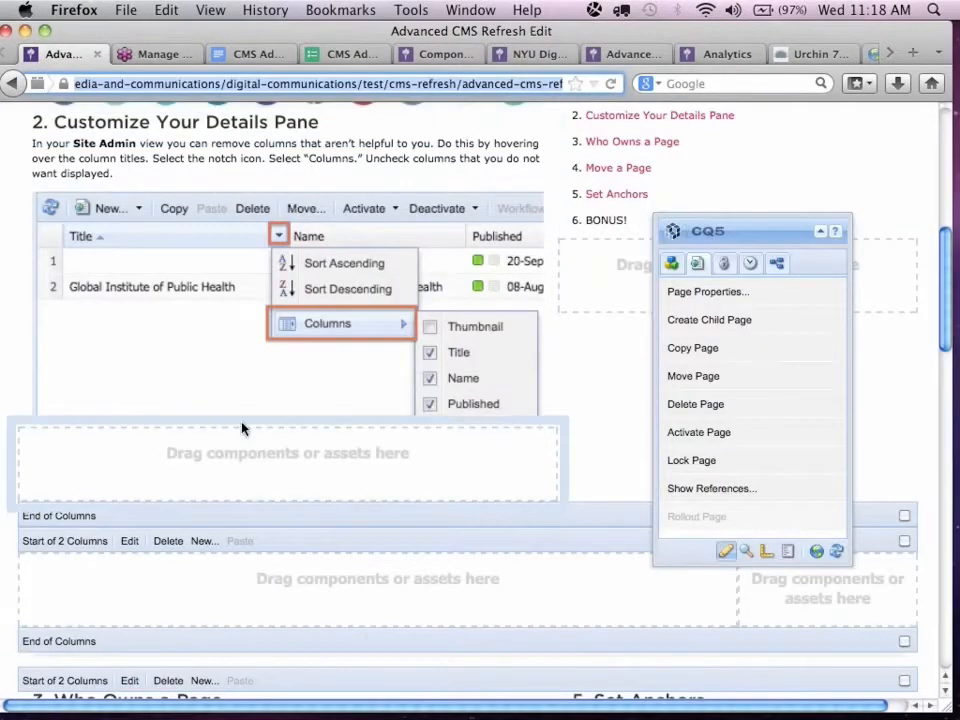
{"action": "scroll", "coordinate": [287, 546], "scroll_direction": "down", "scroll_amount": 3}
{"action": "scroll", "coordinate": [287, 546], "scroll_direction": "down", "scroll_amount": 3}
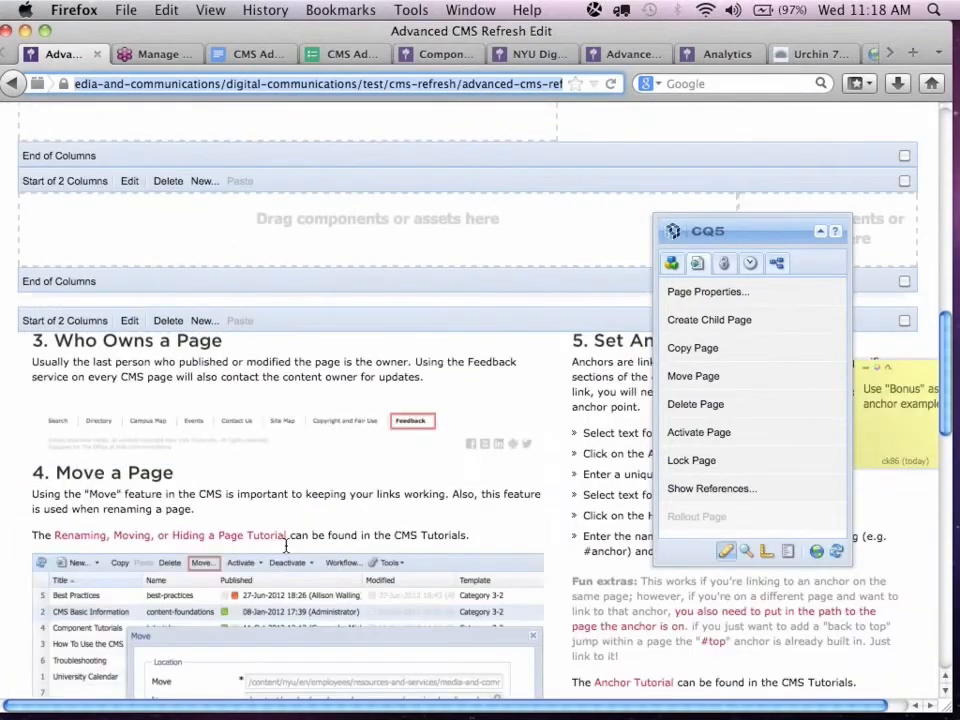
{"action": "scroll", "coordinate": [287, 546], "scroll_direction": "up", "scroll_amount": 7}
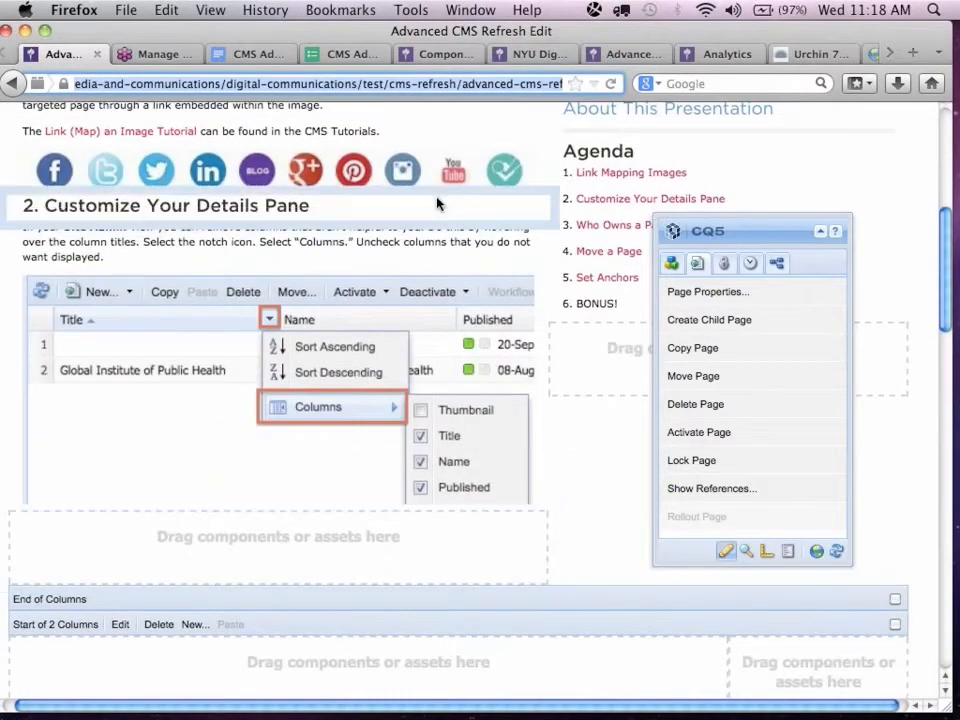
Link the words "Site Admin" in the Customize Your Details Pane paragraph to the About NYU page, /content/nyu/en/about.
{"action": "double_click", "coordinate": [400, 243]}
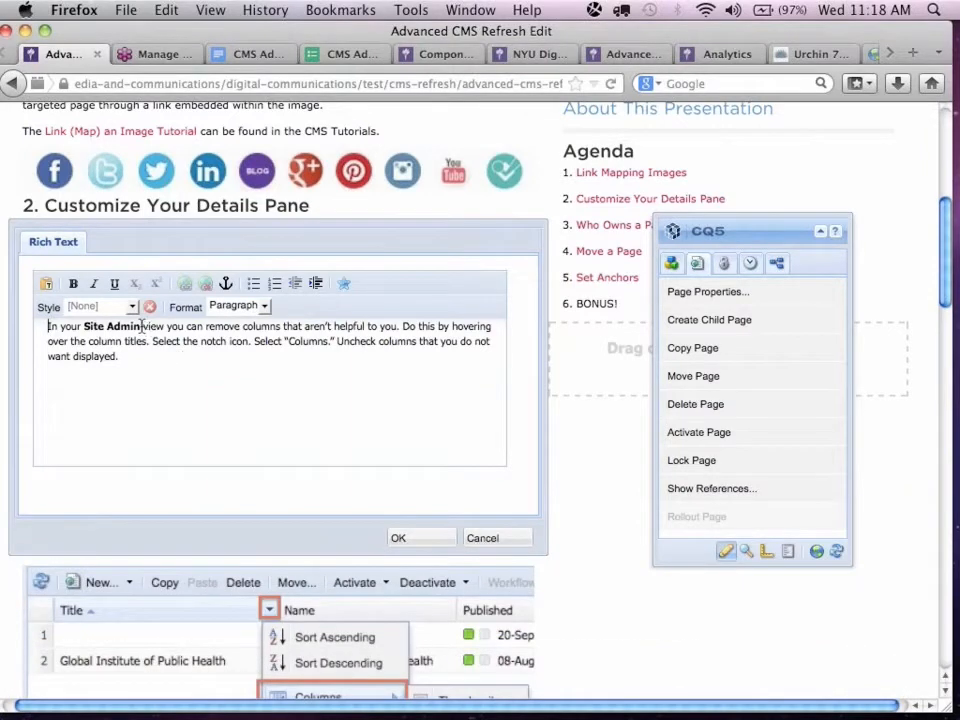
{"action": "left_click_drag", "start_coordinate": [141, 327], "coordinate": [86, 333]}
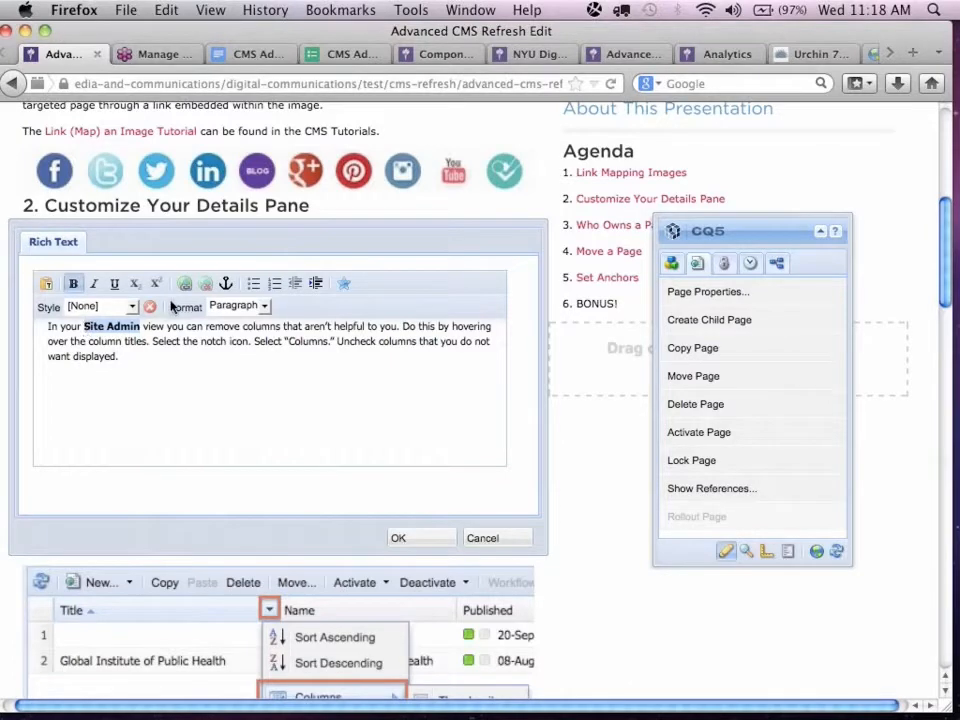
{"action": "left_click", "coordinate": [186, 290]}
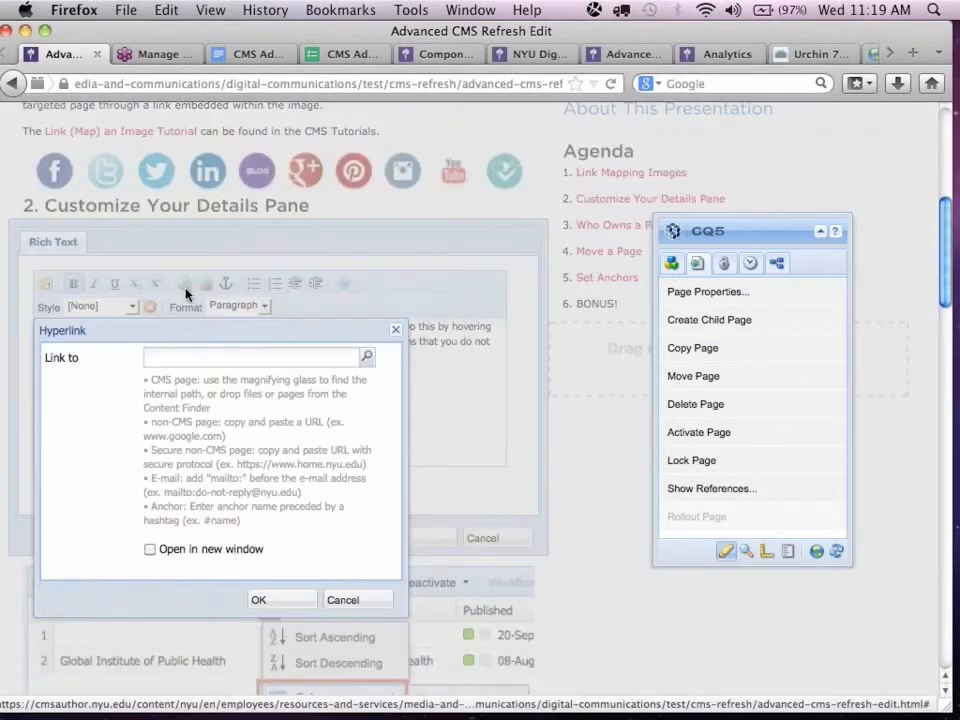
{"action": "left_click", "coordinate": [366, 360]}
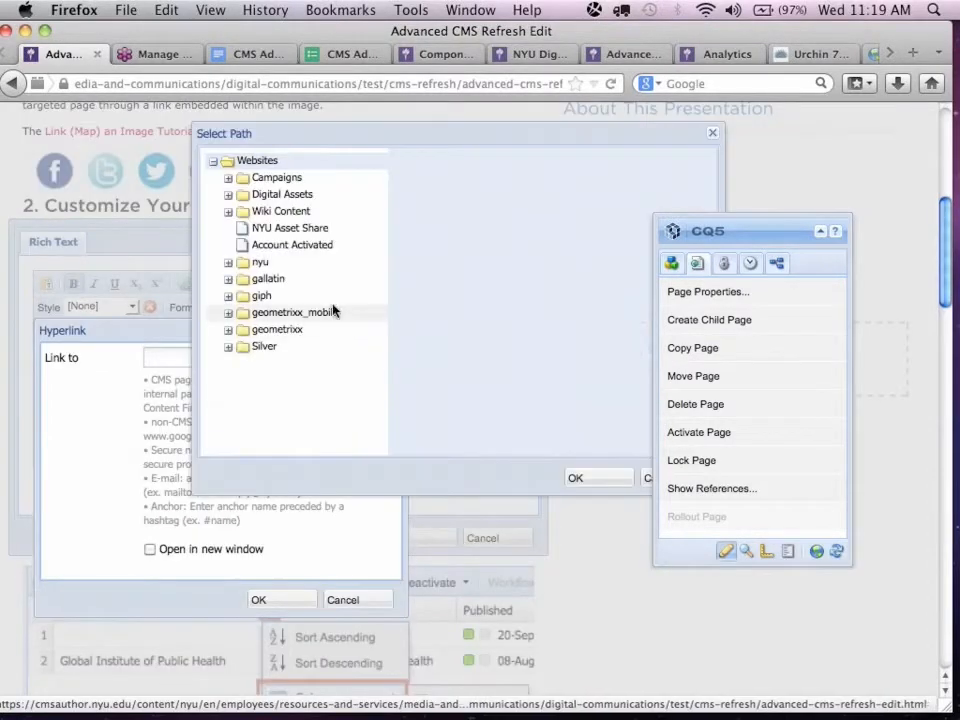
{"action": "left_click", "coordinate": [229, 263]}
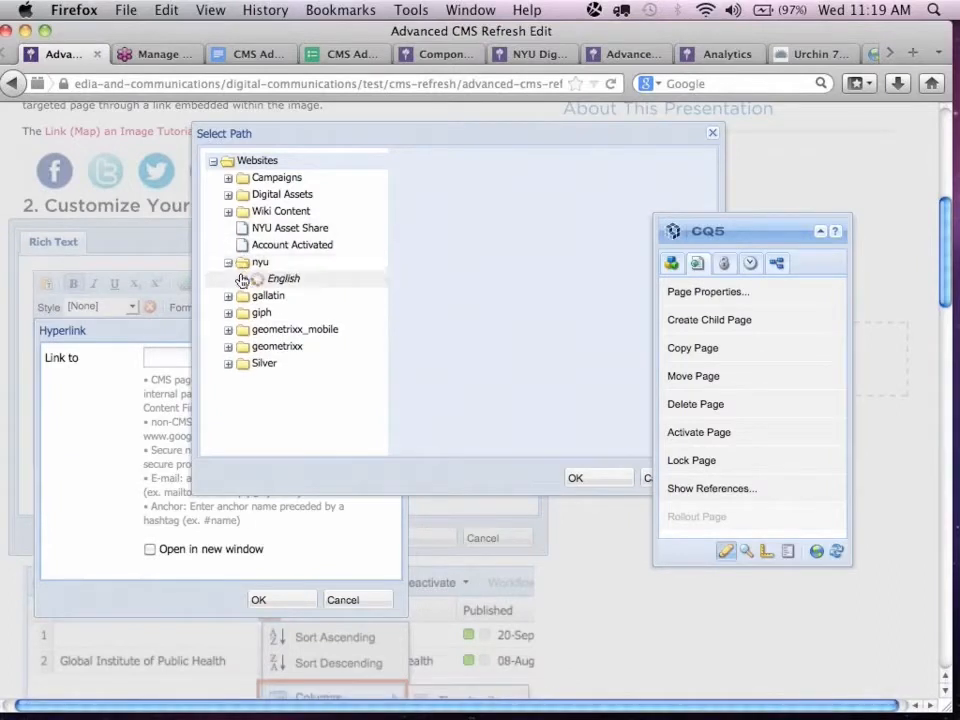
{"action": "left_click", "coordinate": [243, 279]}
{"action": "left_click", "coordinate": [288, 297]}
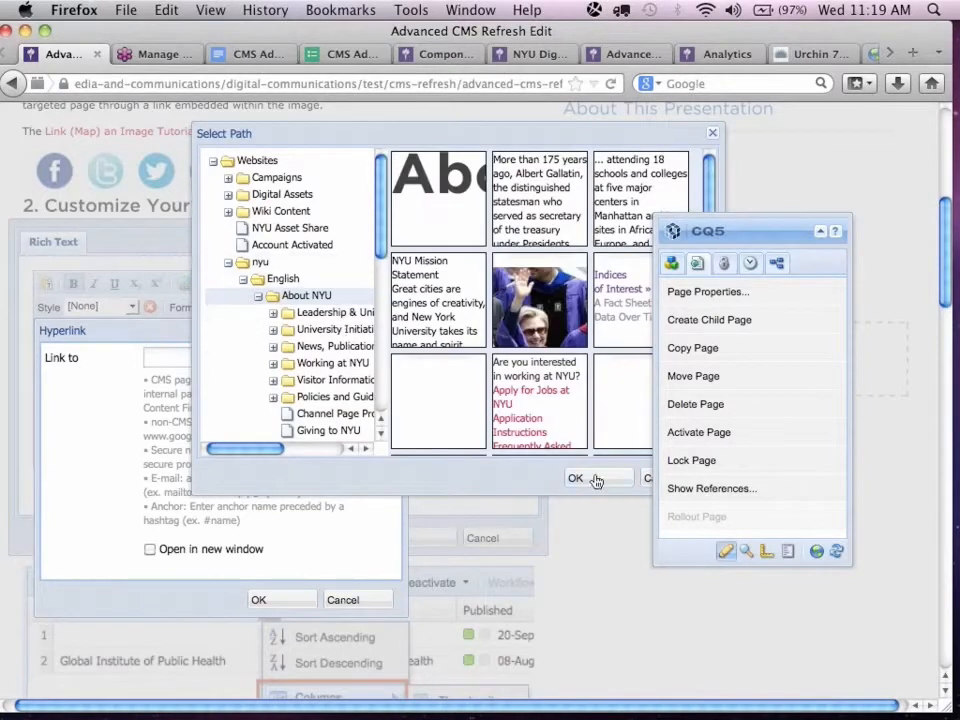
{"action": "left_click", "coordinate": [598, 479]}
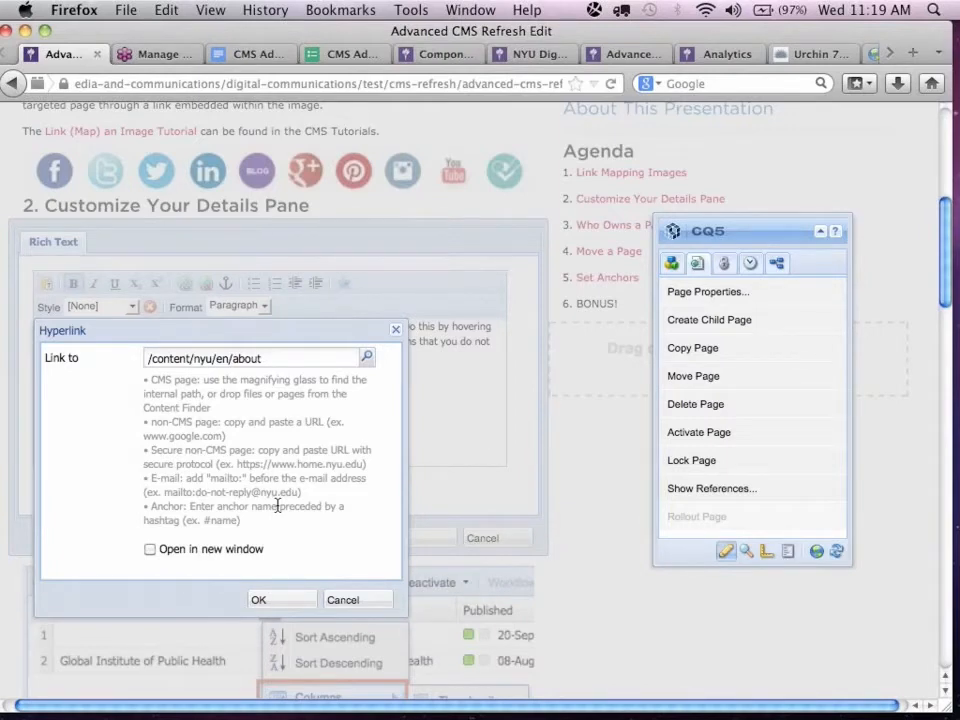
{"action": "left_click", "coordinate": [285, 599]}
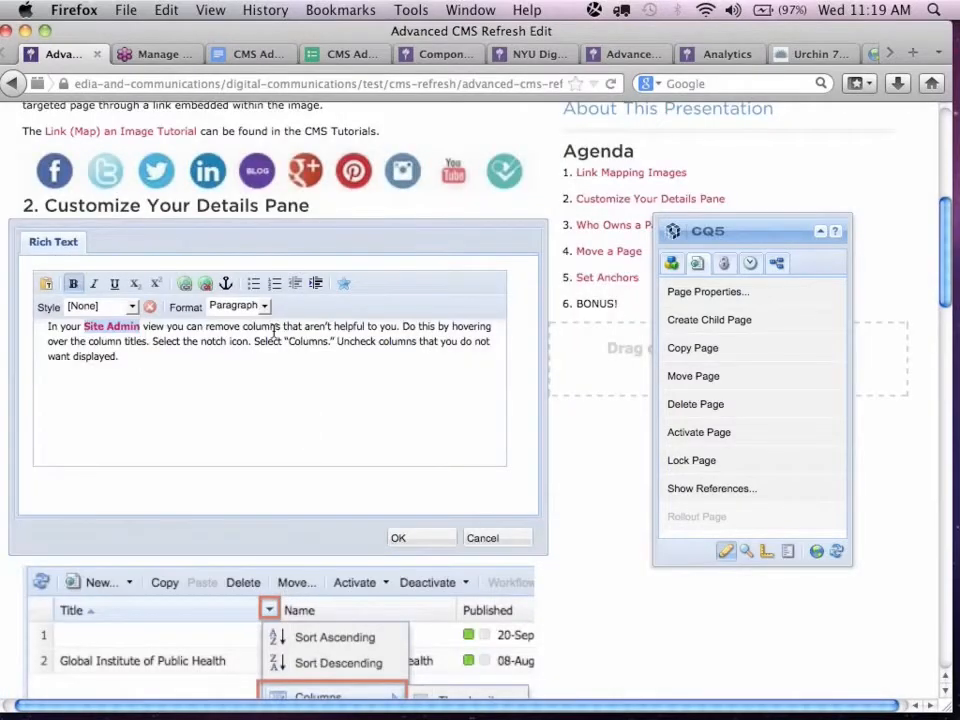
Check the target path of the "Site Admin" link in the Customize Your Details Pane paragraph and close its hyperlink settings without changes.
{"action": "left_click", "coordinate": [186, 288]}
{"action": "triple_click", "coordinate": [249, 358]}
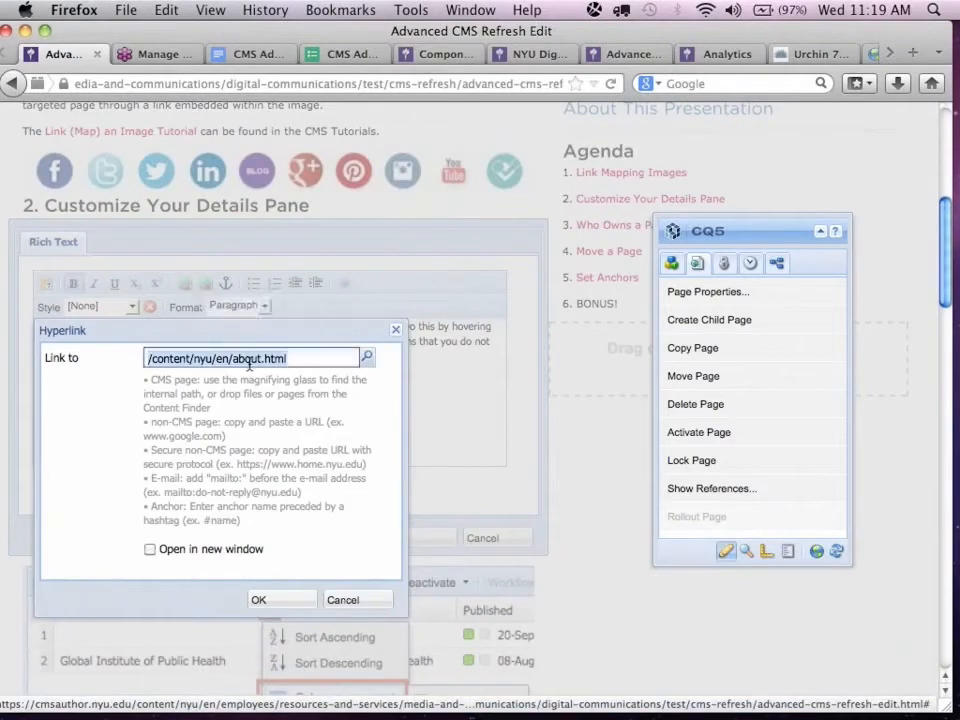
{"action": "left_click", "coordinate": [249, 360]}
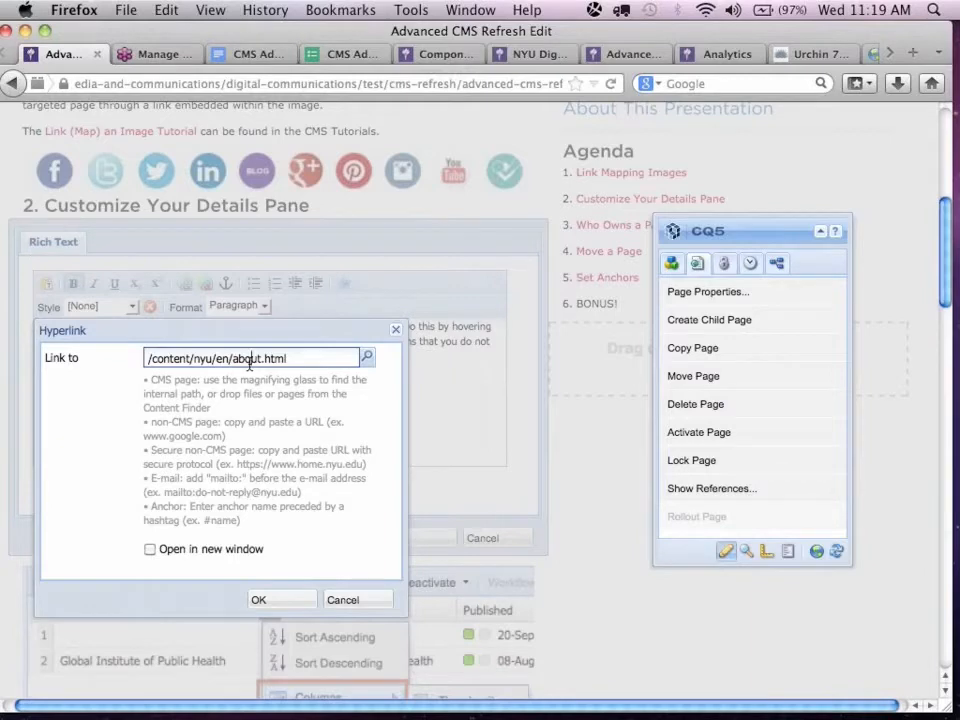
{"action": "left_click", "coordinate": [353, 603]}
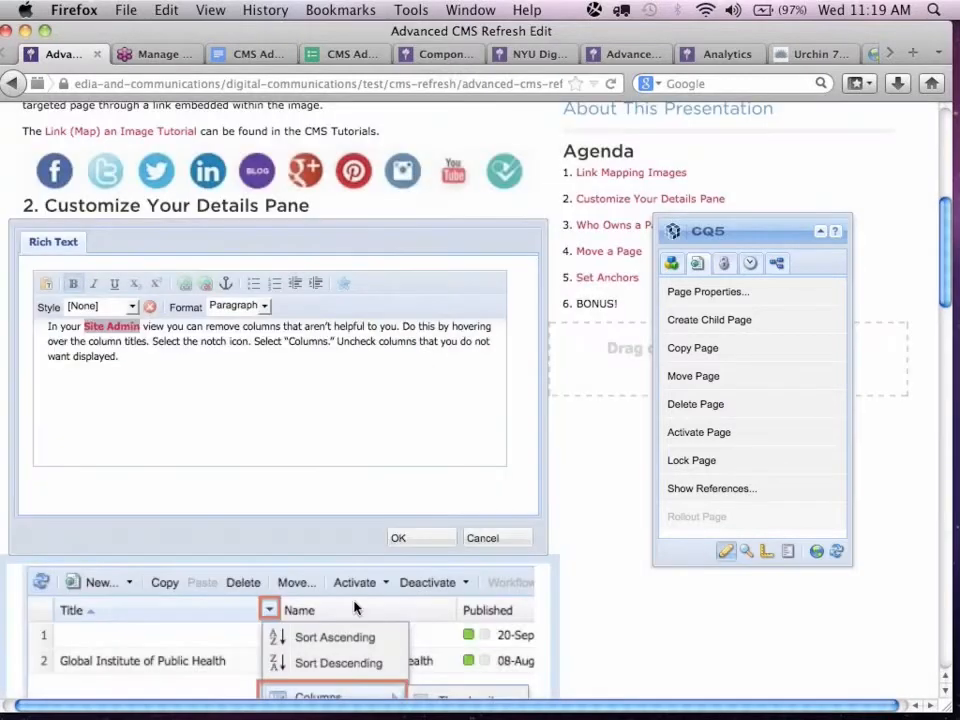
Reselect the linked words "Site Admin" in the paragraph and open their hyperlink settings.
{"action": "left_click", "coordinate": [137, 326]}
{"action": "left_click_drag", "start_coordinate": [138, 327], "coordinate": [90, 326]}
{"action": "left_click", "coordinate": [143, 327]}
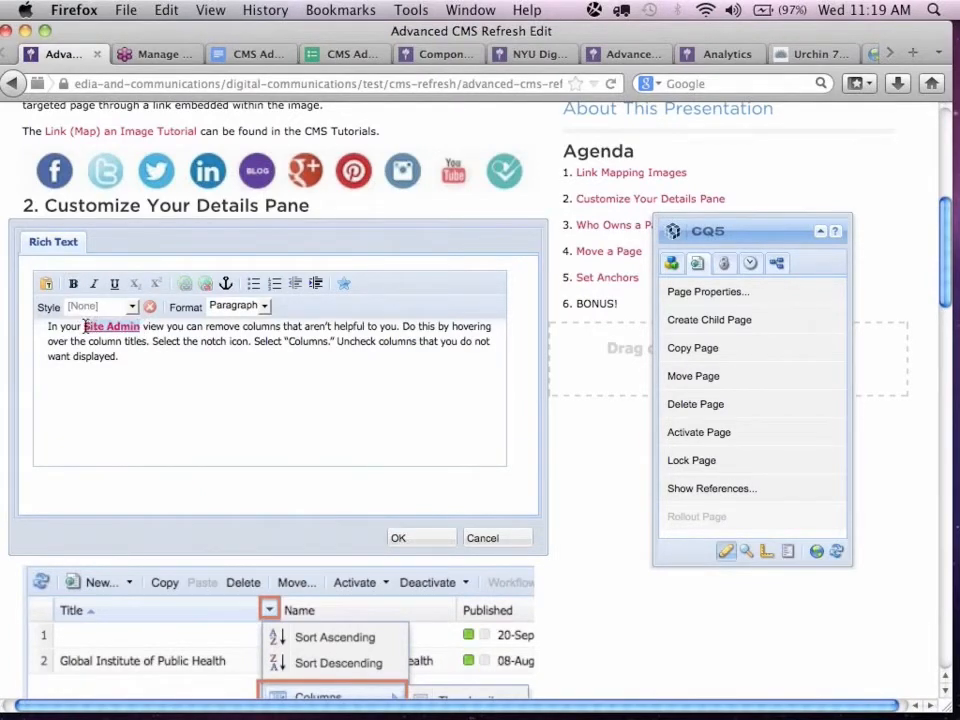
{"action": "left_click", "coordinate": [184, 284]}
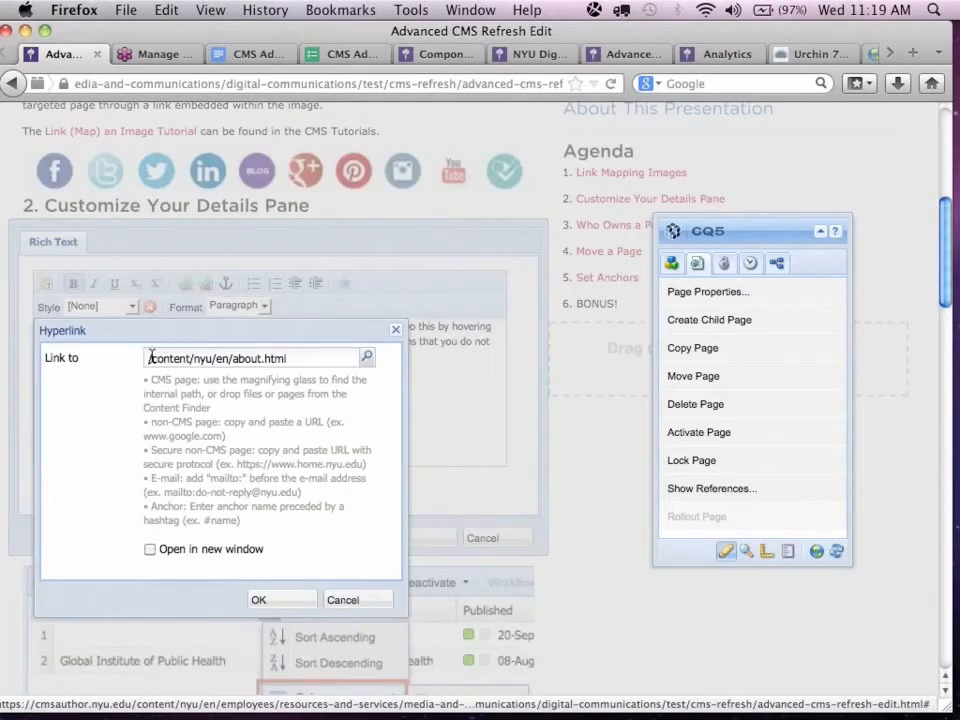
Open nyu.edu in a new browser tab, copy the About NYU page's web address, and return to the Advanced CMS Refresh Edit tab.
{"action": "key", "text": "super+t"}
{"action": "type", "text": "nyu.ed"}
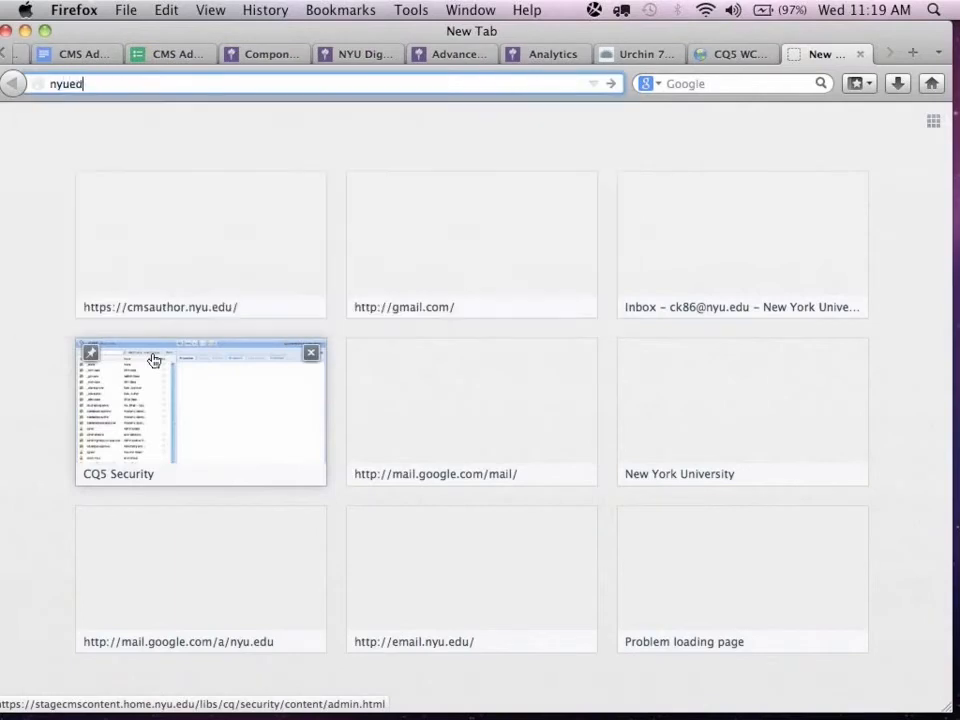
{"action": "type", "text": "u"}
{"action": "key", "text": "Return"}
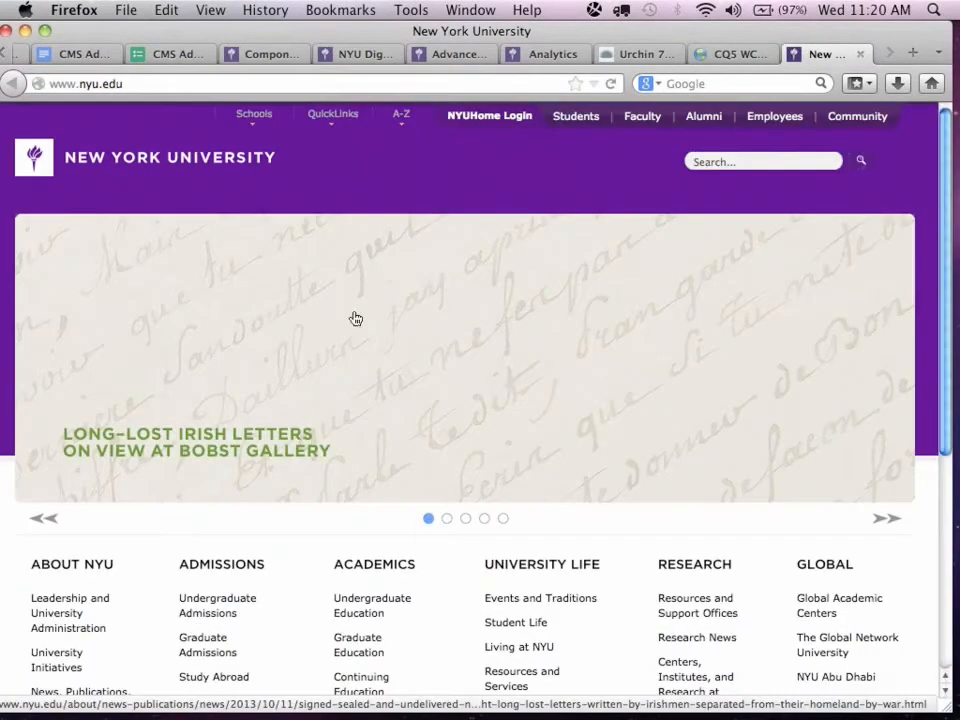
{"action": "left_click", "coordinate": [100, 564]}
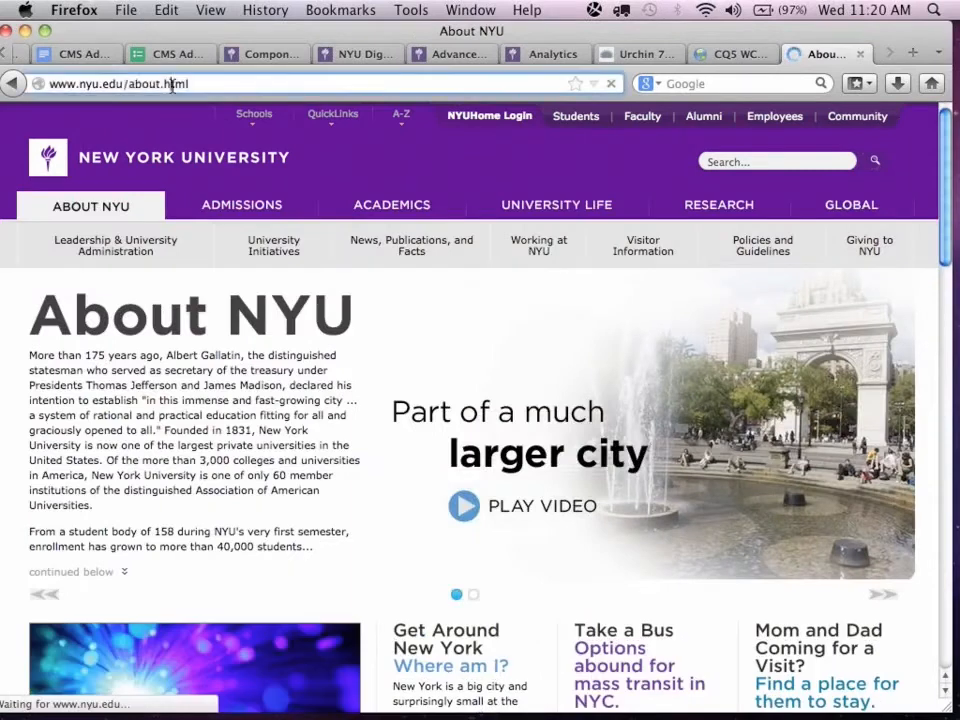
{"action": "left_click", "coordinate": [178, 83]}
{"action": "key", "text": "super+c"}
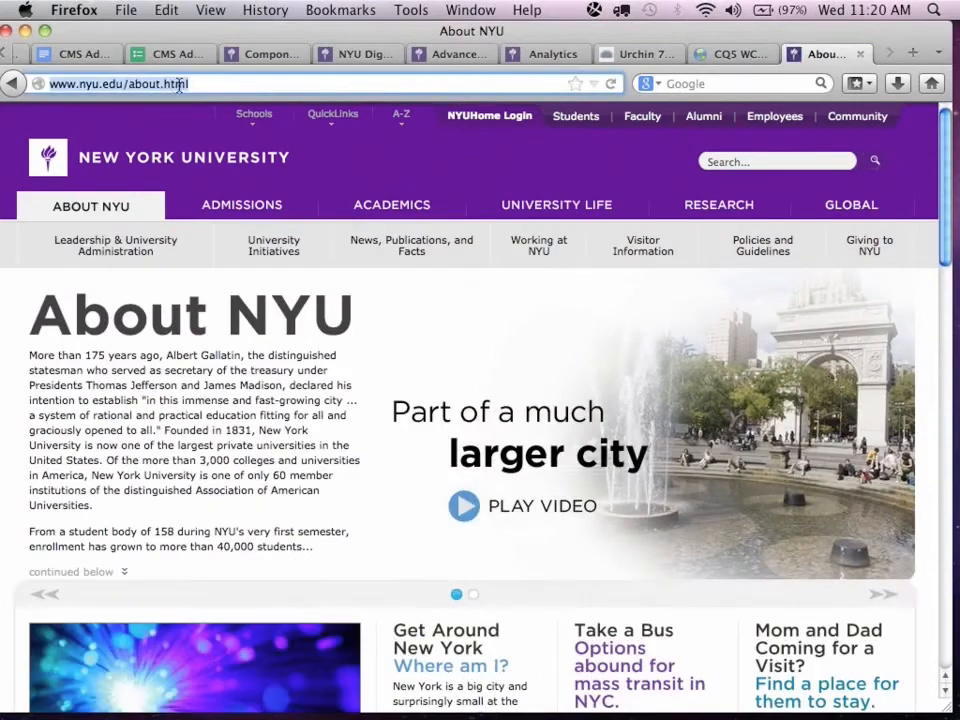
{"action": "left_click", "coordinate": [6, 52]}
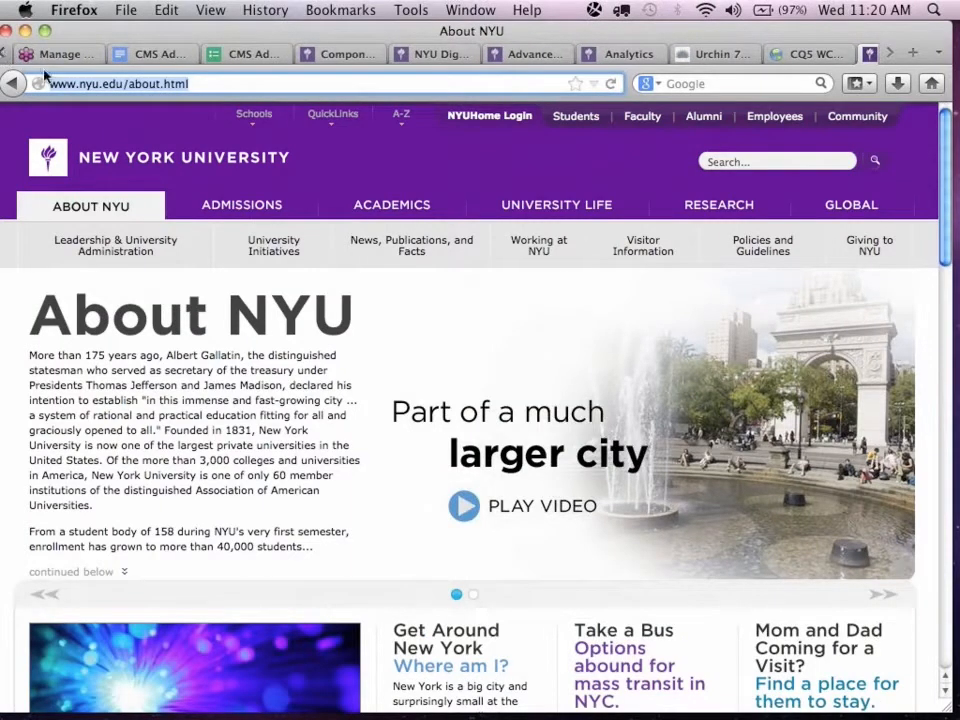
{"action": "left_click", "coordinate": [6, 52]}
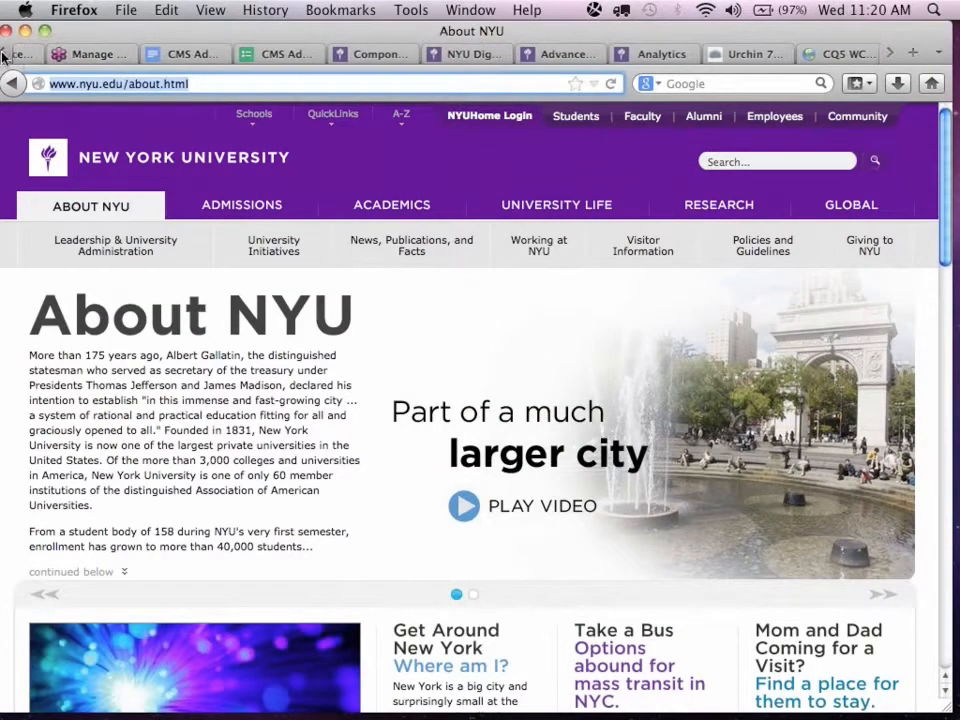
{"action": "left_click", "coordinate": [70, 55]}
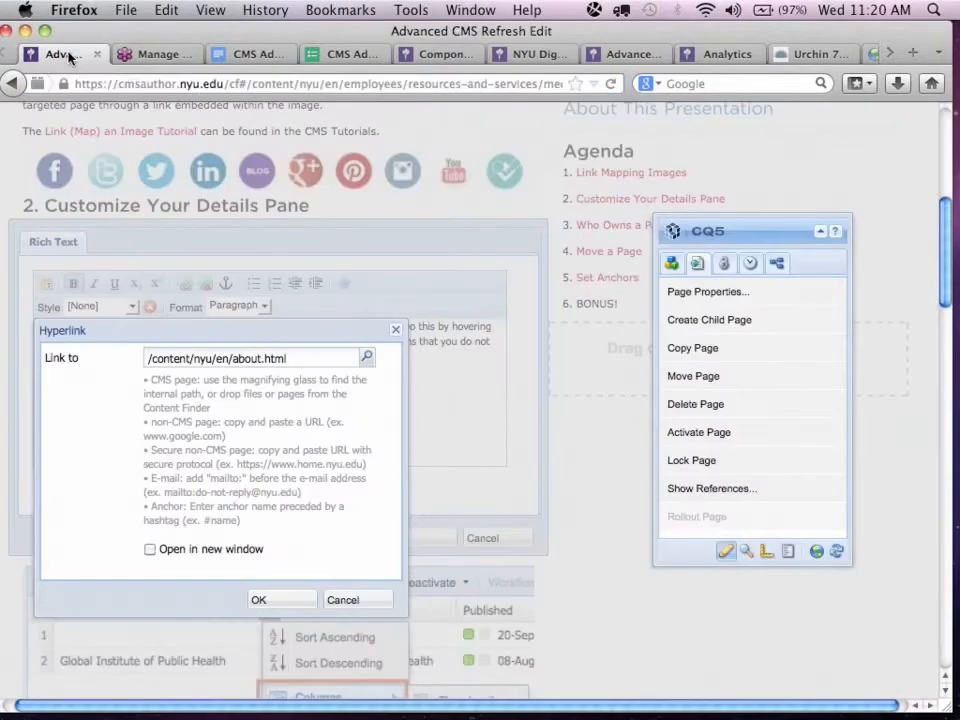
{"action": "left_click", "coordinate": [258, 356]}
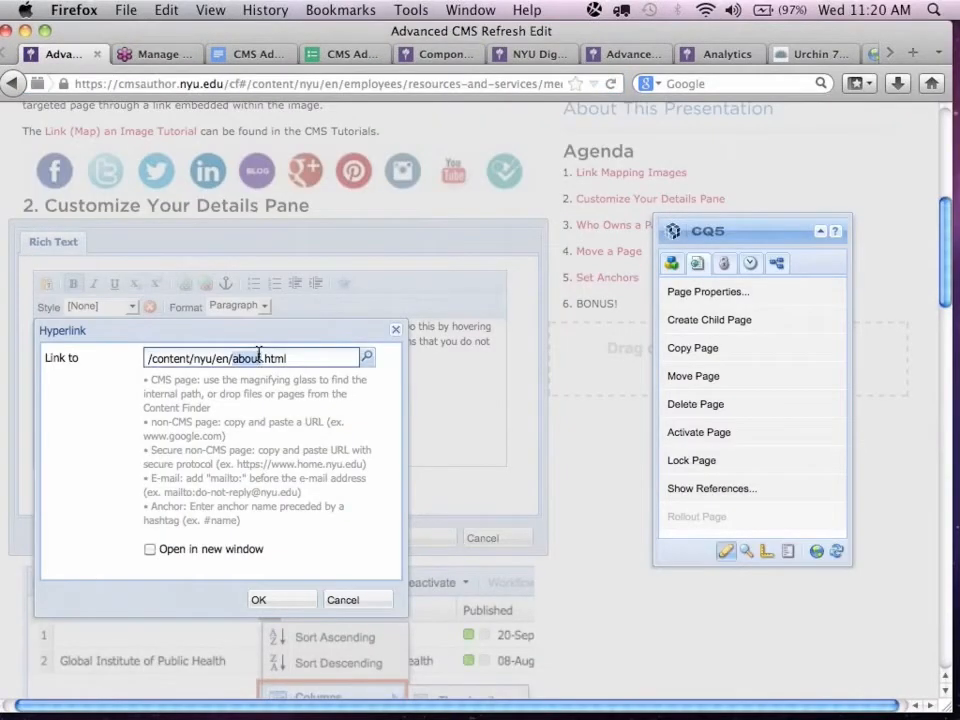
{"action": "key", "text": "super+a"}
{"action": "key", "text": "super+v"}
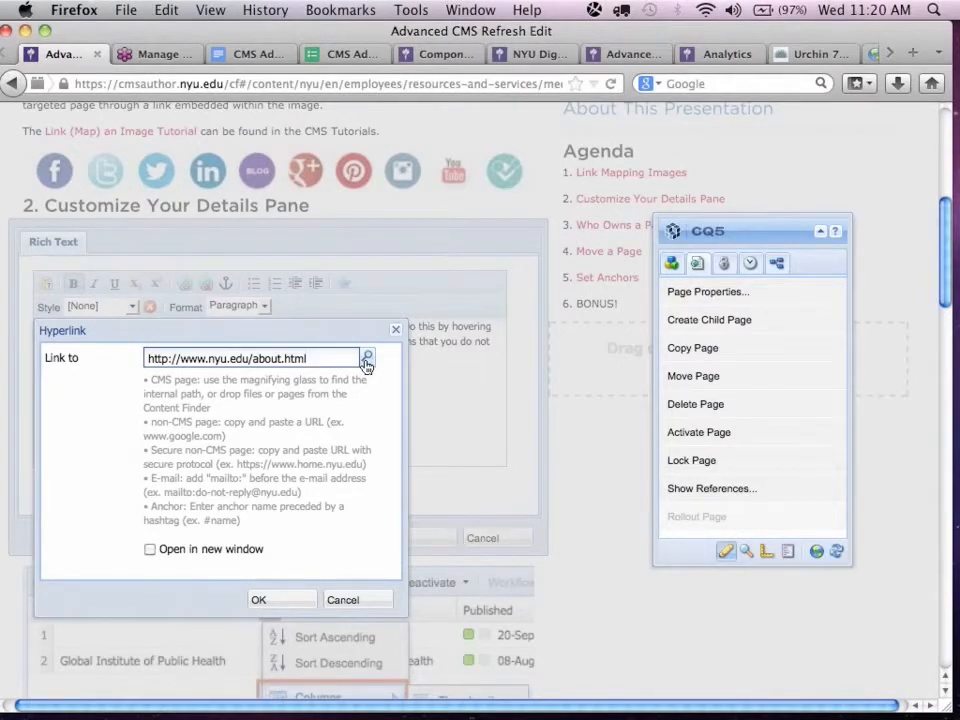
{"action": "double_click", "coordinate": [313, 357]}
{"action": "triple_click", "coordinate": [313, 357]}
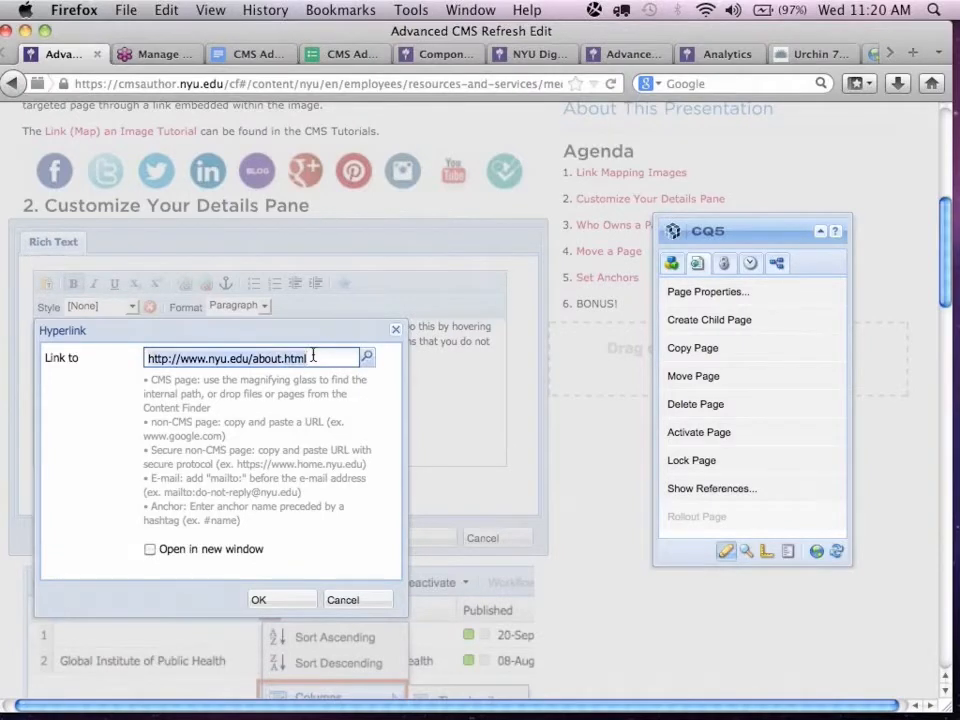
{"action": "left_click", "coordinate": [313, 357]}
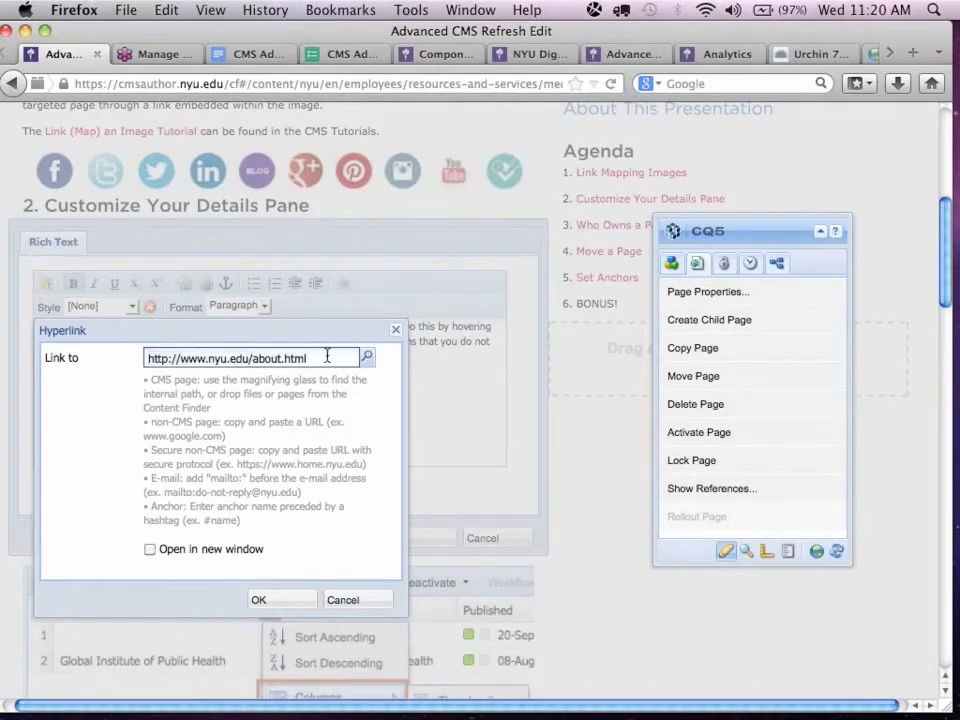
{"action": "type", "text": "gog"}
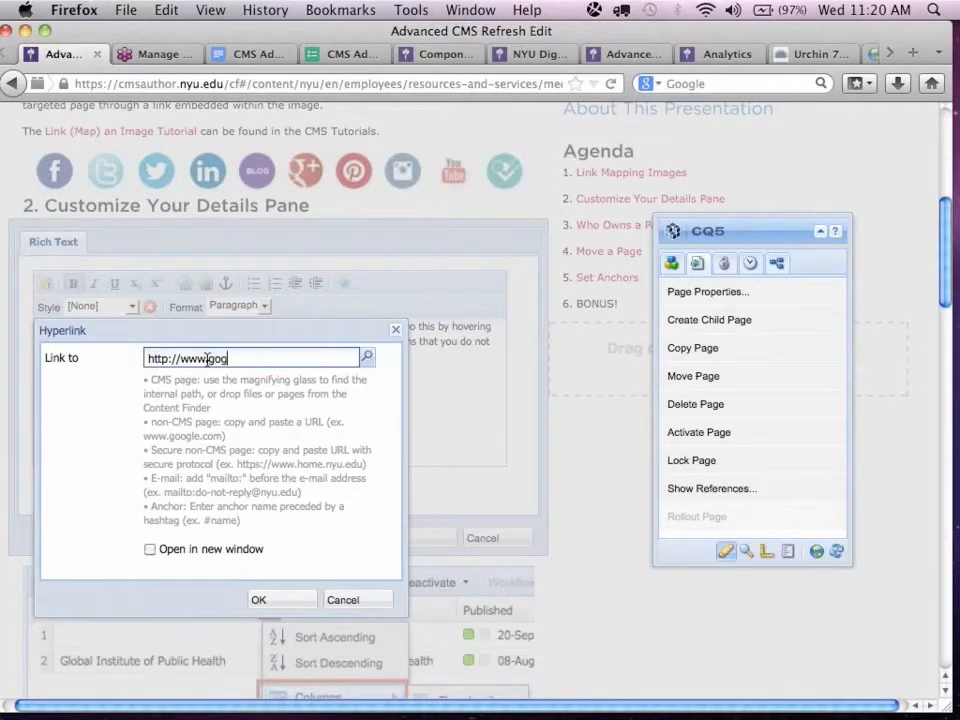
{"action": "type", "text": "gle.com"}
{"action": "left_click", "coordinate": [268, 601]}
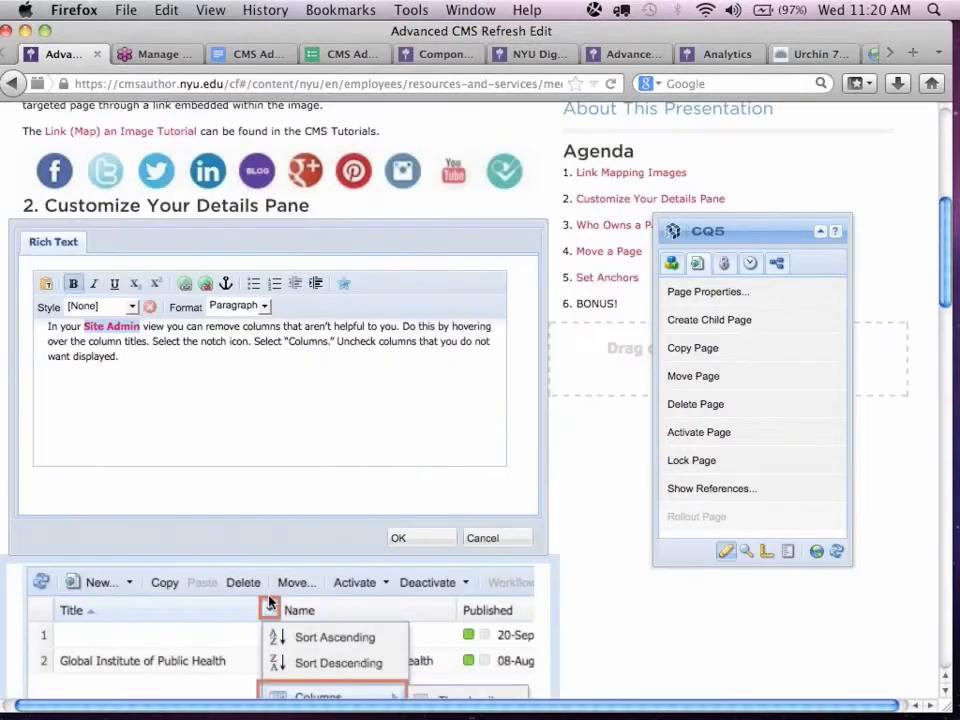
{"action": "left_click", "coordinate": [438, 538]}
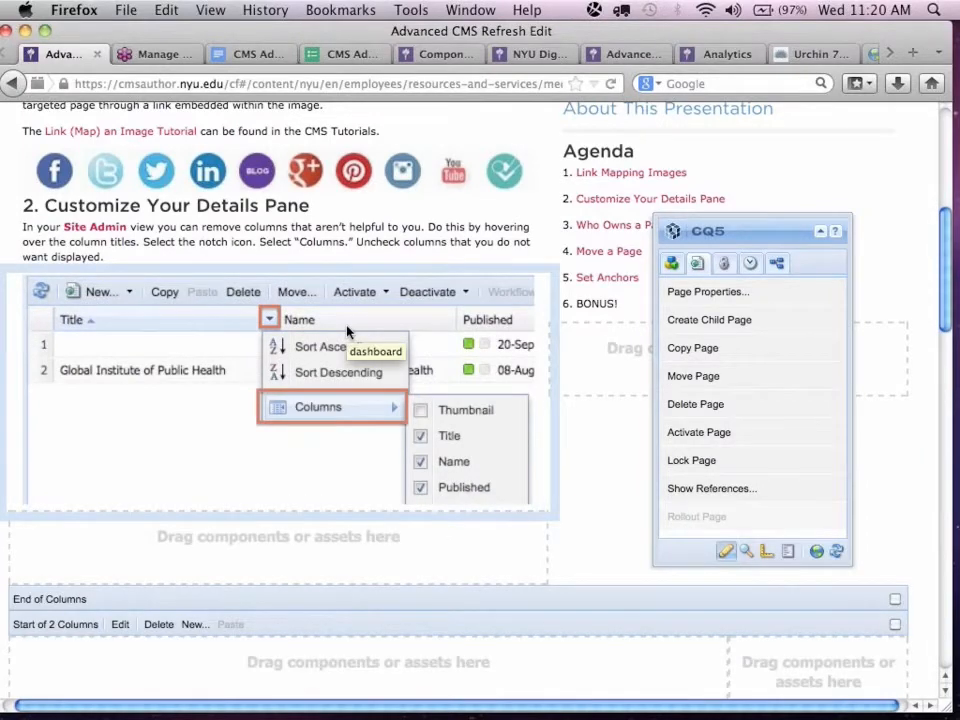
Move the CQ5 sidekick off the Set Anchors section and shift the 'Use "Bonus" as anchor example' note onto that section's text.
{"action": "scroll", "coordinate": [347, 332], "scroll_direction": "down", "scroll_amount": 6}
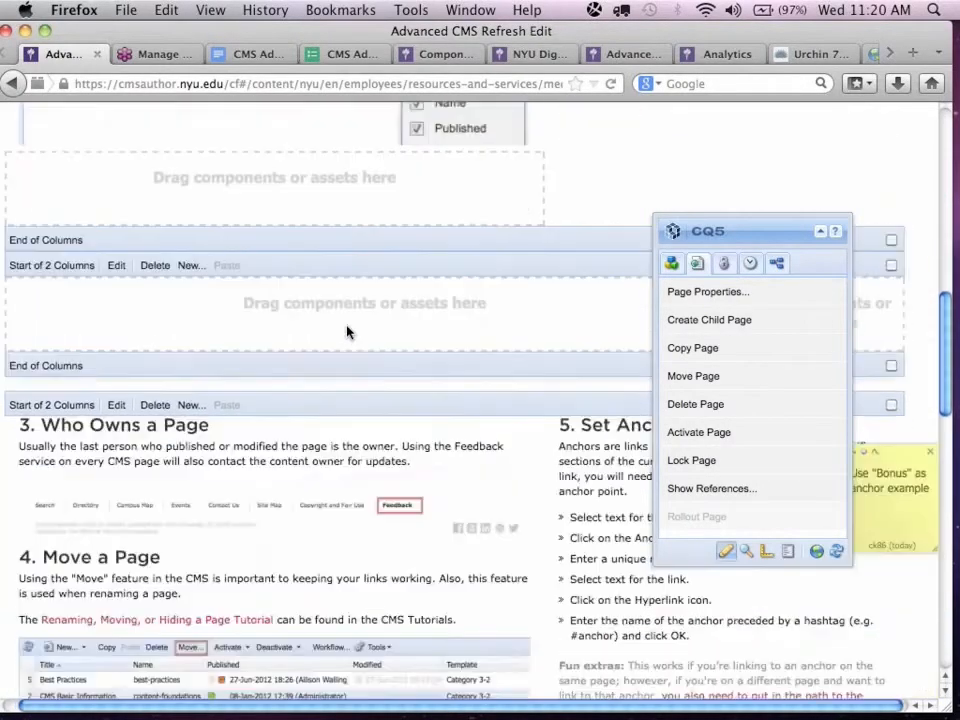
{"action": "scroll", "coordinate": [347, 332], "scroll_direction": "down", "scroll_amount": 4}
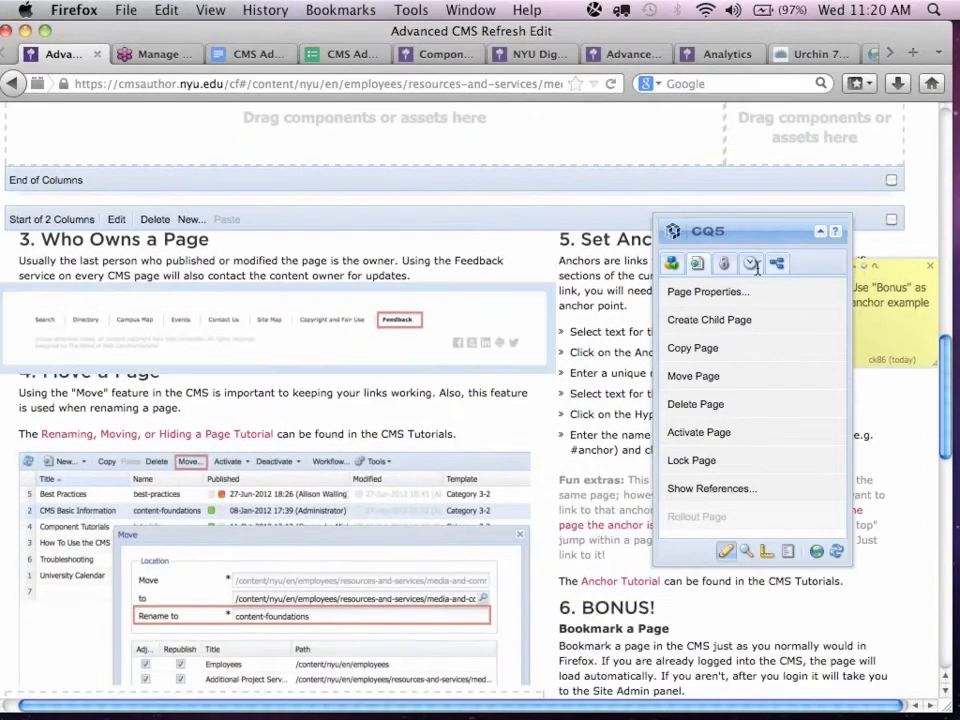
{"action": "left_click_drag", "start_coordinate": [735, 231], "coordinate": [336, 264]}
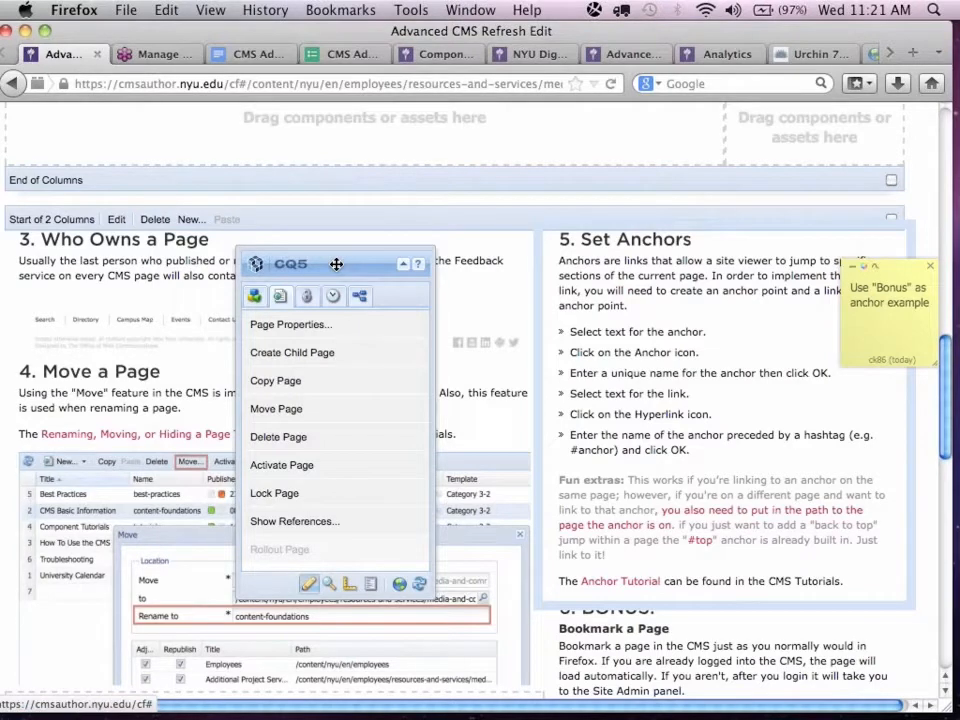
{"action": "scroll", "coordinate": [635, 345], "scroll_direction": "down", "scroll_amount": 1}
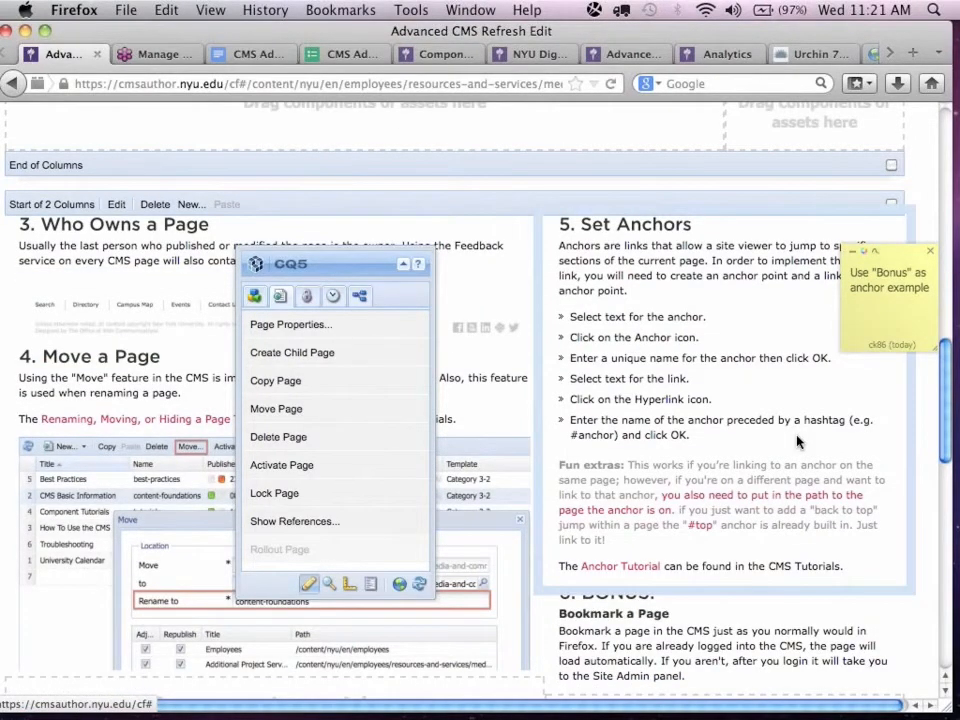
{"action": "left_click_drag", "start_coordinate": [899, 256], "coordinate": [748, 381]}
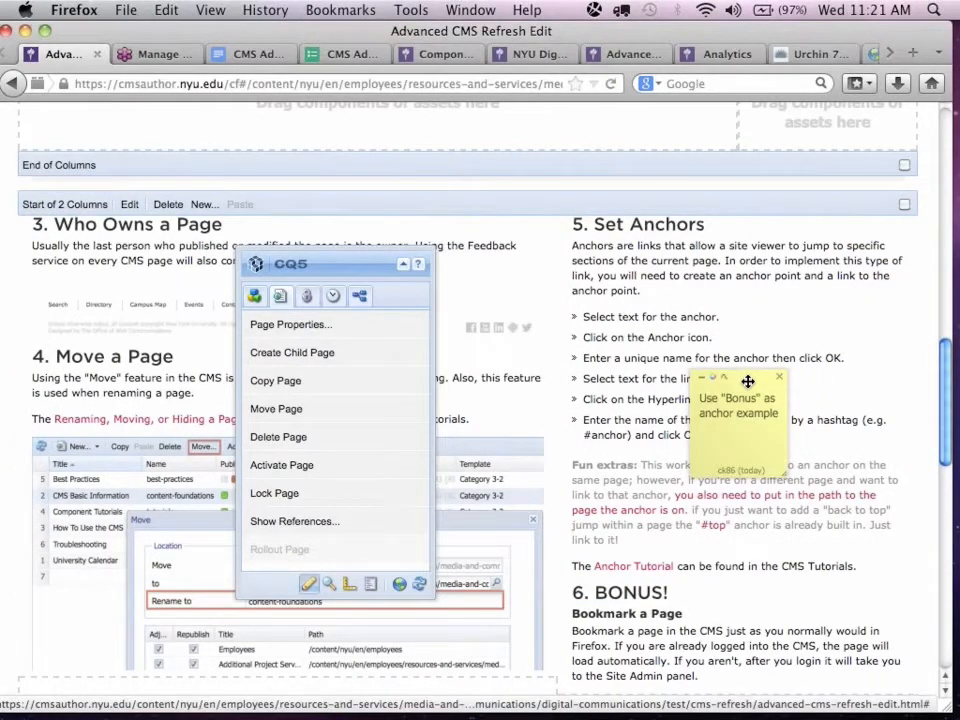
Add a blank annotation to the Set Anchors text, remove it, and move the existing "Bonus" note clear of the instructions.
{"action": "right_click", "coordinate": [640, 368]}
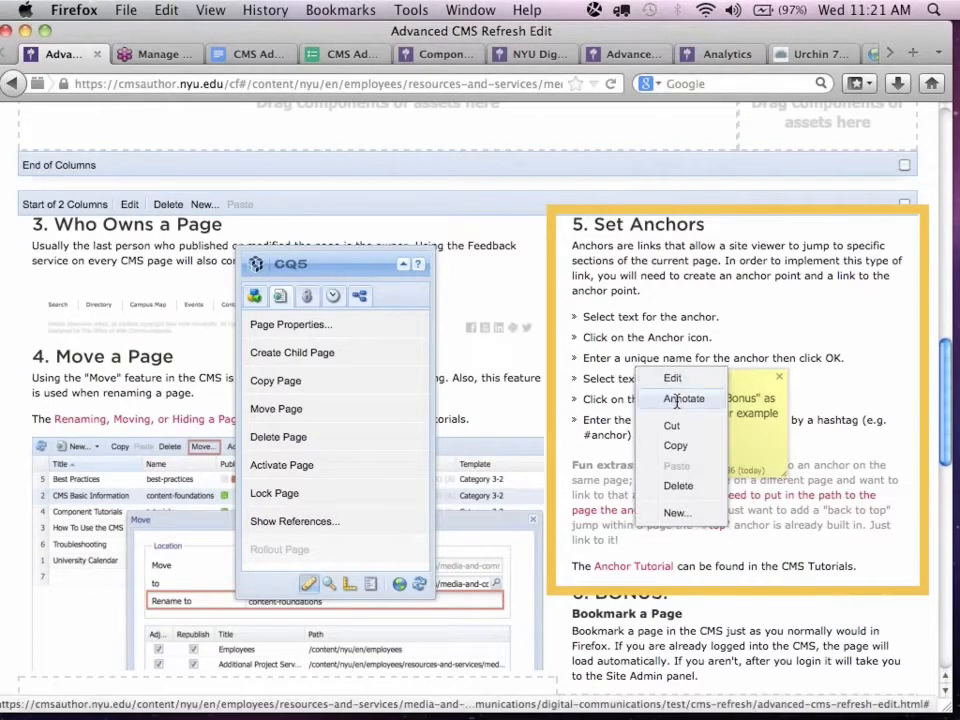
{"action": "left_click", "coordinate": [676, 397]}
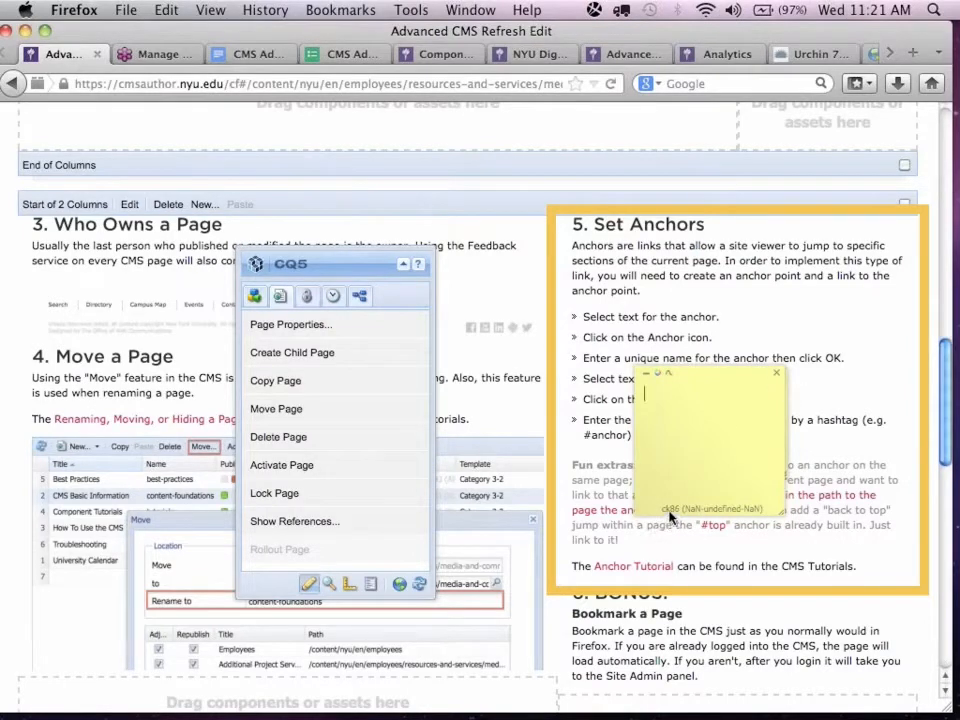
{"action": "left_click", "coordinate": [776, 377]}
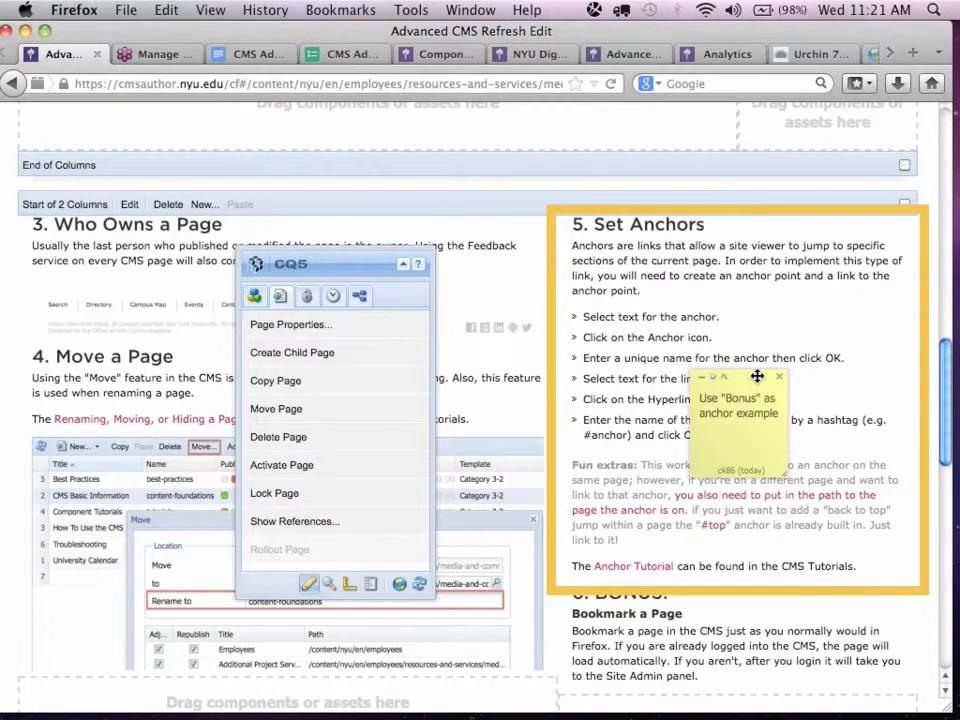
{"action": "left_click_drag", "start_coordinate": [757, 376], "coordinate": [527, 377]}
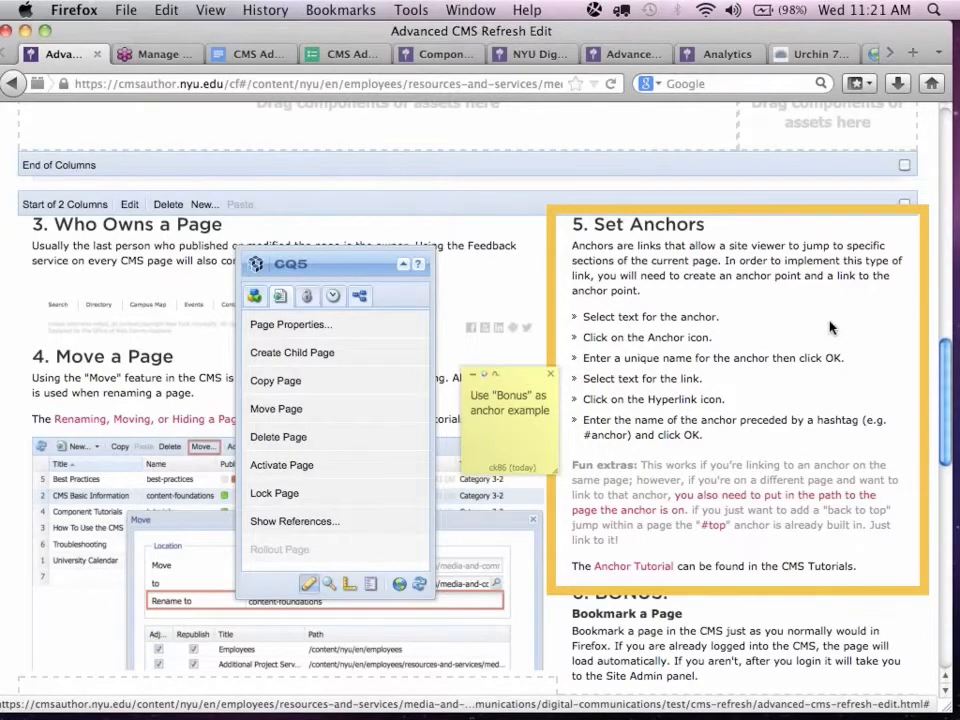
On the published Advanced CMS Refresh page, follow the Agenda anchor links to Move a Page and Set Anchors.
{"action": "scroll", "coordinate": [829, 327], "scroll_direction": "down", "scroll_amount": 2}
{"action": "scroll", "coordinate": [829, 327], "scroll_direction": "up", "scroll_amount": 10}
{"action": "scroll", "coordinate": [829, 327], "scroll_direction": "up", "scroll_amount": 3}
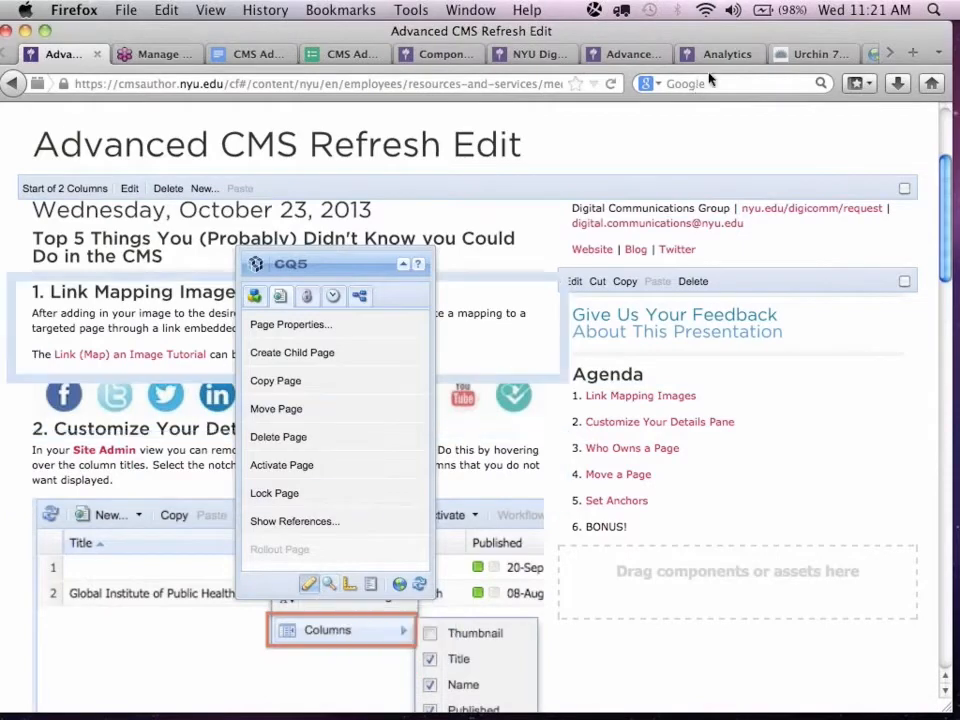
{"action": "left_click", "coordinate": [622, 54]}
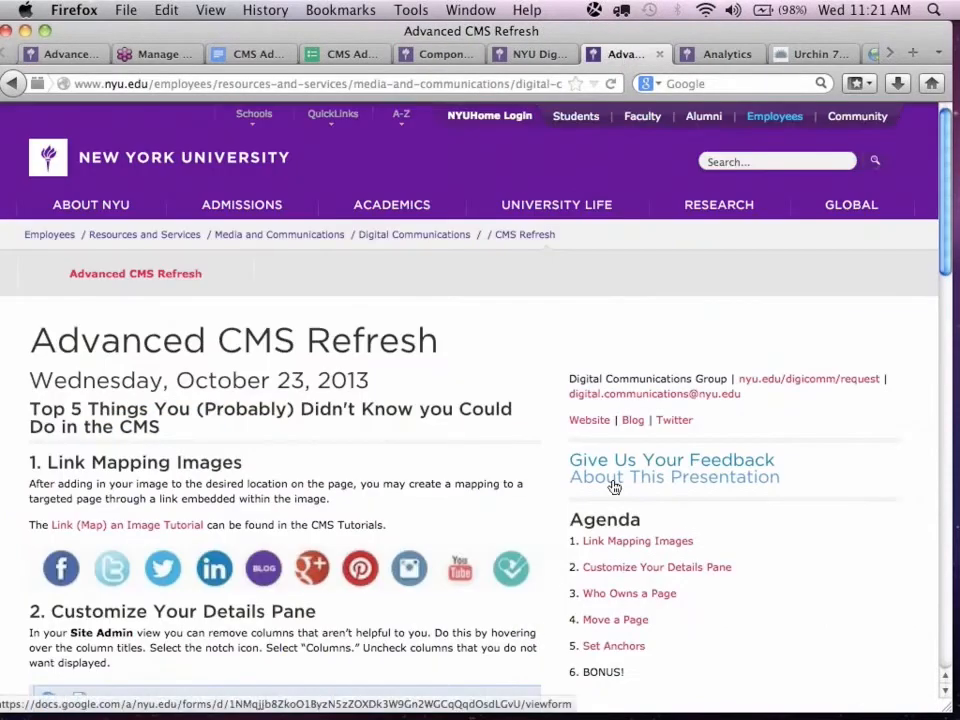
{"action": "scroll", "coordinate": [612, 470], "scroll_direction": "down", "scroll_amount": 3}
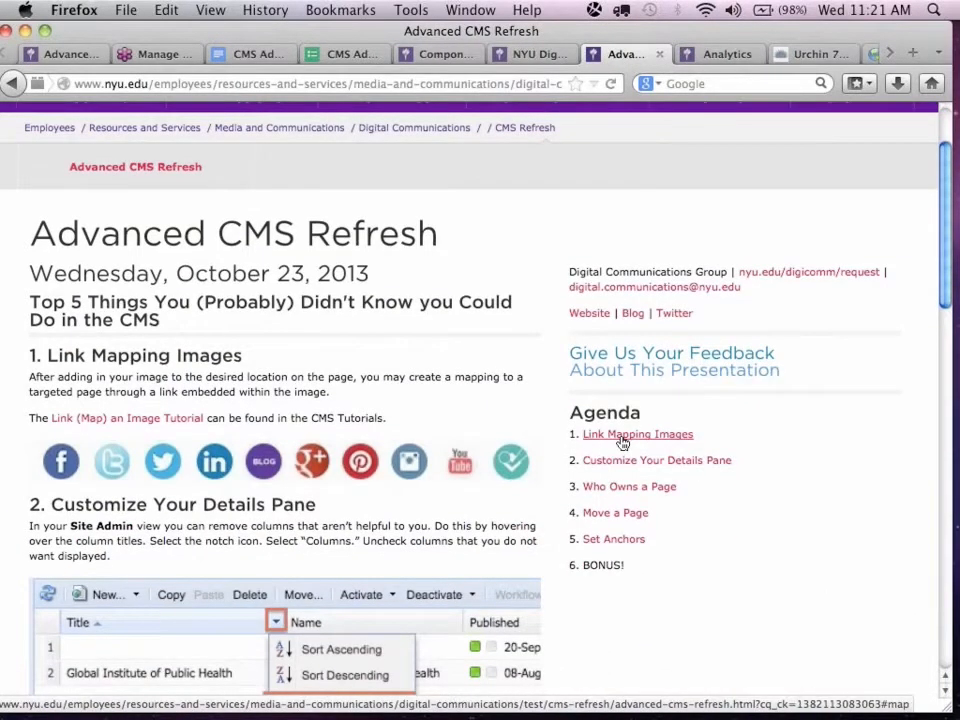
{"action": "left_click", "coordinate": [600, 515]}
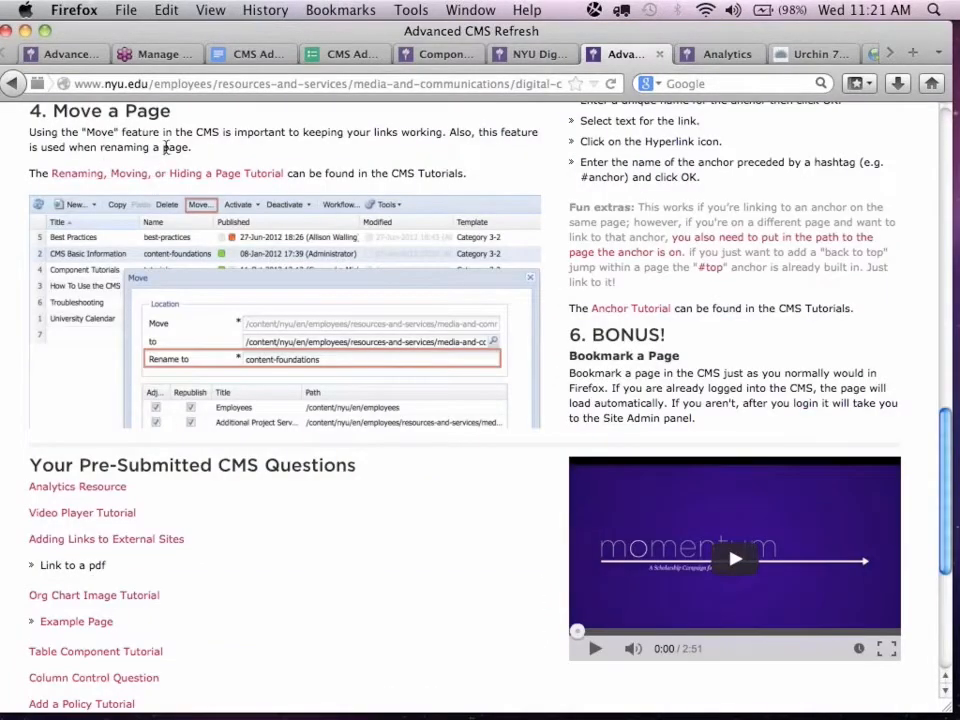
{"action": "scroll", "coordinate": [300, 160], "scroll_direction": "down", "scroll_amount": 1}
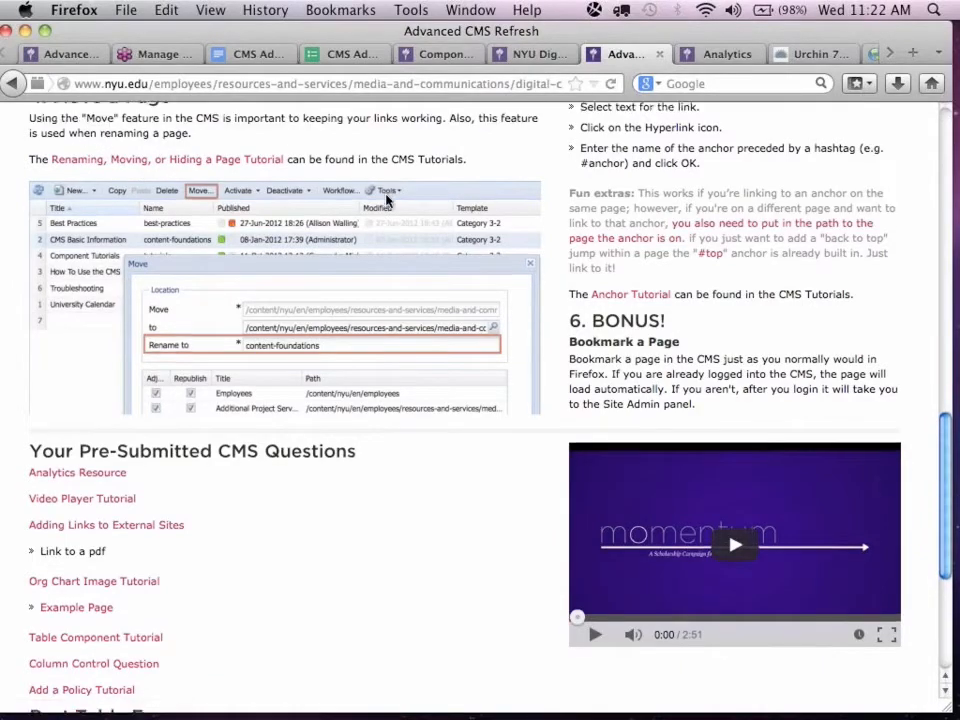
{"action": "scroll", "coordinate": [388, 201], "scroll_direction": "up", "scroll_amount": 10}
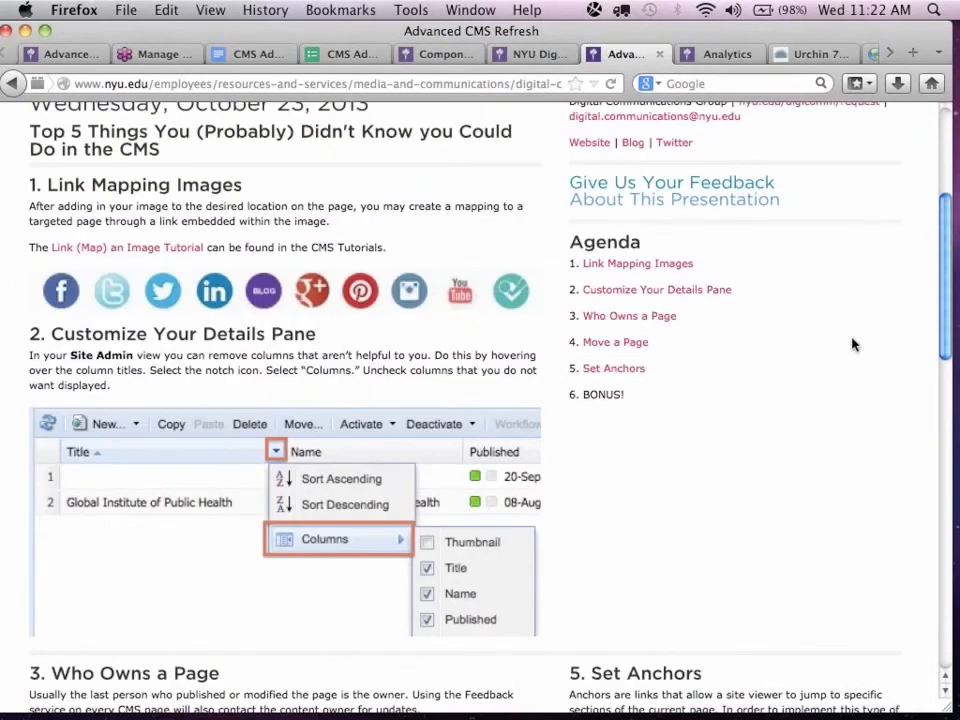
{"action": "left_click", "coordinate": [606, 369]}
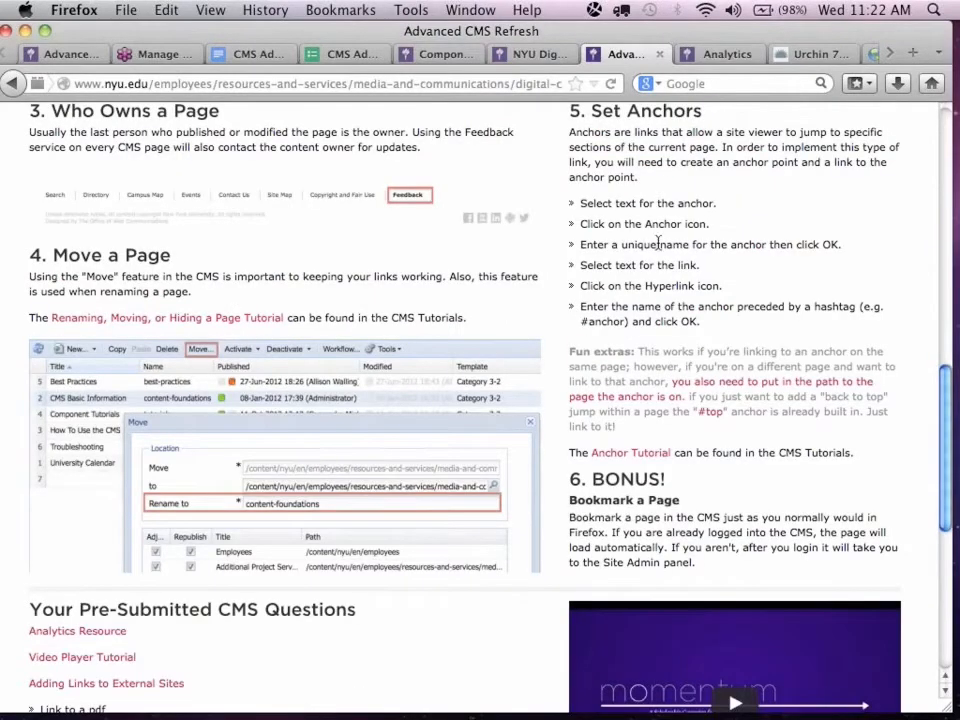
Return to the Advanced CMS Refresh Edit page, open the "6. BONUS!" heading for editing, and move the CQ5 sidekick clear of its text.
{"action": "scroll", "coordinate": [658, 244], "scroll_direction": "up", "scroll_amount": 1}
{"action": "scroll", "coordinate": [658, 244], "scroll_direction": "up", "scroll_amount": 5}
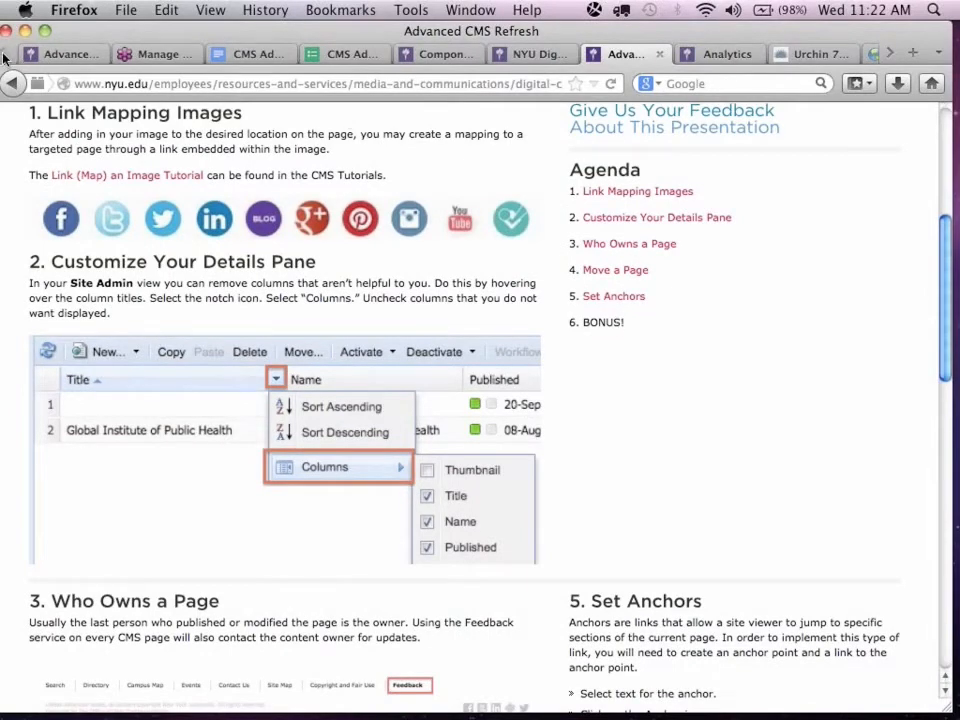
{"action": "left_click", "coordinate": [55, 54]}
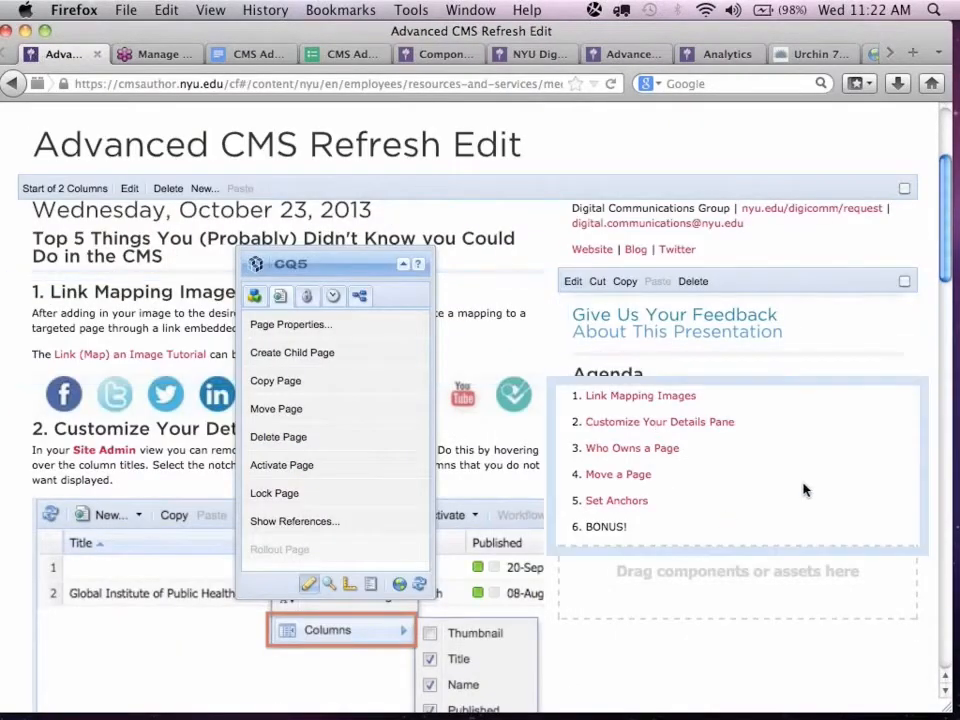
{"action": "scroll", "coordinate": [813, 500], "scroll_direction": "down", "scroll_amount": 8}
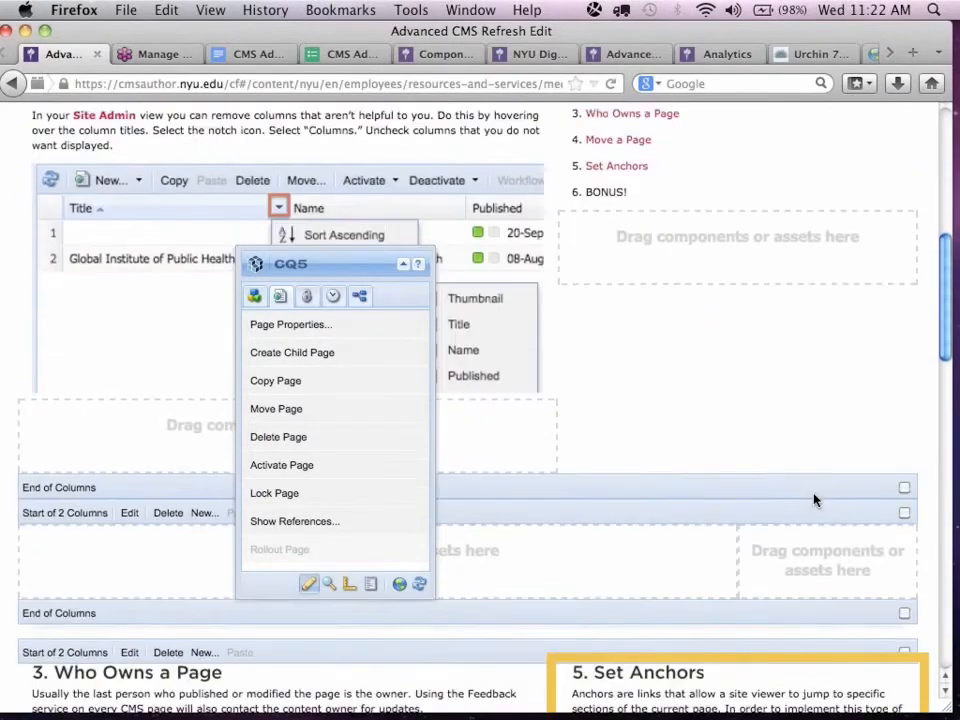
{"action": "scroll", "coordinate": [813, 500], "scroll_direction": "down", "scroll_amount": 6}
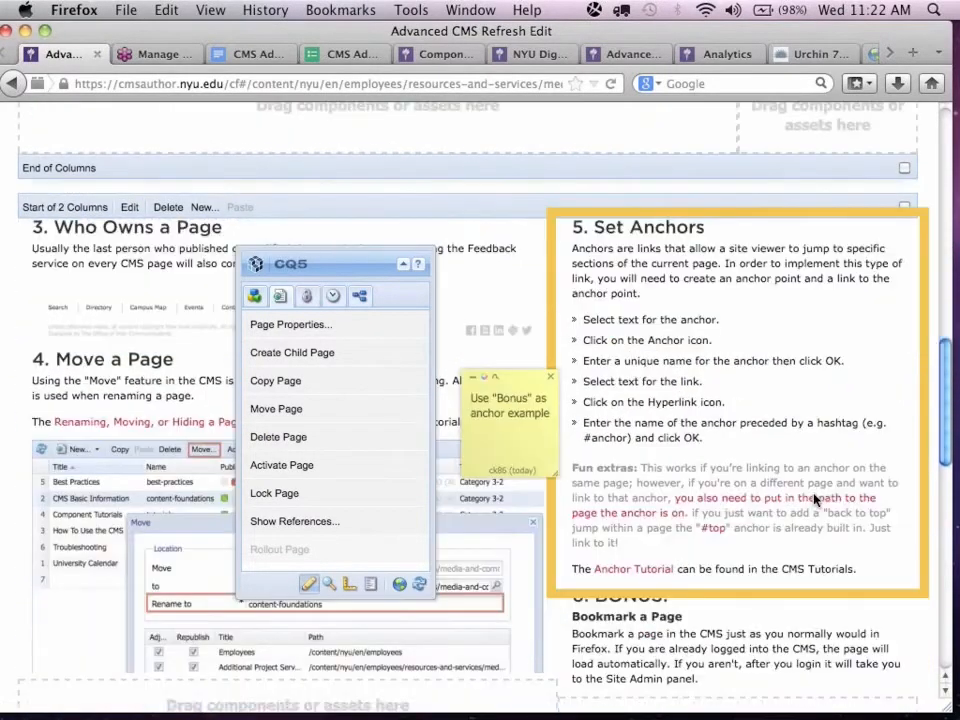
{"action": "scroll", "coordinate": [816, 500], "scroll_direction": "down", "scroll_amount": 3}
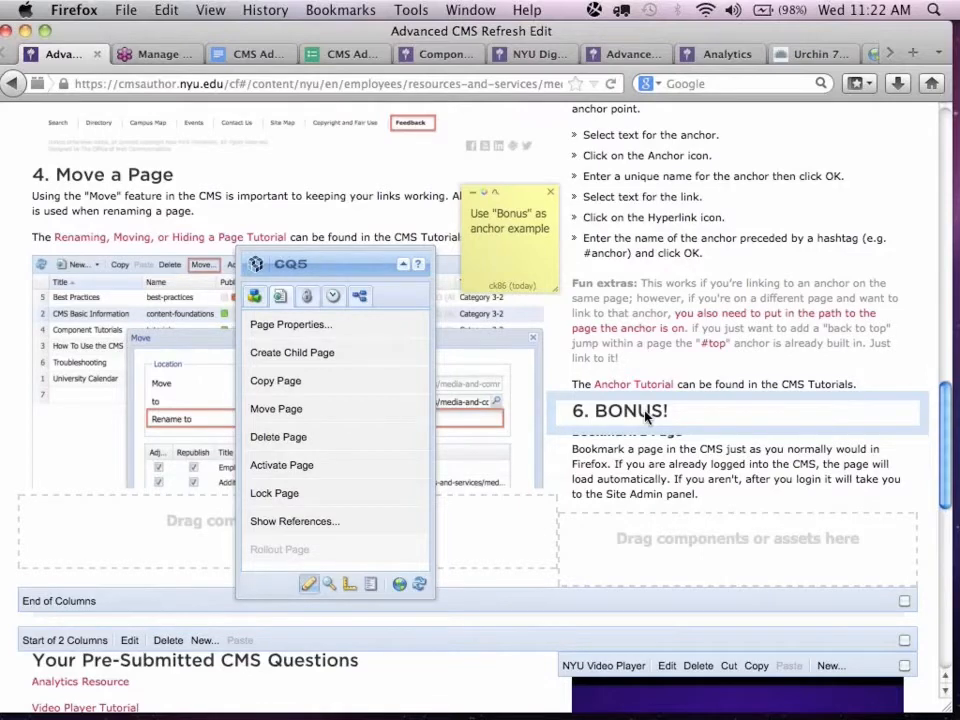
{"action": "left_click", "coordinate": [627, 418]}
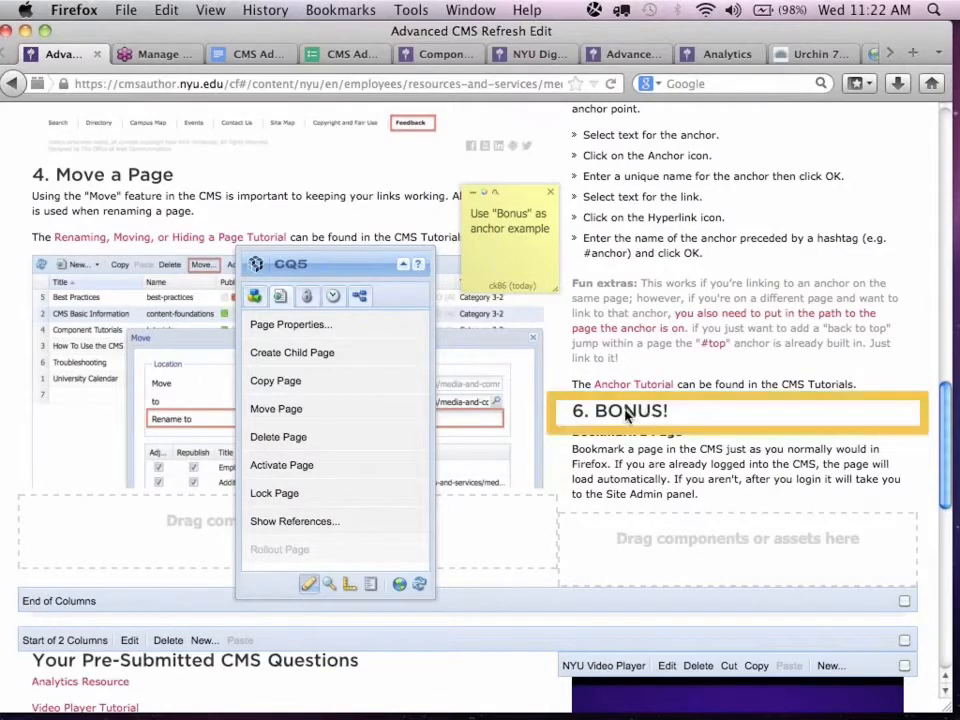
{"action": "double_click", "coordinate": [627, 418]}
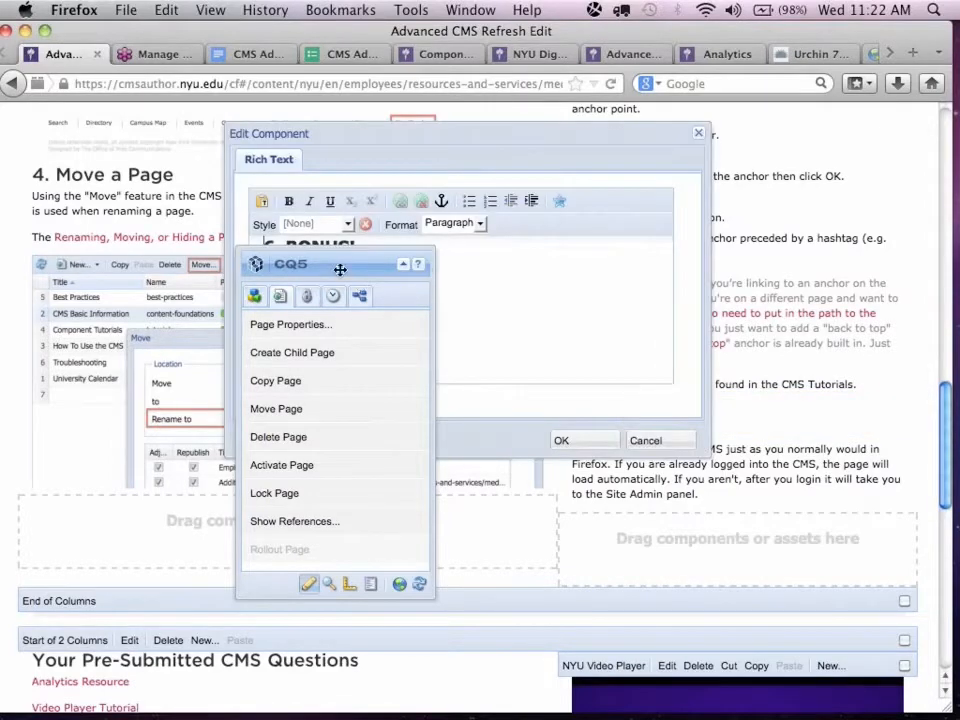
{"action": "left_click_drag", "start_coordinate": [339, 268], "coordinate": [226, 381]}
Insert an anchor named "bonus" before the "6. BONUS!" heading and save the rich text.
{"action": "left_click", "coordinate": [265, 247]}
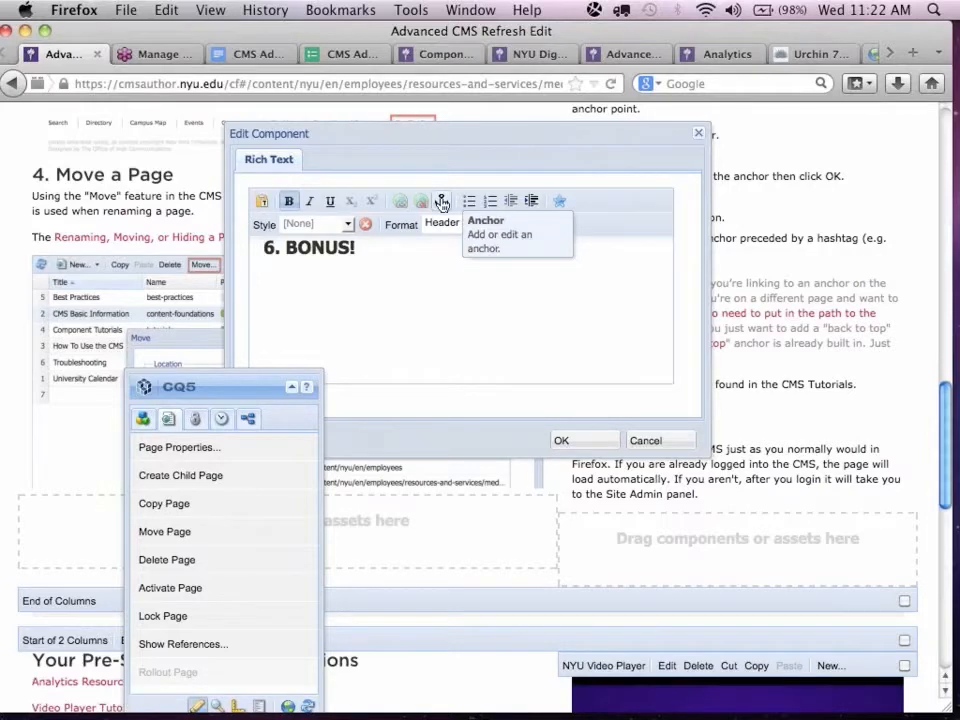
{"action": "left_click", "coordinate": [442, 203]}
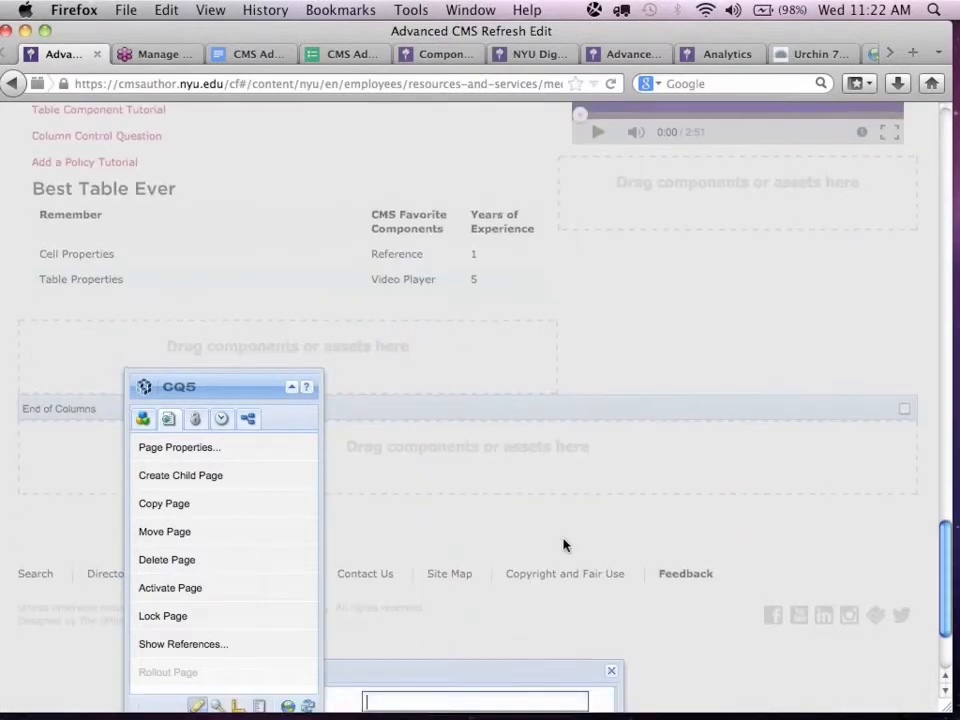
{"action": "scroll", "coordinate": [563, 544], "scroll_direction": "down", "scroll_amount": 2}
{"action": "left_click_drag", "start_coordinate": [515, 553], "coordinate": [594, 134]}
{"action": "left_click", "coordinate": [518, 165]}
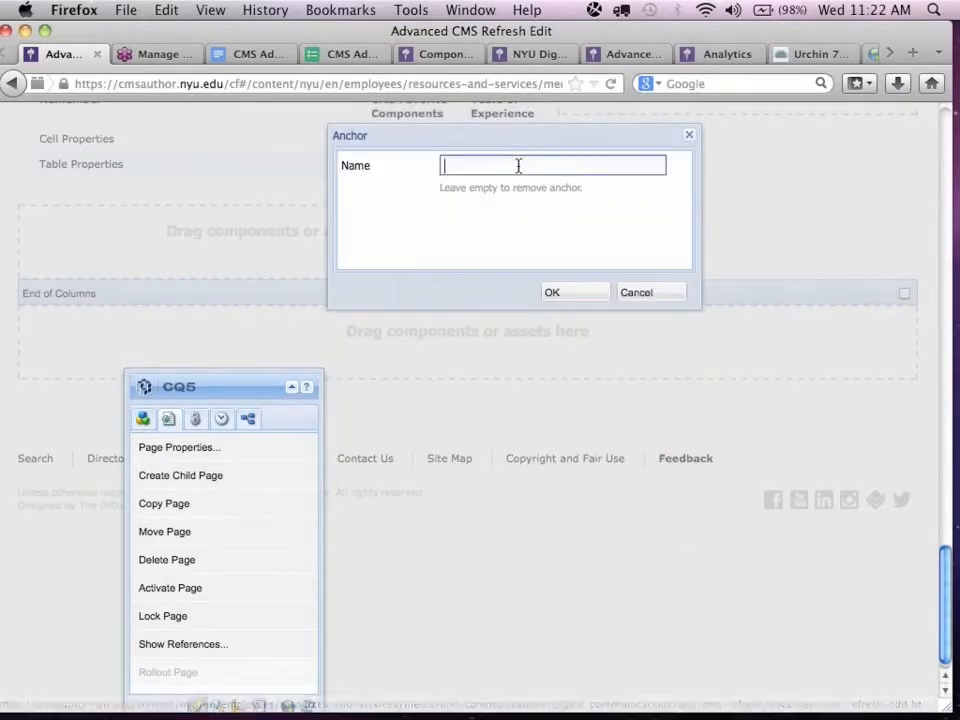
{"action": "type", "text": "b"}
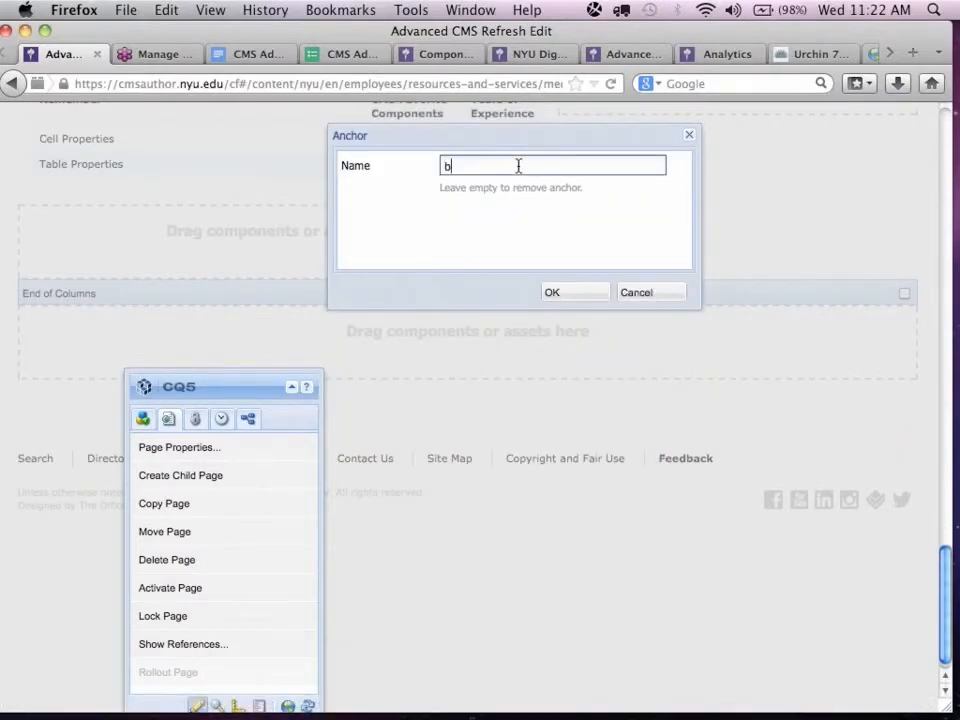
{"action": "type", "text": "onus"}
{"action": "left_click", "coordinate": [553, 293]}
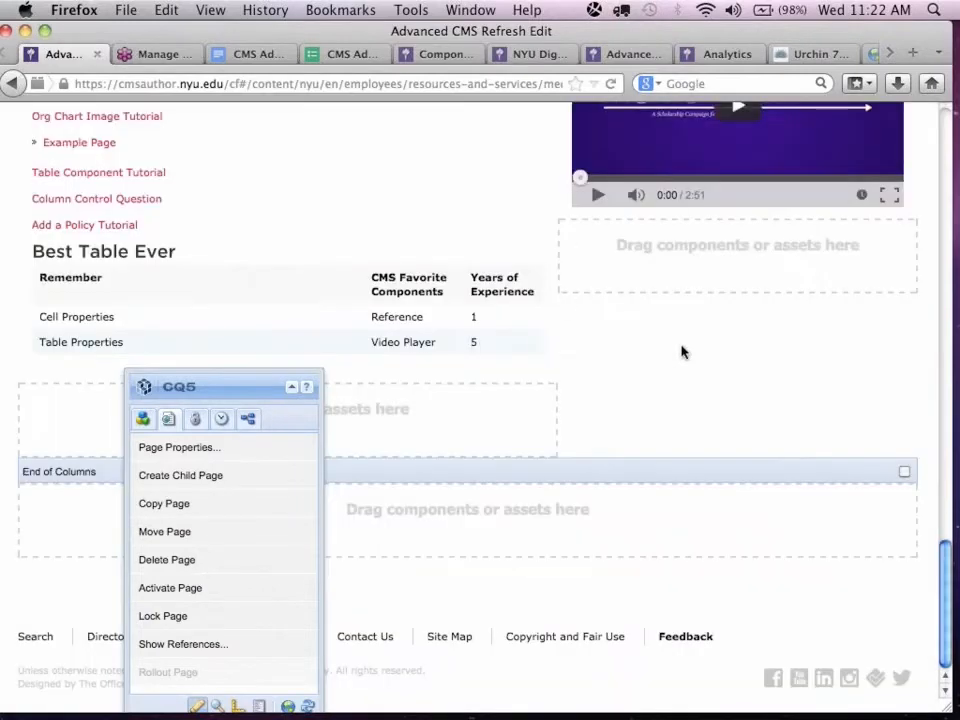
{"action": "scroll", "coordinate": [681, 349], "scroll_direction": "up", "scroll_amount": 5}
{"action": "scroll", "coordinate": [681, 349], "scroll_direction": "up", "scroll_amount": 5}
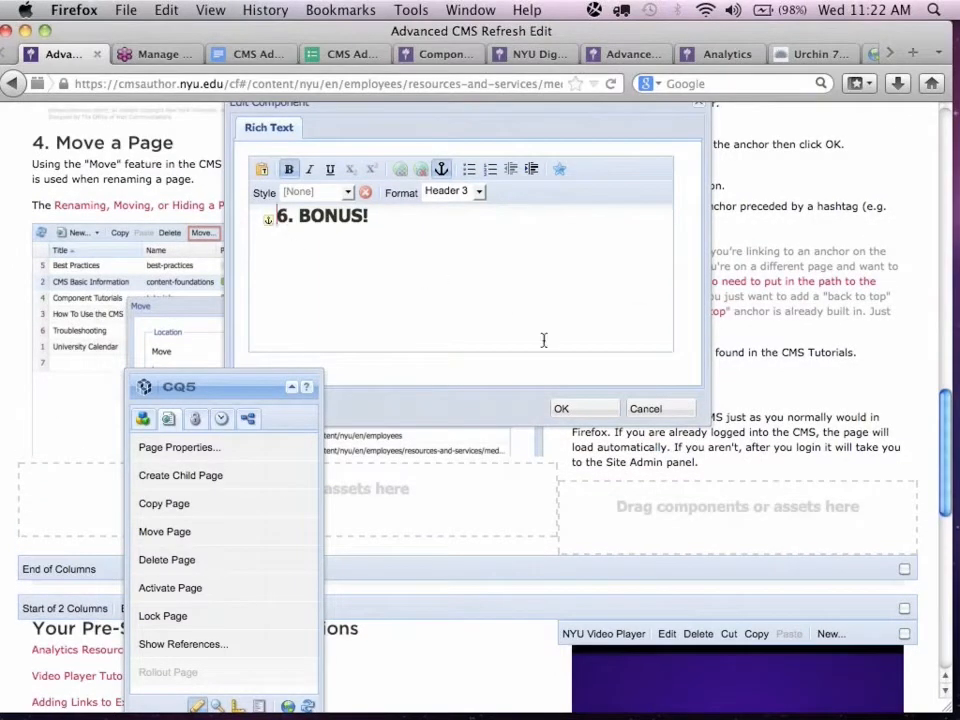
{"action": "left_click", "coordinate": [587, 410]}
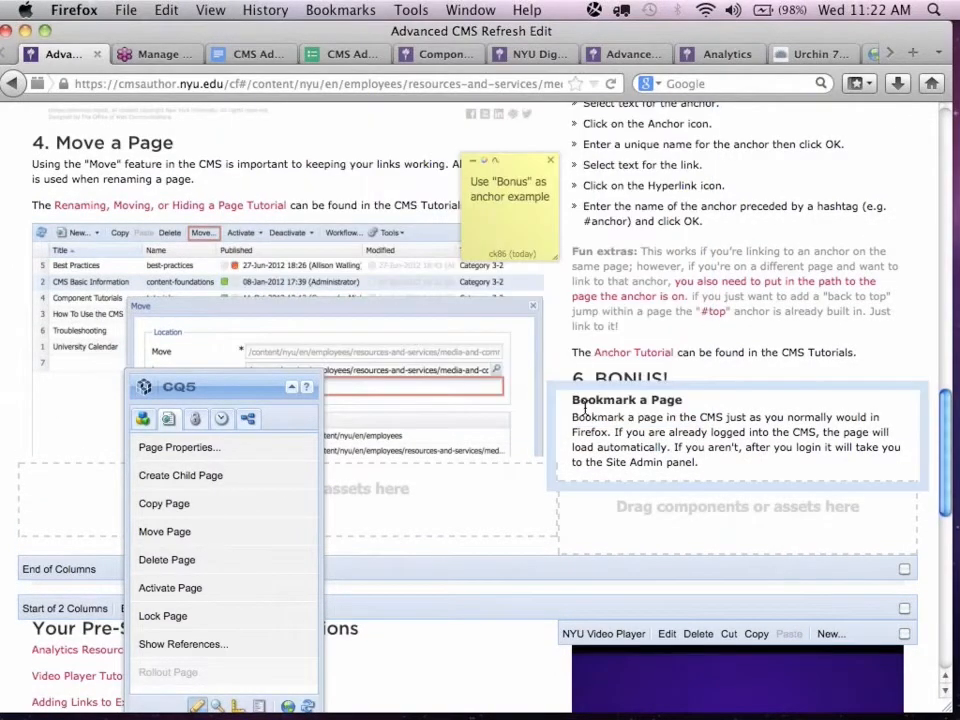
Open the Agenda list for editing and move the CQ5 sidekick off its last entry.
{"action": "scroll", "coordinate": [788, 327], "scroll_direction": "down", "scroll_amount": 2}
{"action": "scroll", "coordinate": [788, 327], "scroll_direction": "up", "scroll_amount": 10}
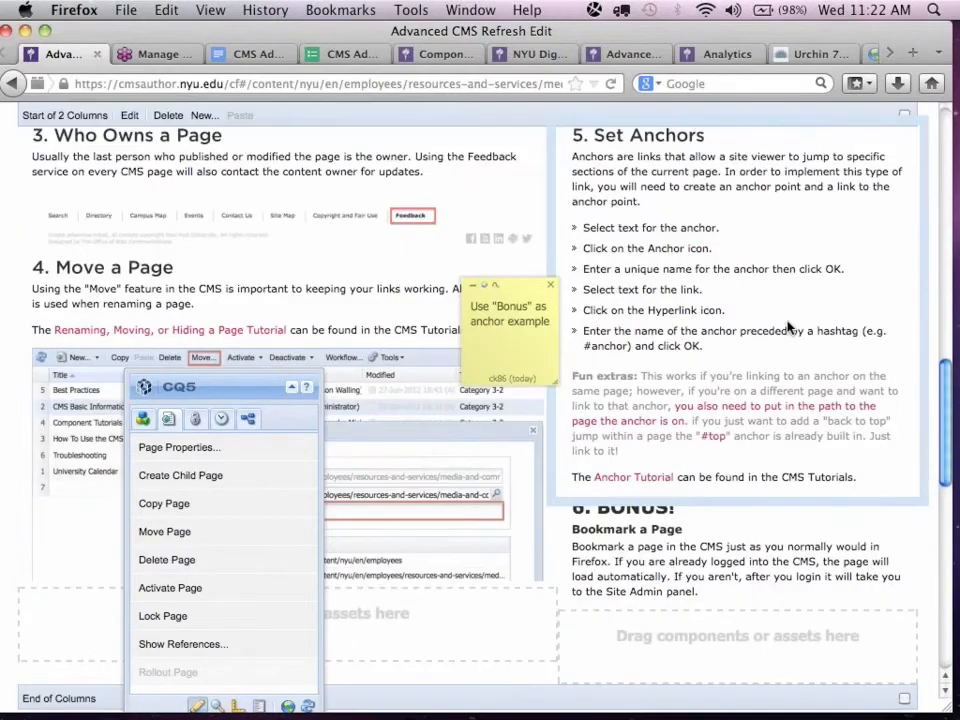
{"action": "scroll", "coordinate": [788, 327], "scroll_direction": "up", "scroll_amount": 2}
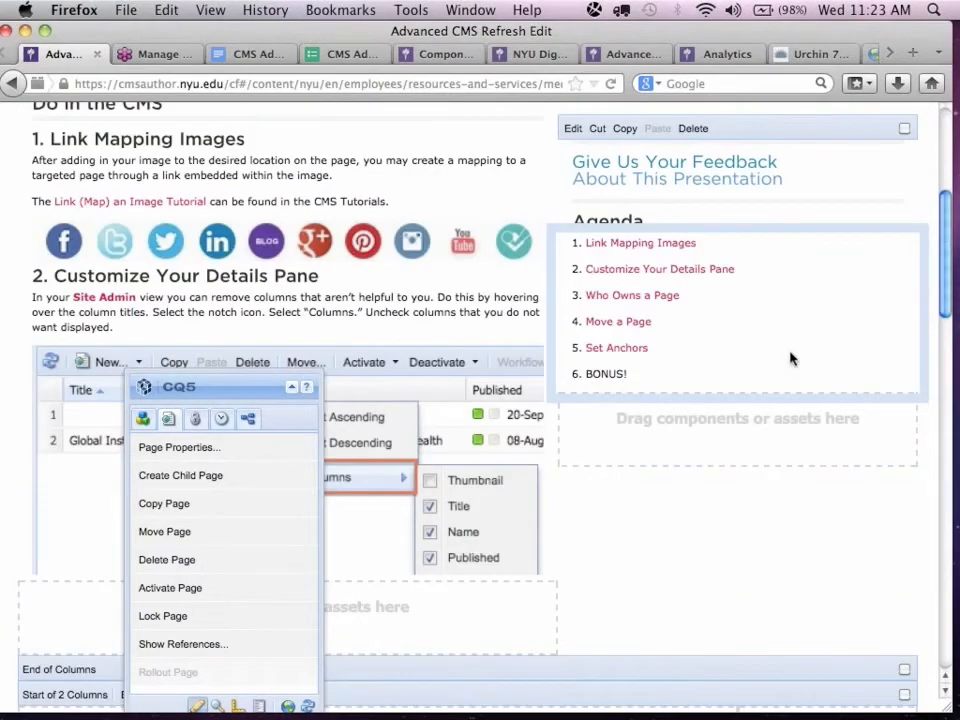
{"action": "double_click", "coordinate": [710, 353]}
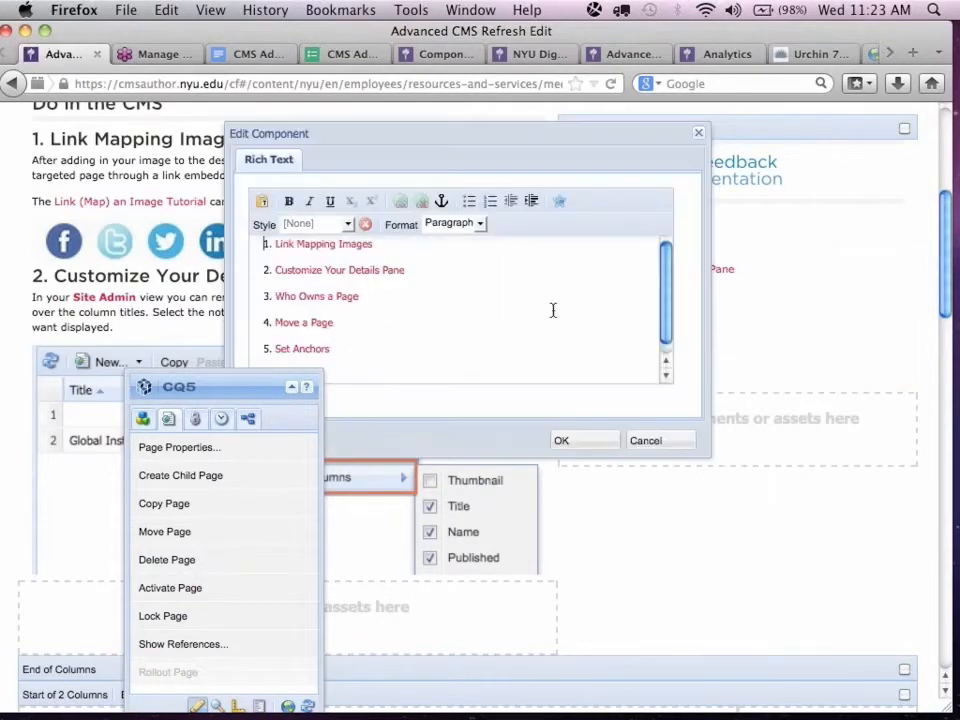
{"action": "left_click_drag", "start_coordinate": [210, 386], "coordinate": [121, 333]}
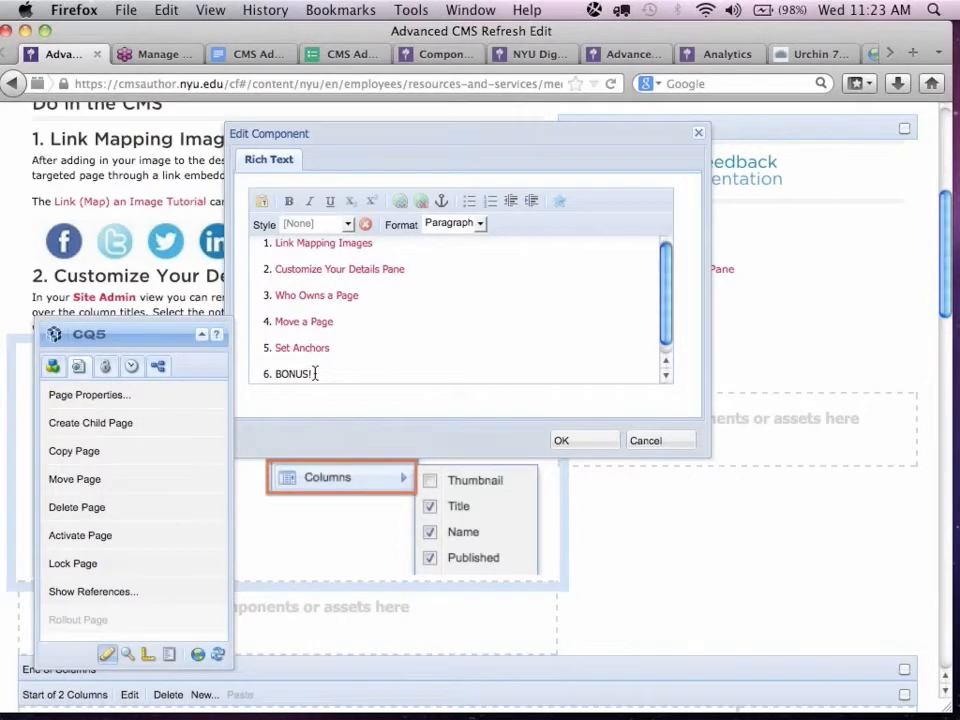
Hyperlink the Agenda entry "BONUS!" to the bonus anchor with a leading hashtag, save the list, and follow the link.
{"action": "left_click_drag", "start_coordinate": [315, 373], "coordinate": [274, 375]}
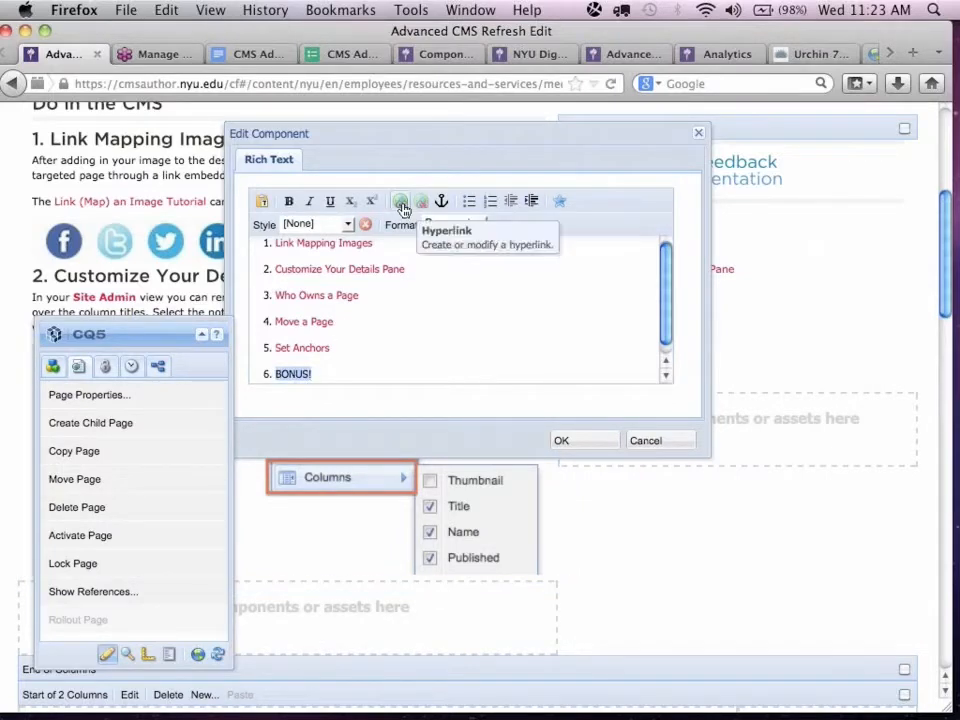
{"action": "left_click", "coordinate": [401, 204]}
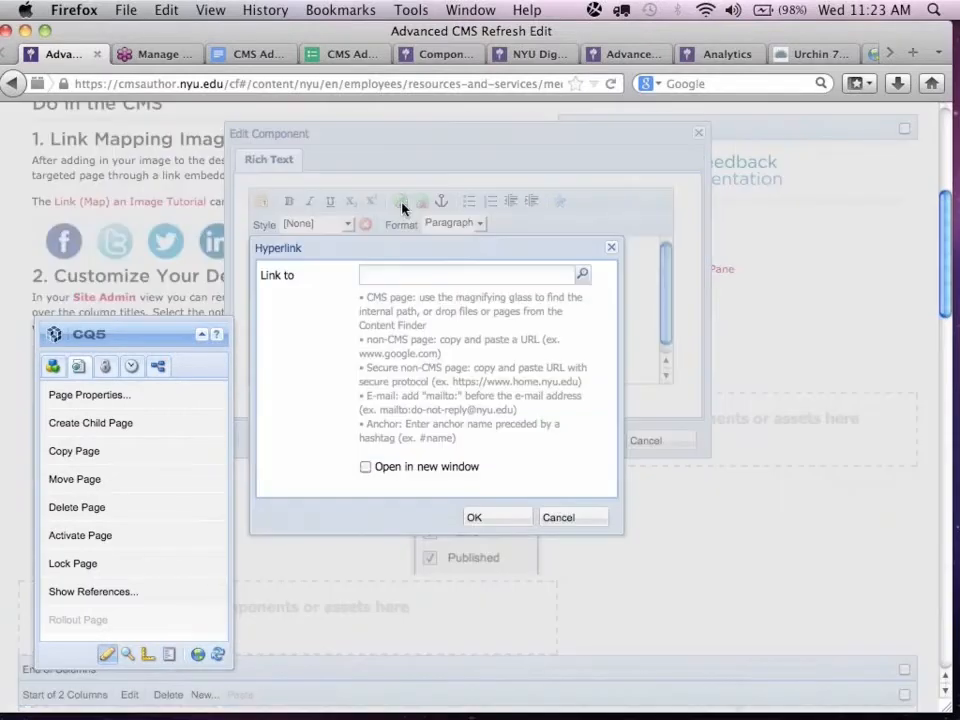
{"action": "left_click", "coordinate": [381, 273]}
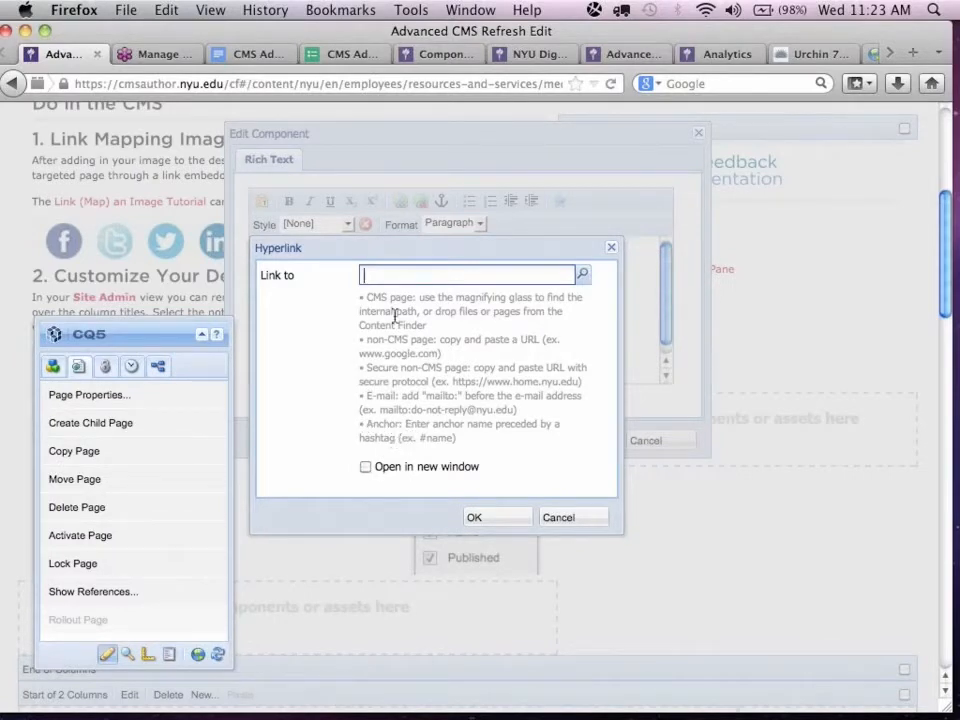
{"action": "type", "text": "#Bonu"}
{"action": "left_click", "coordinate": [489, 517]}
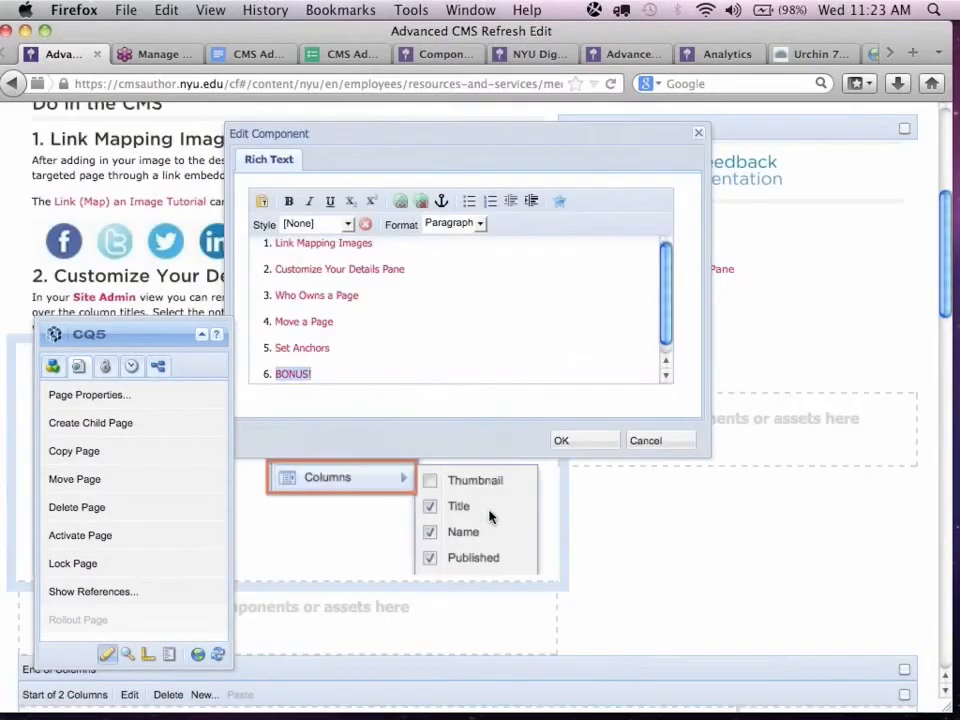
{"action": "left_click", "coordinate": [583, 446]}
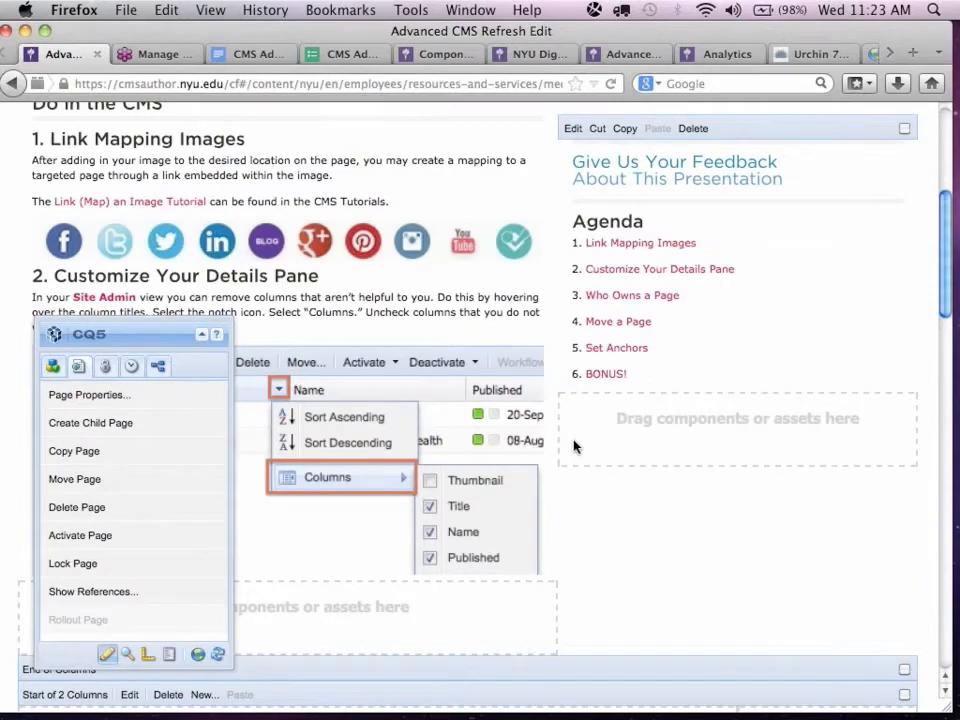
{"action": "left_click", "coordinate": [606, 374]}
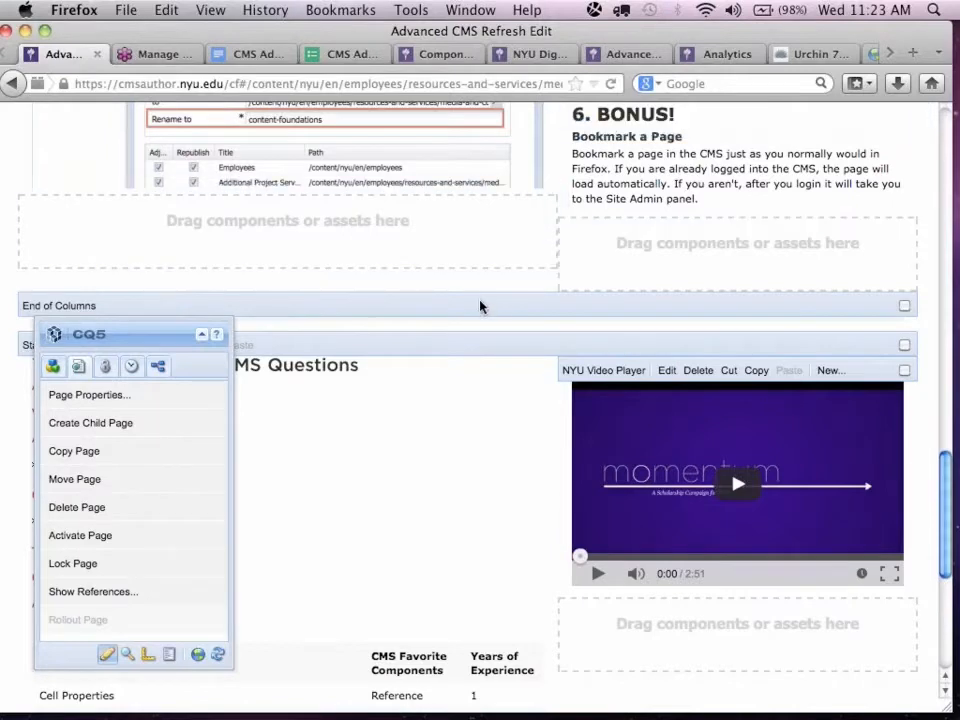
Open the Set Anchors text for editing and add the line "Click here to go to the top." below the Anchor Tutorial sentence.
{"action": "scroll", "coordinate": [480, 306], "scroll_direction": "up", "scroll_amount": 5}
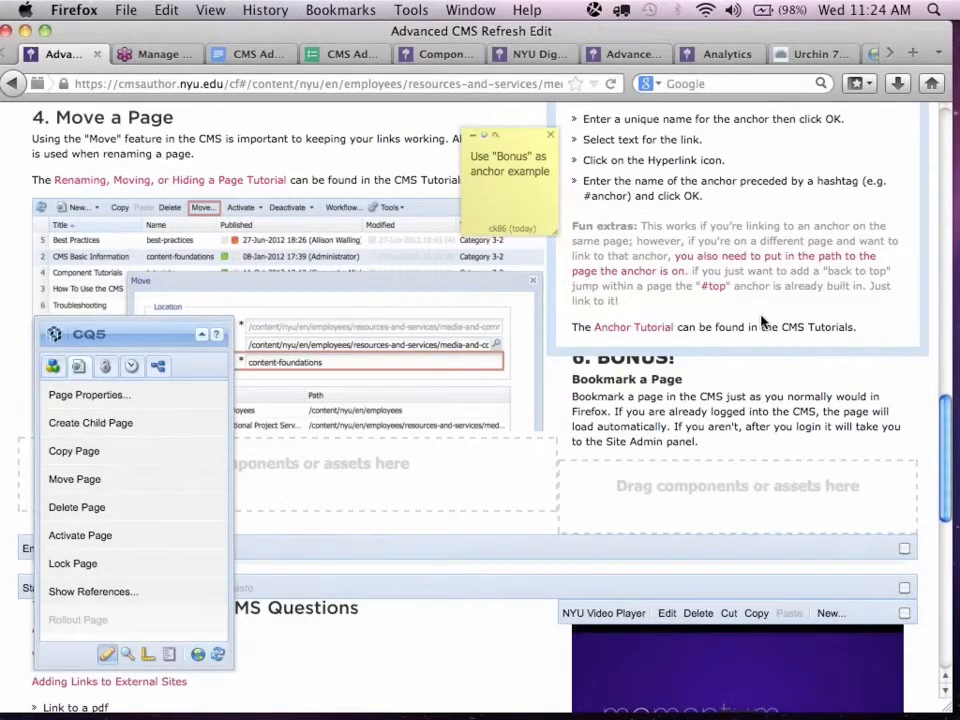
{"action": "left_click", "coordinate": [768, 322]}
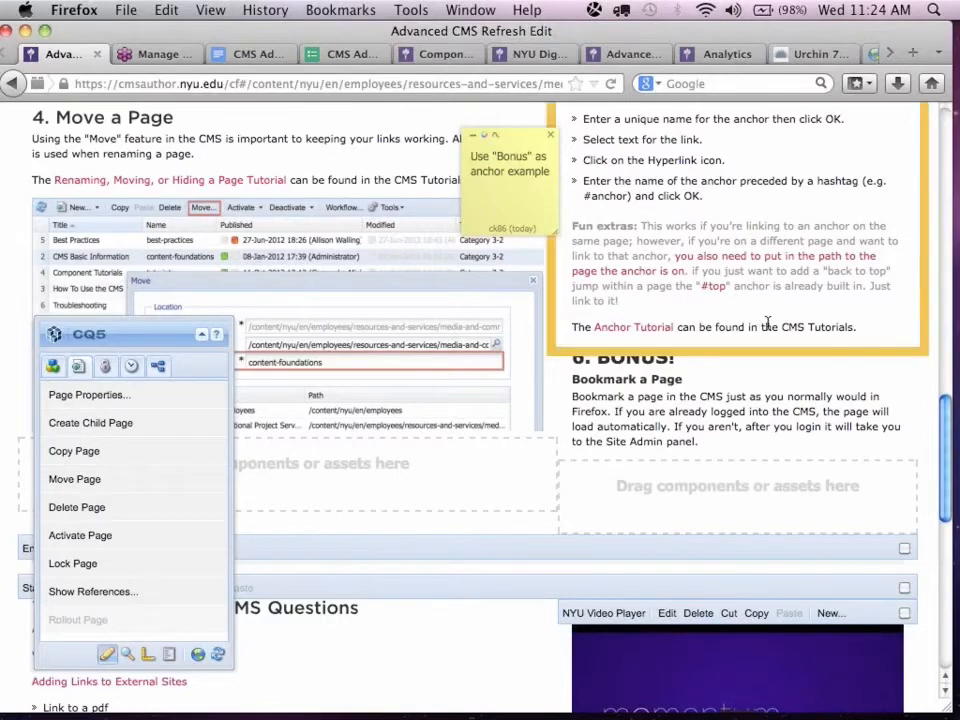
{"action": "scroll", "coordinate": [768, 322], "scroll_direction": "down", "scroll_amount": 1}
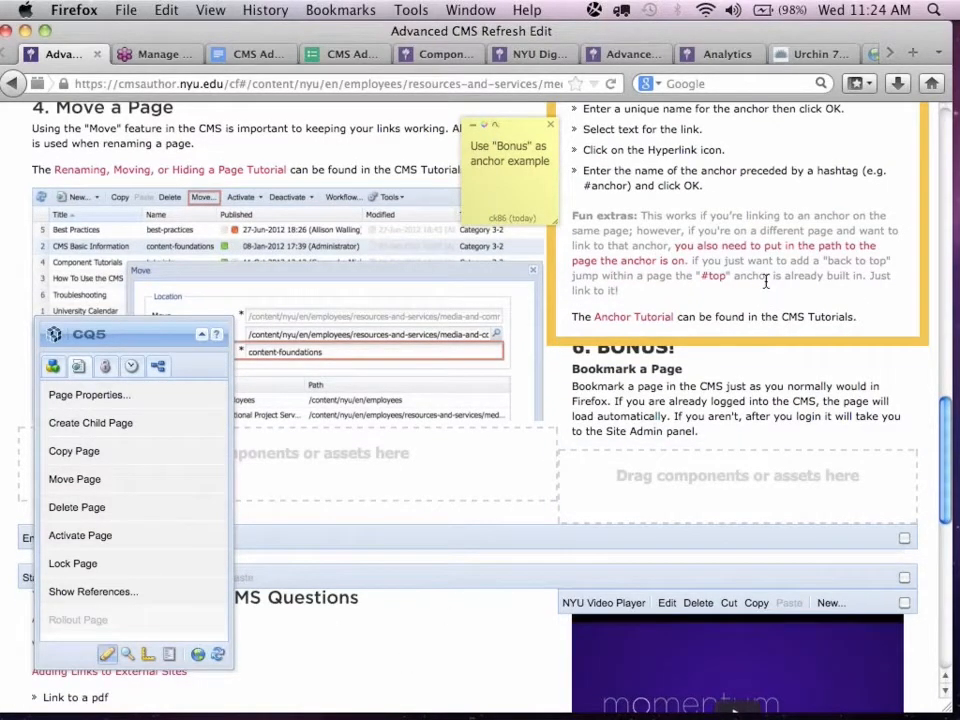
{"action": "scroll", "coordinate": [373, 617], "scroll_direction": "down", "scroll_amount": 10}
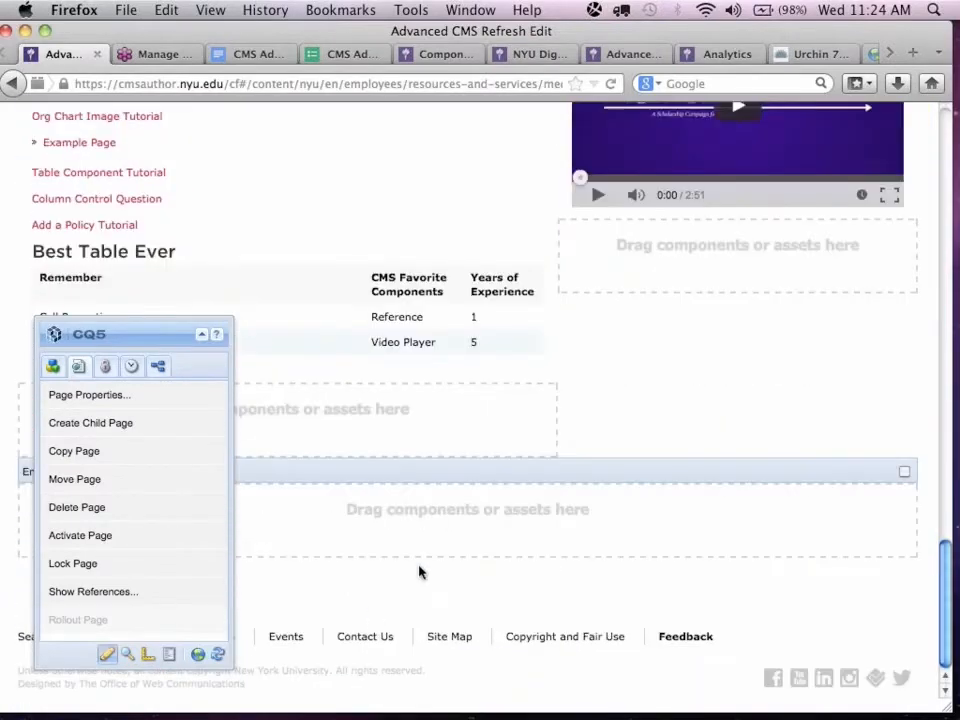
{"action": "scroll", "coordinate": [887, 386], "scroll_direction": "up", "scroll_amount": 10}
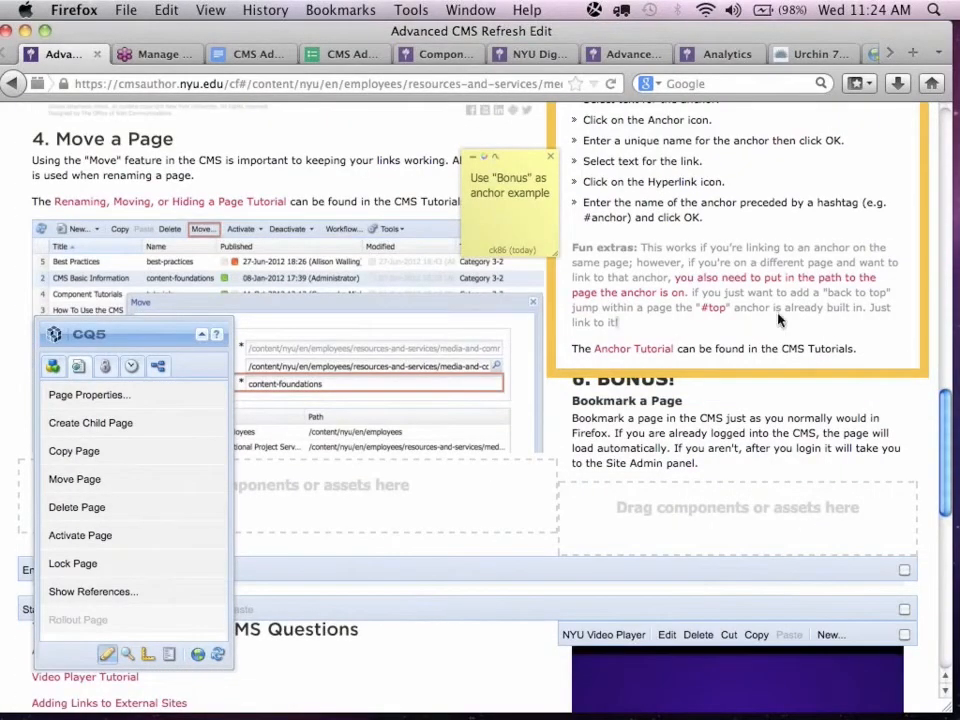
{"action": "double_click", "coordinate": [779, 320]}
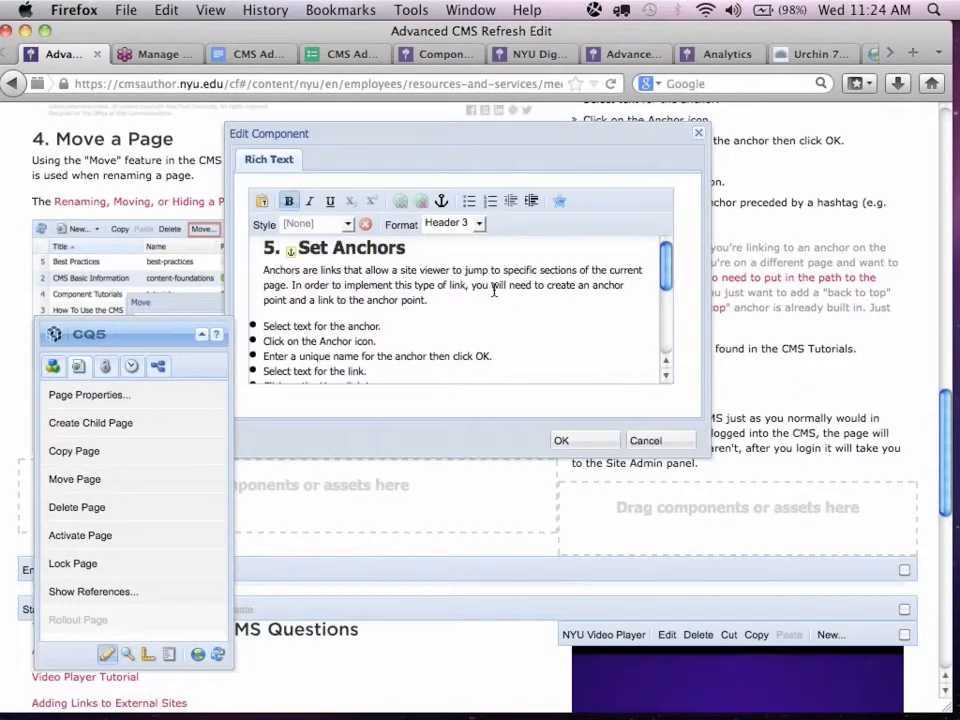
{"action": "scroll", "coordinate": [493, 290], "scroll_direction": "down", "scroll_amount": 5}
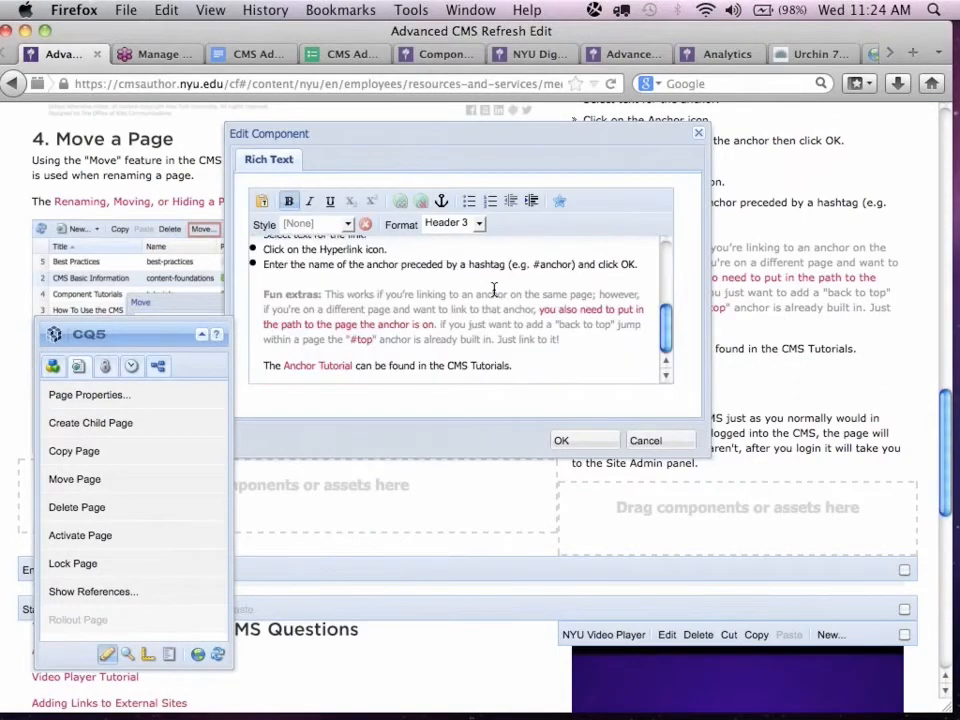
{"action": "left_click", "coordinate": [514, 365]}
{"action": "key", "text": "Return"}
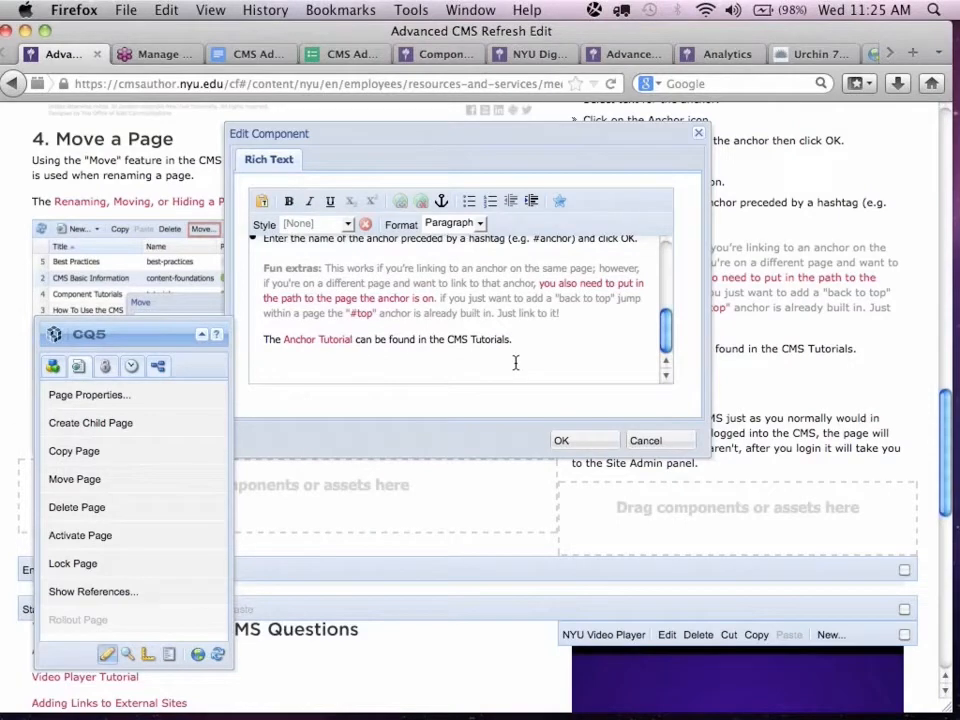
{"action": "type", "text": "Click here t"}
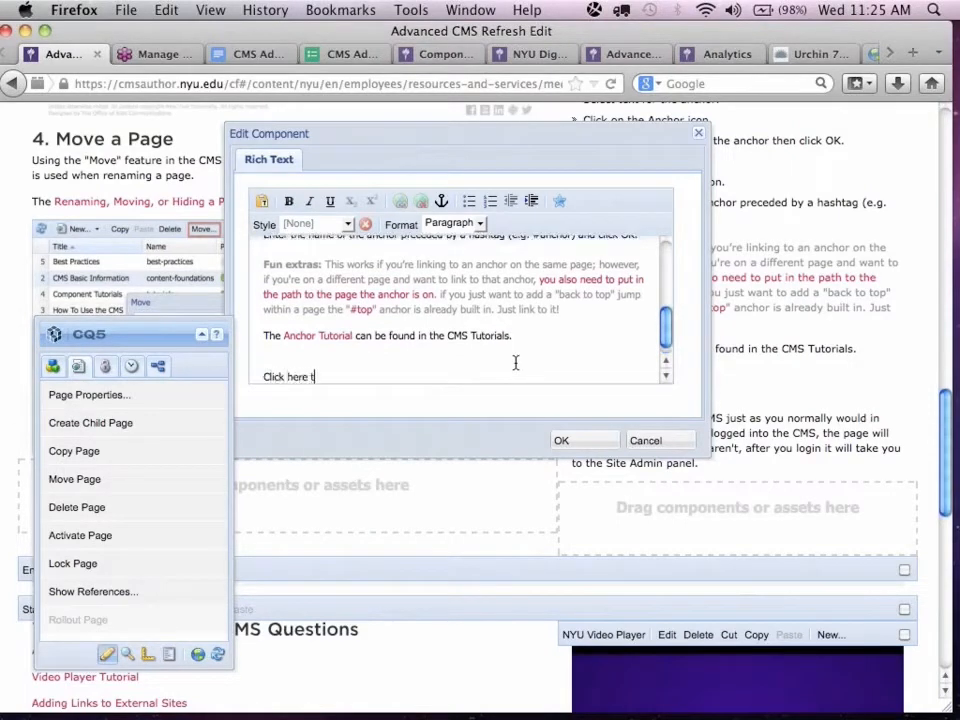
{"action": "type", "text": "o go to the top."}
Hyperlink "Click here to go to the top" to the built-in anchor #top, save the text, and follow the link.
{"action": "left_click_drag", "start_coordinate": [385, 376], "coordinate": [228, 352]}
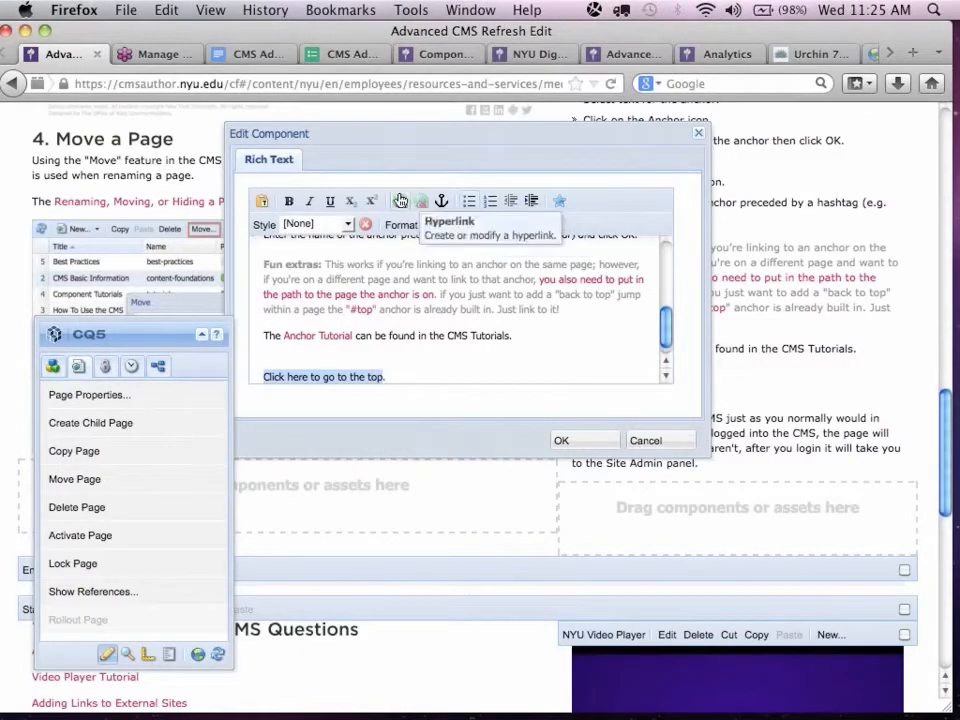
{"action": "left_click", "coordinate": [400, 201]}
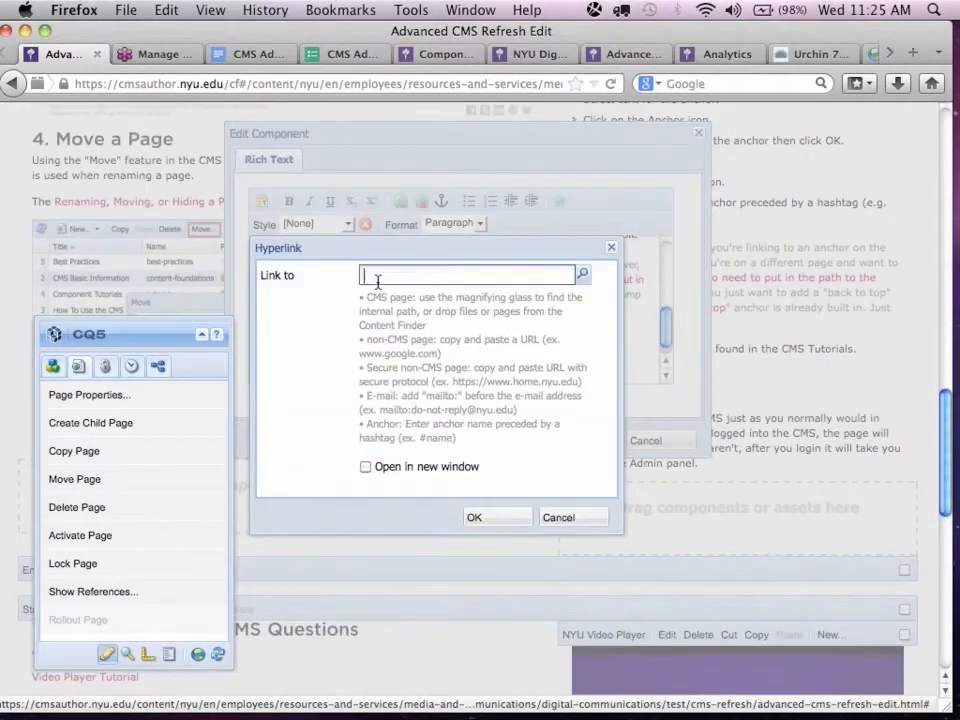
{"action": "type", "text": "#"}
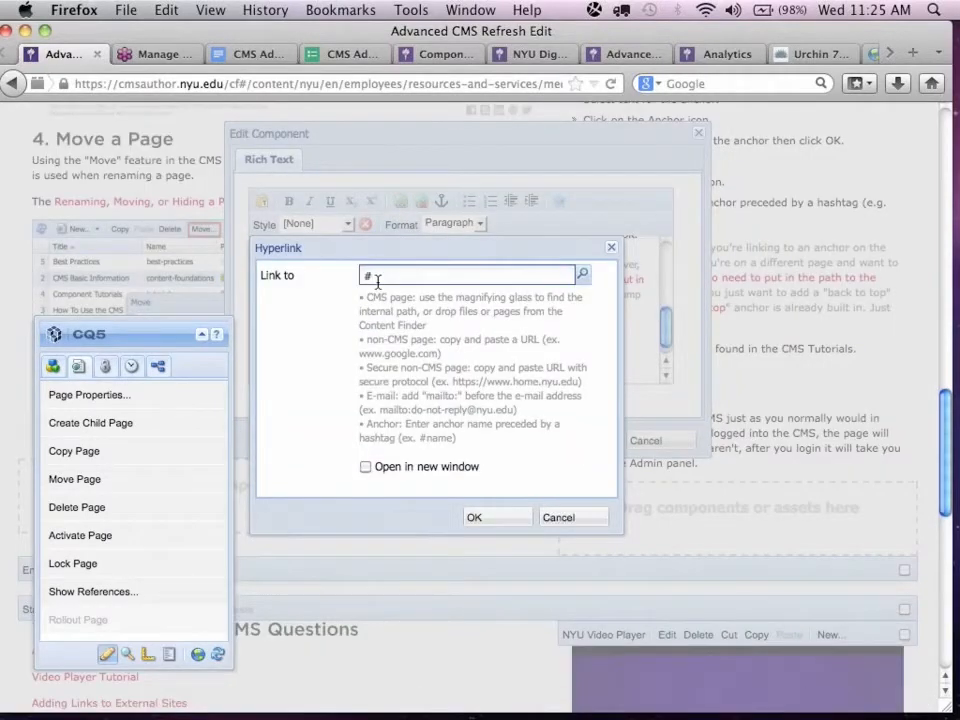
{"action": "type", "text": "top"}
{"action": "left_click", "coordinate": [487, 522]}
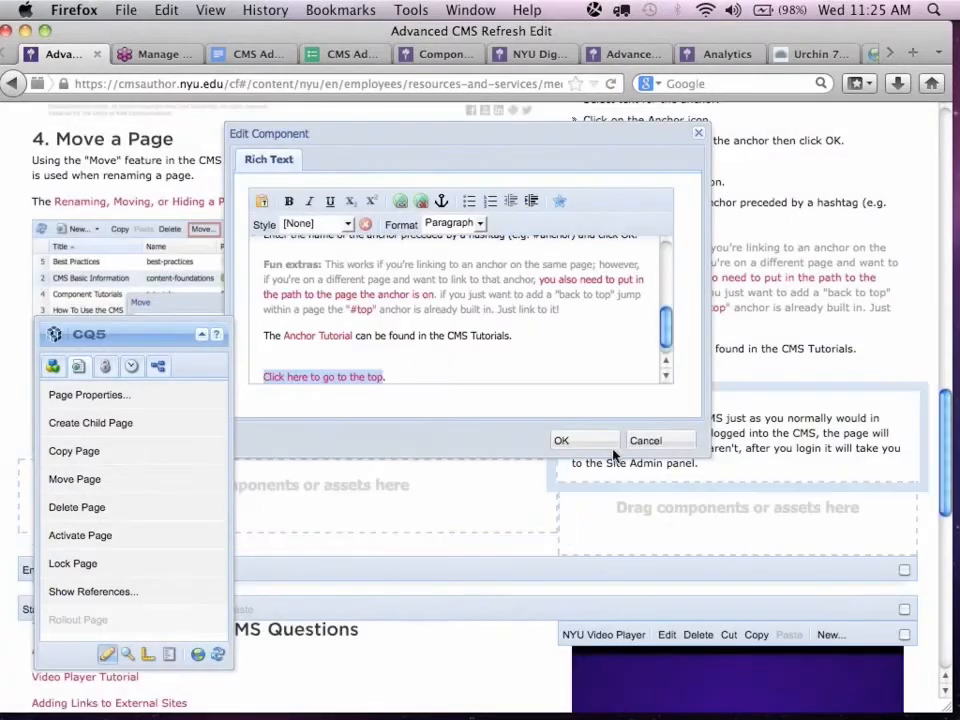
{"action": "left_click", "coordinate": [562, 441]}
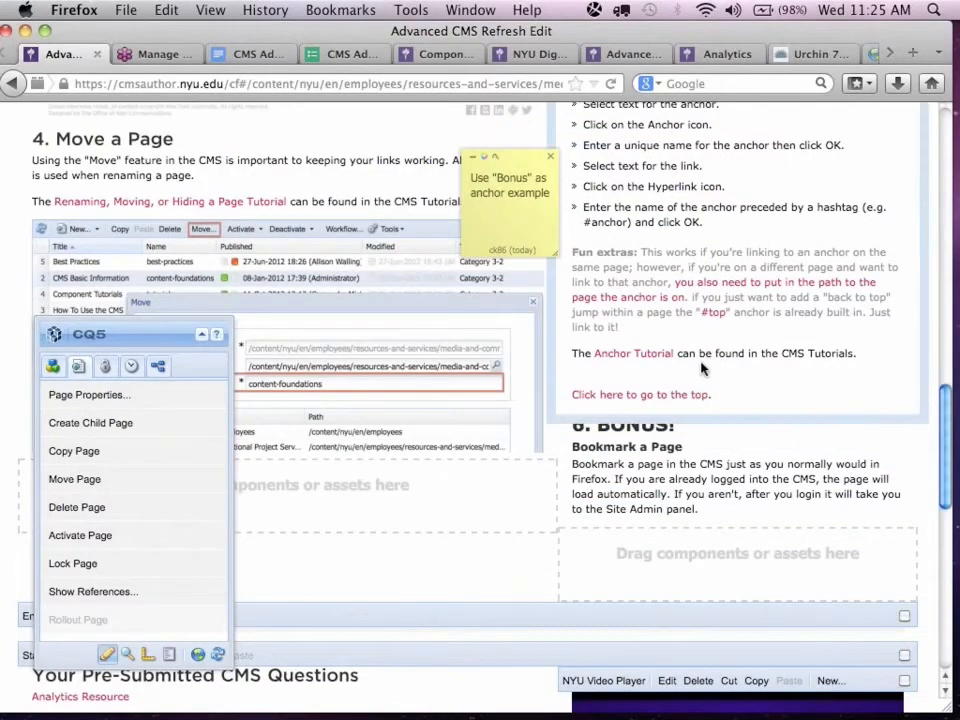
{"action": "left_click", "coordinate": [680, 394]}
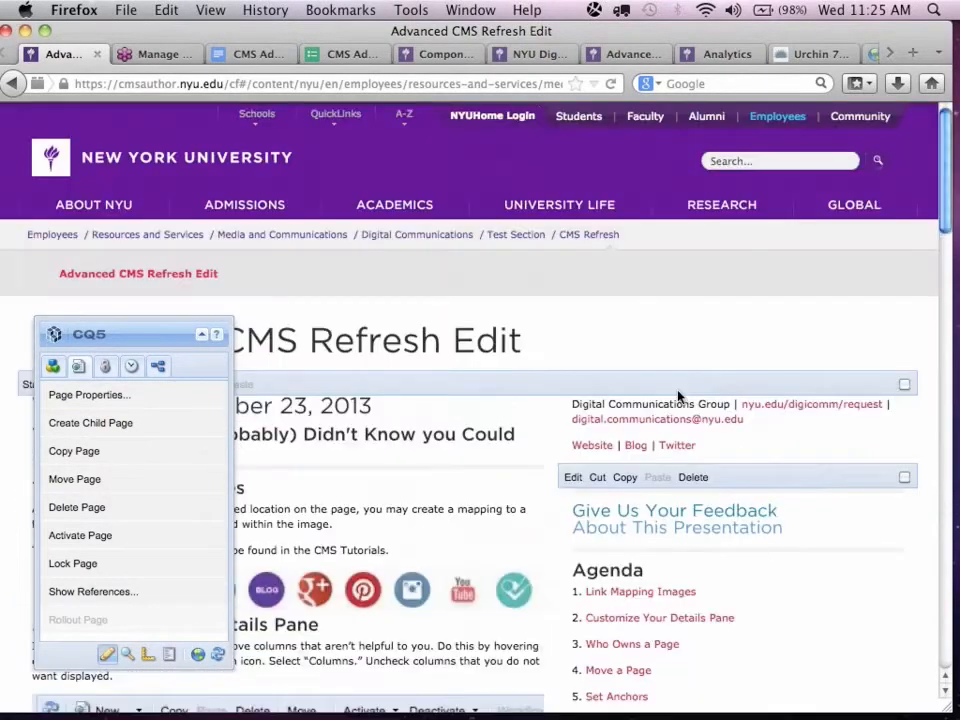
Inspect the link path behind "you also need to put in the path to the page the anchor is on" in the Set Anchors text, without changing it.
{"action": "scroll", "coordinate": [678, 397], "scroll_direction": "down", "scroll_amount": 15}
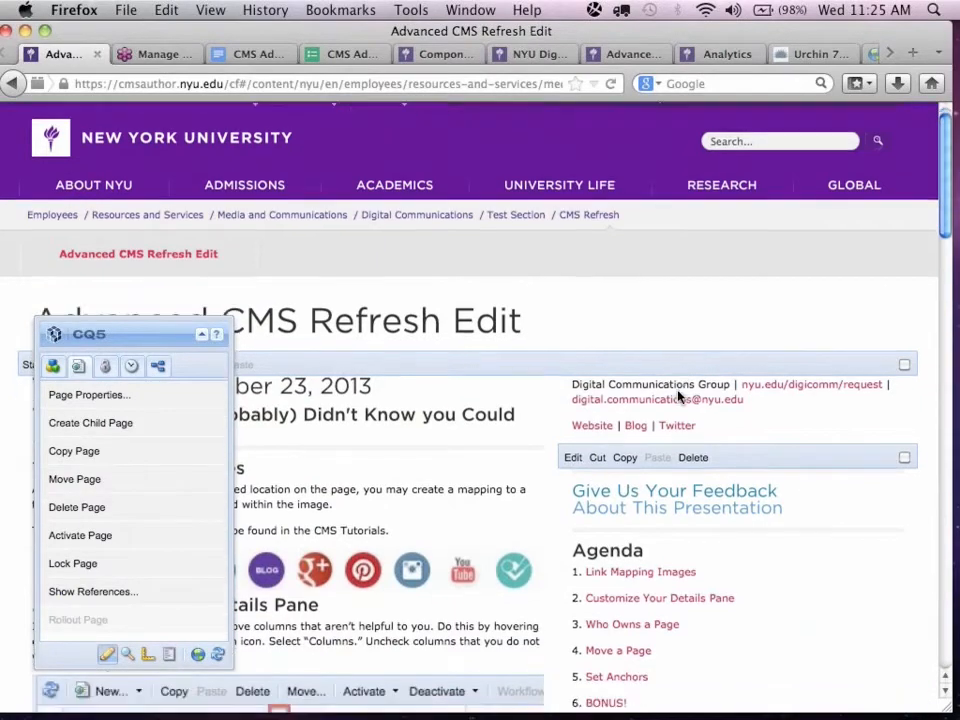
{"action": "scroll", "coordinate": [678, 397], "scroll_direction": "down", "scroll_amount": 5}
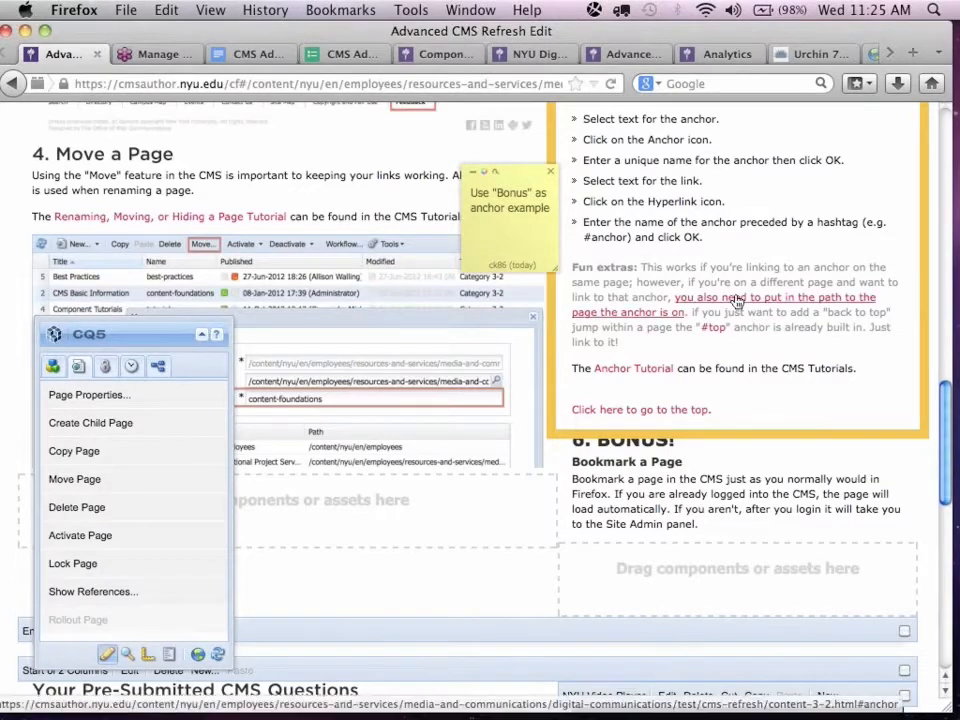
{"action": "double_click", "coordinate": [750, 343]}
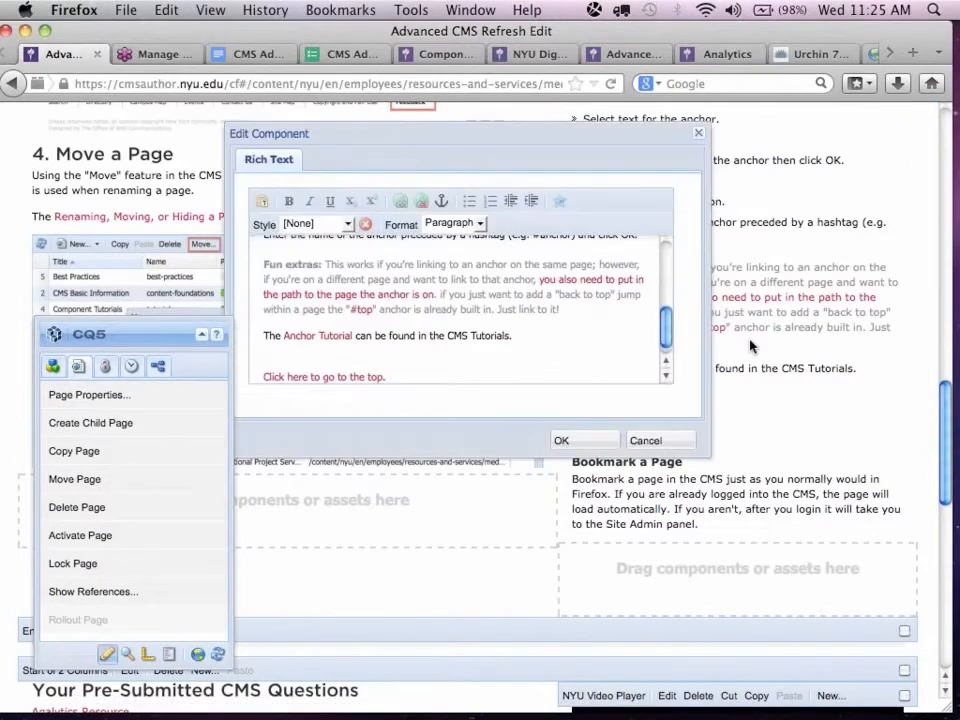
{"action": "left_click_drag", "start_coordinate": [540, 280], "coordinate": [437, 295]}
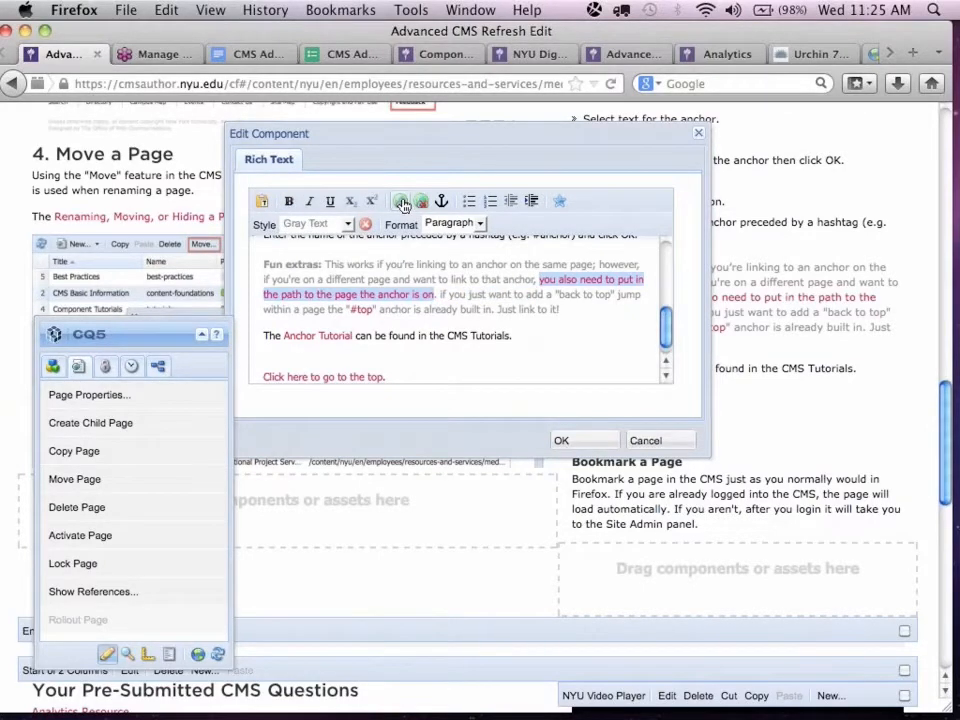
{"action": "left_click", "coordinate": [402, 202]}
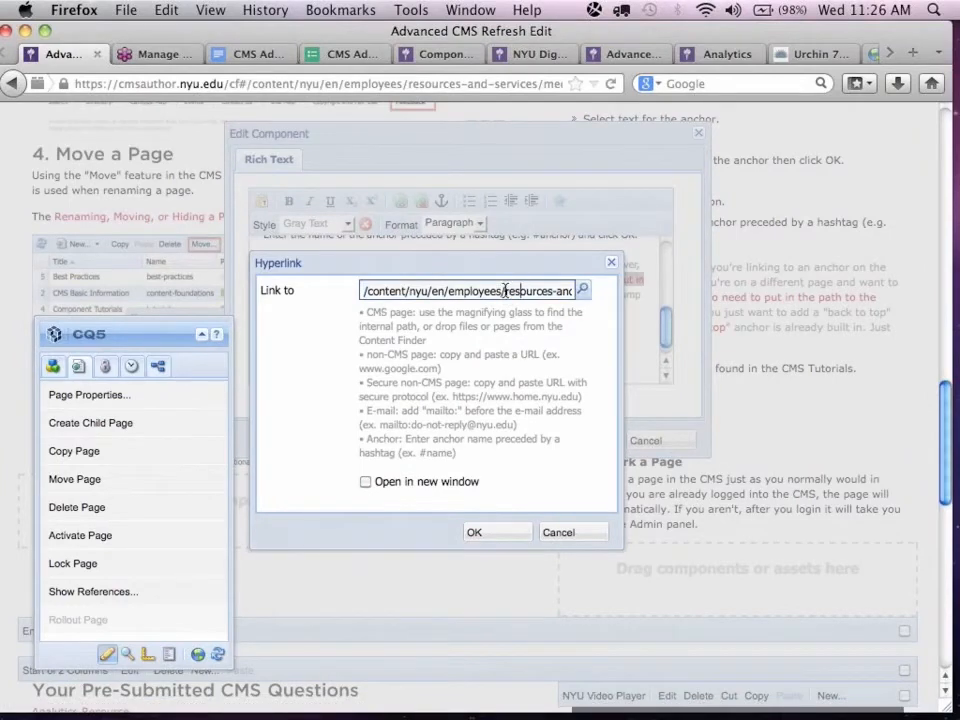
{"action": "left_click_drag", "start_coordinate": [505, 290], "coordinate": [583, 291]}
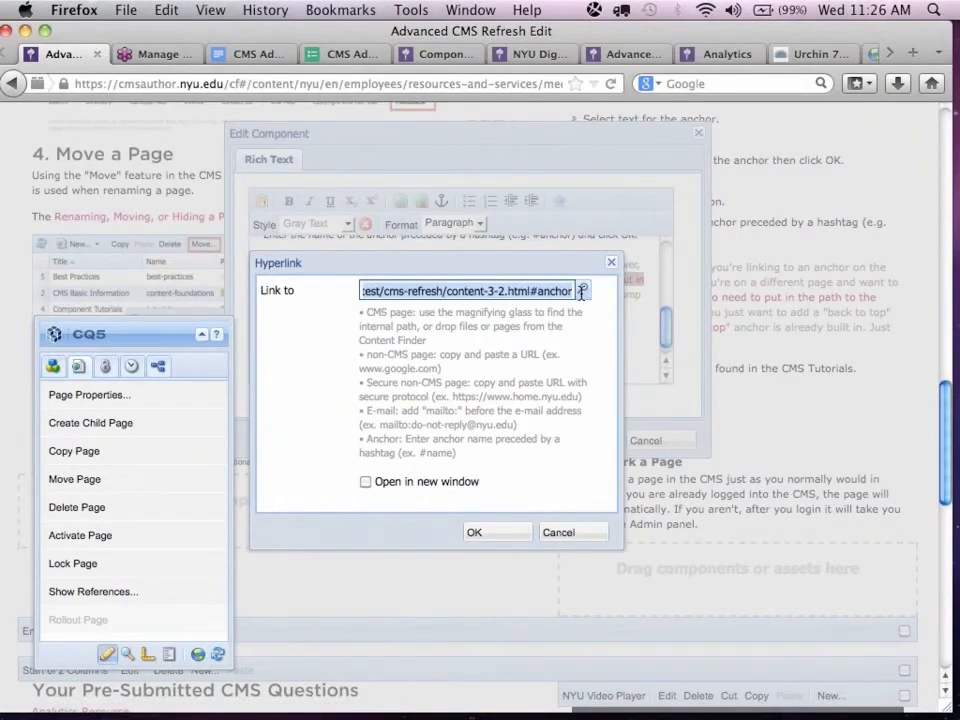
{"action": "left_click", "coordinate": [531, 291]}
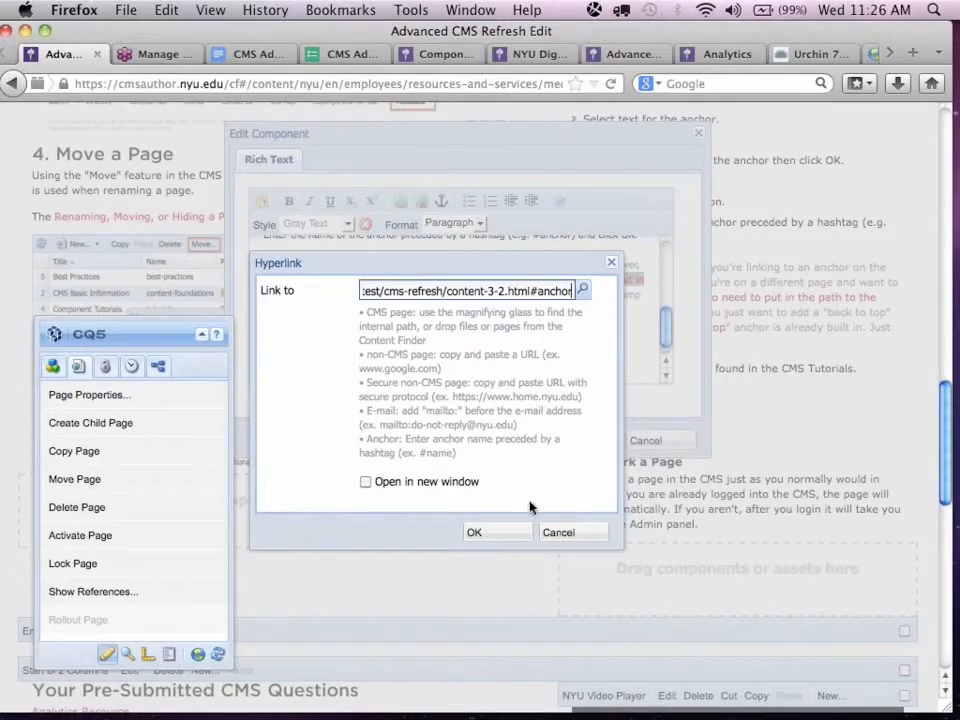
{"action": "left_click", "coordinate": [584, 537]}
{"action": "left_click", "coordinate": [645, 441]}
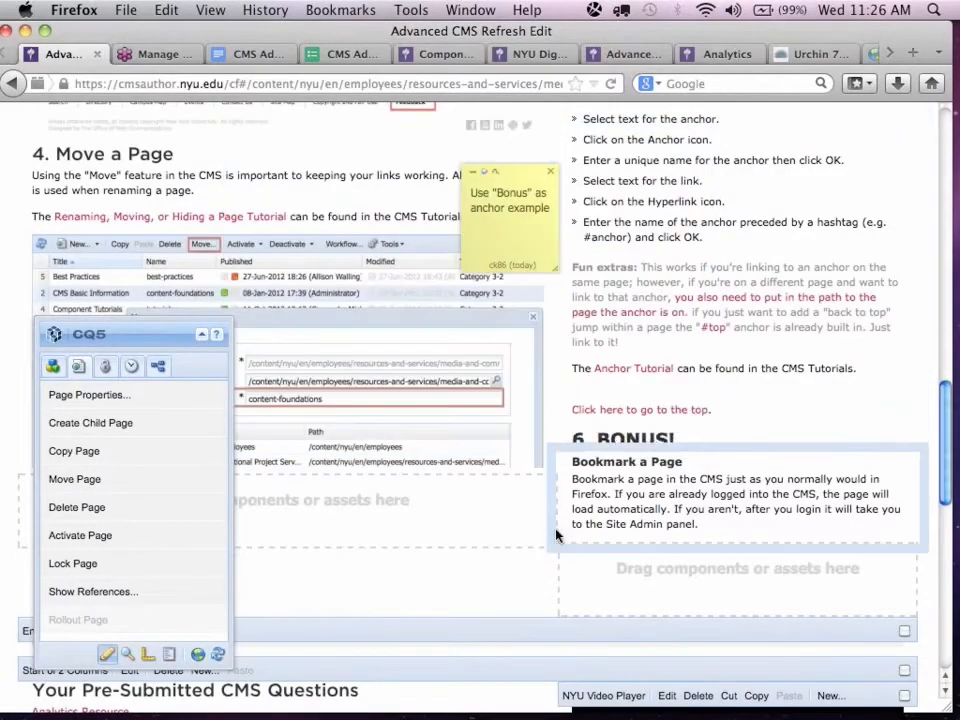
Look over the CMS Refresh section in the CQ5 WCM site admin and bring up the Component Tutorials page.
{"action": "scroll", "coordinate": [557, 537], "scroll_direction": "down", "scroll_amount": 5}
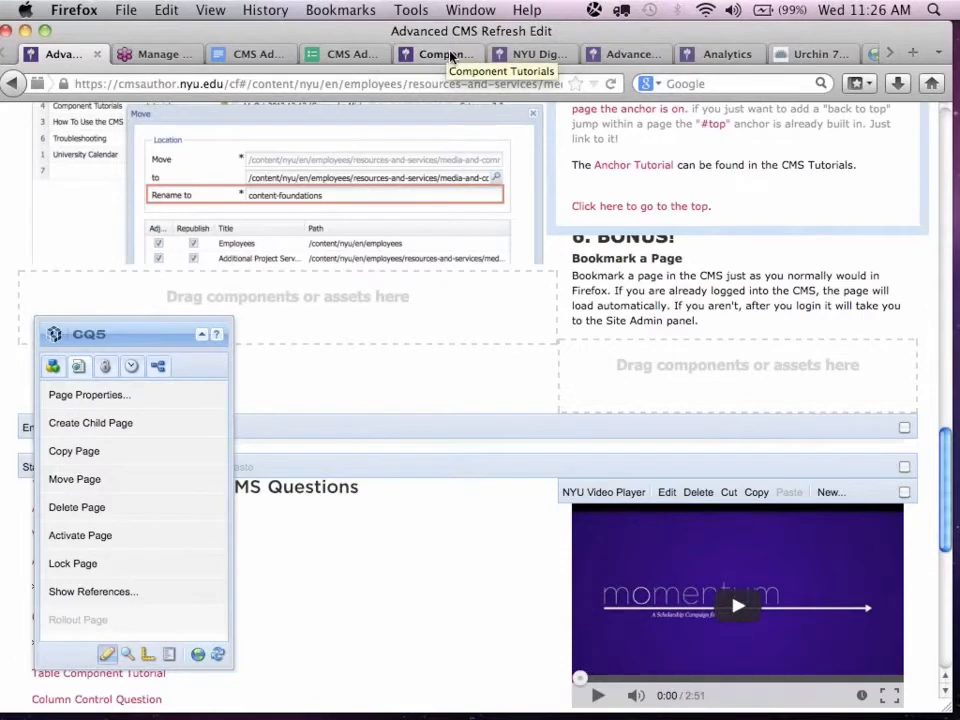
{"action": "left_click", "coordinate": [875, 54]}
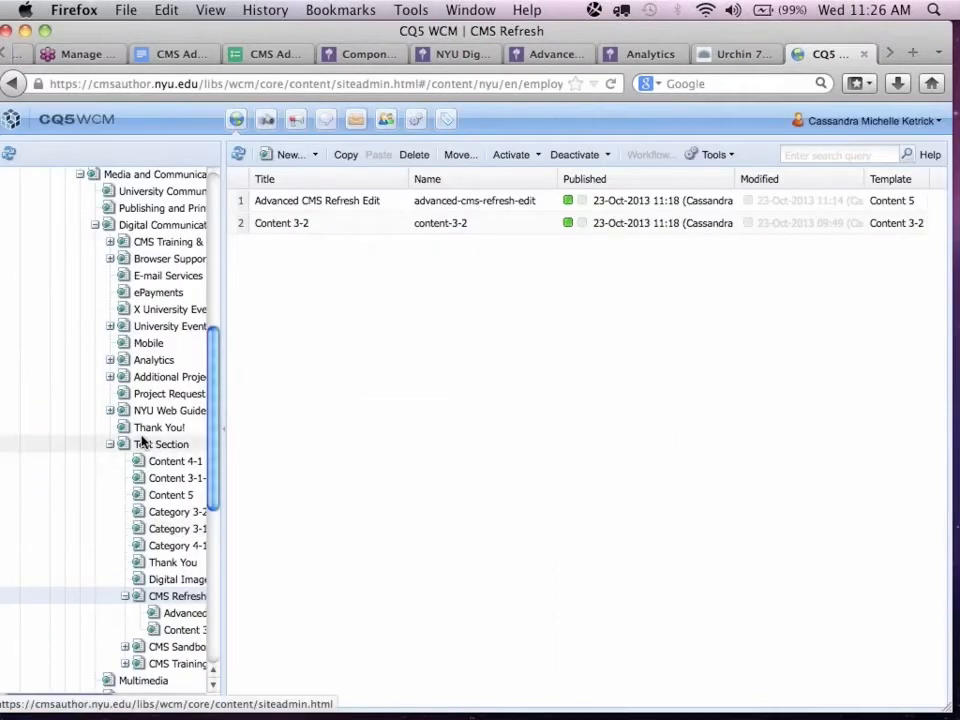
{"action": "scroll", "coordinate": [143, 440], "scroll_direction": "down", "scroll_amount": 3}
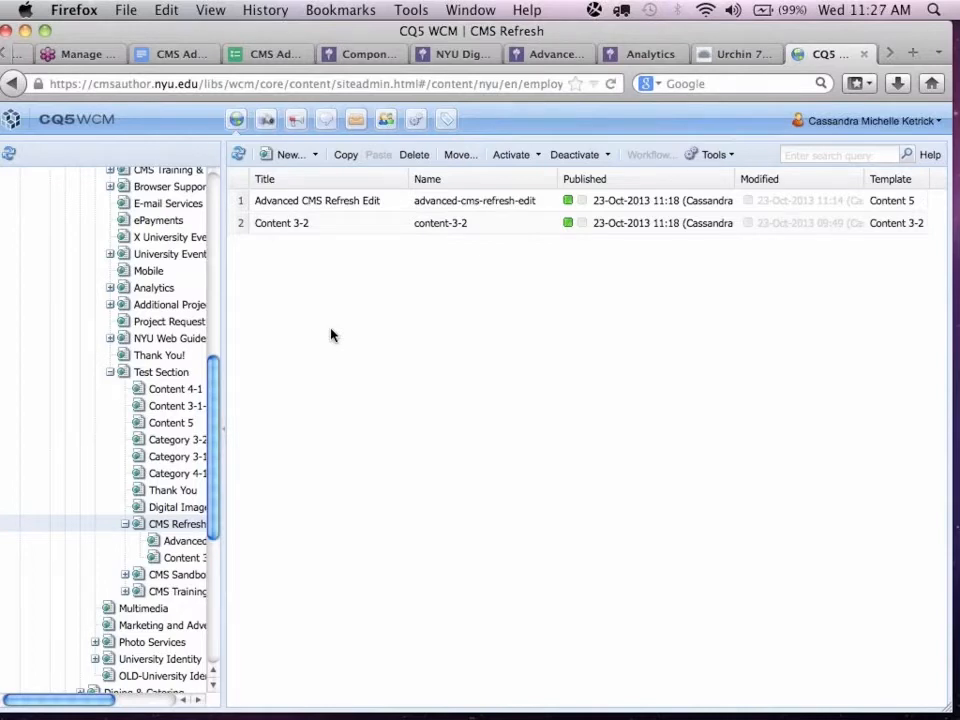
{"action": "left_click", "coordinate": [365, 54]}
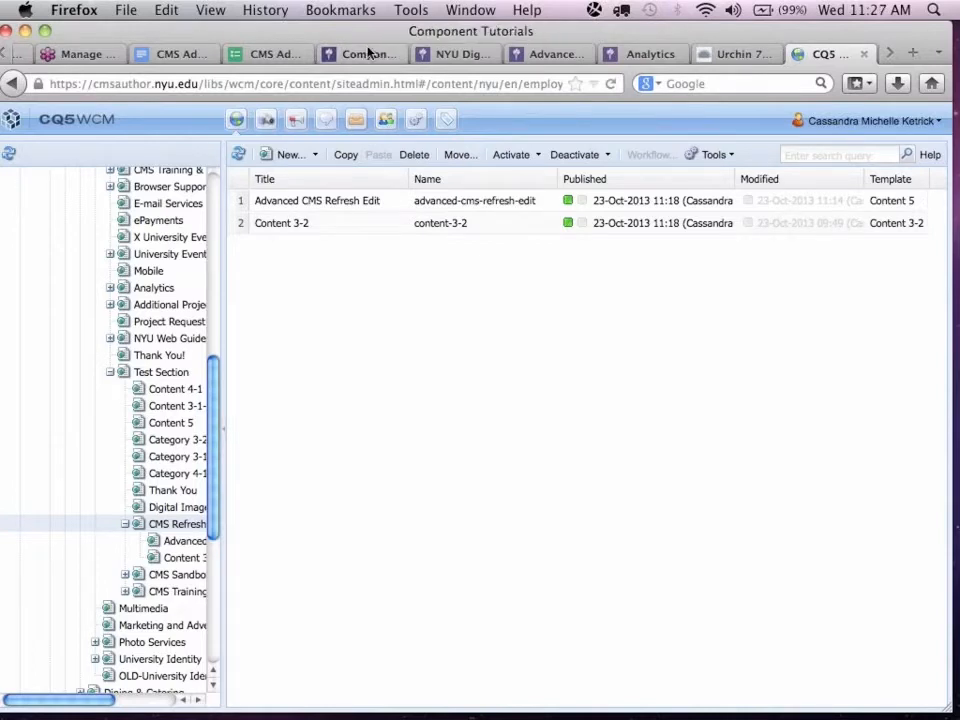
Return to the Advanced CMS Refresh Edit page and bookmark it under that name in the Bookmarks Menu folder.
{"action": "left_click", "coordinate": [22, 53]}
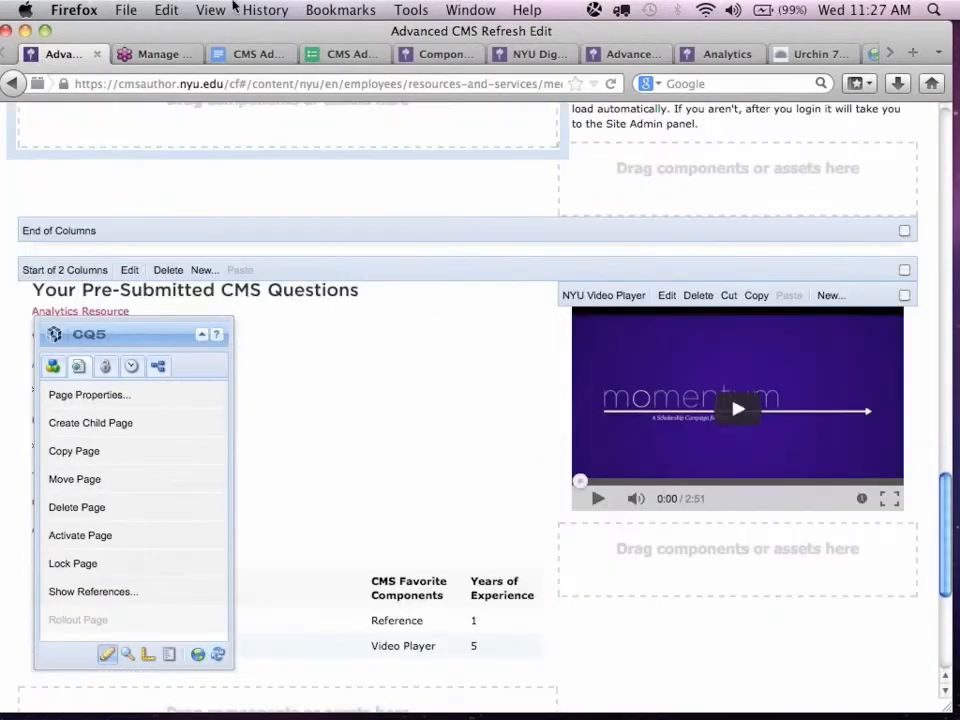
{"action": "left_click", "coordinate": [340, 10]}
{"action": "left_click", "coordinate": [375, 61]}
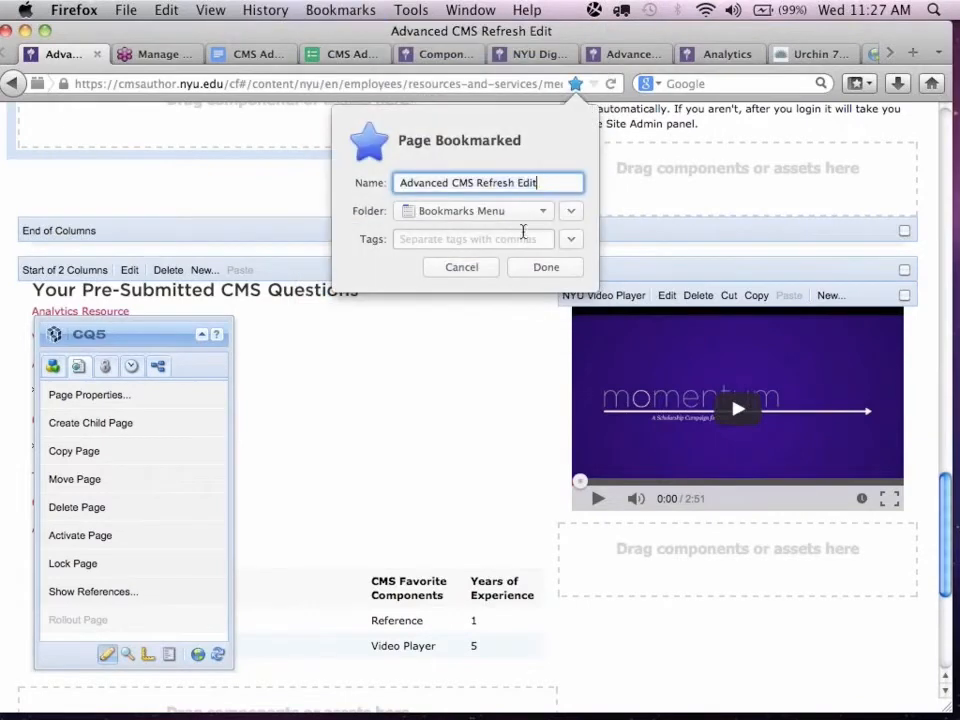
{"action": "left_click", "coordinate": [546, 267]}
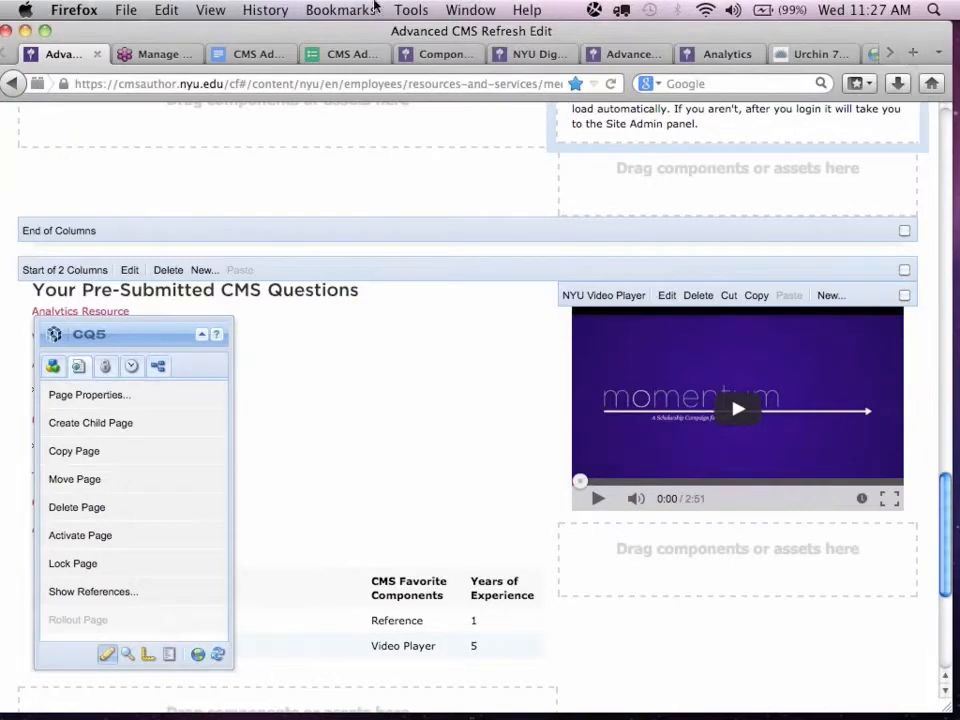
Try the Advanced CMS Refresh Edit bookmark from the page it already points to.
{"action": "left_click", "coordinate": [372, 10]}
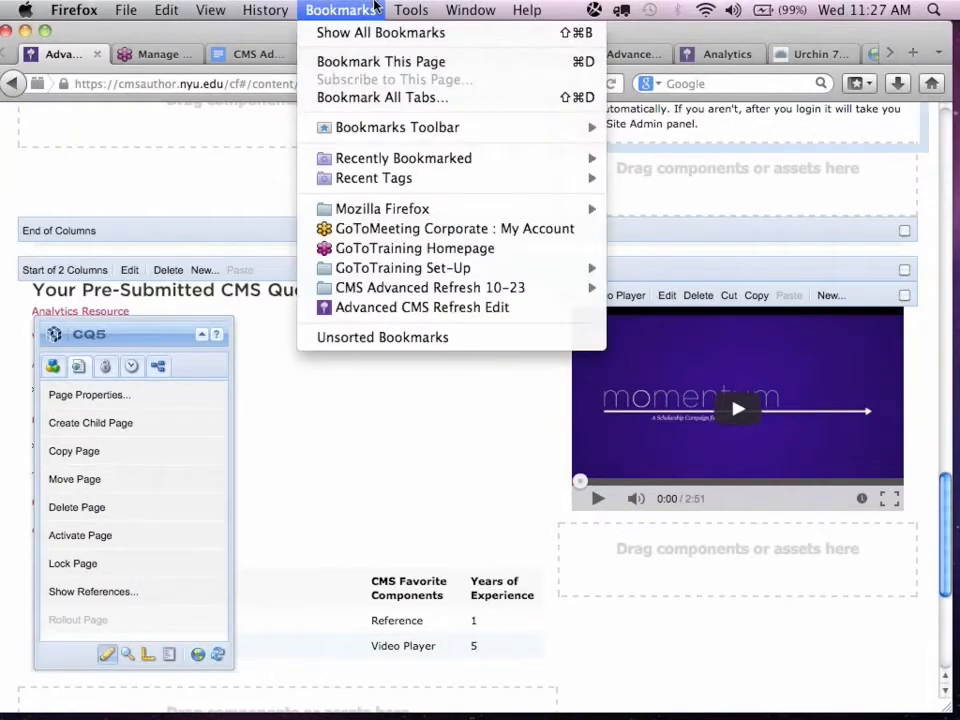
{"action": "left_click", "coordinate": [448, 310]}
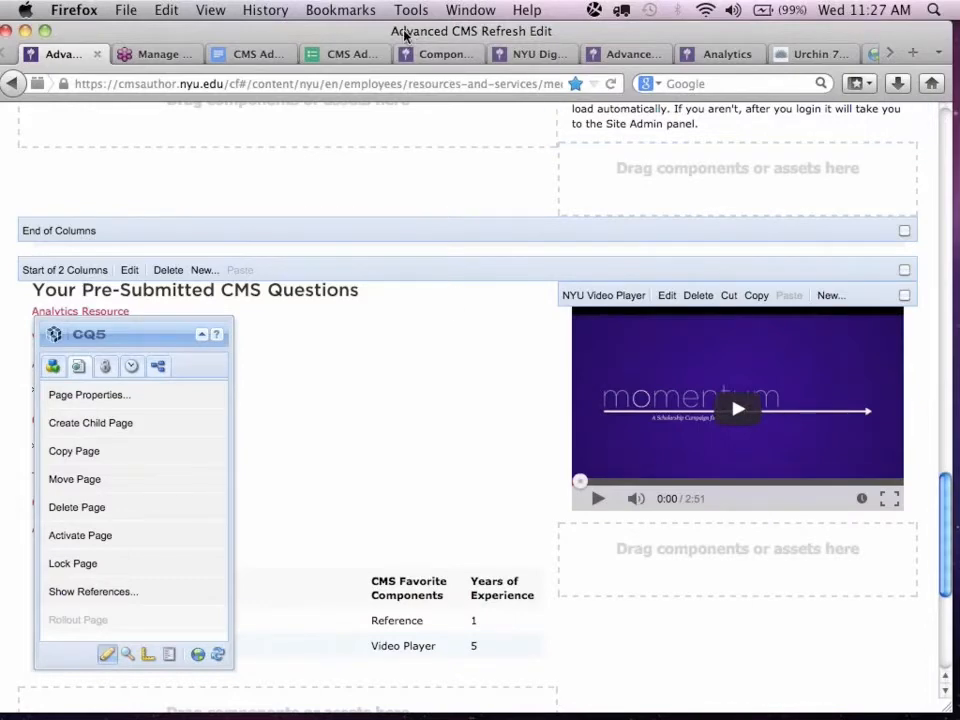
{"action": "left_click", "coordinate": [893, 54]}
{"action": "left_click", "coordinate": [893, 54]}
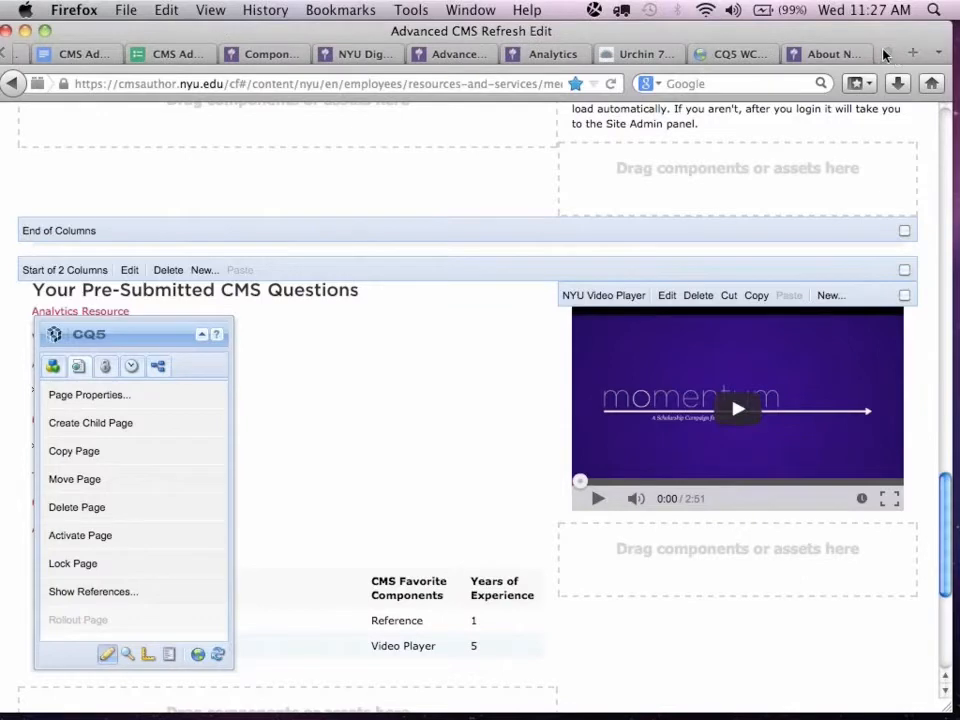
{"action": "left_click", "coordinate": [338, 10]}
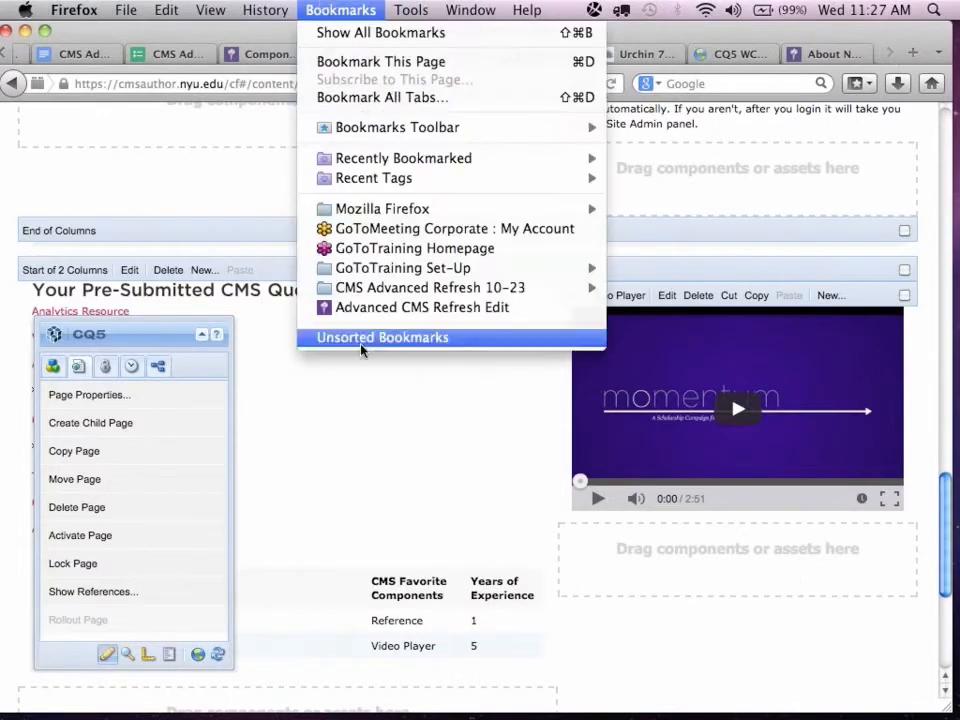
{"action": "left_click", "coordinate": [408, 311]}
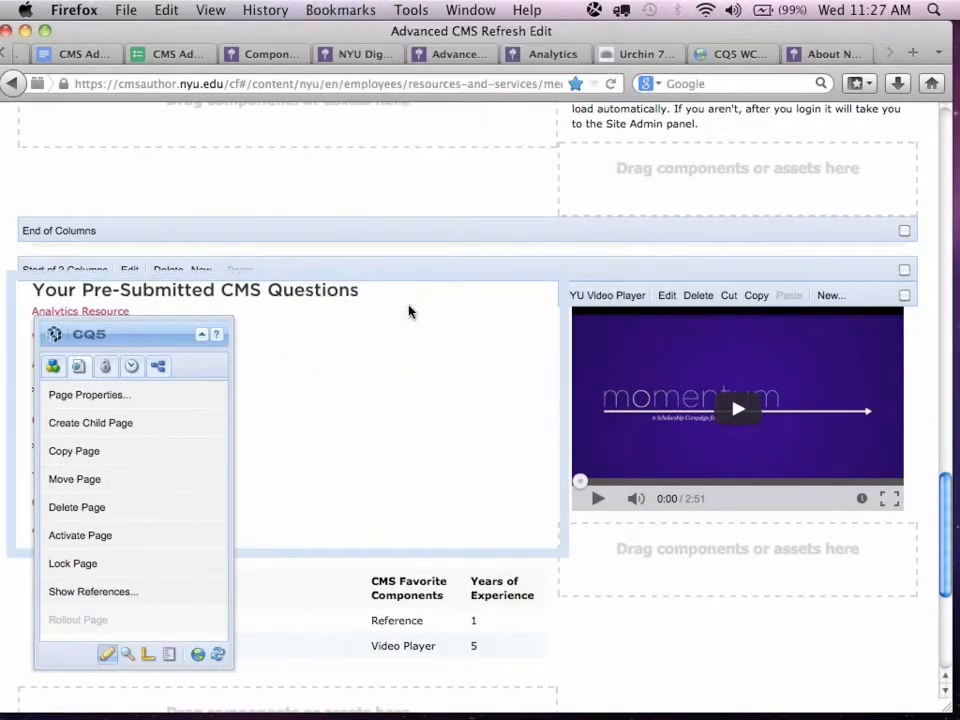
{"action": "left_click", "coordinate": [10, 57]}
{"action": "left_click", "coordinate": [10, 57]}
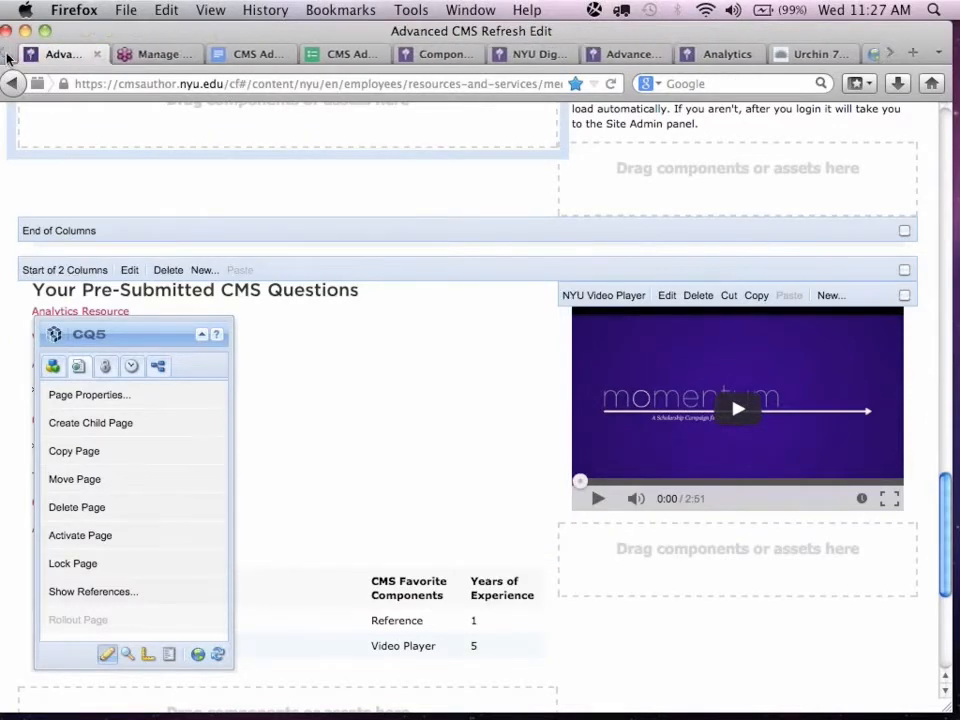
Switch to the GoToTraining Manage Training page and load the Advanced CMS Refresh Edit bookmark in its place.
{"action": "left_click", "coordinate": [115, 55]}
{"action": "left_click", "coordinate": [355, 10]}
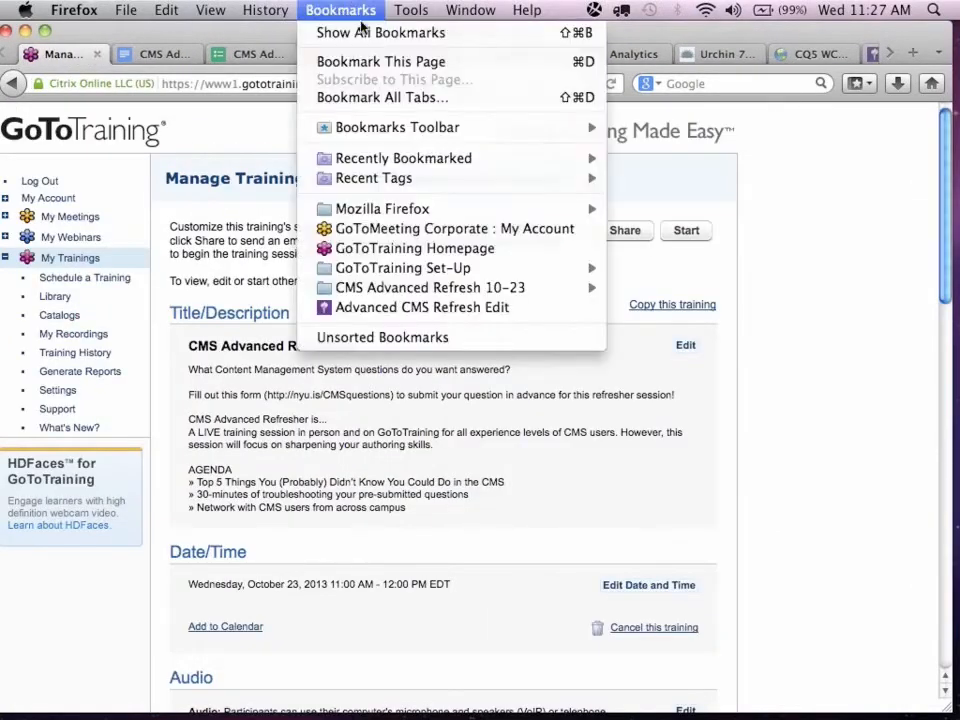
{"action": "left_click", "coordinate": [382, 307]}
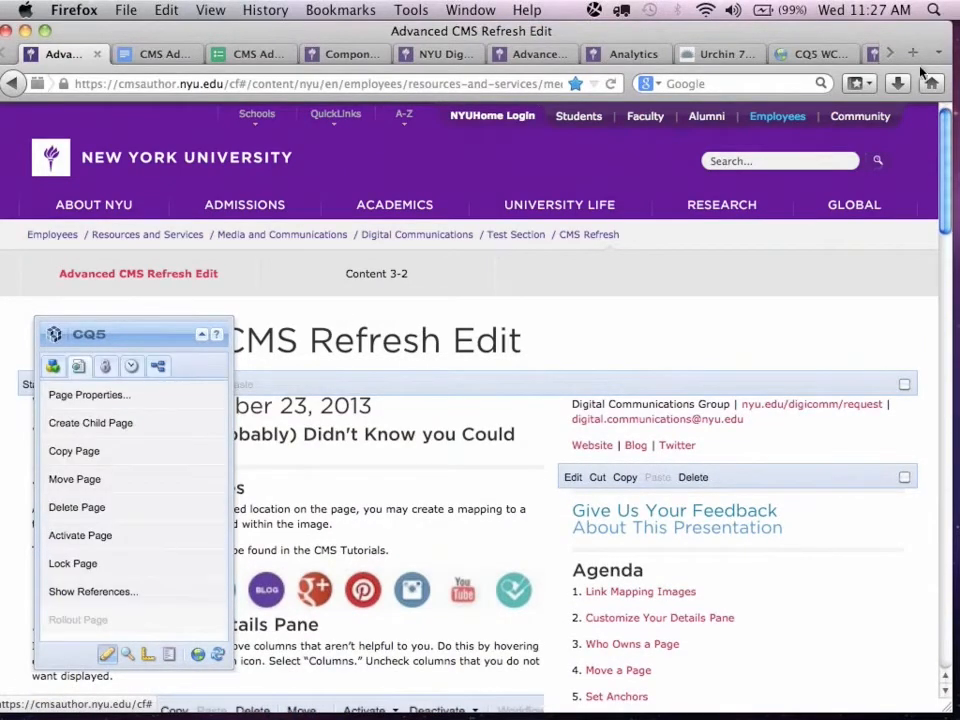
Move the CQ5 sidekick off the "Your Pre-Submitted CMS Questions" list and switch to GoToMeeting.
{"action": "scroll", "coordinate": [947, 145], "scroll_direction": "down", "scroll_amount": 2}
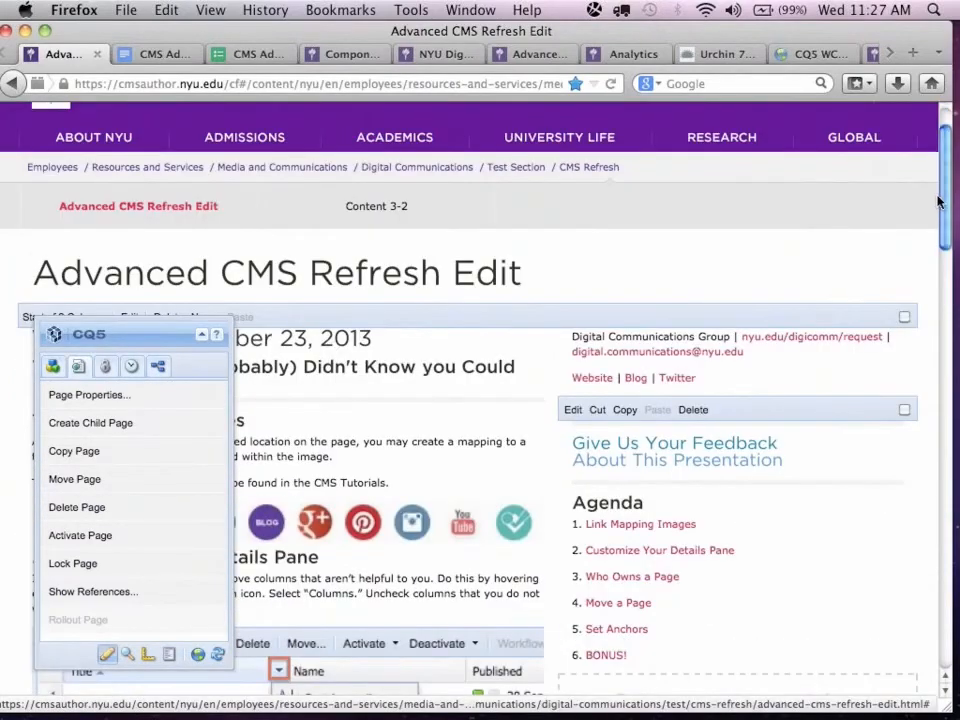
{"action": "scroll", "coordinate": [947, 205], "scroll_direction": "down", "scroll_amount": 5}
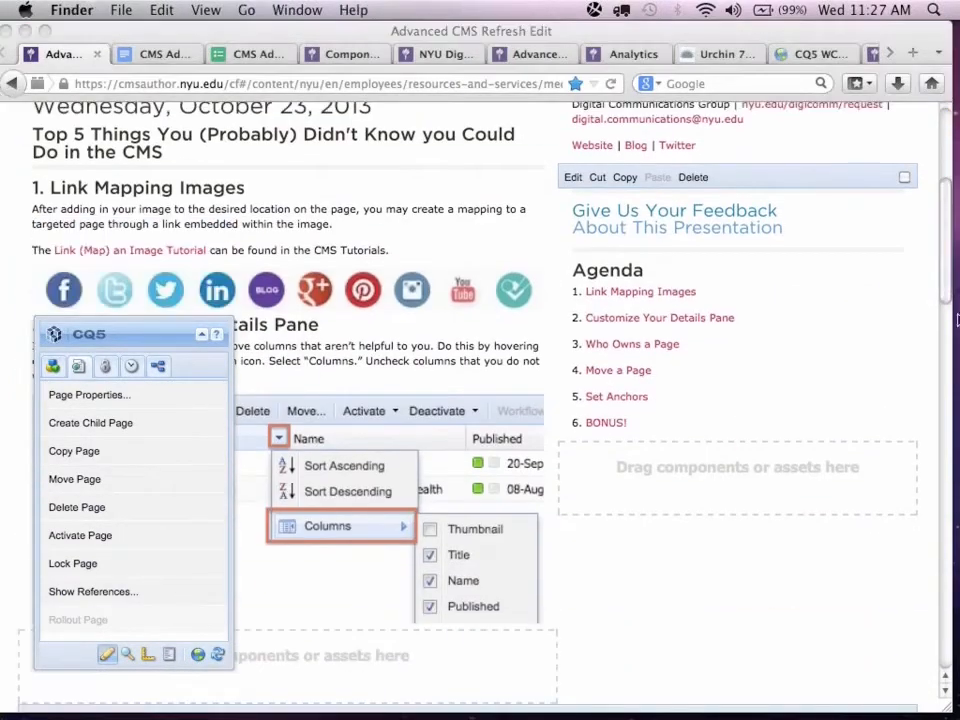
{"action": "scroll", "coordinate": [940, 400], "scroll_direction": "down", "scroll_amount": 7}
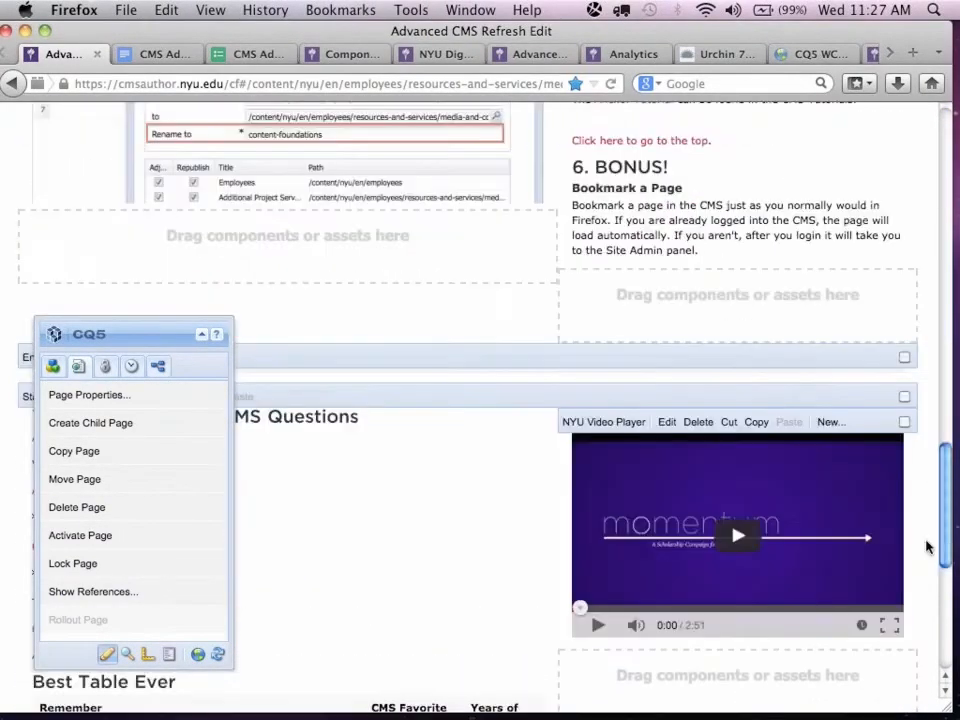
{"action": "left_click_drag", "start_coordinate": [113, 335], "coordinate": [760, 183]}
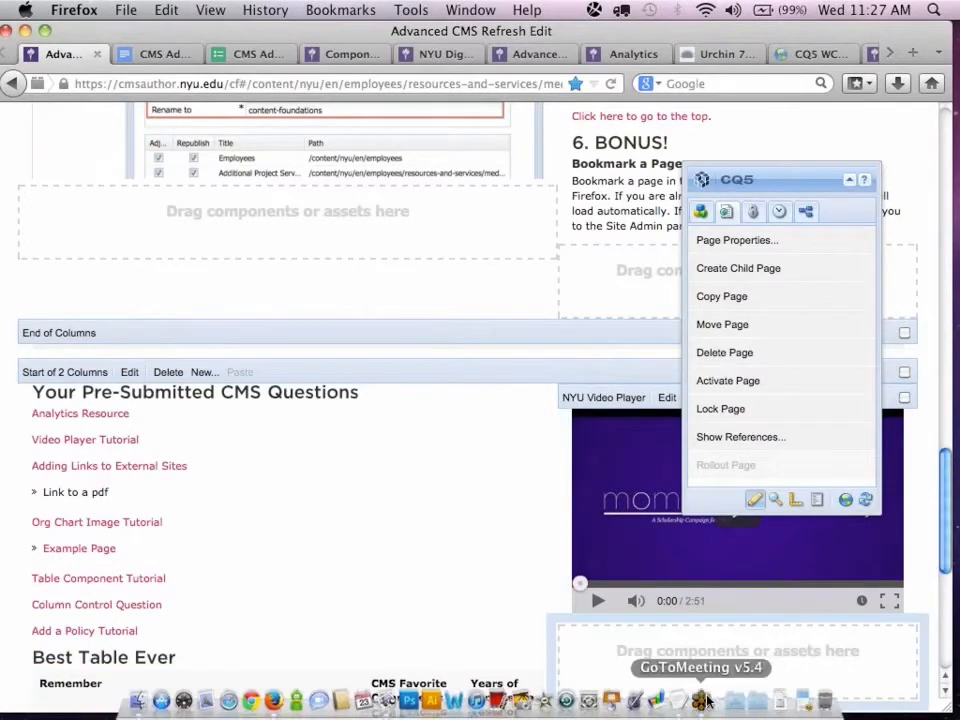
{"action": "left_click", "coordinate": [707, 700]}
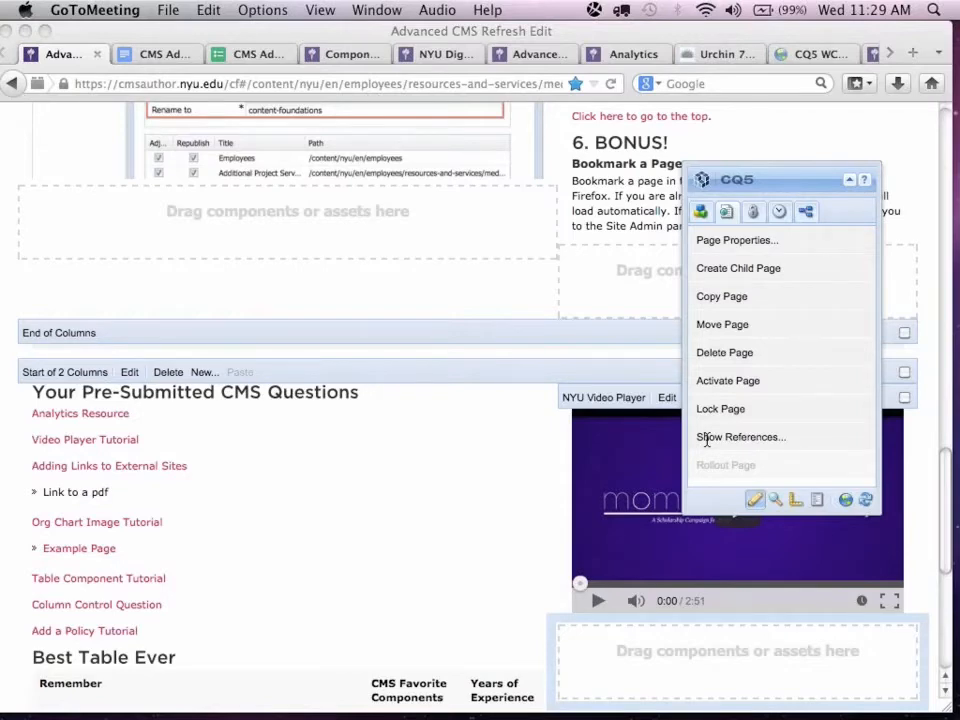
Return to Firefox, open the social media icons image component for editing and inspect its Image settings.
{"action": "left_click", "coordinate": [415, 378]}
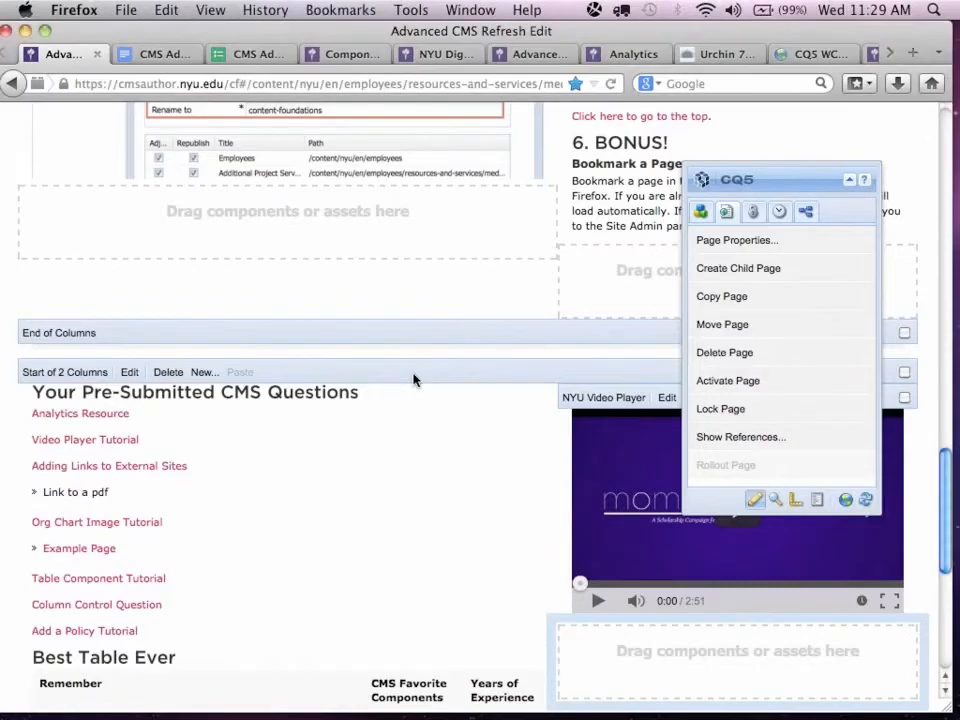
{"action": "scroll", "coordinate": [414, 379], "scroll_direction": "down", "scroll_amount": 1}
{"action": "scroll", "coordinate": [415, 378], "scroll_direction": "up", "scroll_amount": 15}
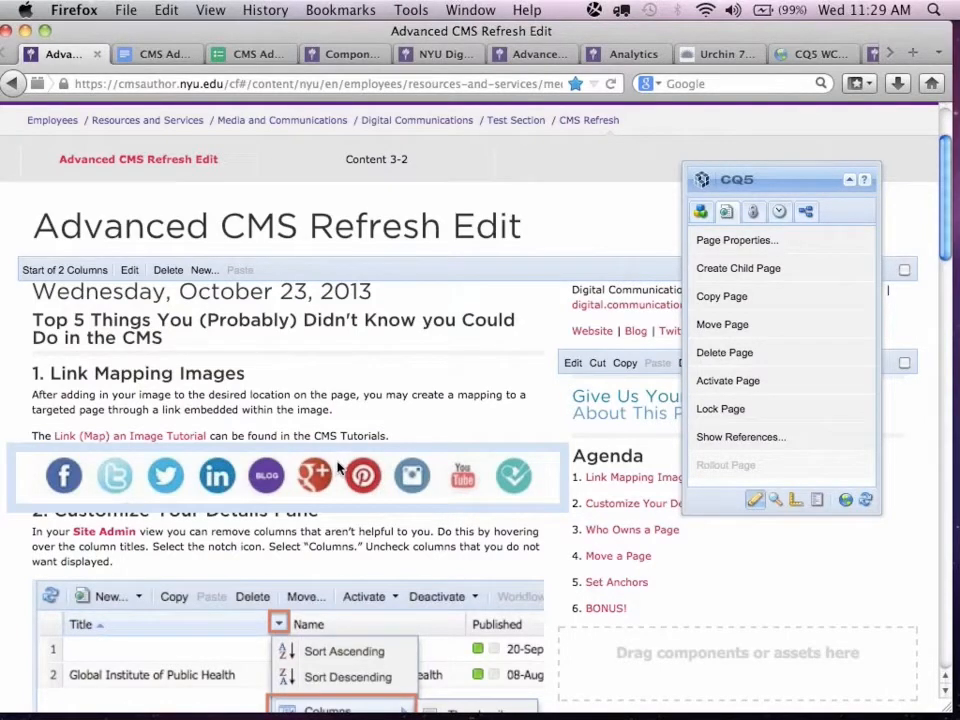
{"action": "double_click", "coordinate": [340, 468]}
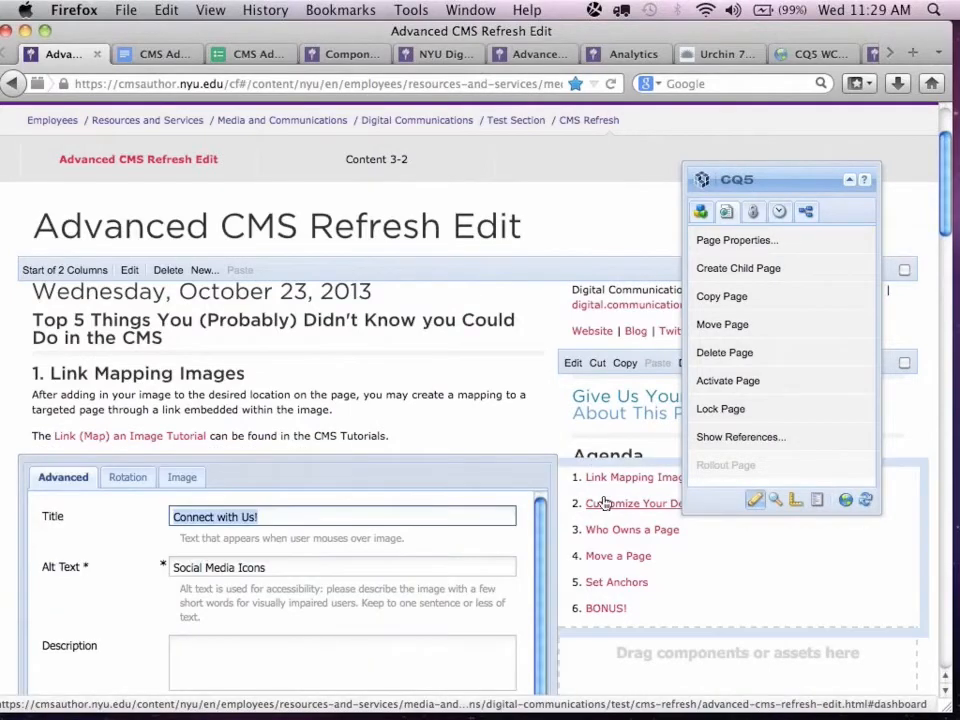
{"action": "scroll", "coordinate": [292, 568], "scroll_direction": "down", "scroll_amount": 4}
{"action": "scroll", "coordinate": [183, 462], "scroll_direction": "down", "scroll_amount": 1}
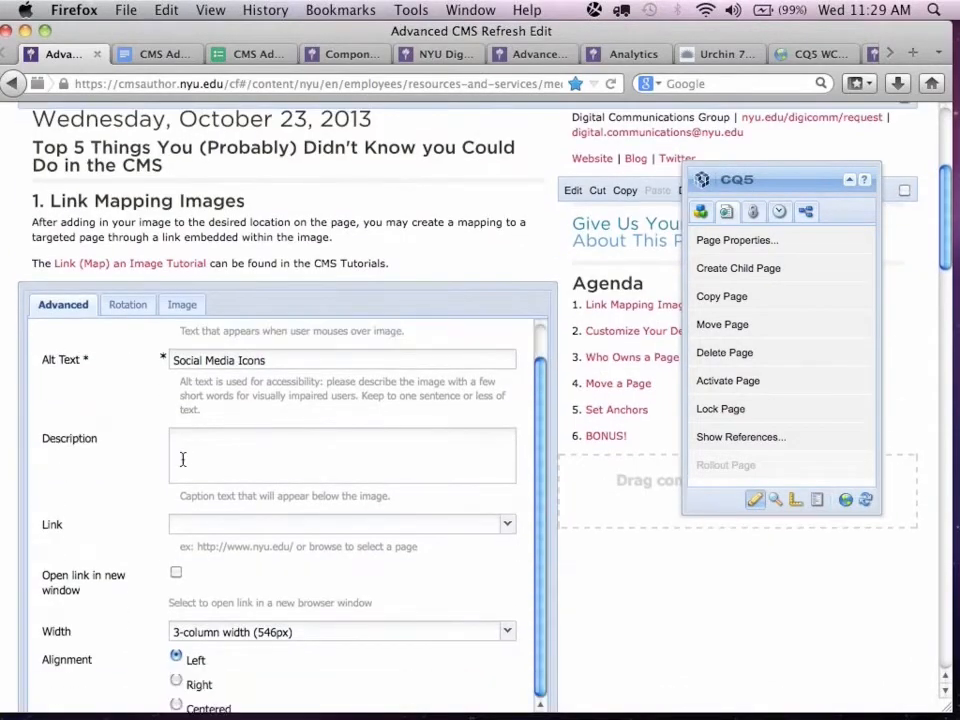
{"action": "left_click", "coordinate": [183, 304]}
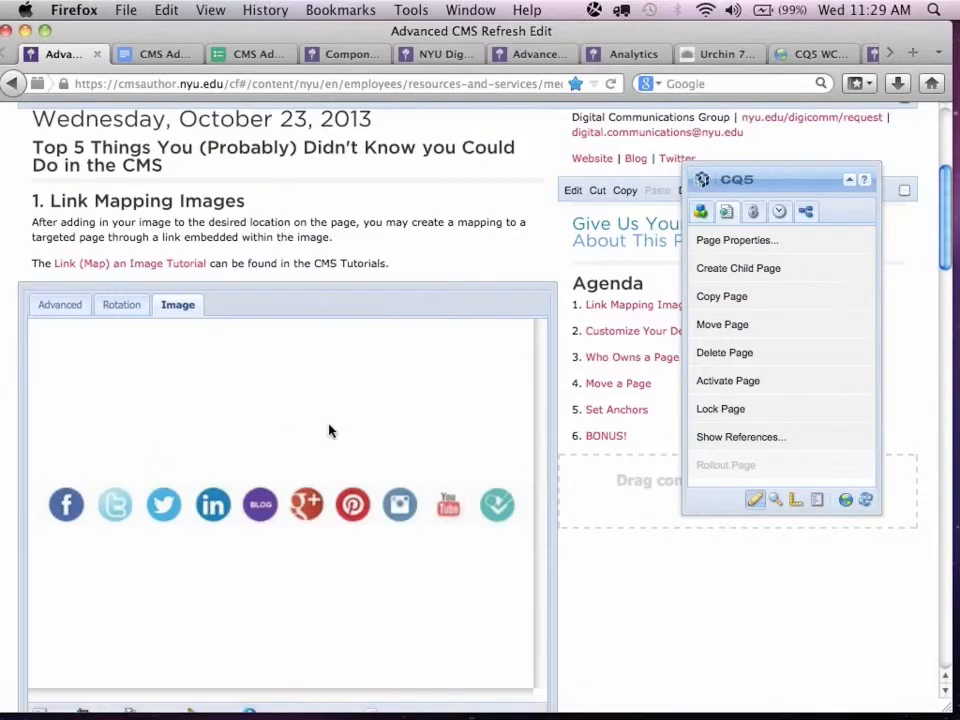
{"action": "scroll", "coordinate": [328, 431], "scroll_direction": "down", "scroll_amount": 2}
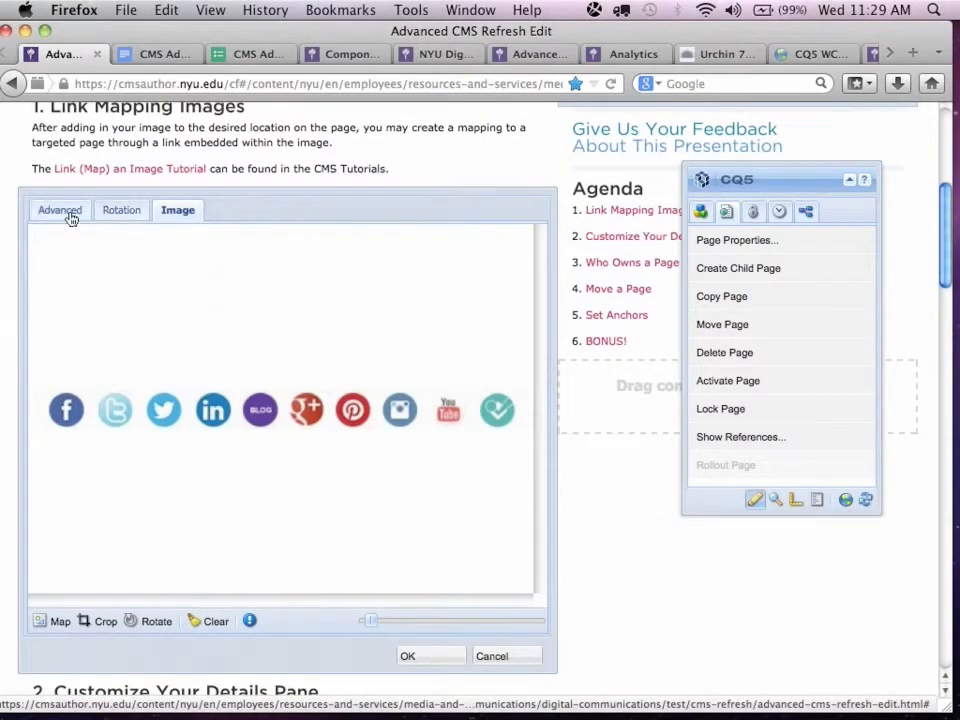
Examine the icon image's Alt Text among its Advanced settings and close the dialog without saving.
{"action": "left_click", "coordinate": [70, 216]}
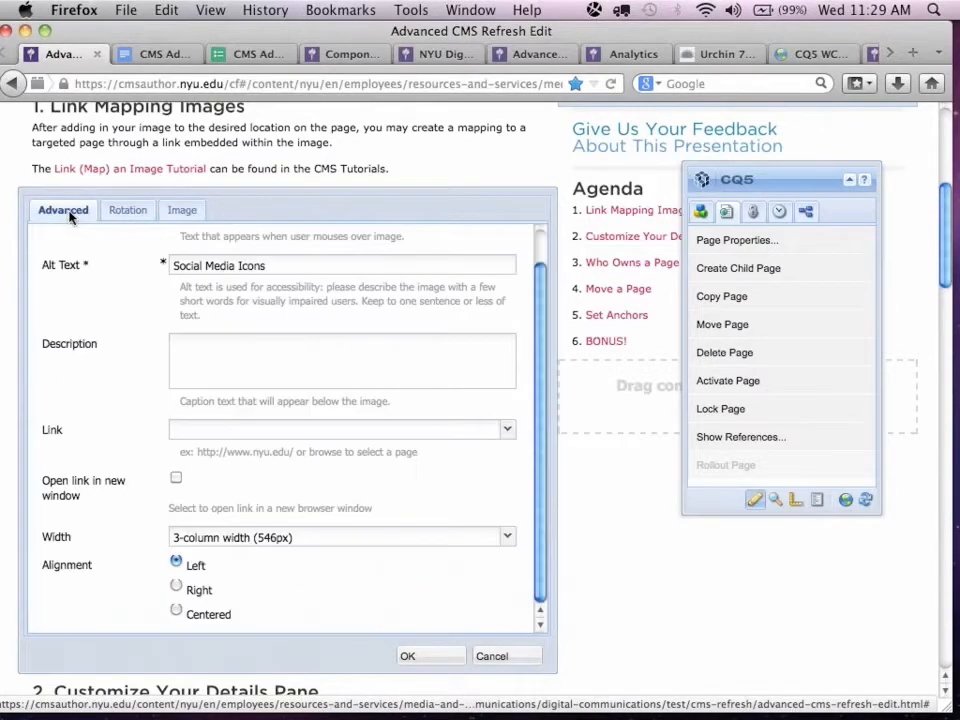
{"action": "left_click", "coordinate": [287, 265]}
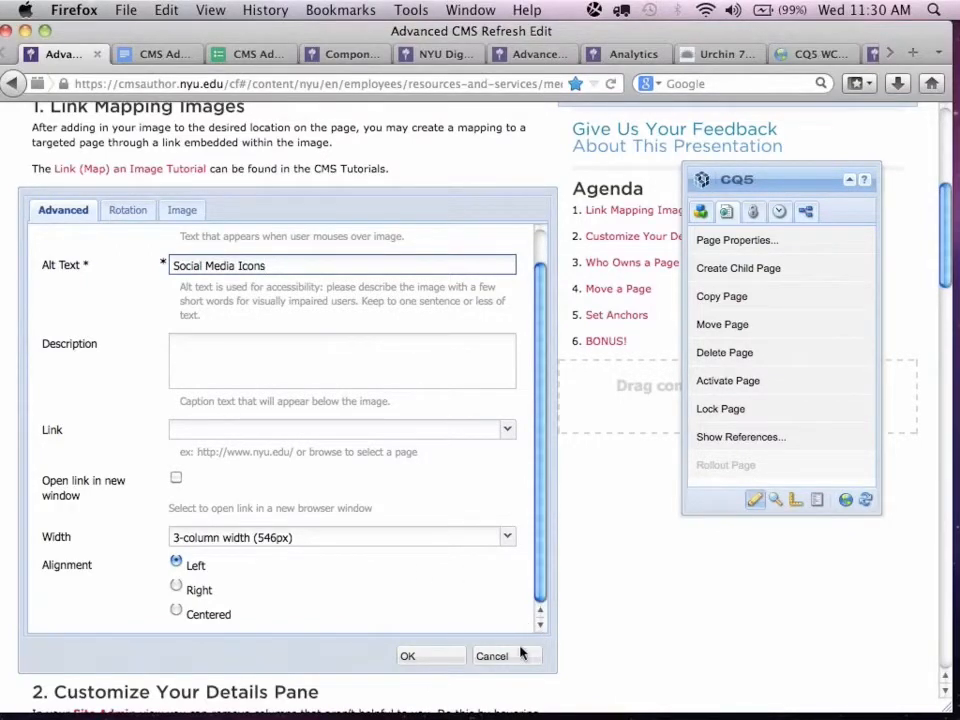
{"action": "left_click", "coordinate": [491, 656]}
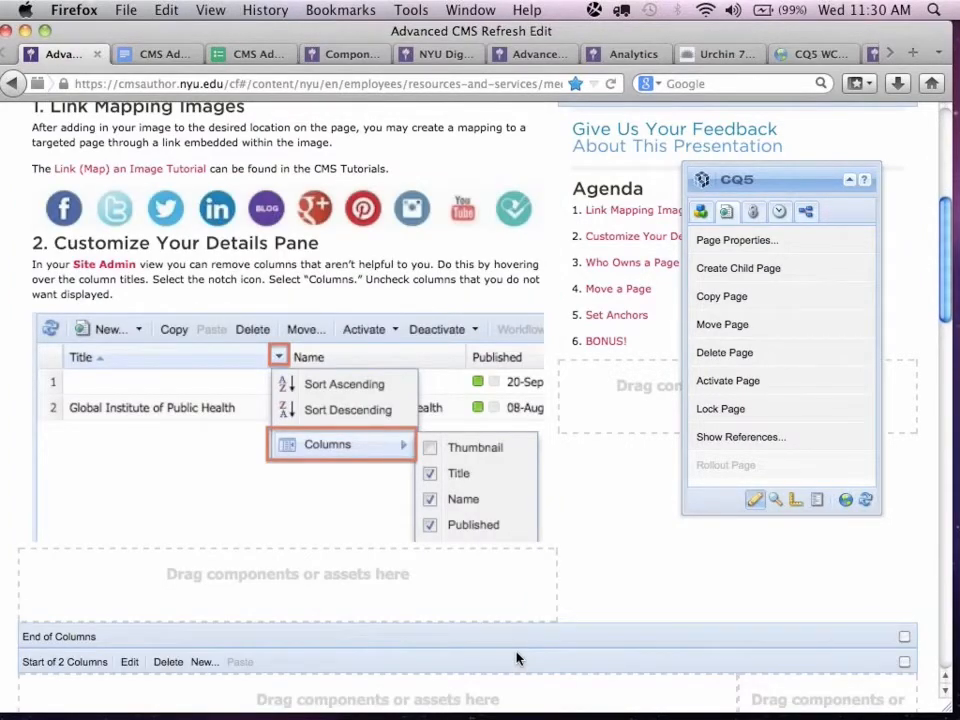
Switch to the published Advanced CMS Refresh page and find Analytics Resource under "Your Pre-Submitted CMS Questions".
{"action": "scroll", "coordinate": [568, 476], "scroll_direction": "down", "scroll_amount": 5}
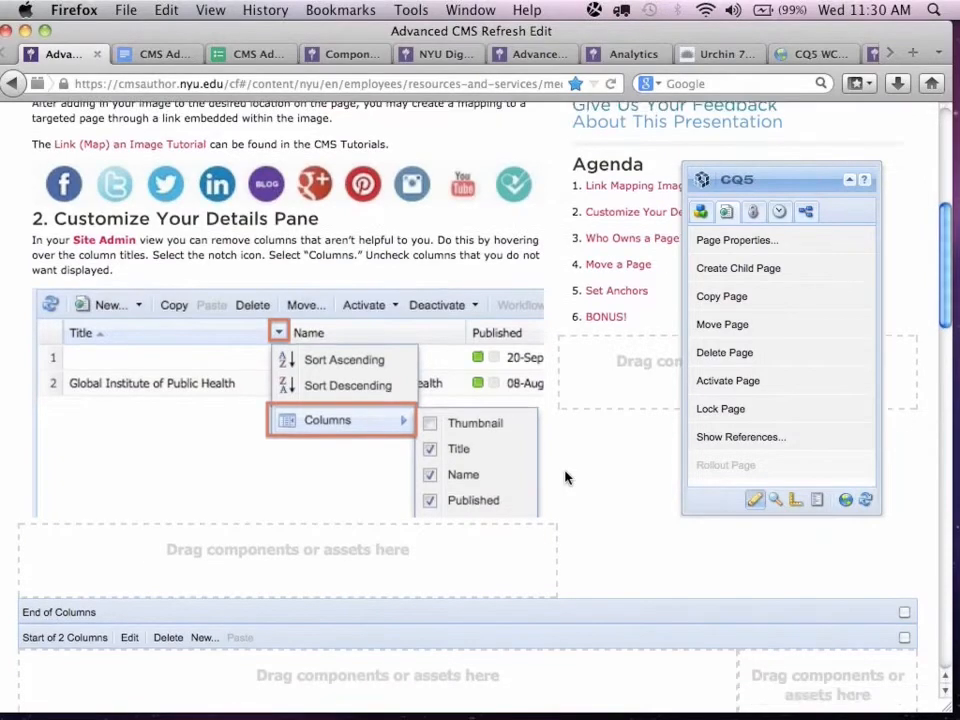
{"action": "scroll", "coordinate": [566, 478], "scroll_direction": "down", "scroll_amount": 8}
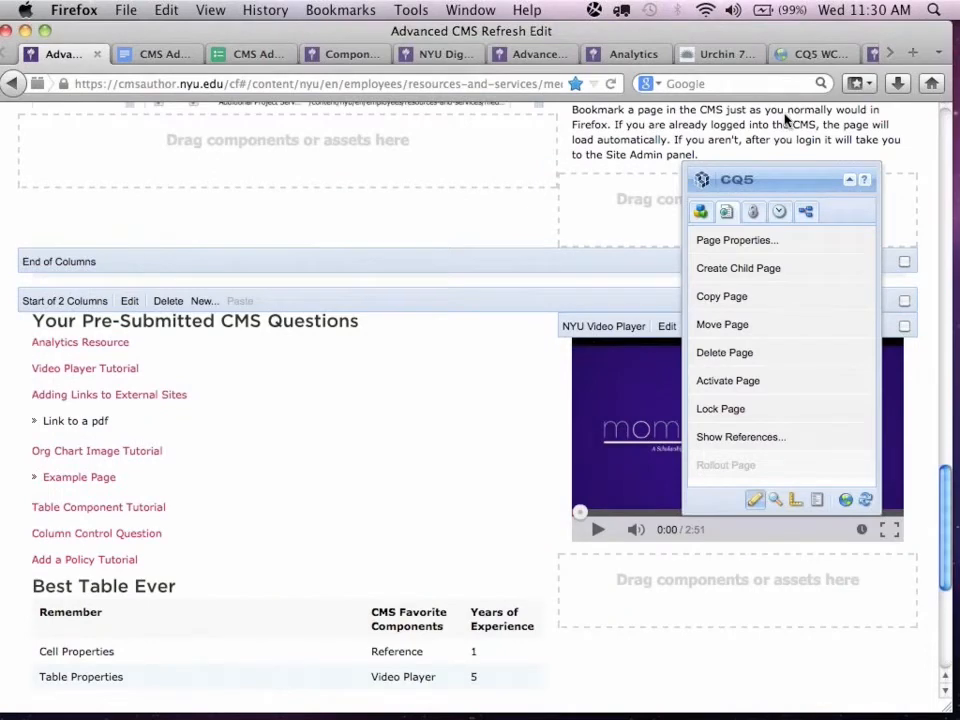
{"action": "scroll", "coordinate": [300, 400], "scroll_direction": "down", "scroll_amount": 1}
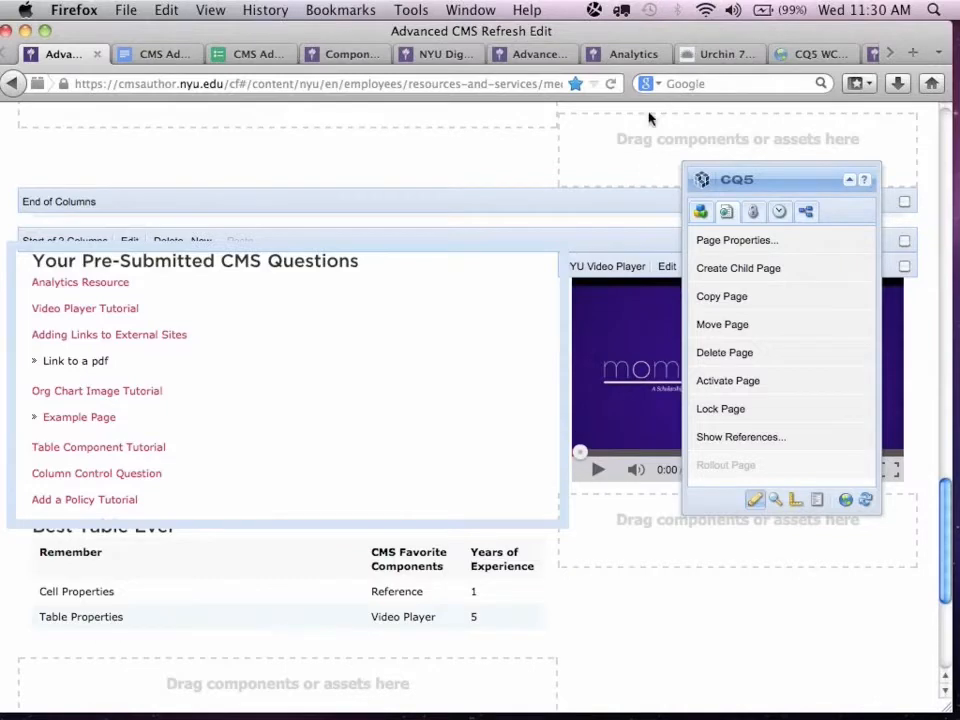
{"action": "scroll", "coordinate": [324, 425], "scroll_direction": "down", "scroll_amount": 1}
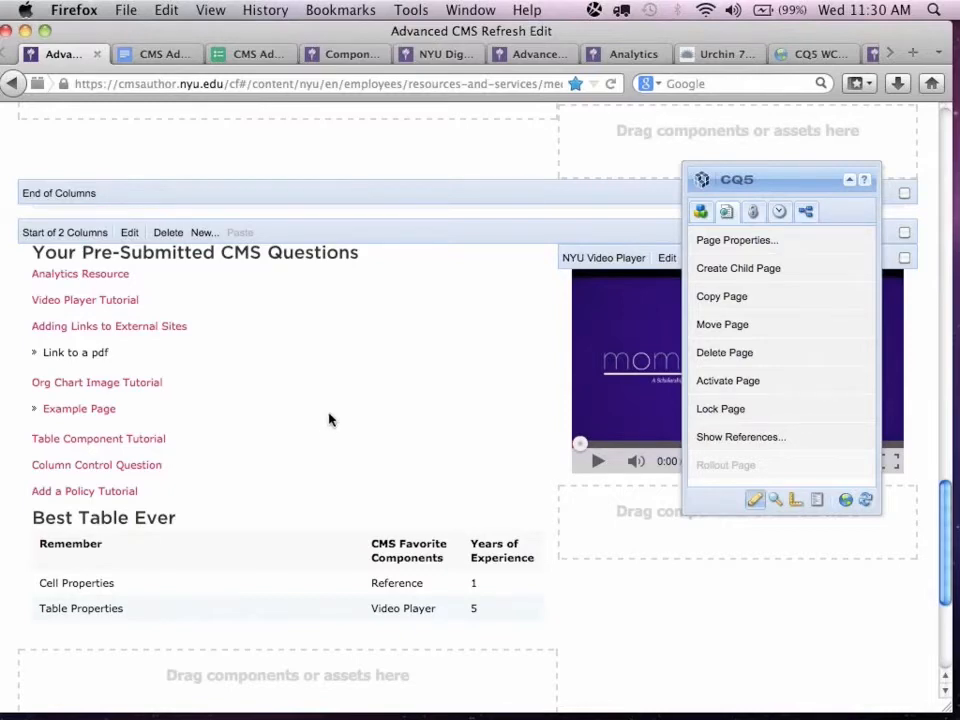
{"action": "left_click", "coordinate": [720, 58]}
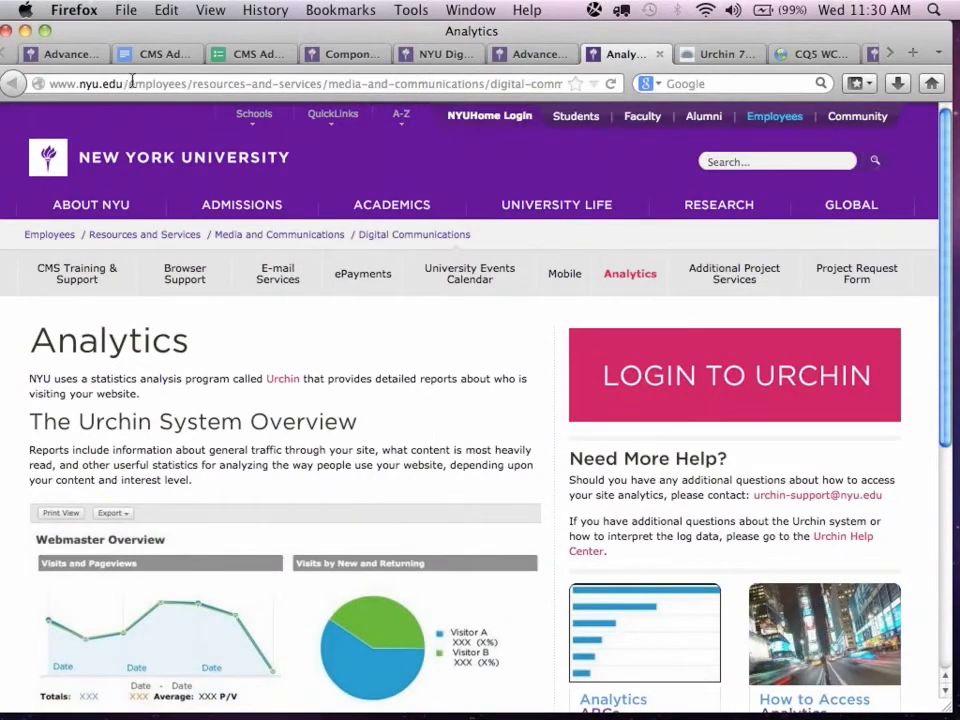
{"action": "left_click", "coordinate": [515, 57]}
{"action": "scroll", "coordinate": [310, 330], "scroll_direction": "up", "scroll_amount": 3}
{"action": "scroll", "coordinate": [310, 330], "scroll_direction": "down", "scroll_amount": 15}
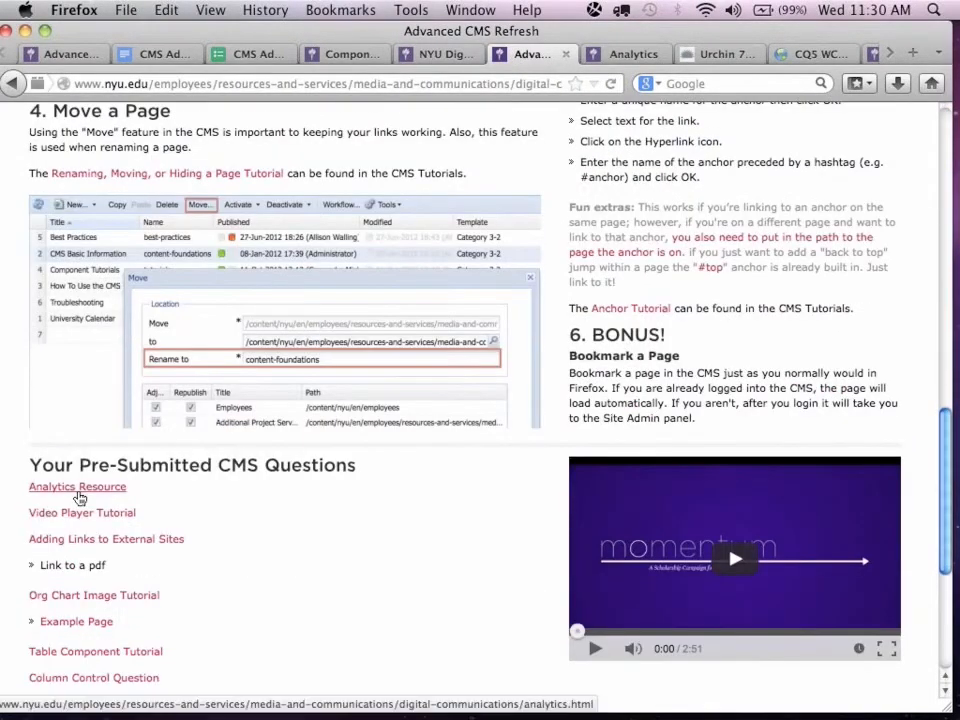
Bring up the NYU Analytics page and look over its Urchin System Overview and help links.
{"action": "left_click", "coordinate": [617, 57]}
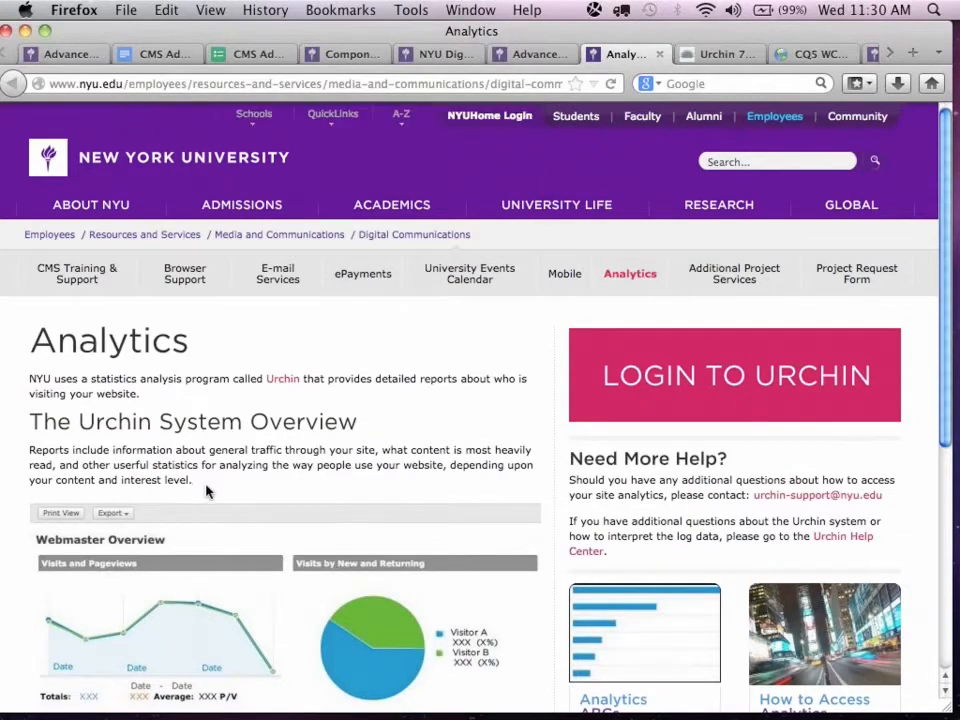
{"action": "scroll", "coordinate": [208, 490], "scroll_direction": "down", "scroll_amount": 3}
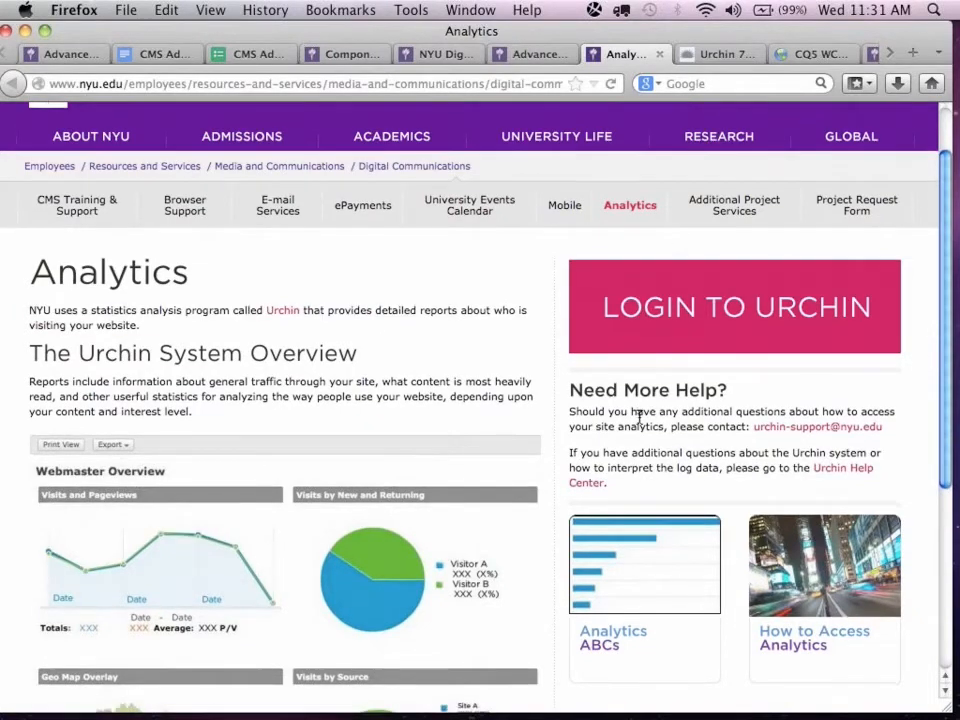
{"action": "scroll", "coordinate": [638, 420], "scroll_direction": "down", "scroll_amount": 5}
{"action": "scroll", "coordinate": [642, 421], "scroll_direction": "down", "scroll_amount": 3}
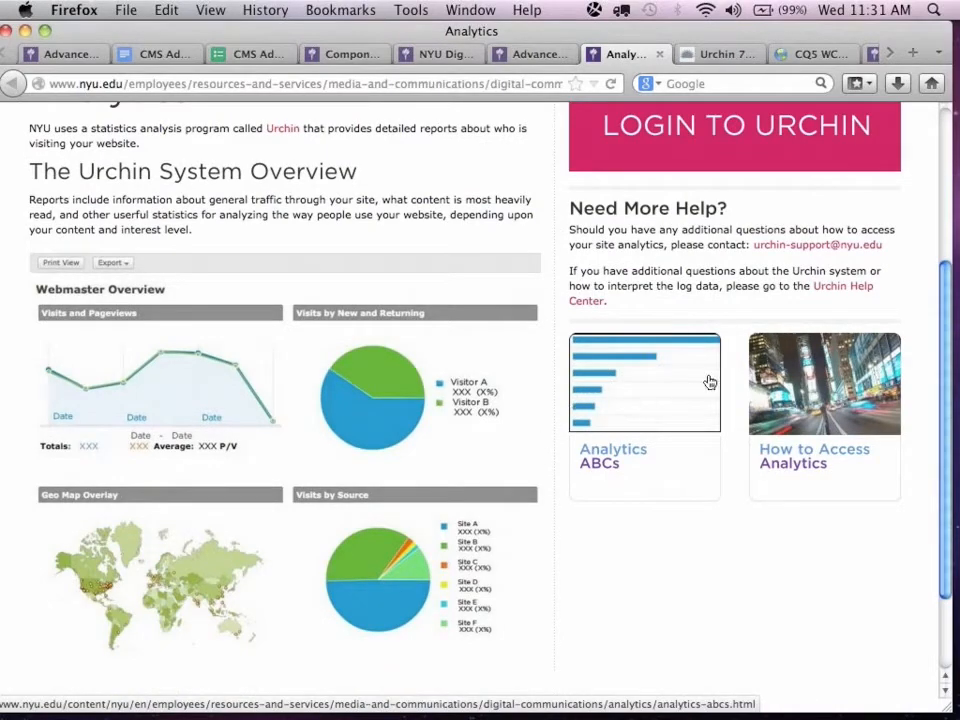
{"action": "left_click", "coordinate": [821, 382]}
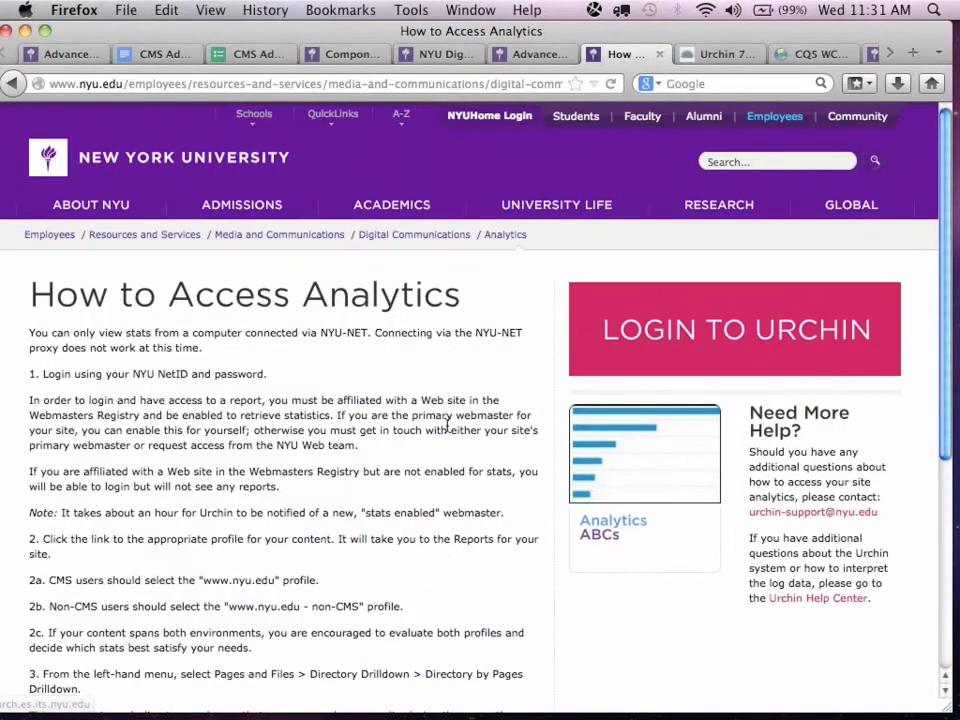
{"action": "scroll", "coordinate": [448, 428], "scroll_direction": "down", "scroll_amount": 4}
{"action": "scroll", "coordinate": [447, 428], "scroll_direction": "down", "scroll_amount": 4}
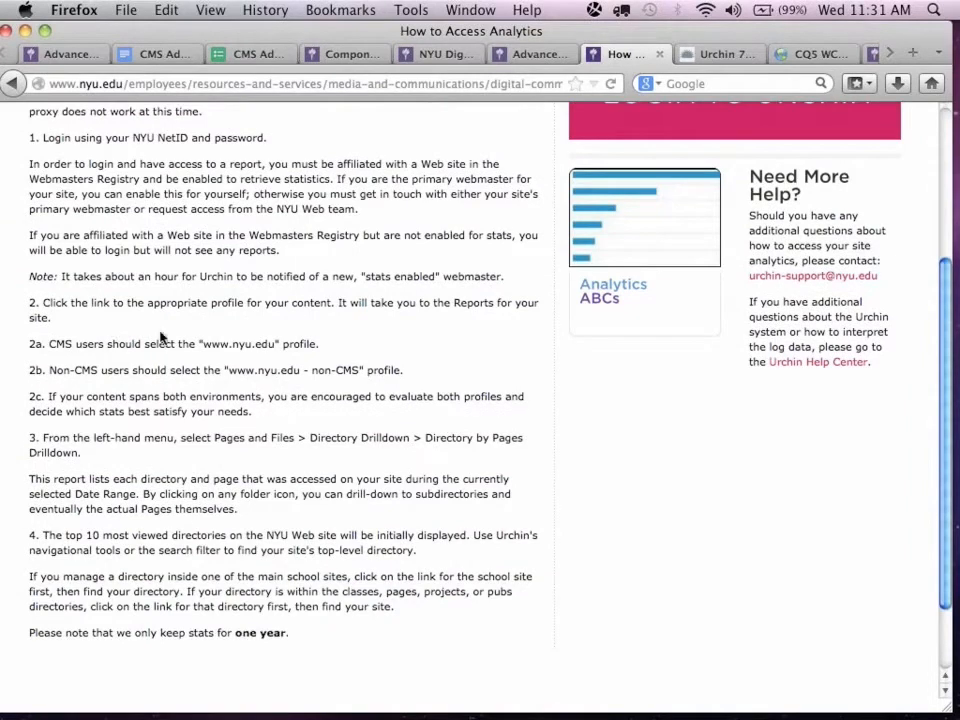
{"action": "left_click_drag", "start_coordinate": [192, 343], "coordinate": [328, 354]}
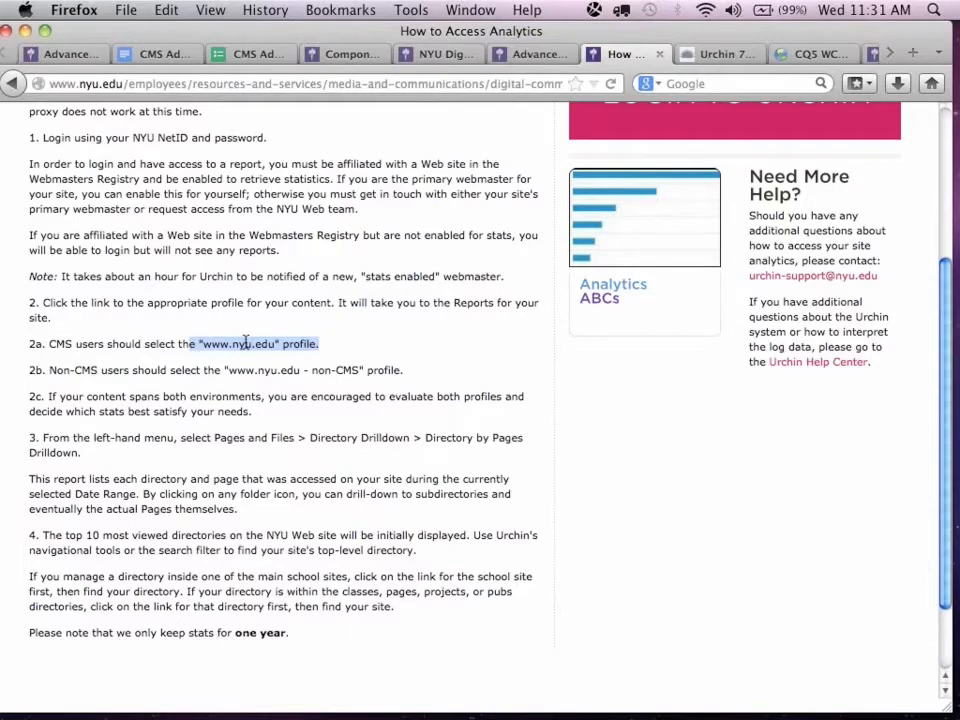
Switch to Urchin, request the Webmaster Overview report, and log in again with the account username and password.
{"action": "left_click", "coordinate": [718, 54]}
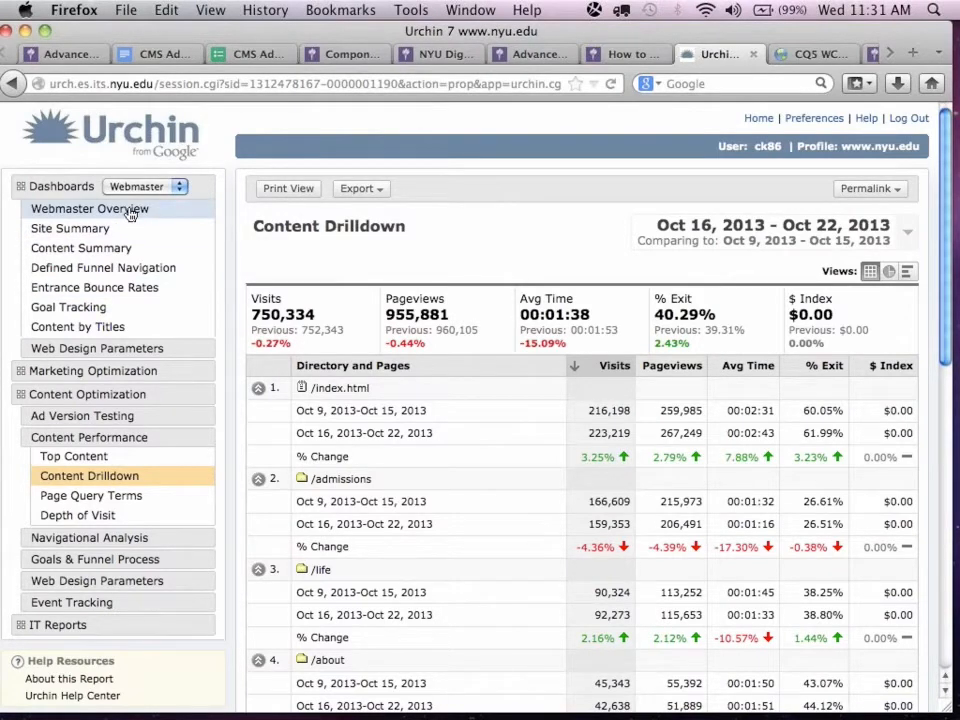
{"action": "left_click", "coordinate": [72, 211]}
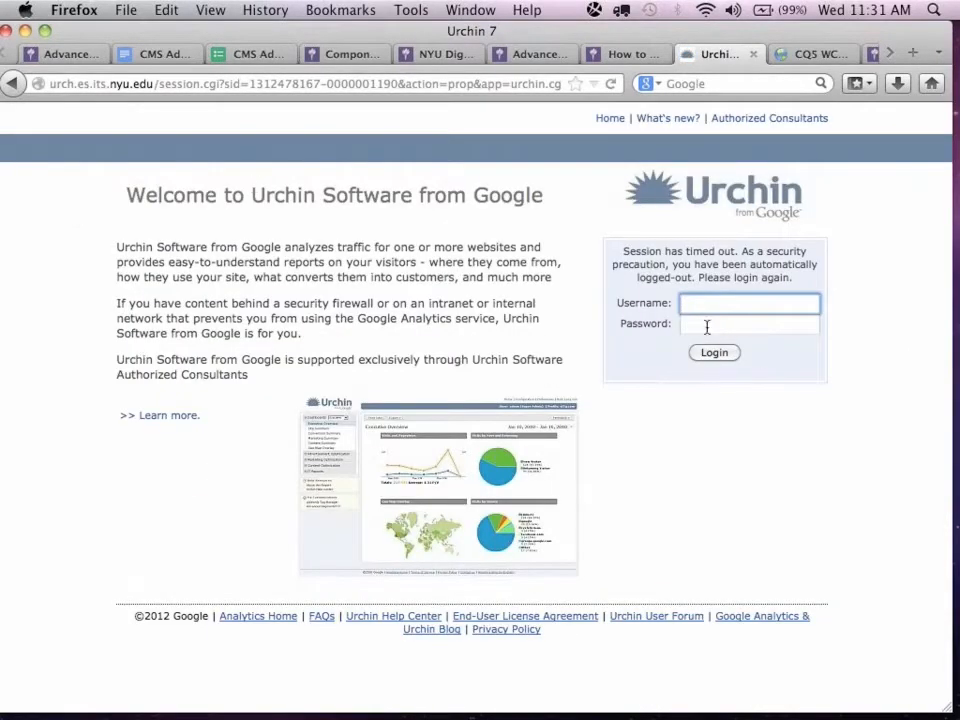
{"action": "type", "text": "ck86"}
{"action": "key", "text": "Tab"}
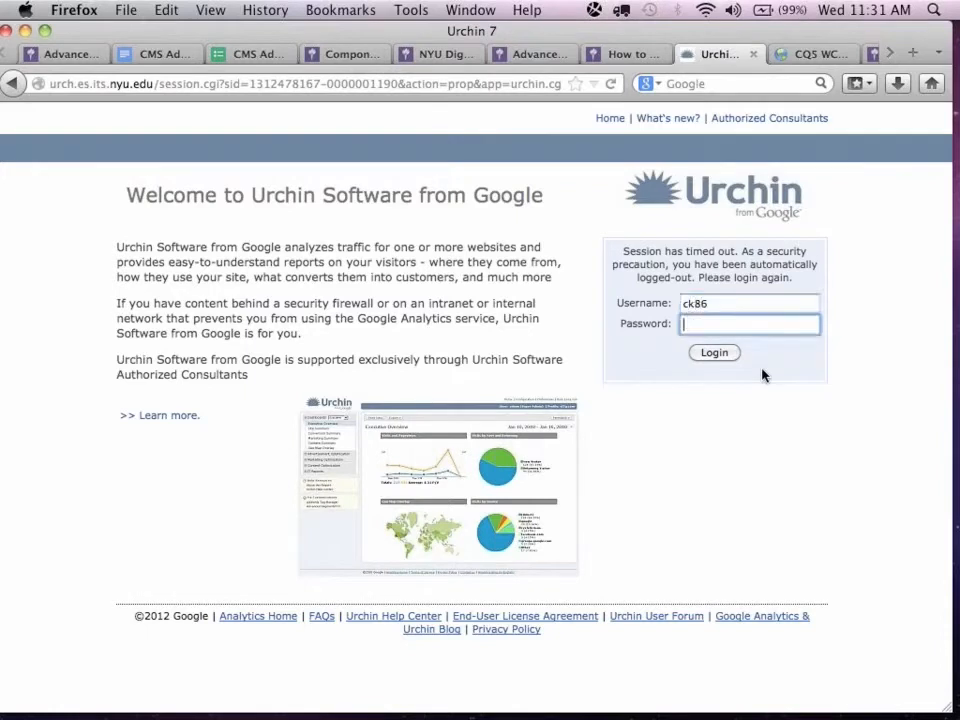
{"action": "type", "text": "•••••••••••••••••"}
{"action": "key", "text": "Return"}
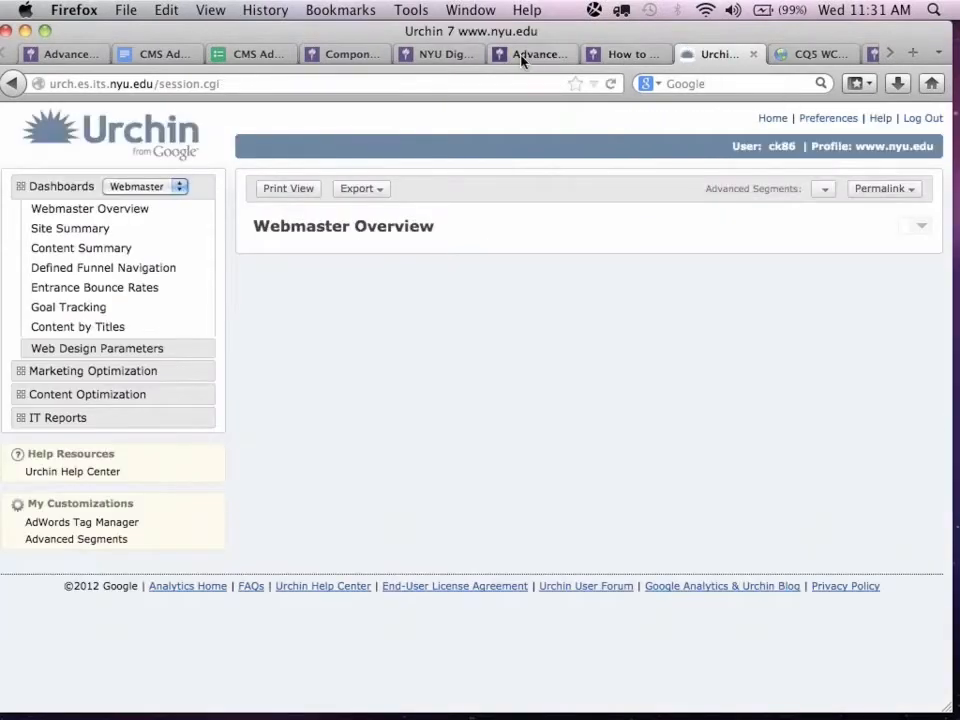
Return to the How to Access Analytics page and review its access instructions and the Need More Help? support contact.
{"action": "left_click", "coordinate": [522, 56]}
{"action": "left_click", "coordinate": [625, 54]}
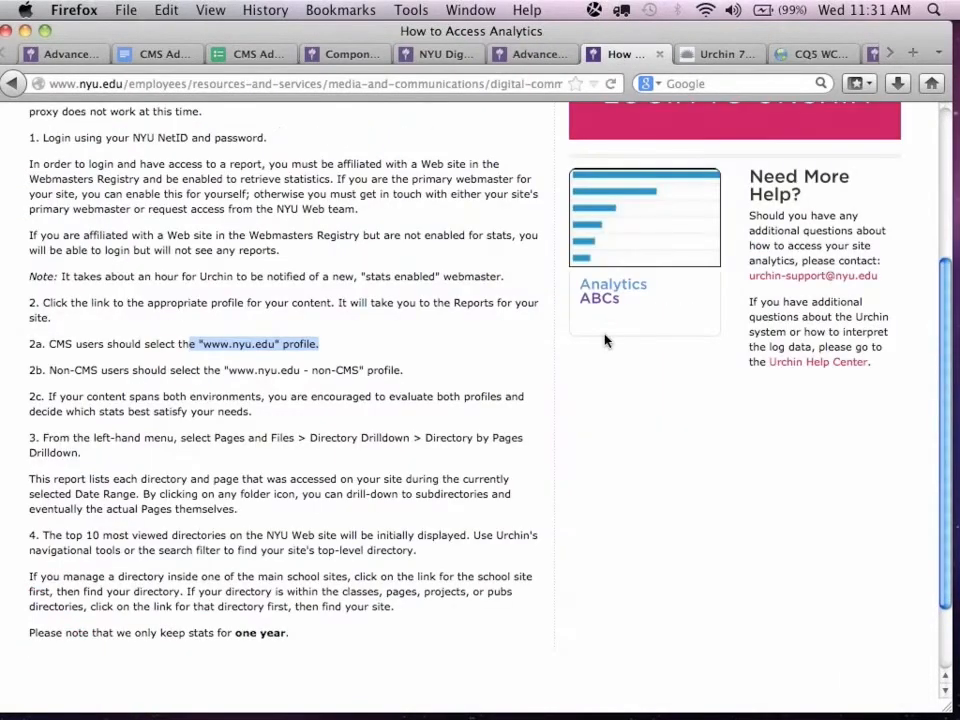
{"action": "scroll", "coordinate": [604, 341], "scroll_direction": "down", "scroll_amount": 2}
{"action": "scroll", "coordinate": [605, 342], "scroll_direction": "up", "scroll_amount": 5}
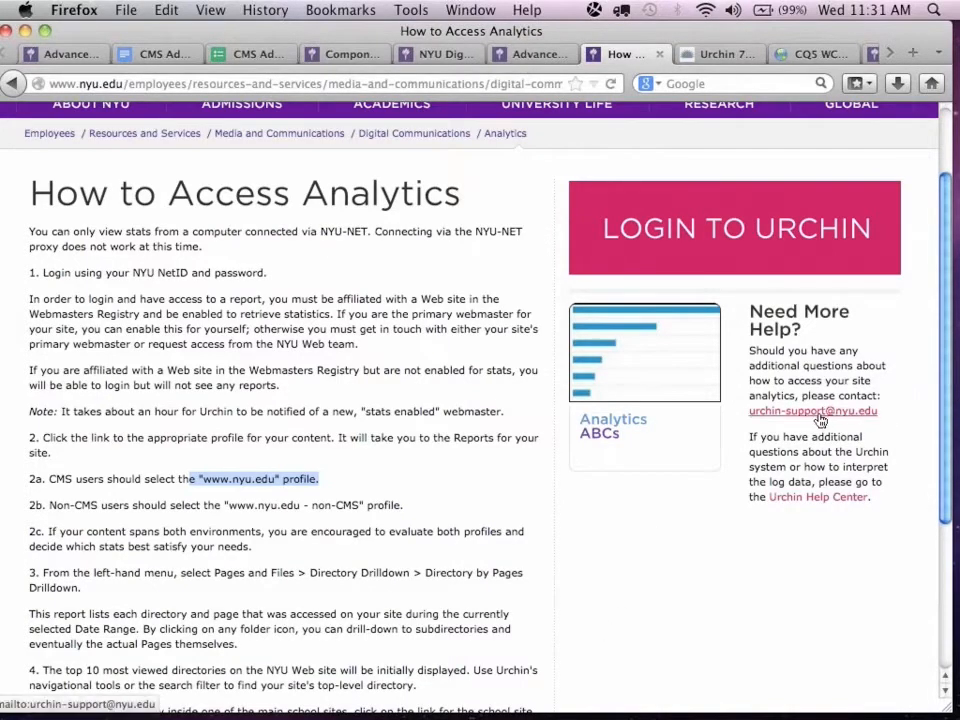
{"action": "scroll", "coordinate": [632, 602], "scroll_direction": "down", "scroll_amount": 3}
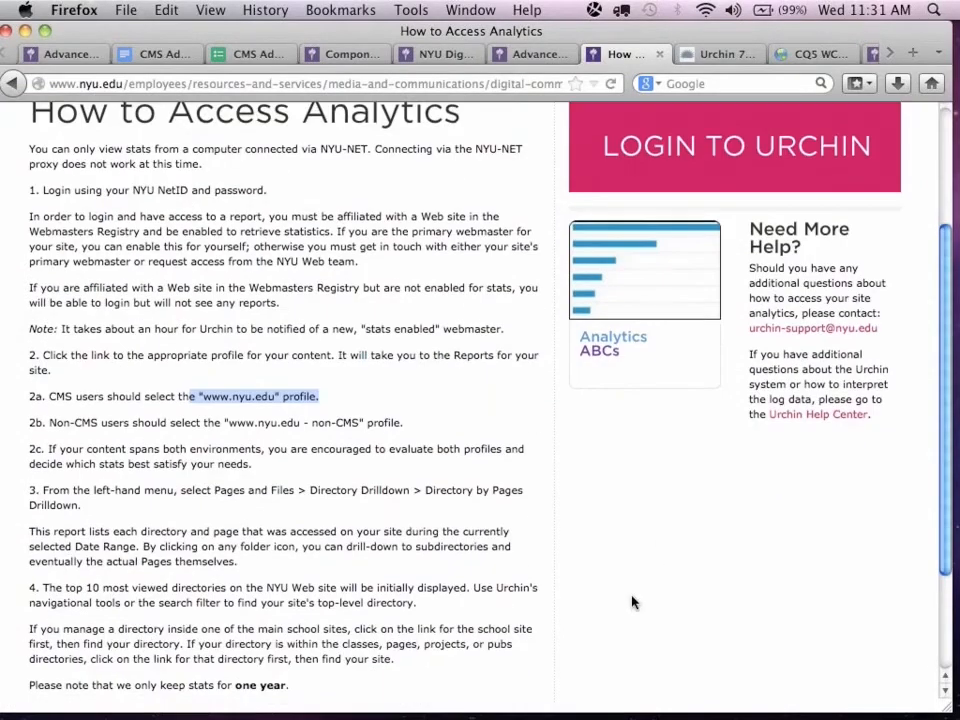
{"action": "scroll", "coordinate": [632, 602], "scroll_direction": "up", "scroll_amount": 4}
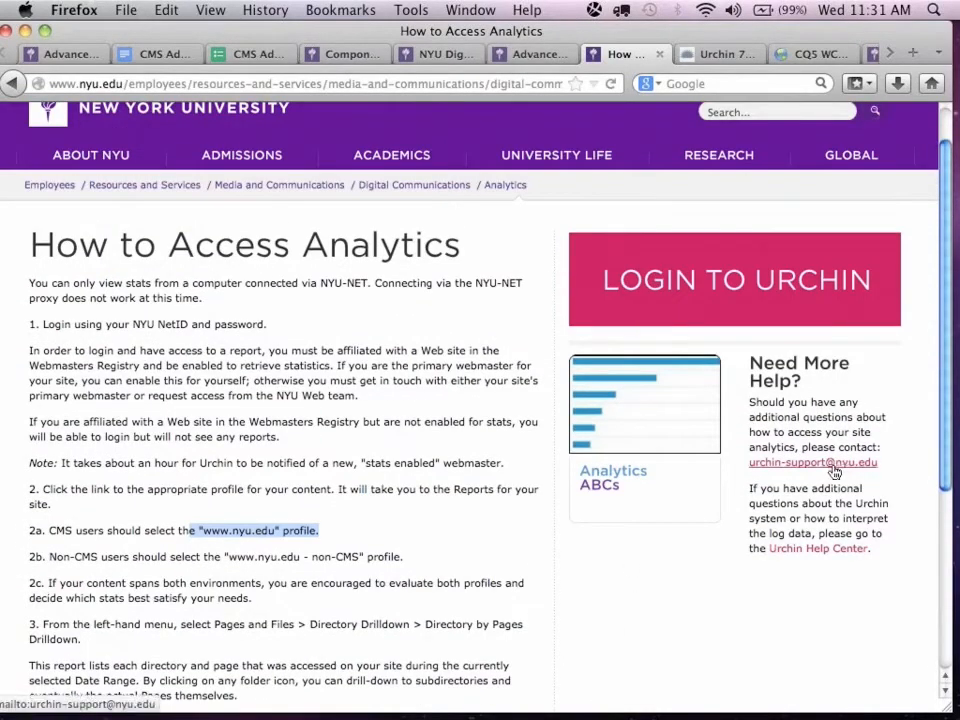
Switch back to Urchin and open the Content Drilldown report from Content Performance under Content Optimization.
{"action": "left_click", "coordinate": [709, 54]}
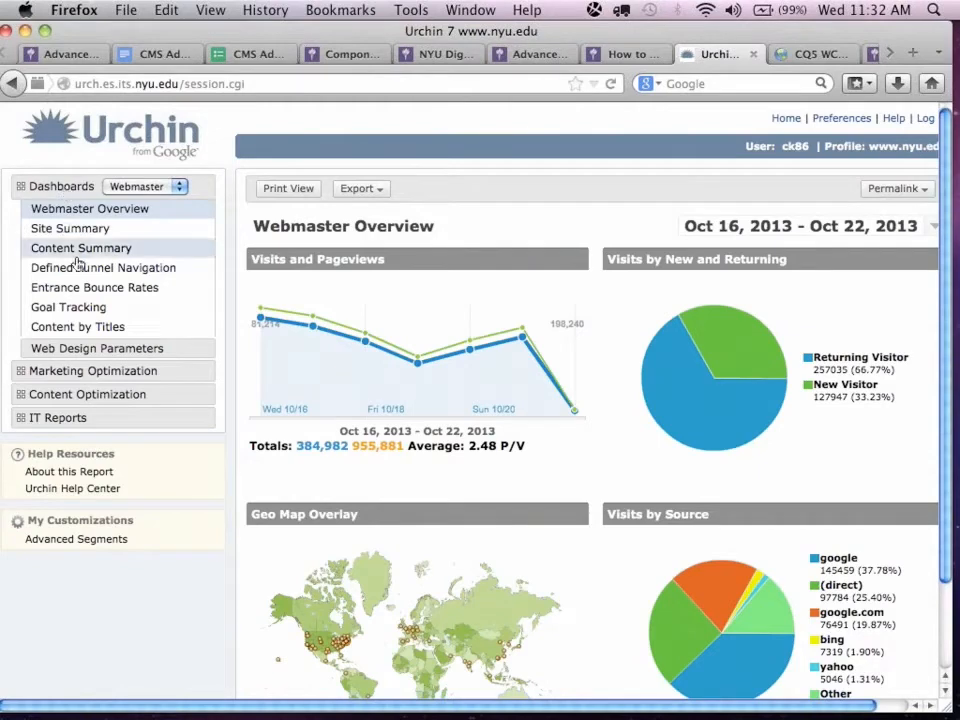
{"action": "left_click", "coordinate": [68, 393]}
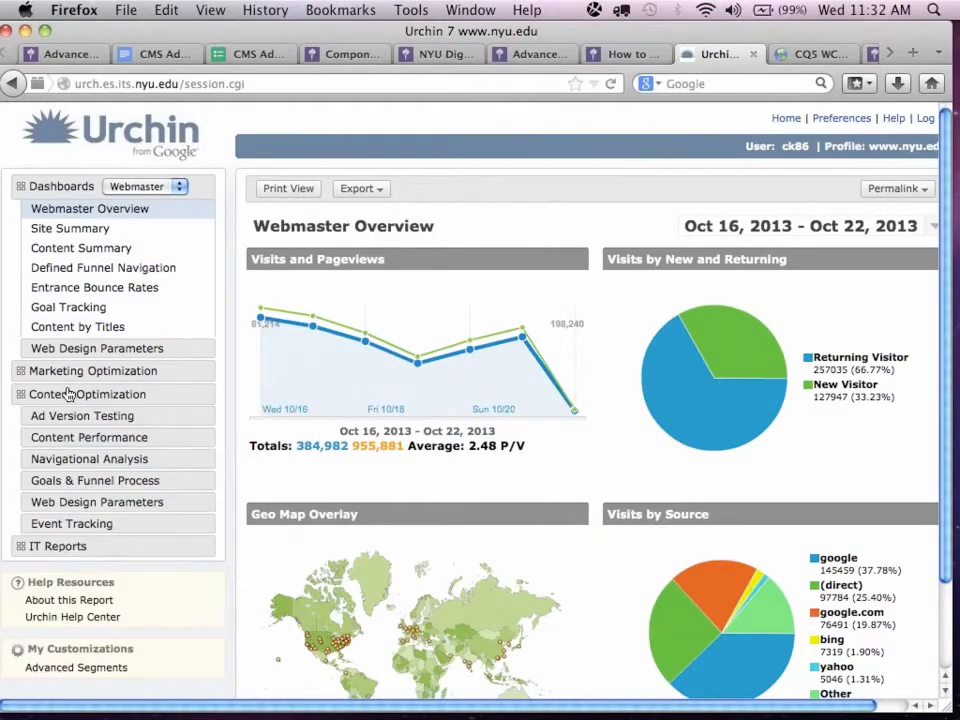
{"action": "left_click", "coordinate": [88, 438]}
{"action": "left_click", "coordinate": [70, 485]}
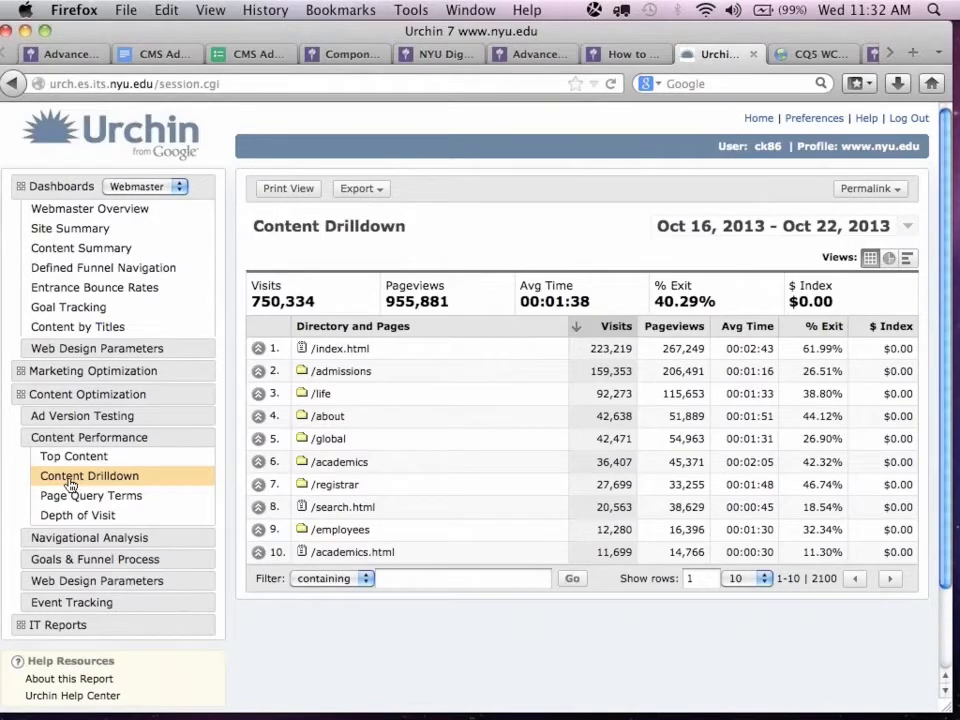
Drill into the /life directory and its student-life subfolder, and go back up to /life.
{"action": "left_click", "coordinate": [303, 396]}
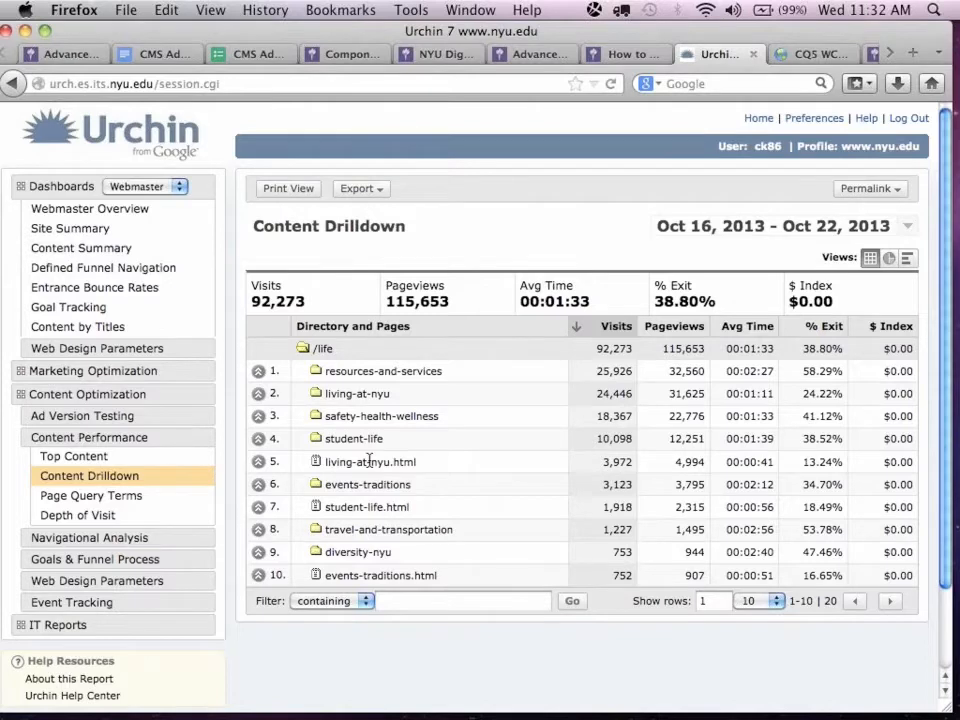
{"action": "left_click", "coordinate": [317, 440]}
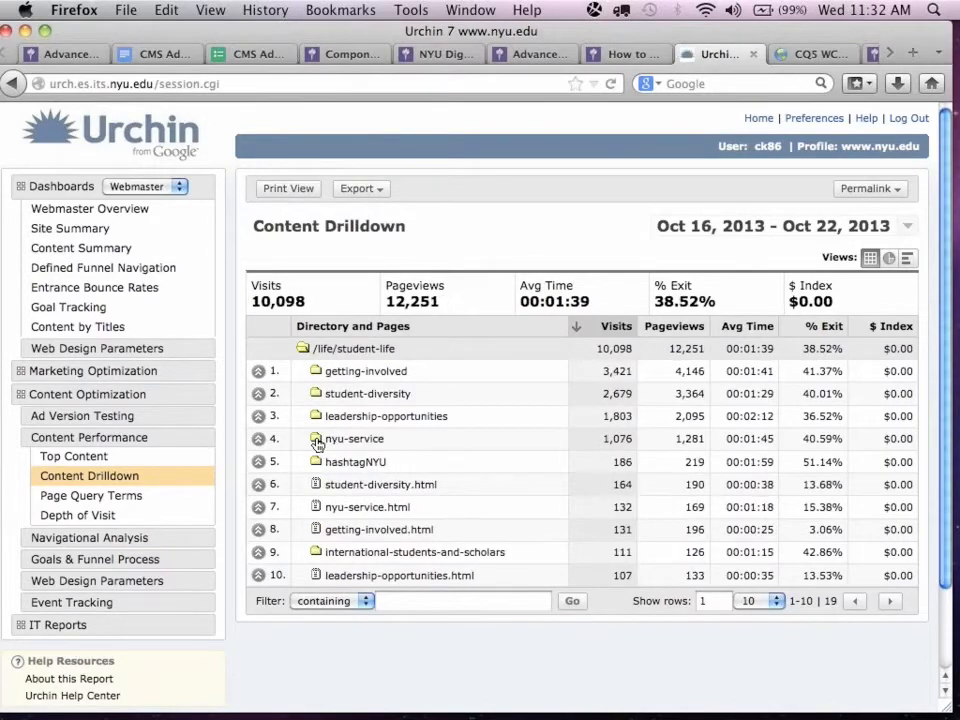
{"action": "left_click", "coordinate": [304, 352]}
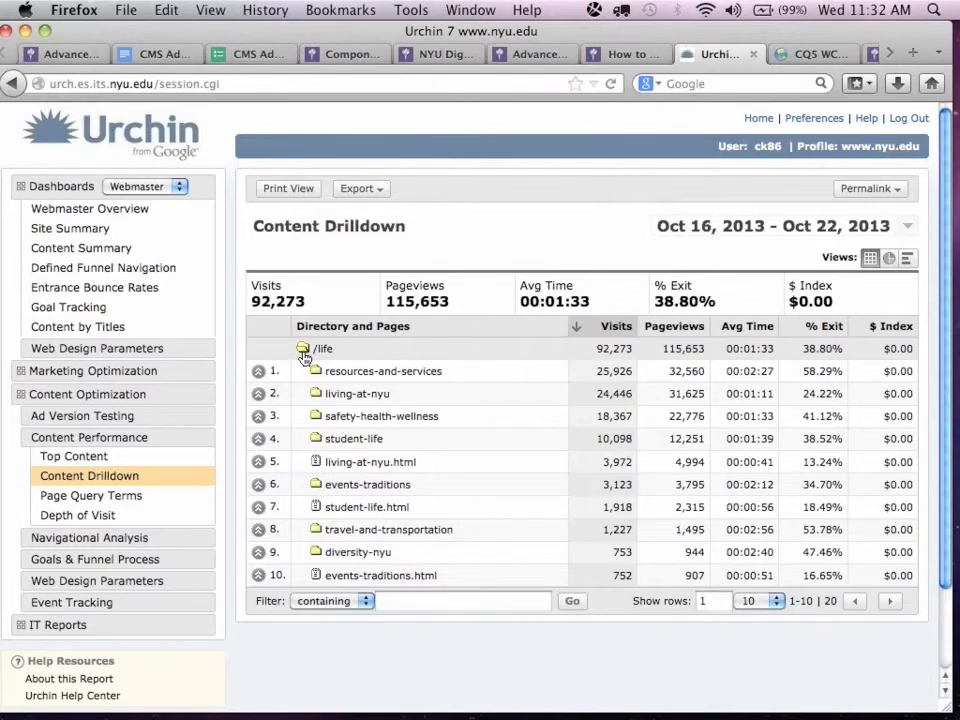
Go back up from /life to the top-level directory list and open the report's date range calendar.
{"action": "left_click", "coordinate": [303, 352]}
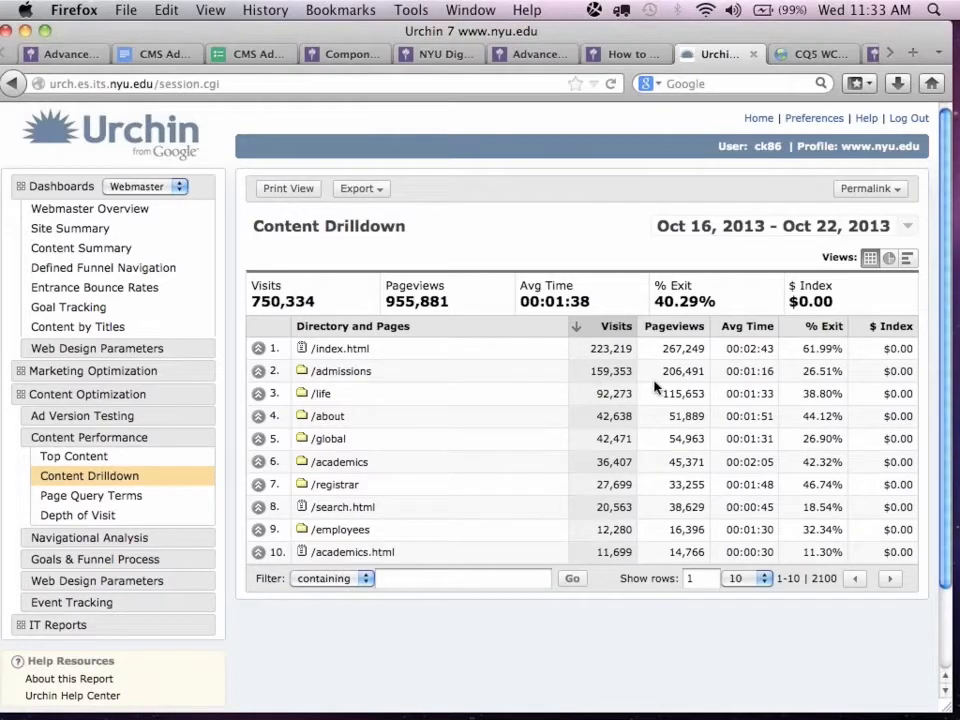
{"action": "left_click", "coordinate": [907, 229]}
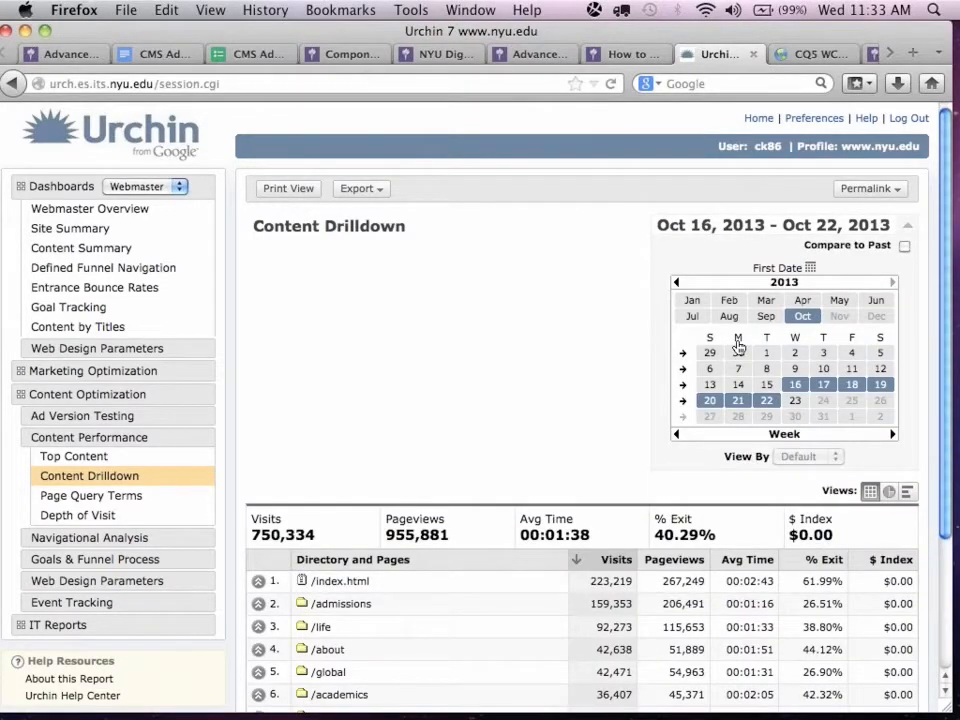
Switch to the Advanced CMS Refresh Edit page and open the NYU Video Player component for editing, moving the Sidekick clear of its dialog.
{"action": "left_click", "coordinate": [48, 56]}
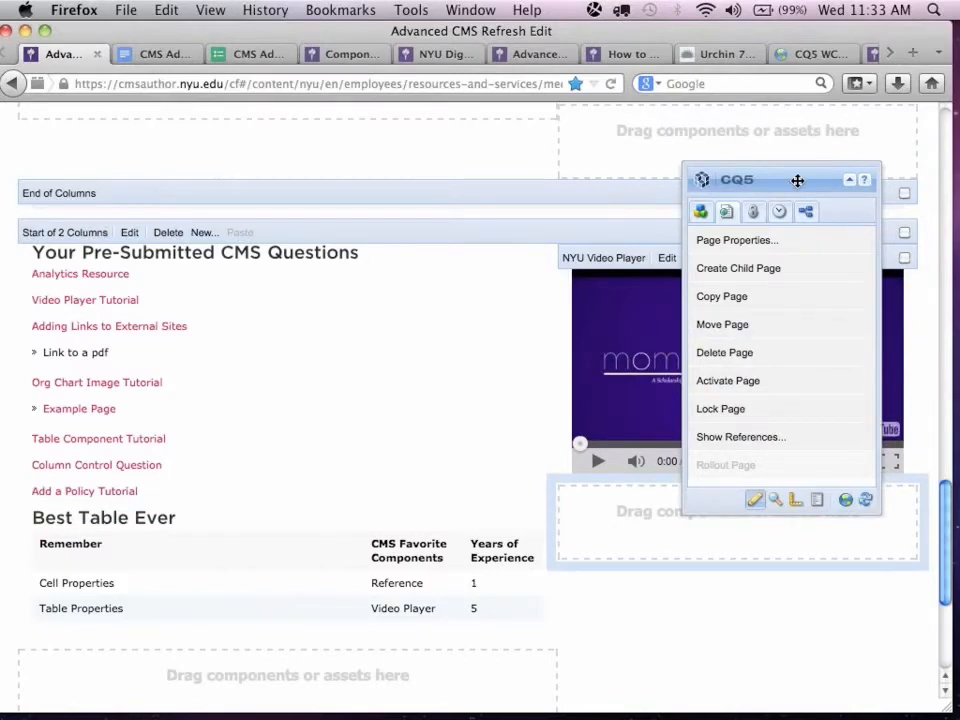
{"action": "left_click_drag", "start_coordinate": [795, 180], "coordinate": [465, 210]}
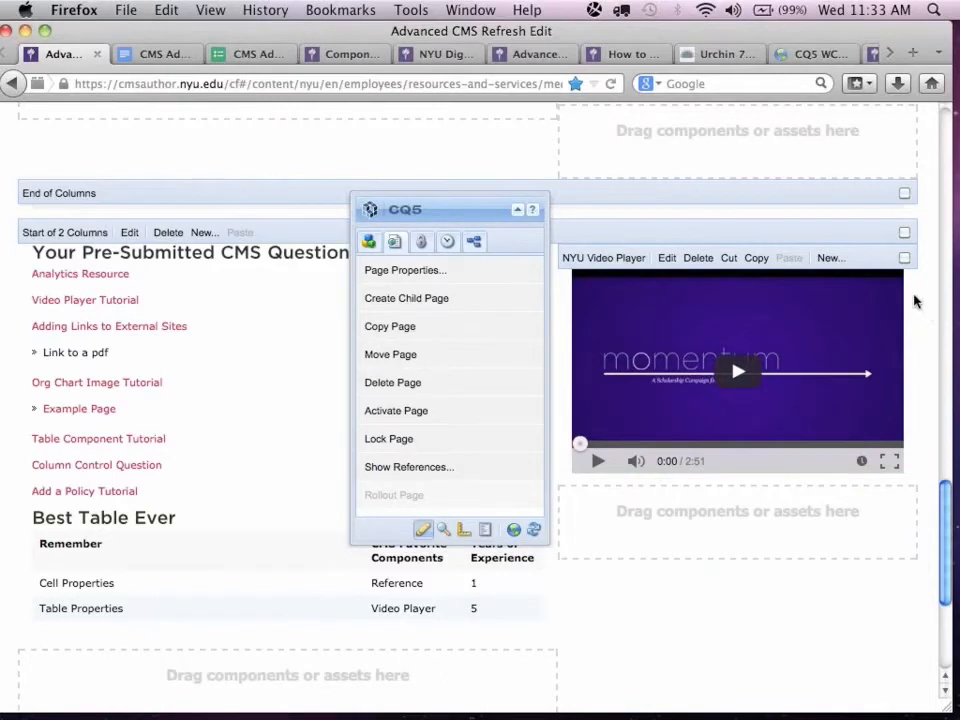
{"action": "left_click", "coordinate": [666, 259]}
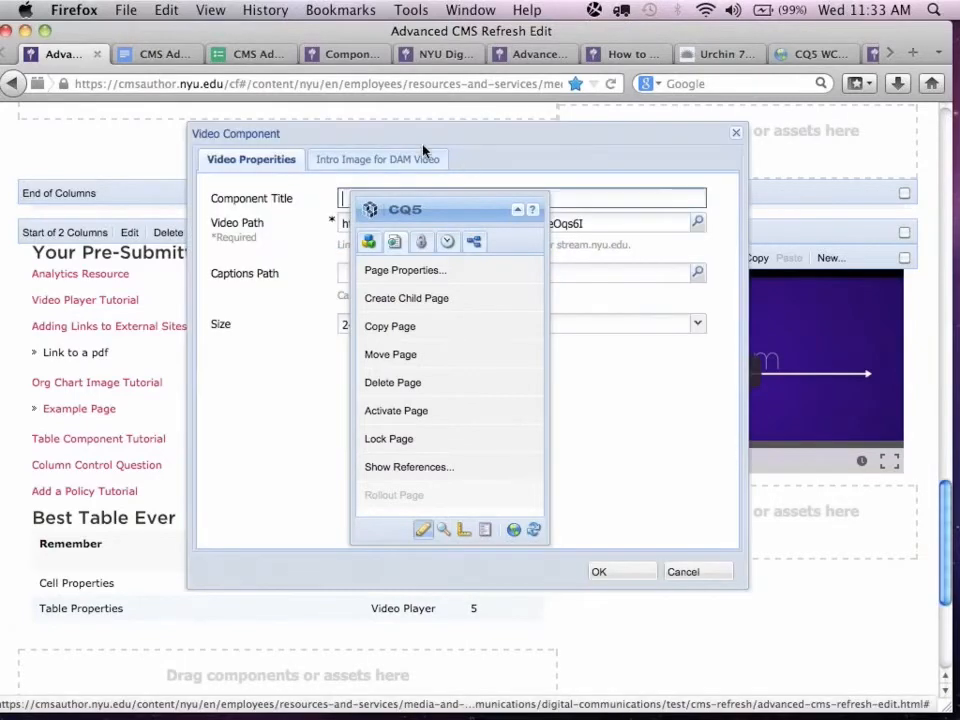
{"action": "left_click_drag", "start_coordinate": [421, 206], "coordinate": [79, 263]}
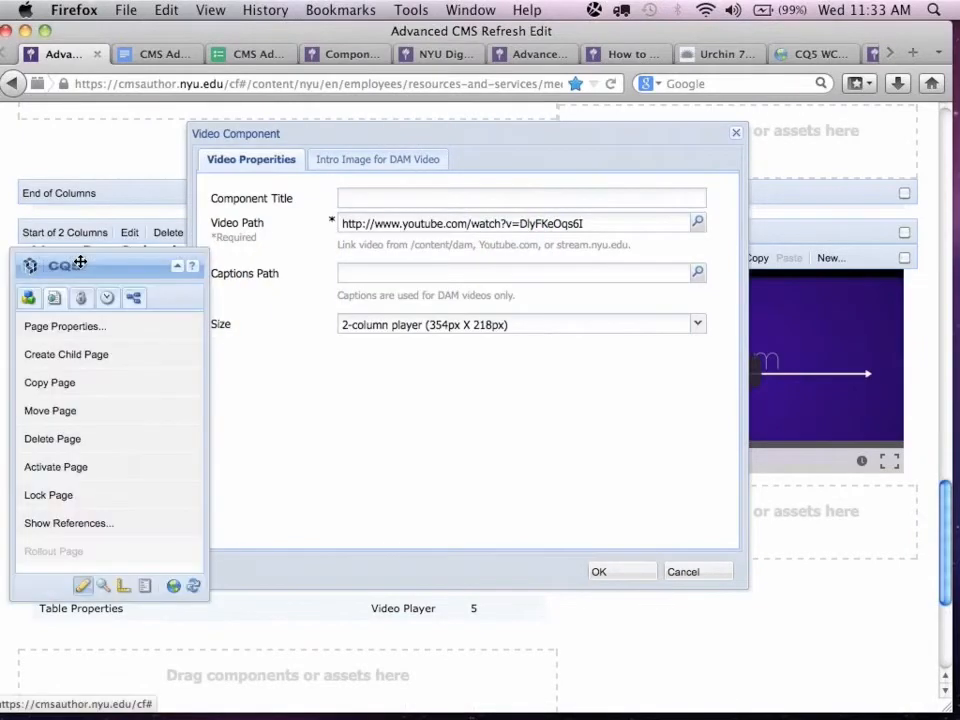
Review the YouTube link in Video Path, select the 2-column player (354px X 218px) size, and save the video component.
{"action": "triple_click", "coordinate": [475, 223]}
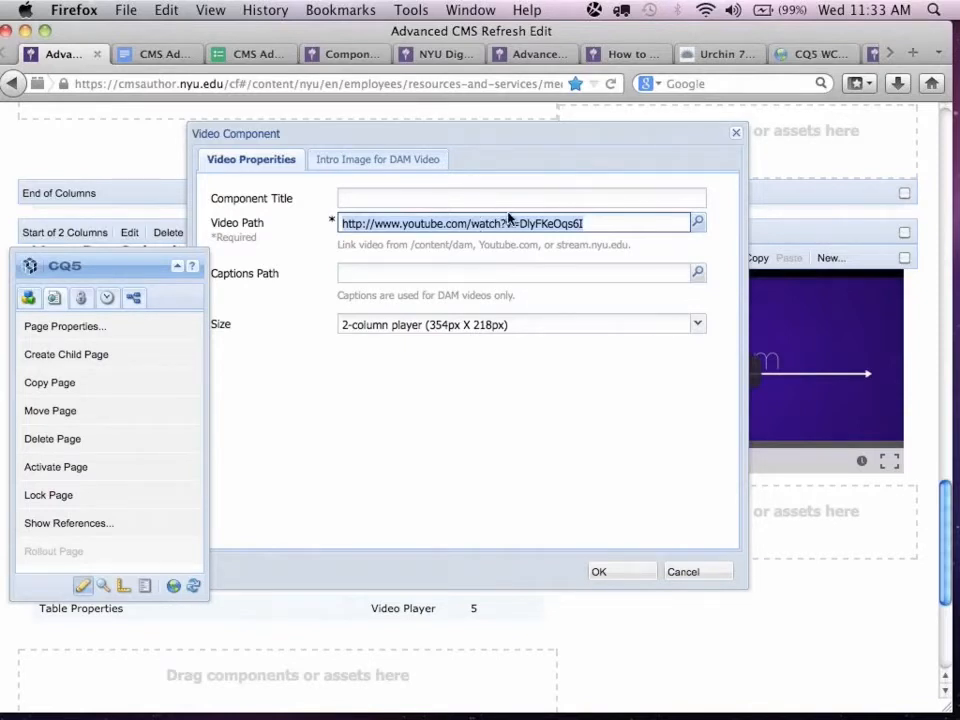
{"action": "left_click", "coordinate": [508, 221]}
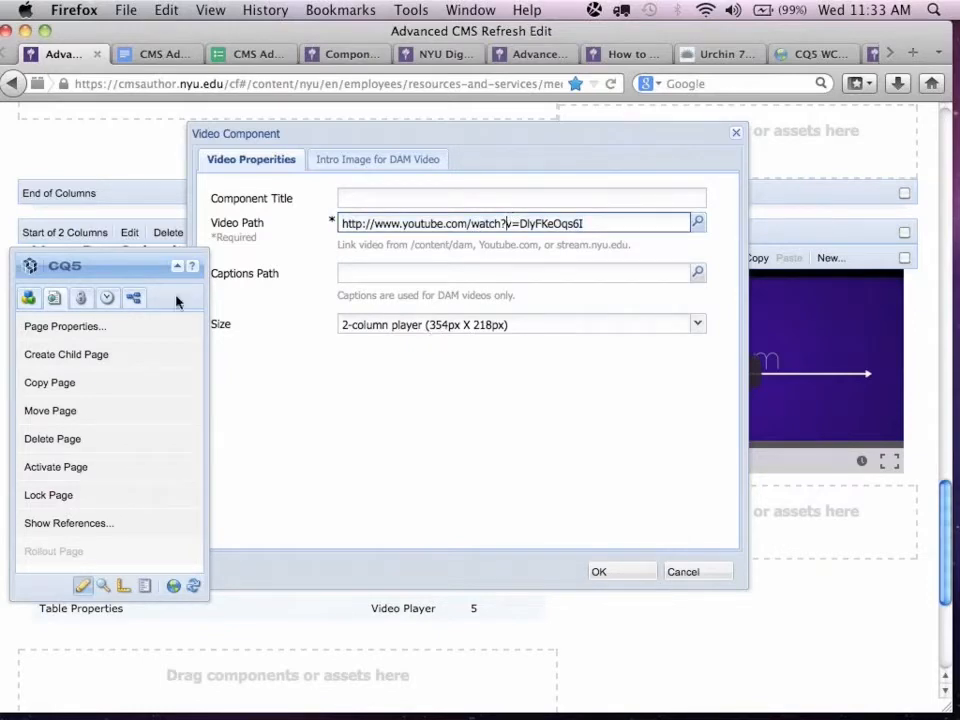
{"action": "left_click", "coordinate": [404, 326]}
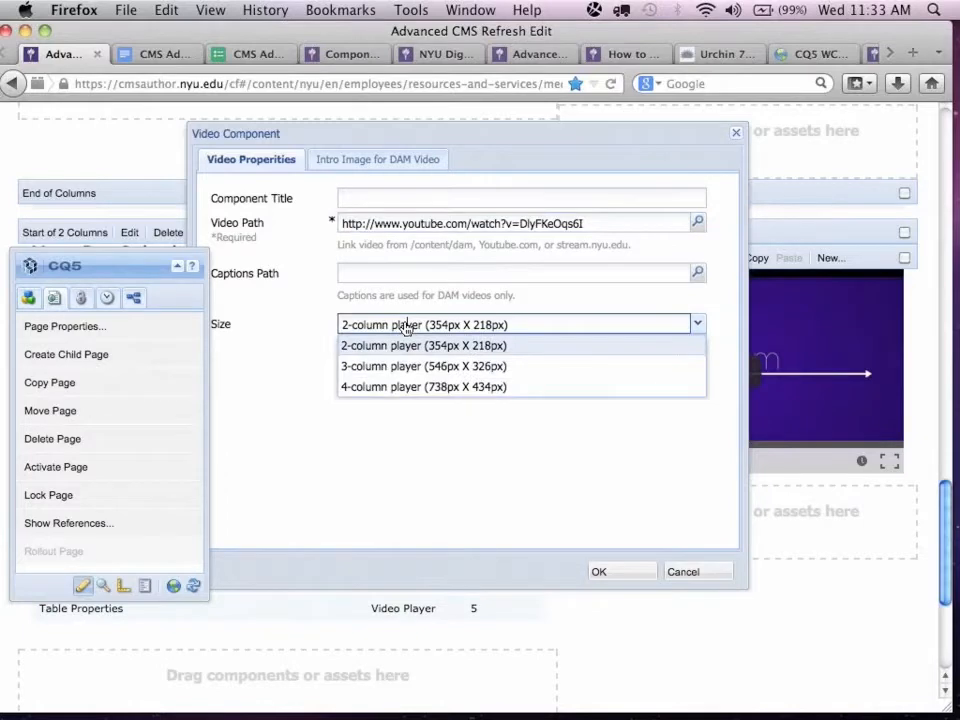
{"action": "left_click", "coordinate": [421, 343]}
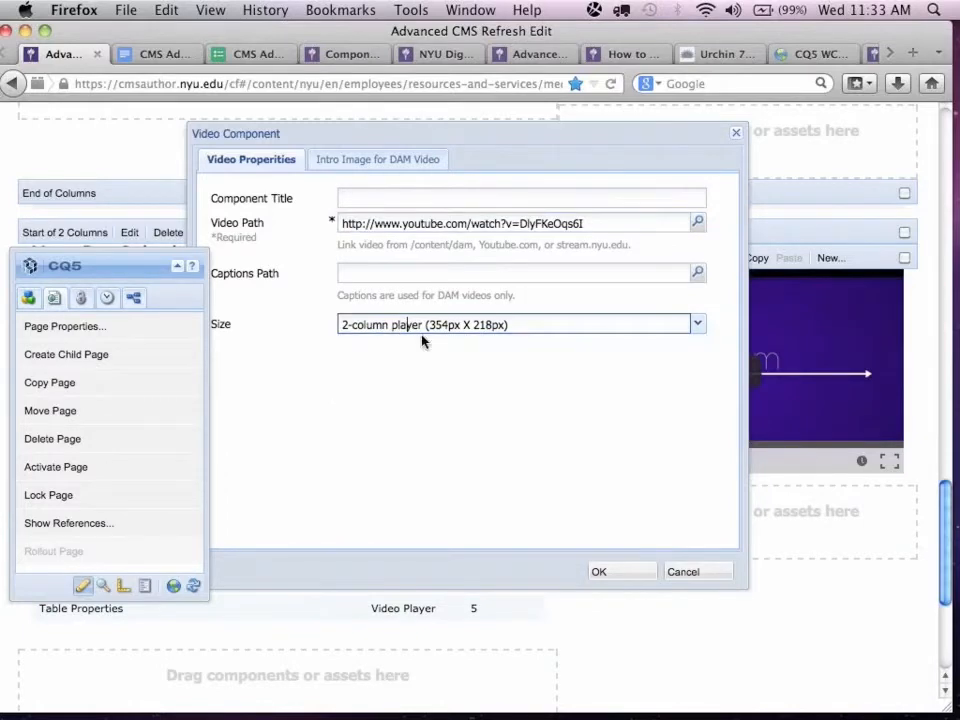
{"action": "left_click", "coordinate": [609, 573]}
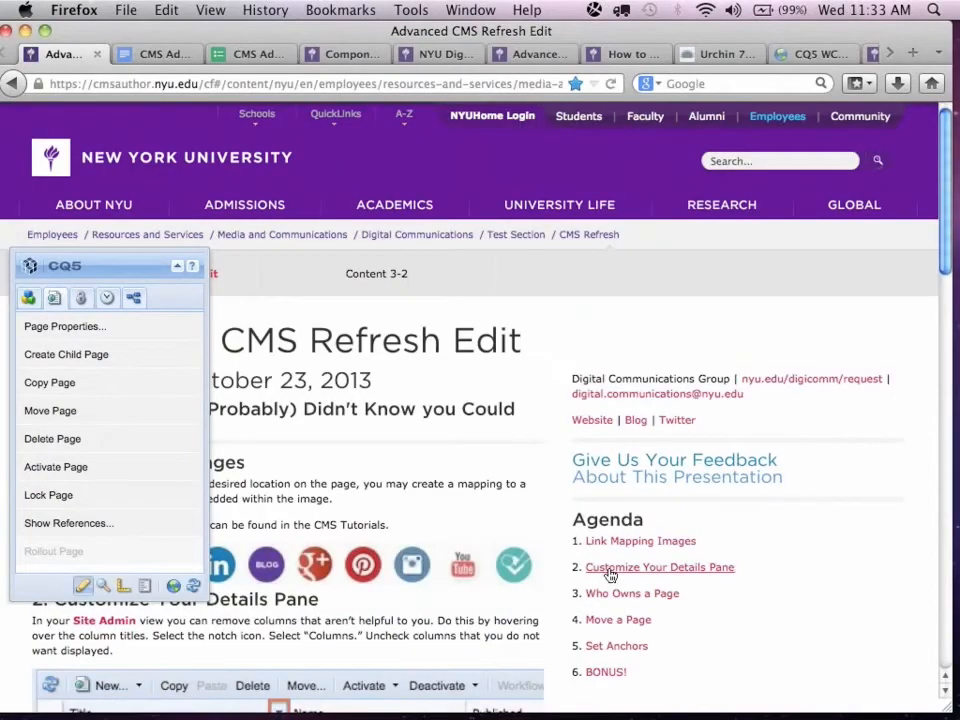
{"action": "scroll", "coordinate": [608, 572], "scroll_direction": "down", "scroll_amount": 15}
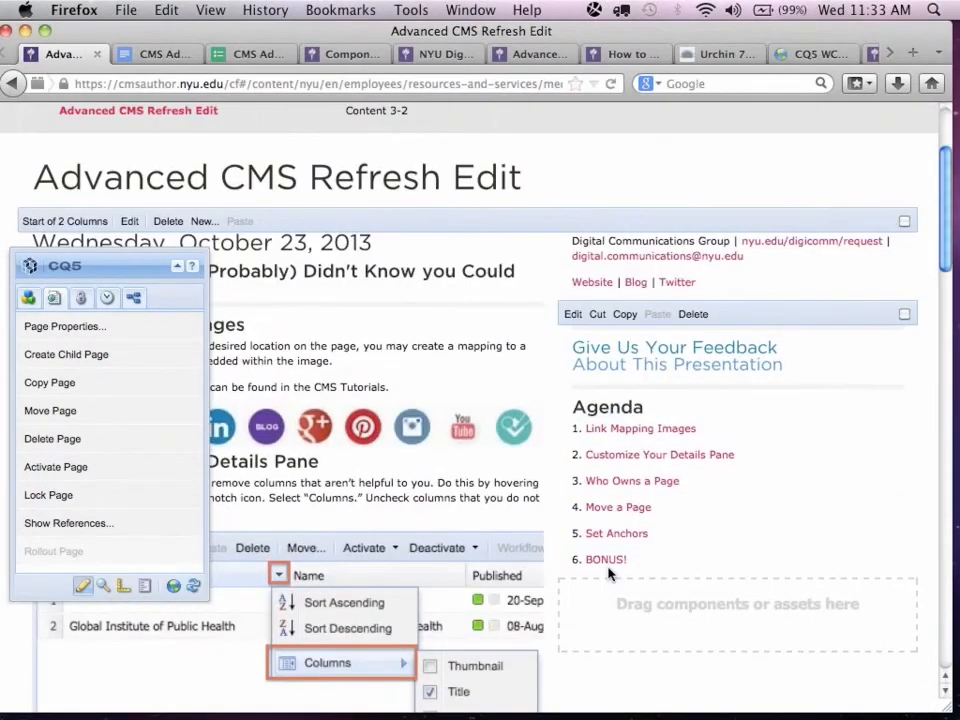
{"action": "scroll", "coordinate": [608, 572], "scroll_direction": "down", "scroll_amount": 10}
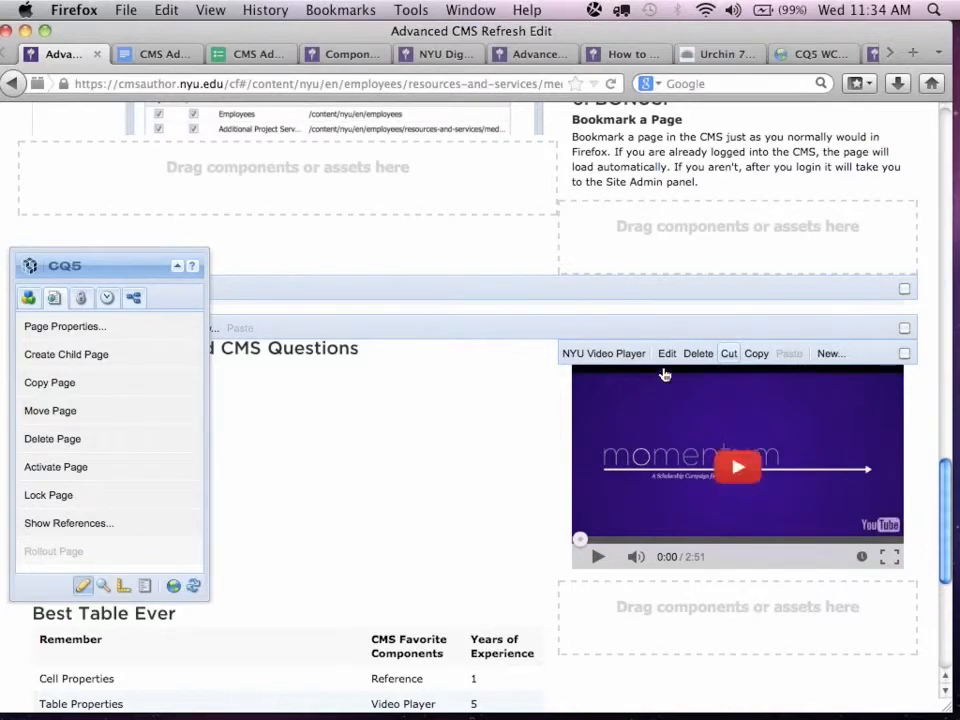
Switch to the How to Access Analytics page and navigate through Digital Communications and CMS Training & Support to Component Tutorials.
{"action": "left_click", "coordinate": [441, 56]}
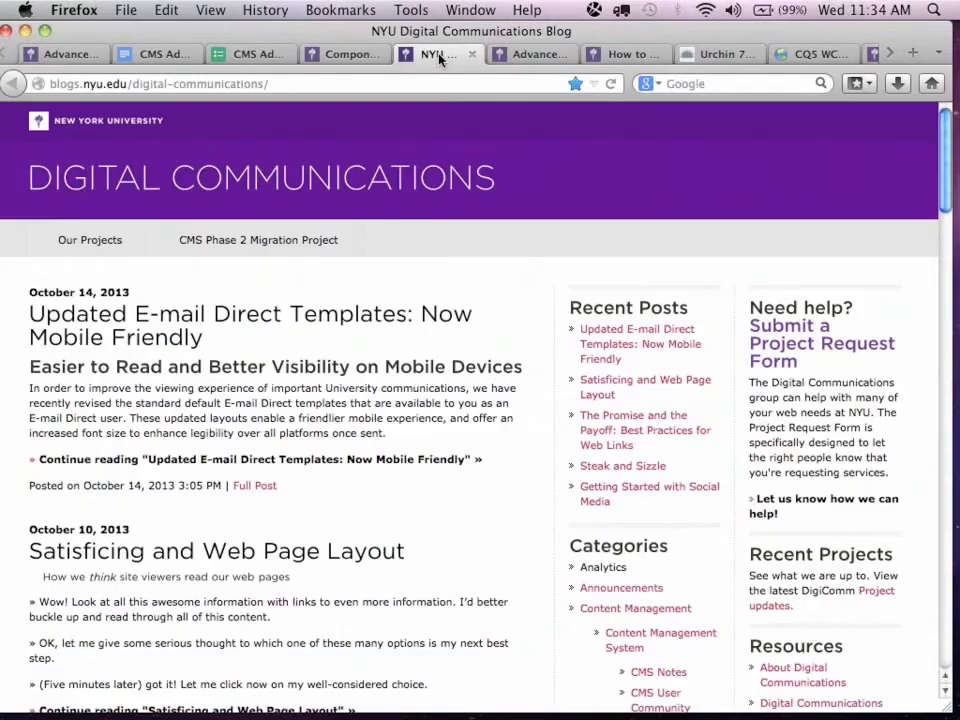
{"action": "left_click", "coordinate": [535, 57]}
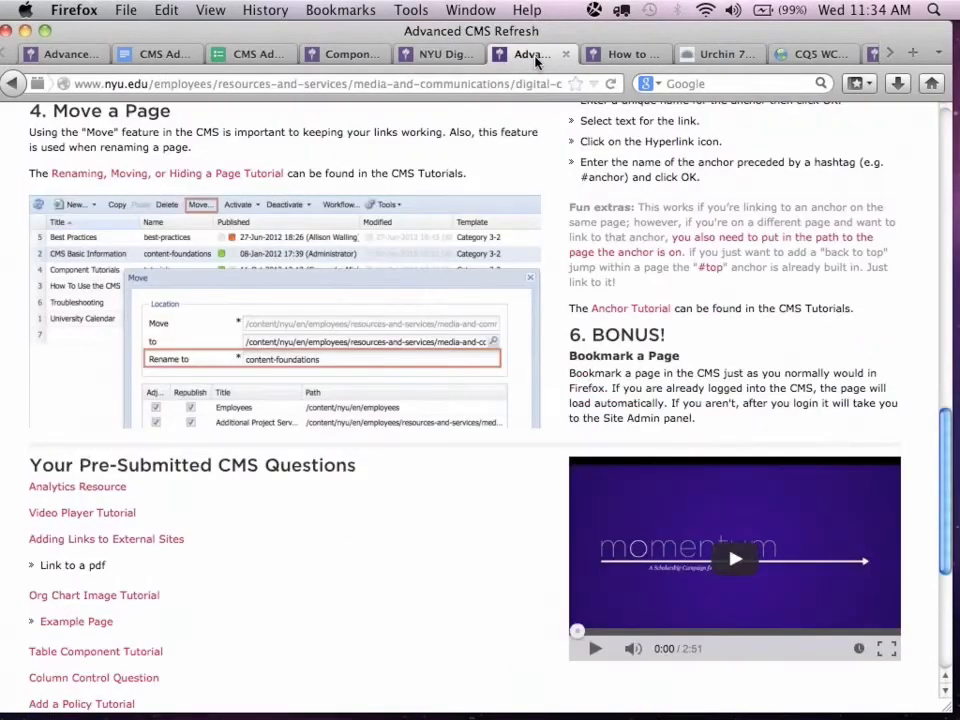
{"action": "scroll", "coordinate": [540, 288], "scroll_direction": "down", "scroll_amount": 1}
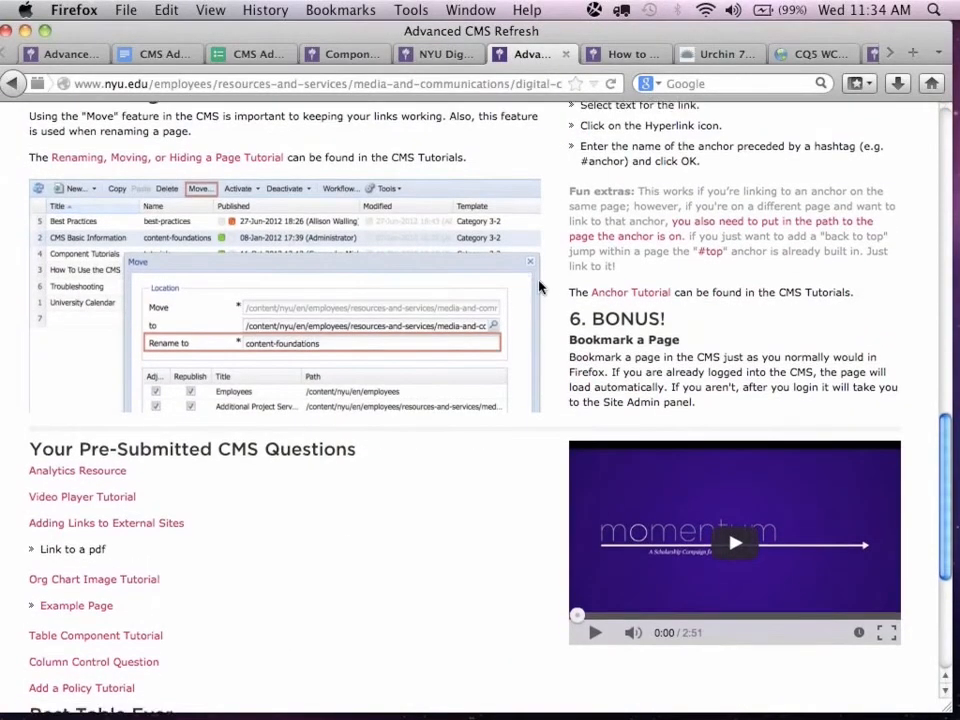
{"action": "scroll", "coordinate": [540, 288], "scroll_direction": "up", "scroll_amount": 5}
{"action": "left_click", "coordinate": [623, 58]}
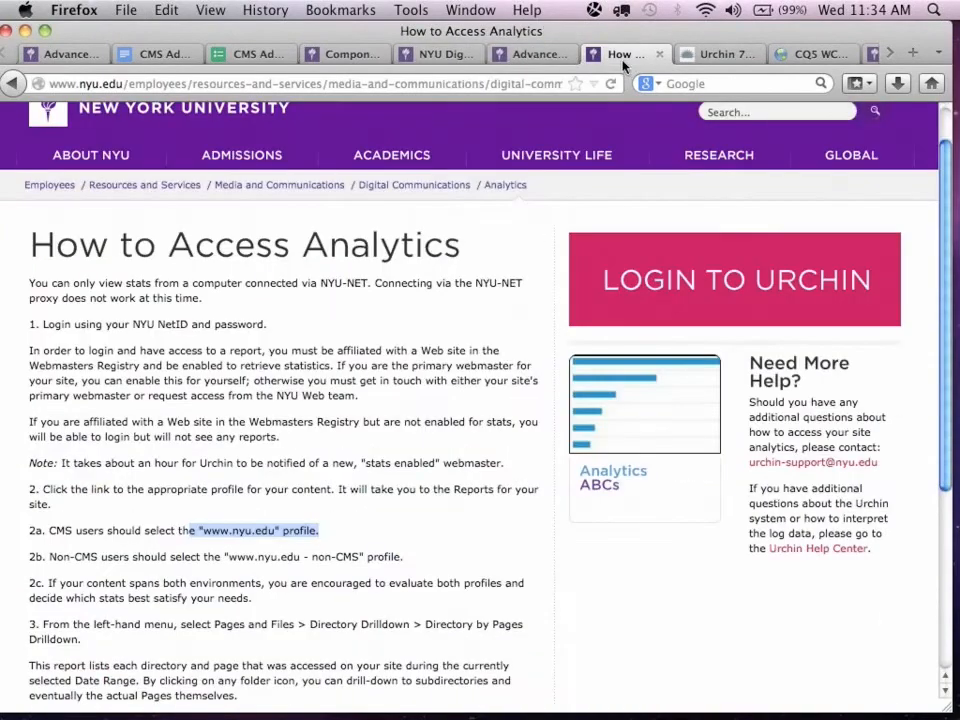
{"action": "left_click", "coordinate": [422, 192]}
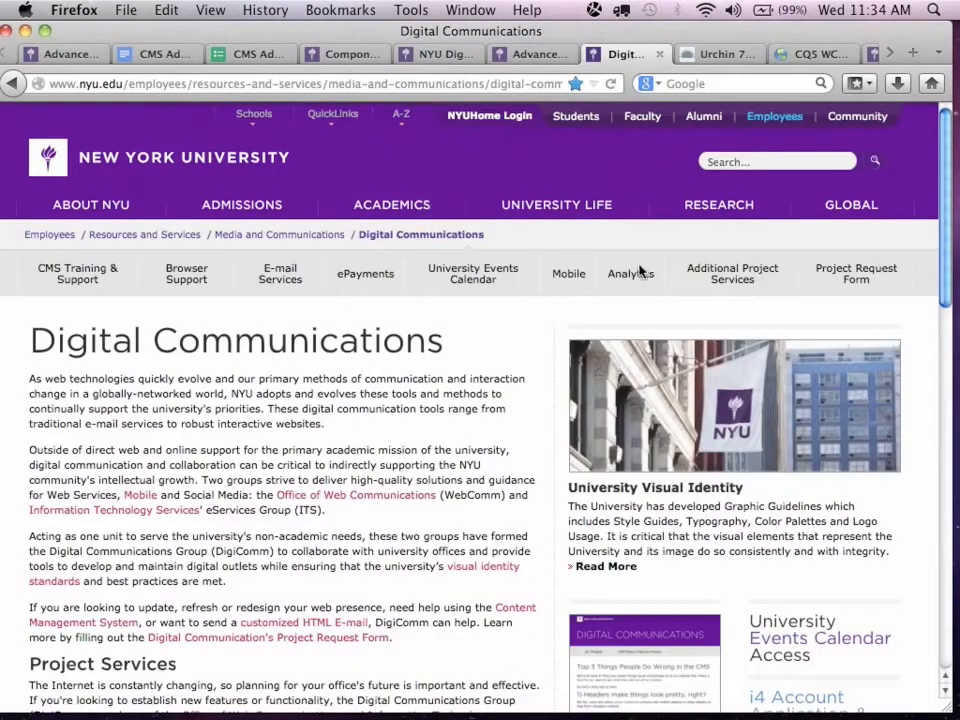
{"action": "left_click", "coordinate": [80, 278]}
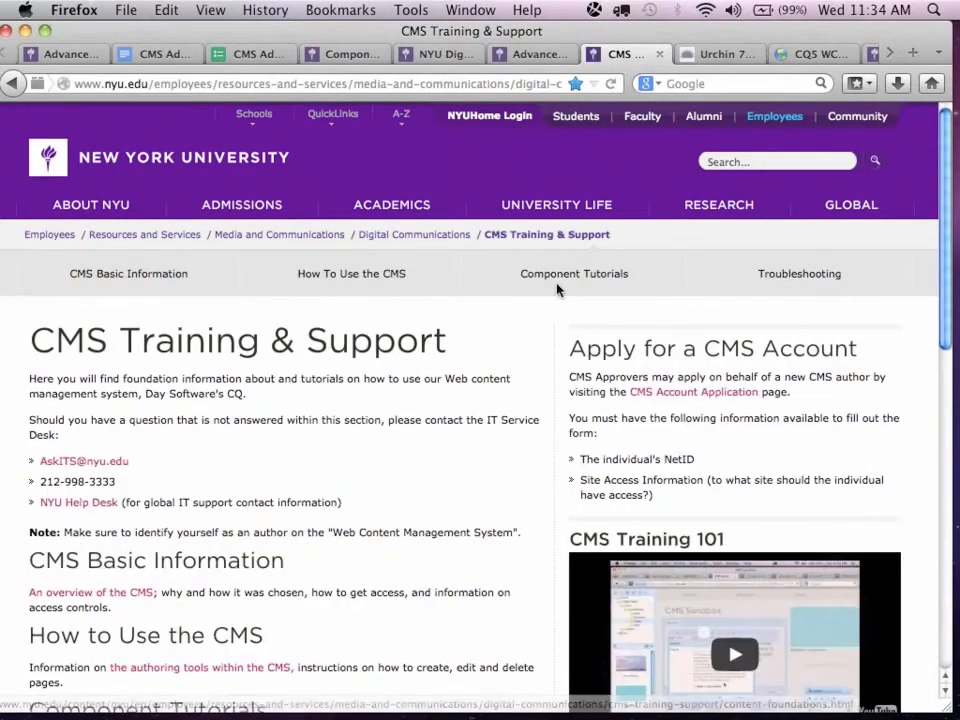
{"action": "left_click", "coordinate": [557, 285]}
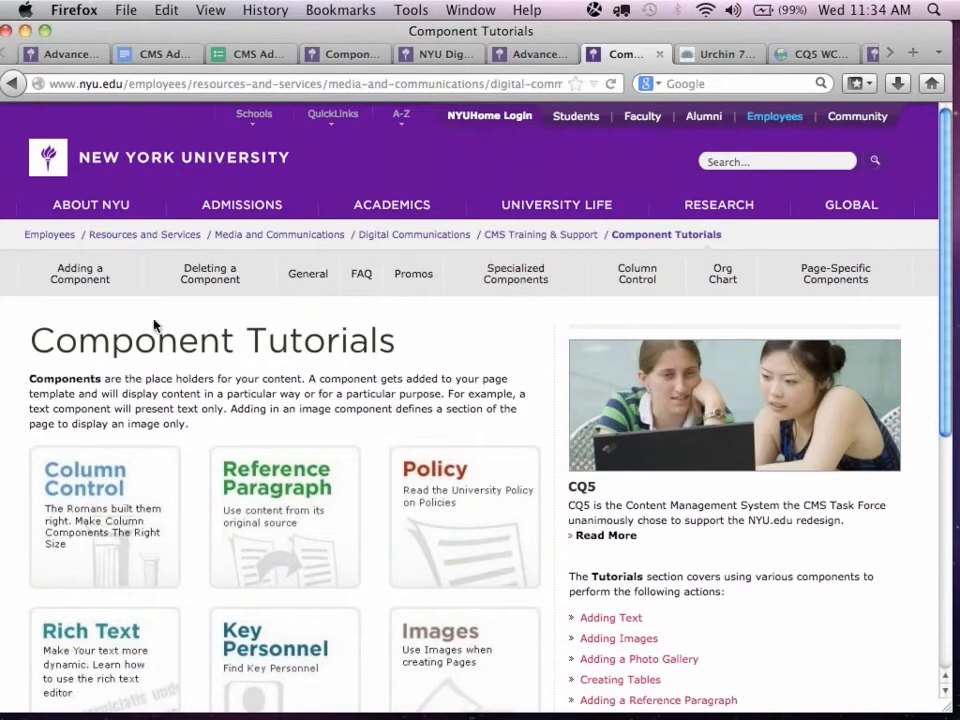
Visit the Adding a Component tutorial, return to Component Tutorials through CMS Training & Support, and open the Adding a Video Player tutorial.
{"action": "left_click", "coordinate": [80, 274]}
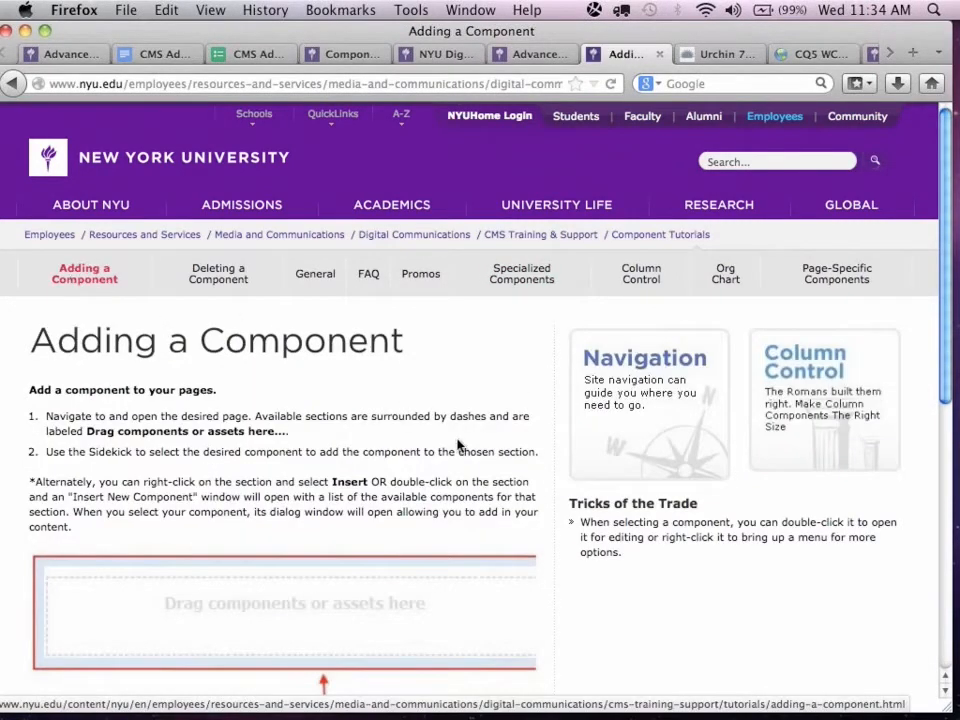
{"action": "left_click", "coordinate": [575, 244]}
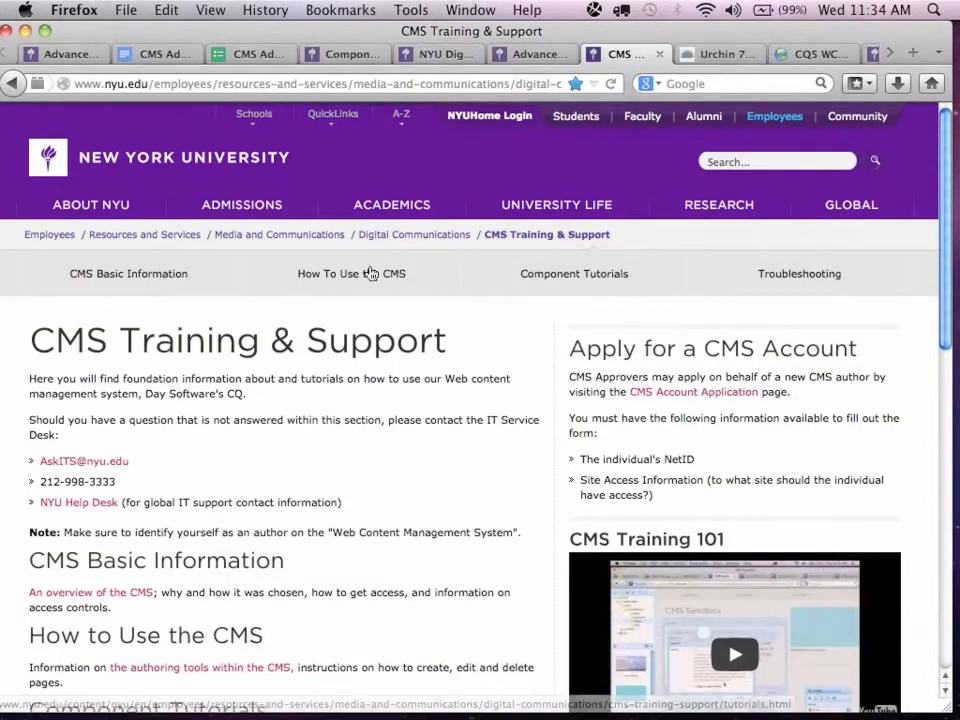
{"action": "left_click", "coordinate": [549, 280]}
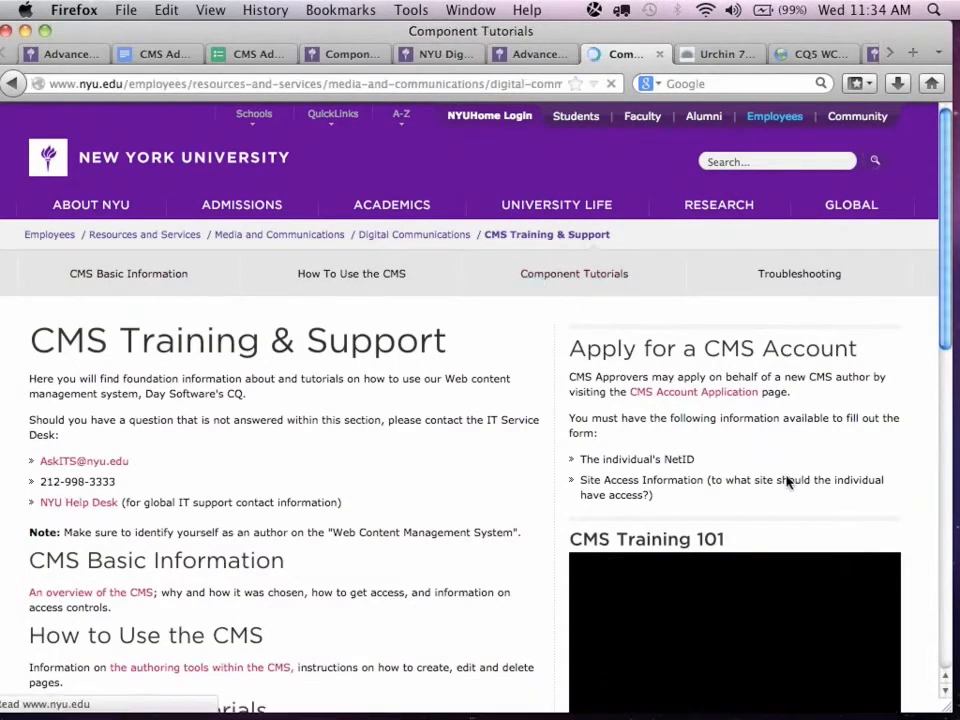
{"action": "scroll", "coordinate": [795, 495], "scroll_direction": "down", "scroll_amount": 6}
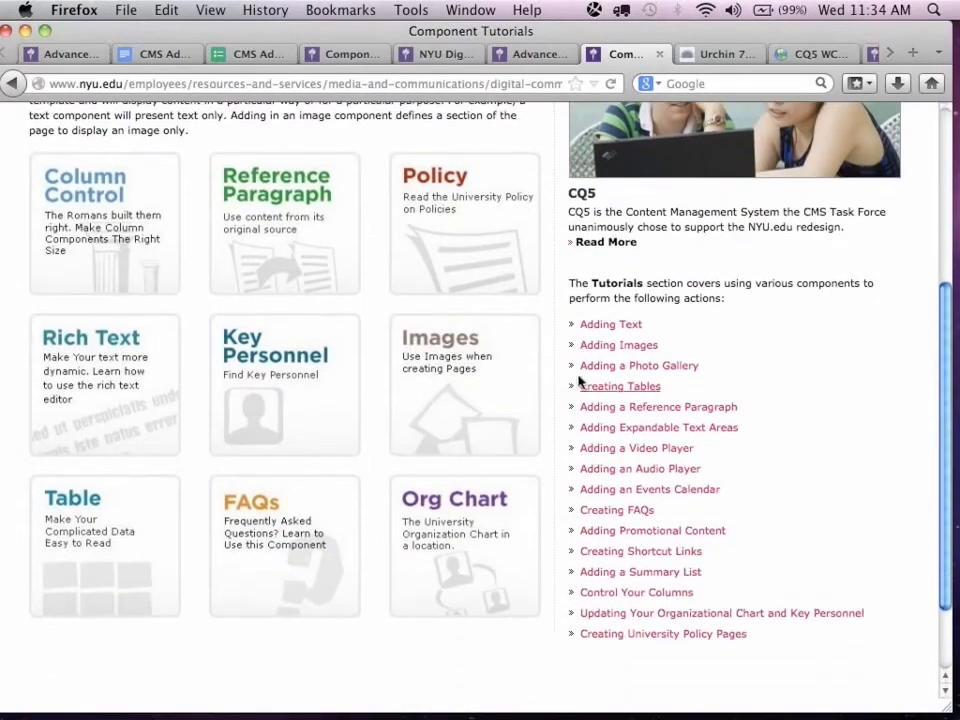
{"action": "left_click", "coordinate": [650, 452]}
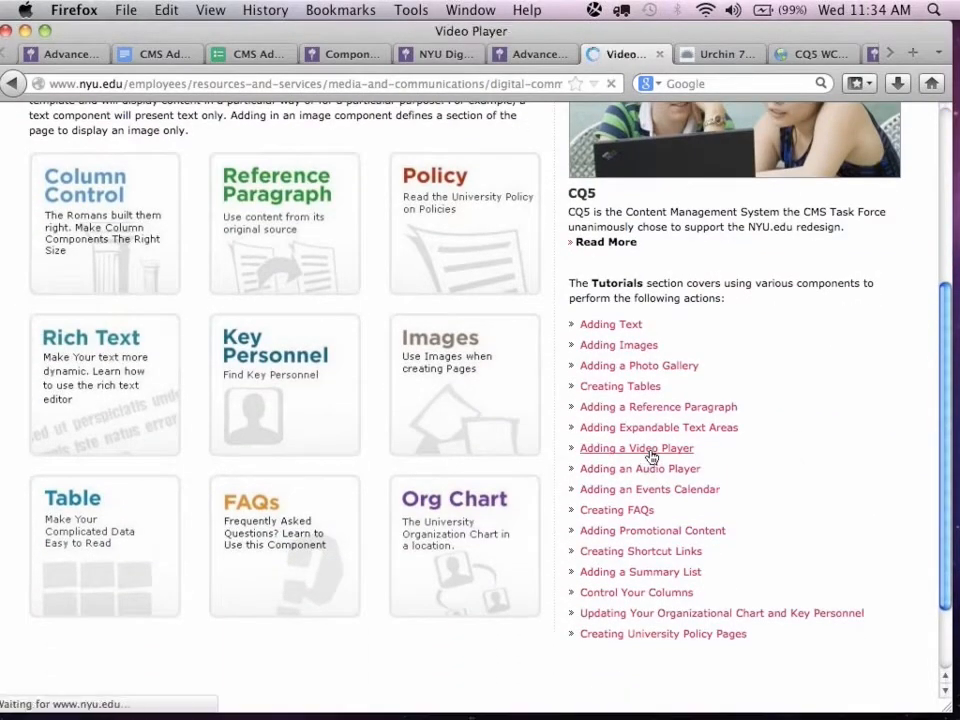
Review the Video Player overview, and open its Video Specifications page to read the required specs for DAM videos.
{"action": "scroll", "coordinate": [399, 502], "scroll_direction": "down", "scroll_amount": 3}
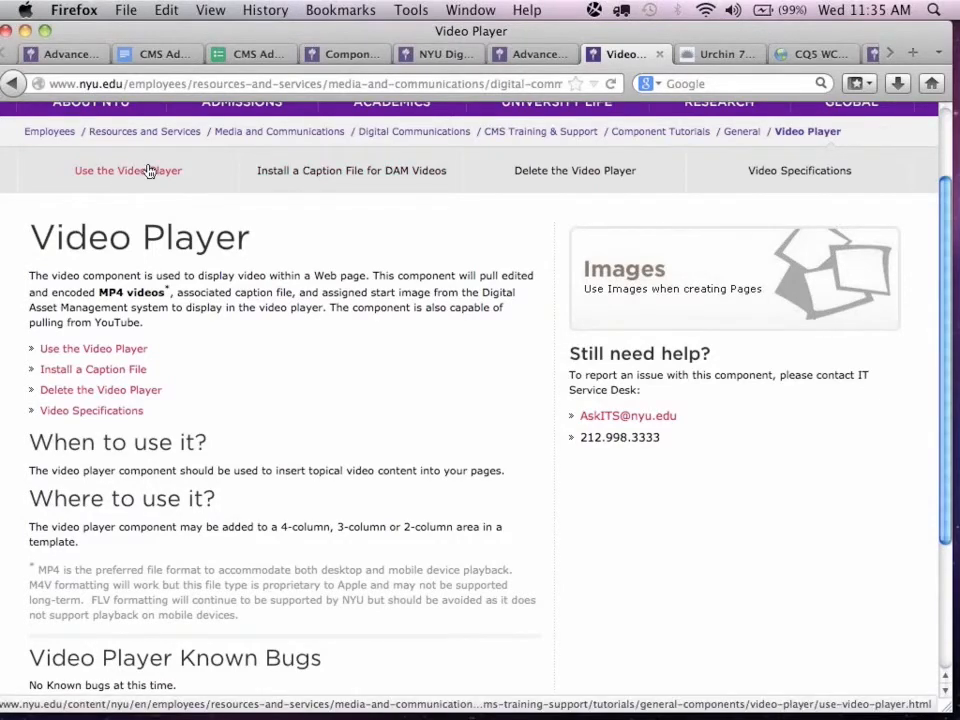
{"action": "left_click", "coordinate": [814, 177]}
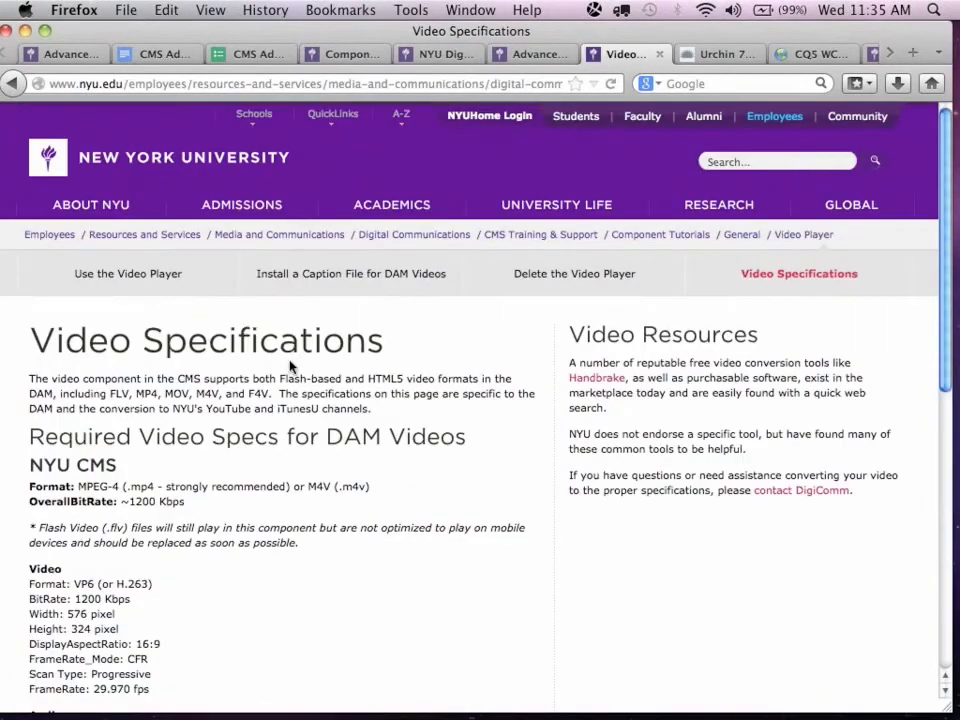
{"action": "scroll", "coordinate": [290, 367], "scroll_direction": "down", "scroll_amount": 5}
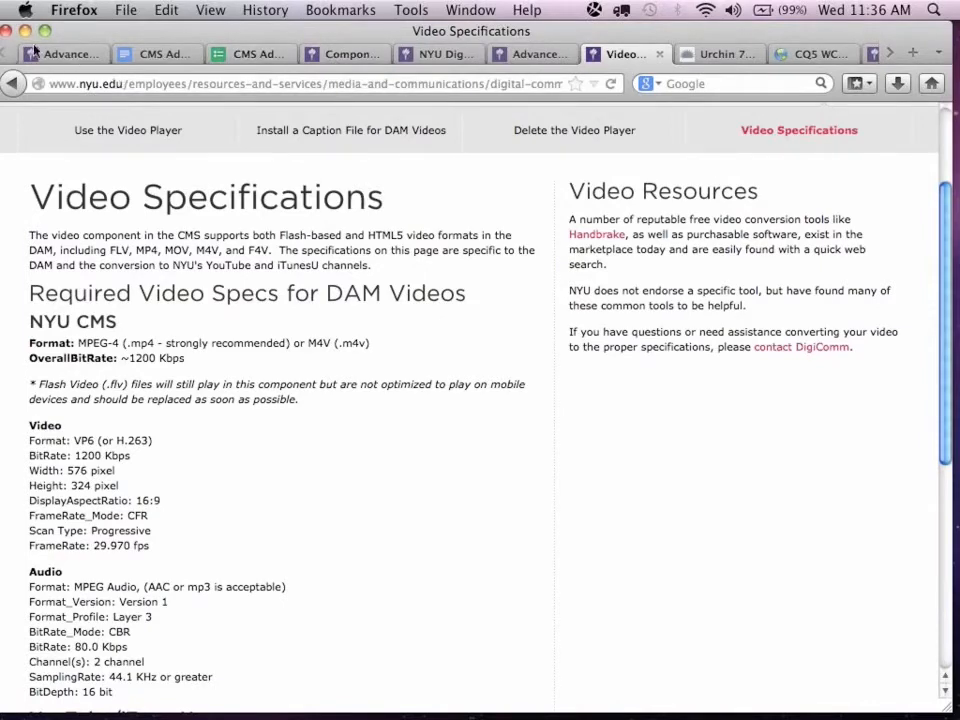
Return to the Advanced CMS Refresh Edit page and move the Sidekick off the Your Pre-Submitted CMS Questions list.
{"action": "left_click", "coordinate": [65, 57]}
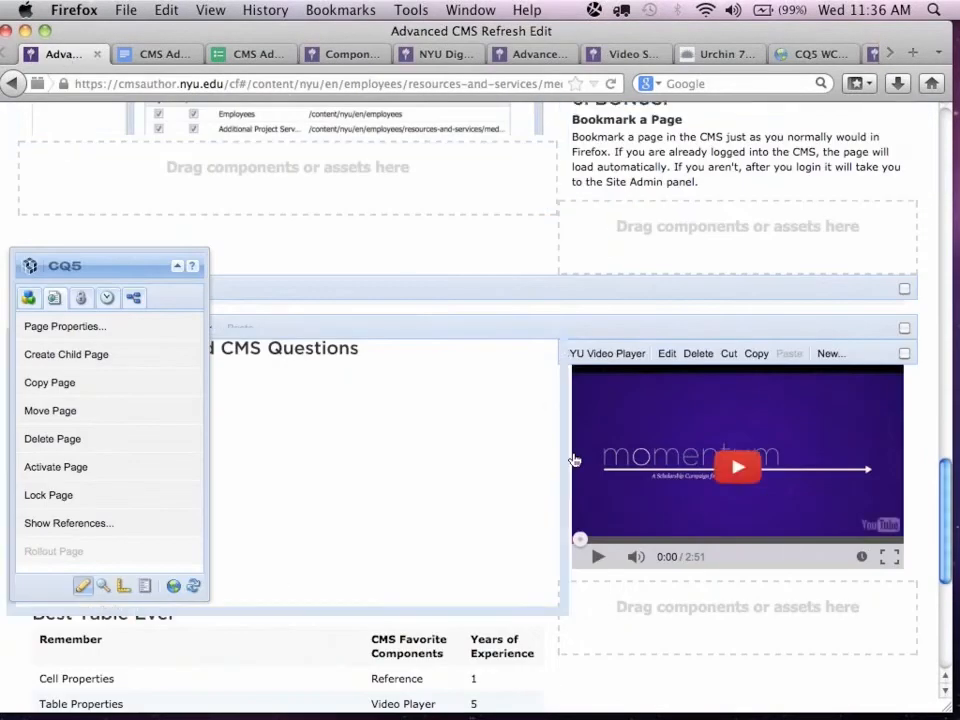
{"action": "scroll", "coordinate": [574, 456], "scroll_direction": "down", "scroll_amount": 5}
{"action": "left_click_drag", "start_coordinate": [82, 264], "coordinate": [654, 254]}
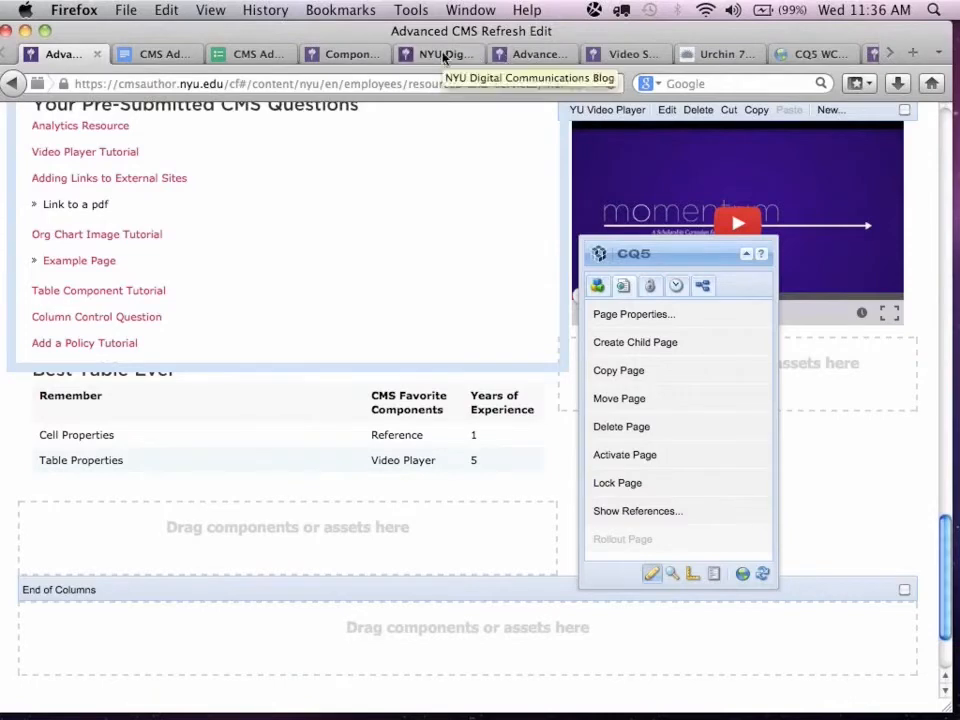
Switch to the CQ5 authoring site, open Digital Assets, and show the documents folder under nyu/academicAppts.
{"action": "left_click", "coordinate": [338, 53]}
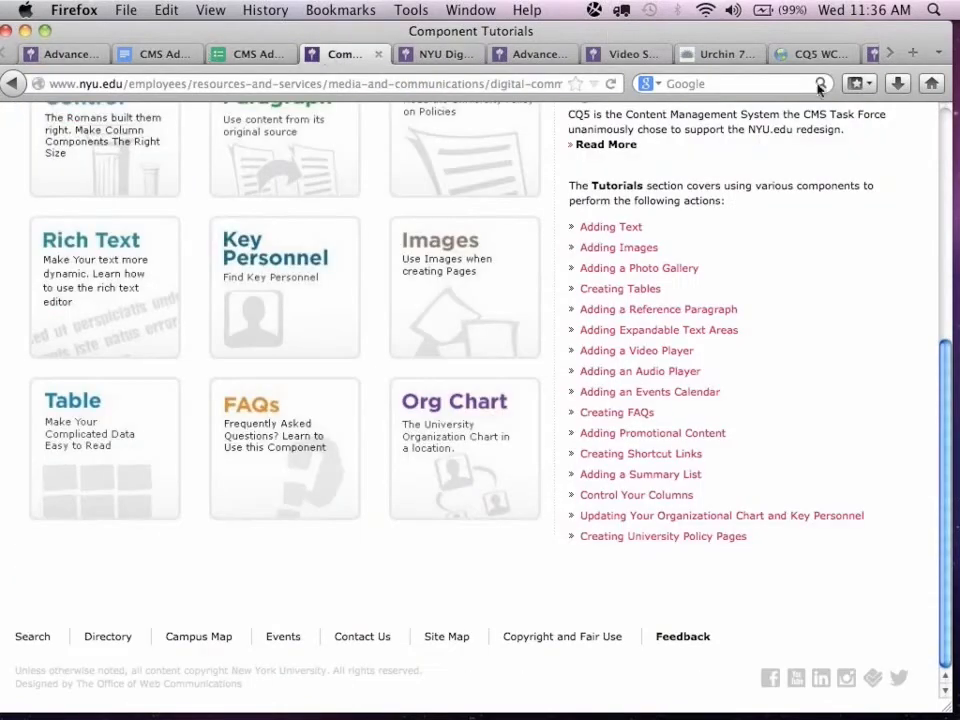
{"action": "left_click", "coordinate": [806, 53]}
{"action": "left_click", "coordinate": [266, 120]}
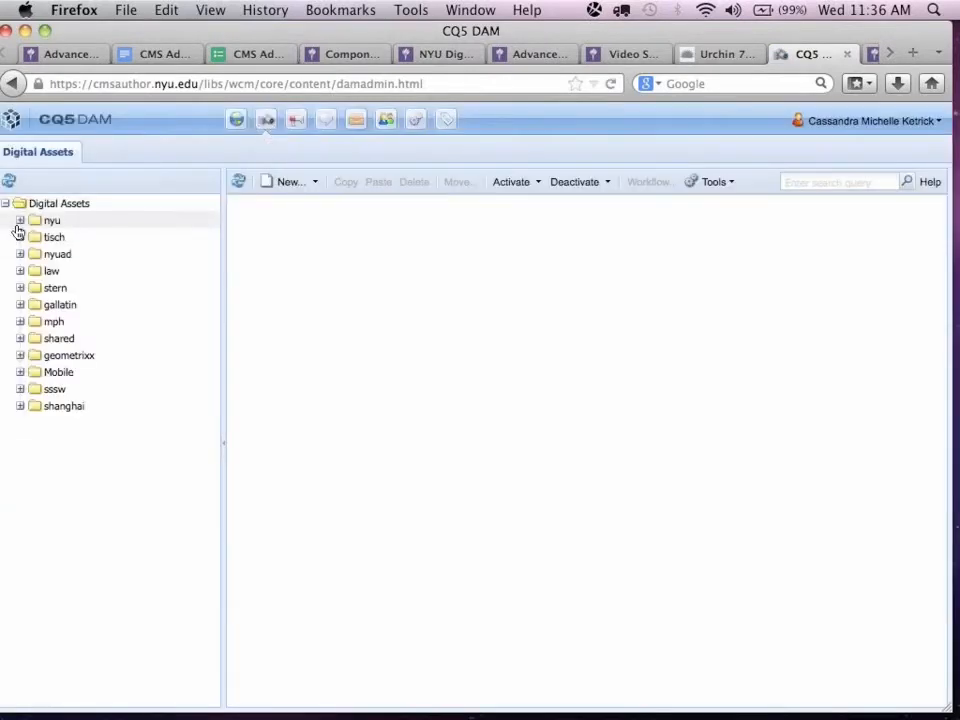
{"action": "left_click", "coordinate": [20, 221]}
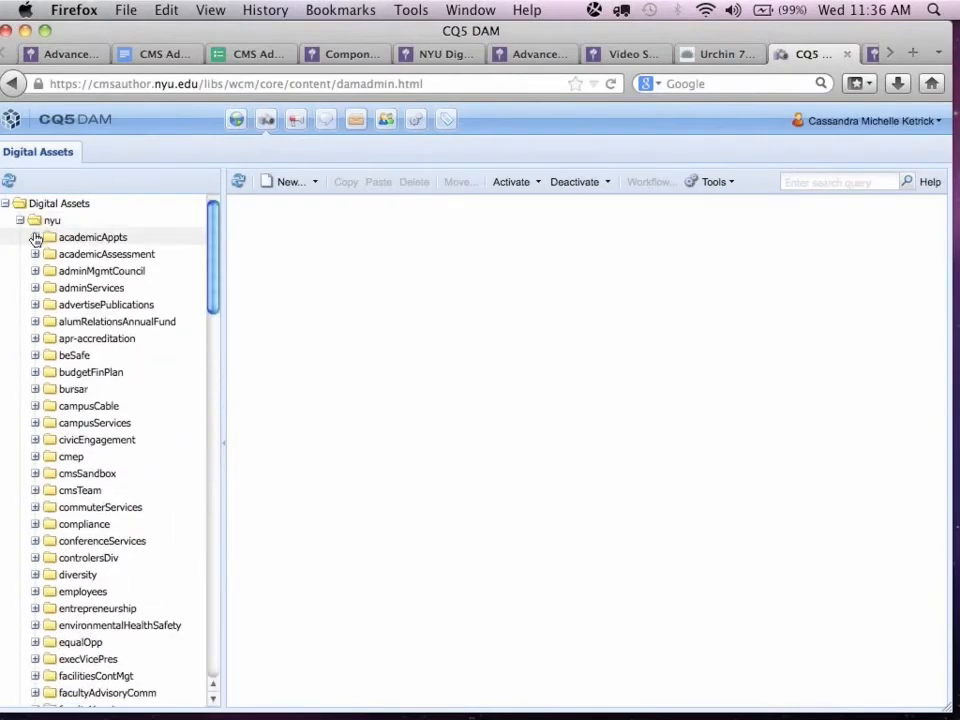
{"action": "left_click", "coordinate": [35, 237]}
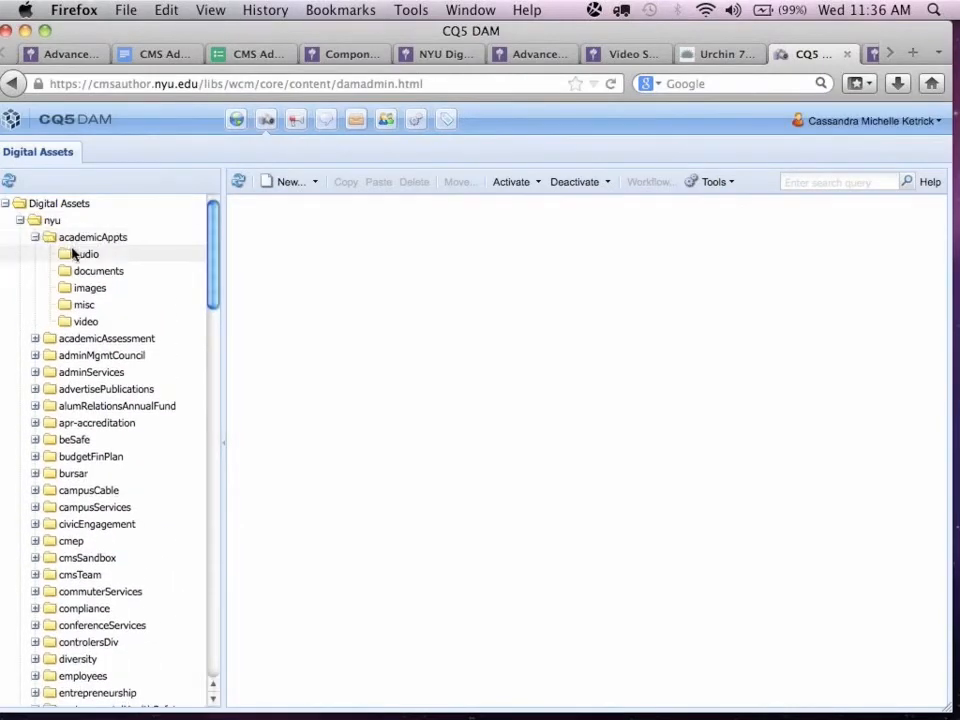
{"action": "left_click", "coordinate": [98, 272]}
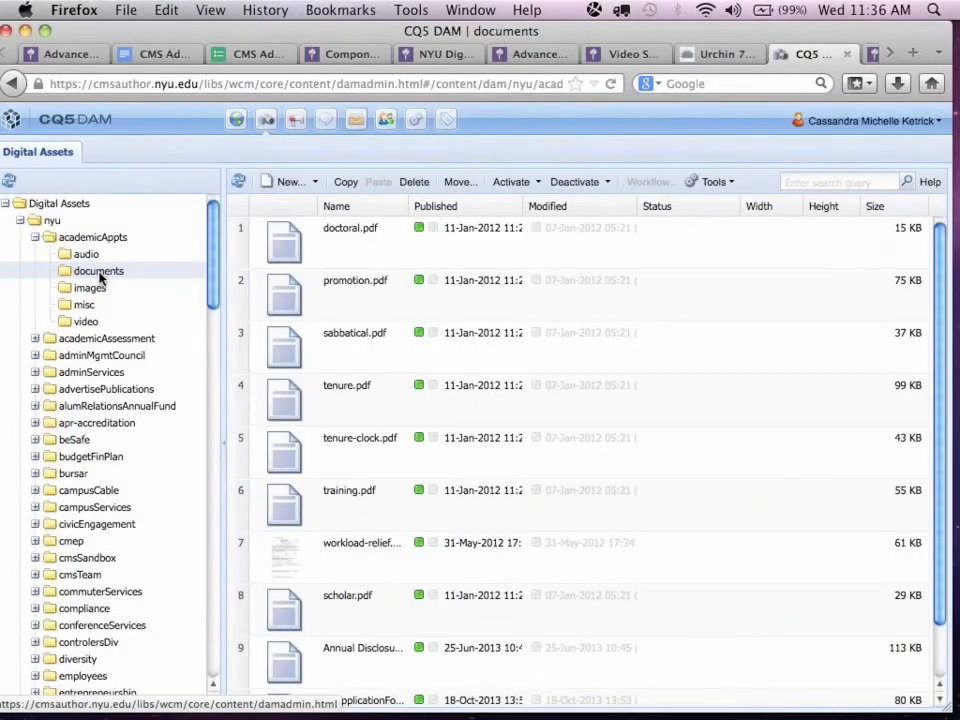
Show the Upload Asset dialog for the academicAppts documents folder, dismiss it without uploading, and go to the Websites console.
{"action": "left_click", "coordinate": [399, 248]}
{"action": "mouse_move", "coordinate": [399, 242]}
{"action": "left_mouse_down"}
{"action": "mouse_move", "coordinate": [399, 227]}
{"action": "mouse_move", "coordinate": [391, 237]}
{"action": "left_mouse_up"}
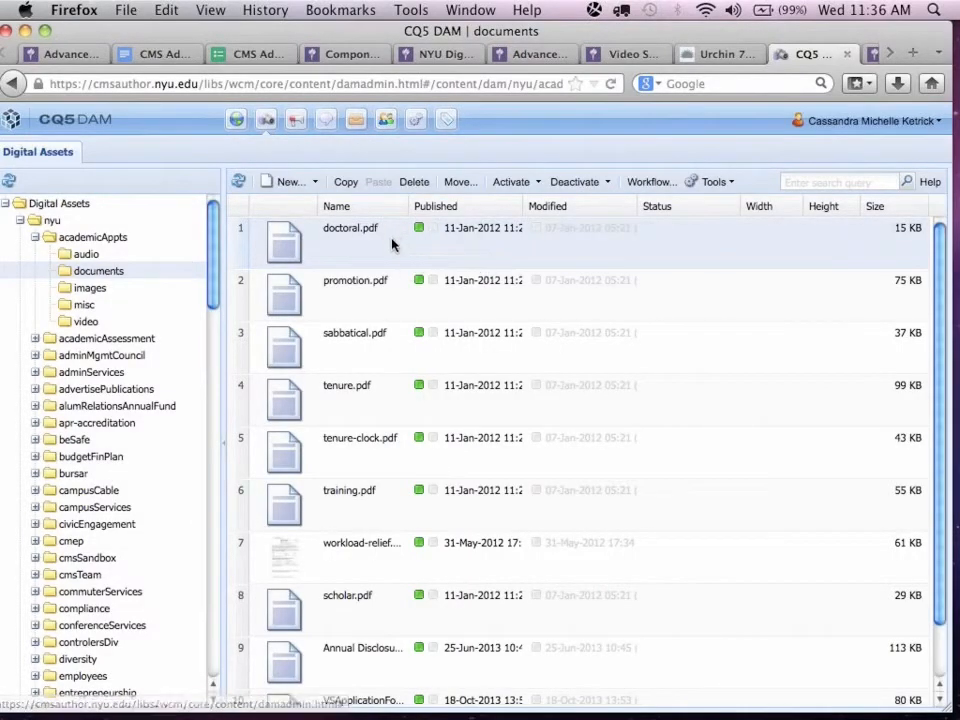
{"action": "left_click", "coordinate": [287, 183]}
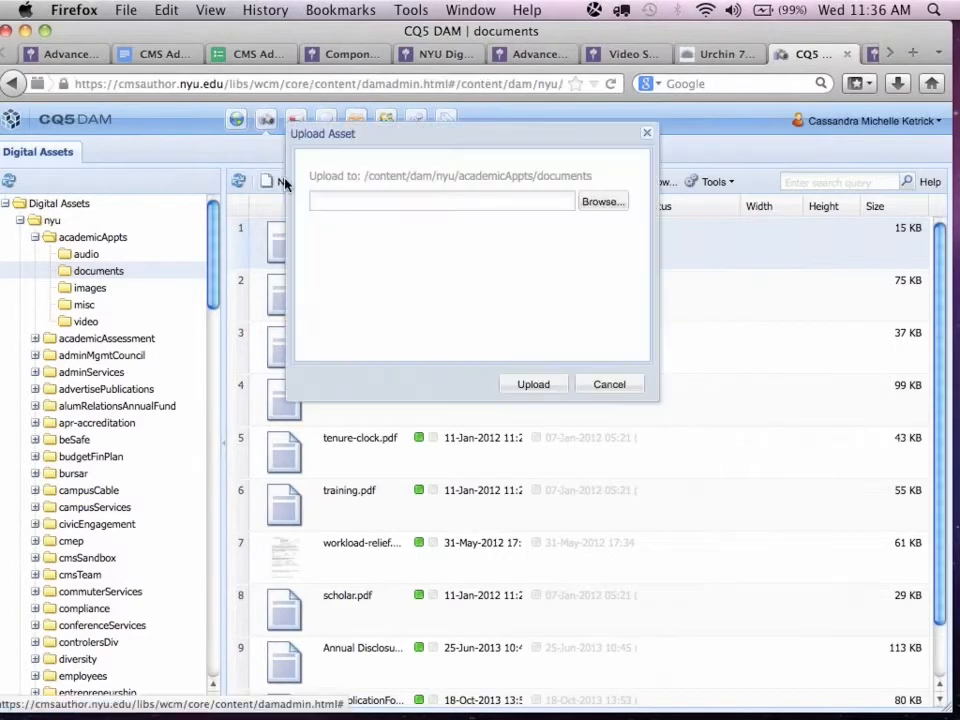
{"action": "left_click", "coordinate": [608, 385]}
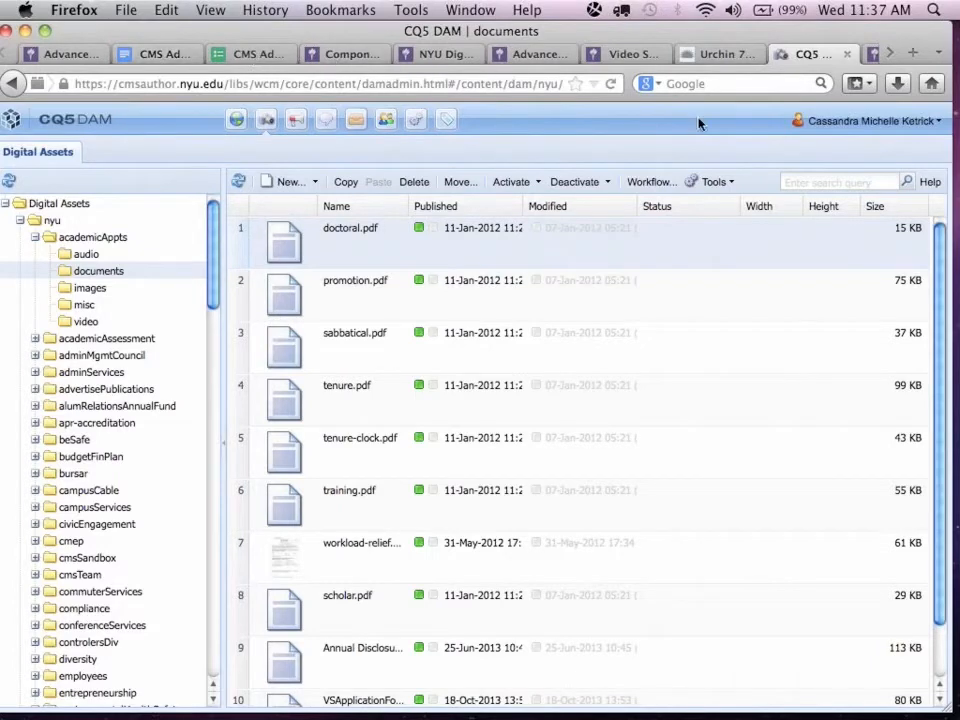
{"action": "left_click", "coordinate": [236, 122]}
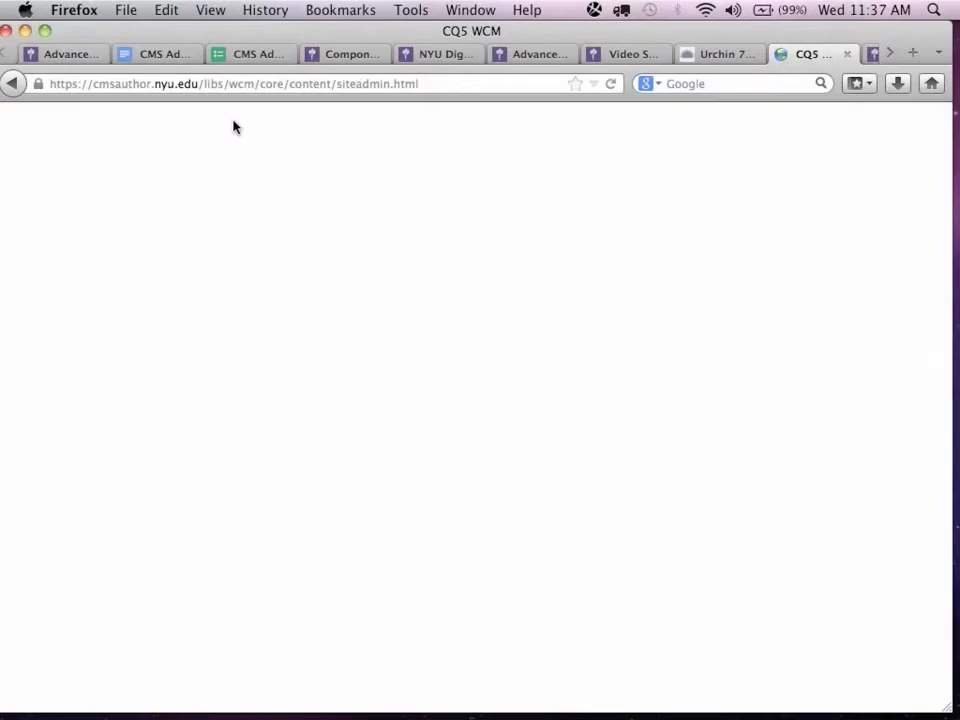
On the Advanced CMS Refresh Edit page, edit the Your Pre-Submitted CMS Questions text and start a hyperlink on "Link to a pdf".
{"action": "left_click", "coordinate": [55, 54]}
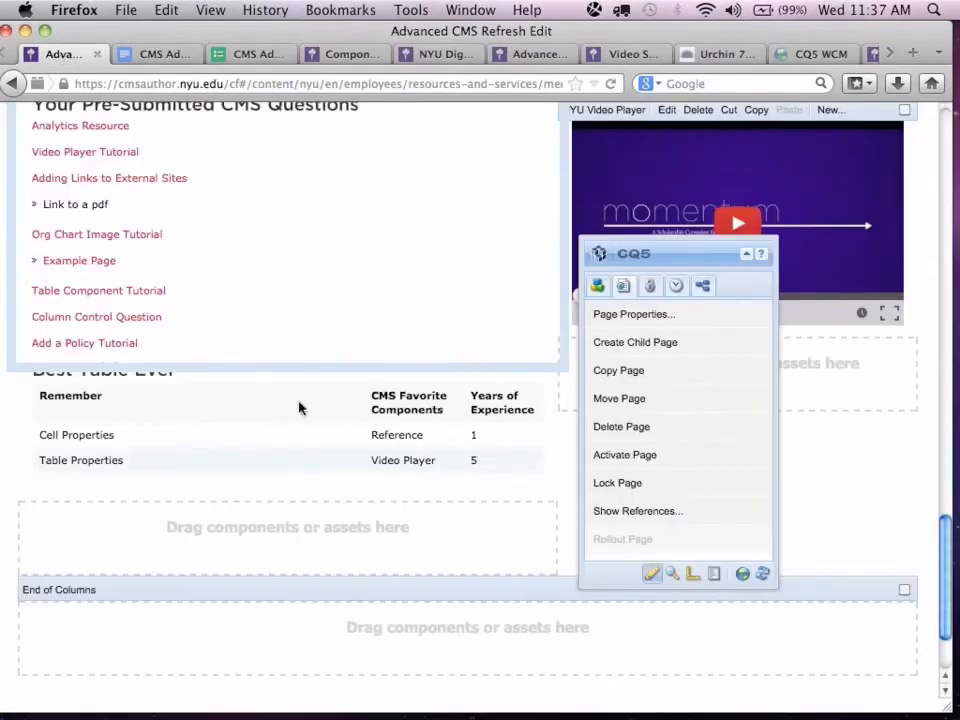
{"action": "double_click", "coordinate": [344, 277]}
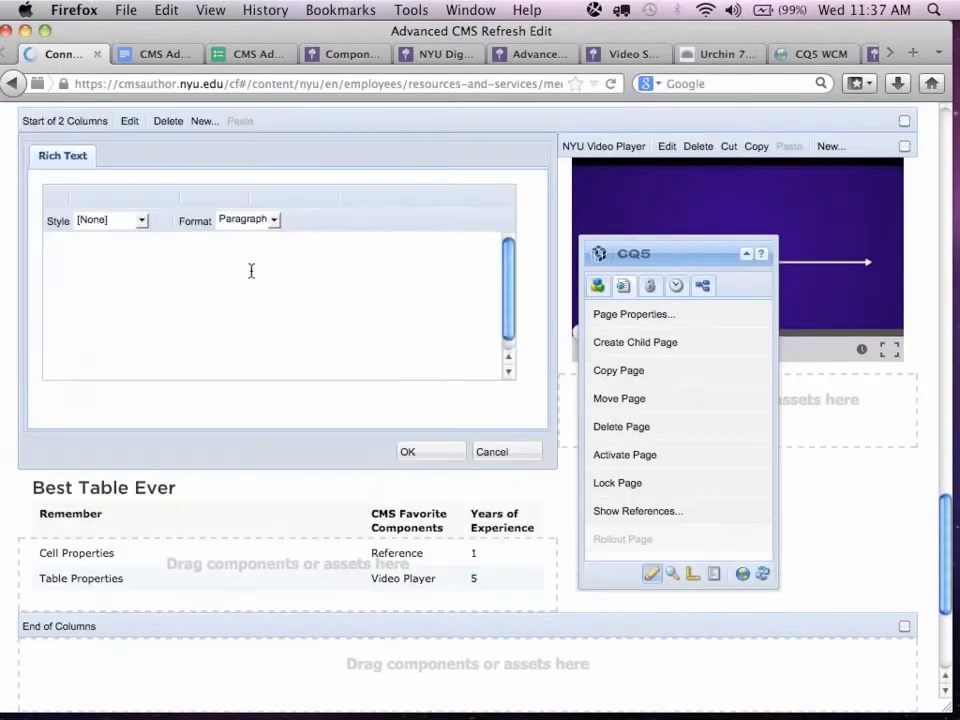
{"action": "left_click_drag", "start_coordinate": [126, 344], "coordinate": [54, 344]}
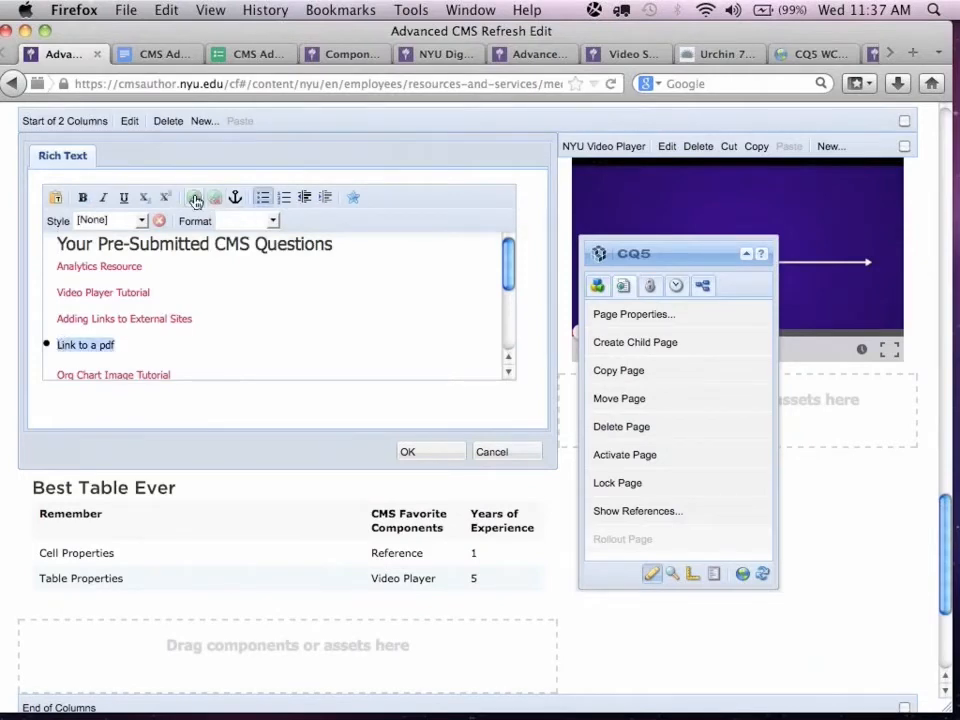
{"action": "left_click", "coordinate": [197, 199]}
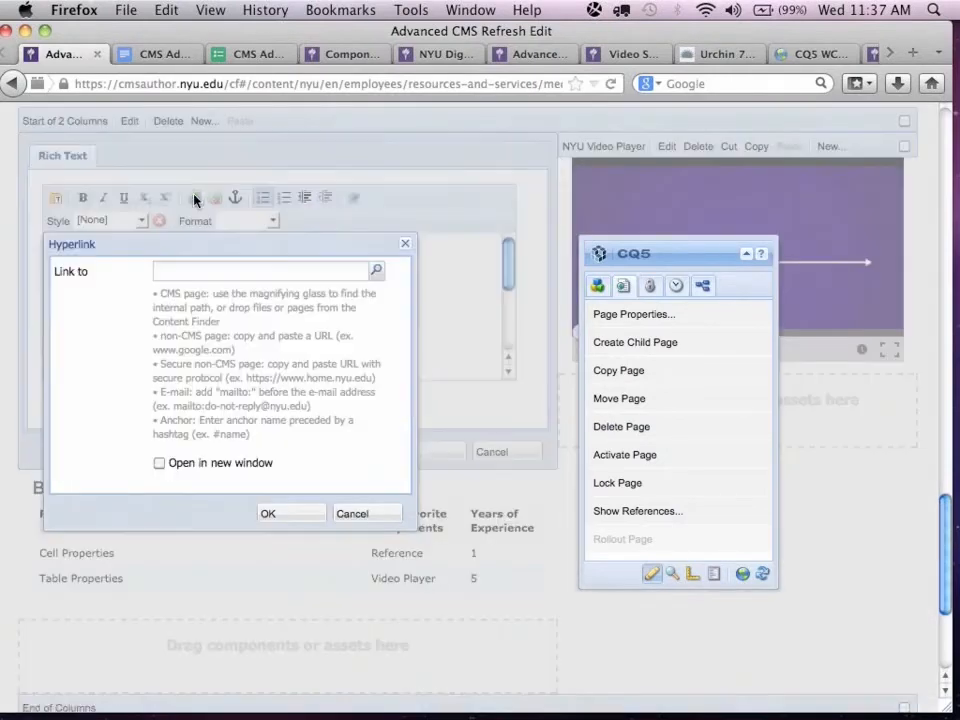
Set the link target to doctoral.pdf under Digital Assets/nyu/academicAppts/documents, and save the hyperlink and the rich text.
{"action": "left_click", "coordinate": [380, 274]}
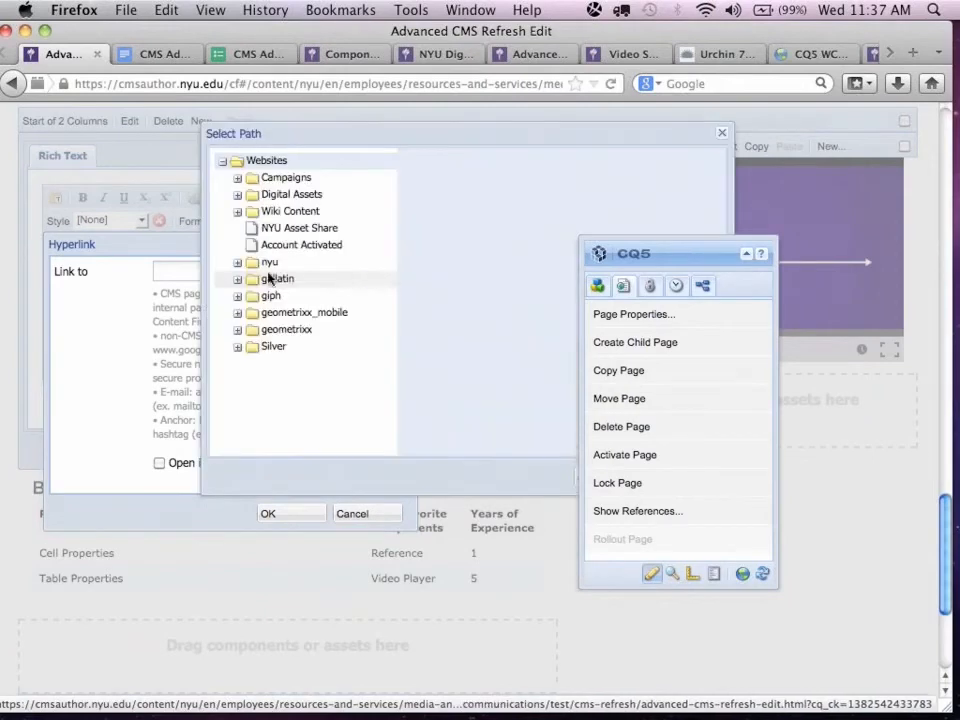
{"action": "left_click", "coordinate": [237, 194]}
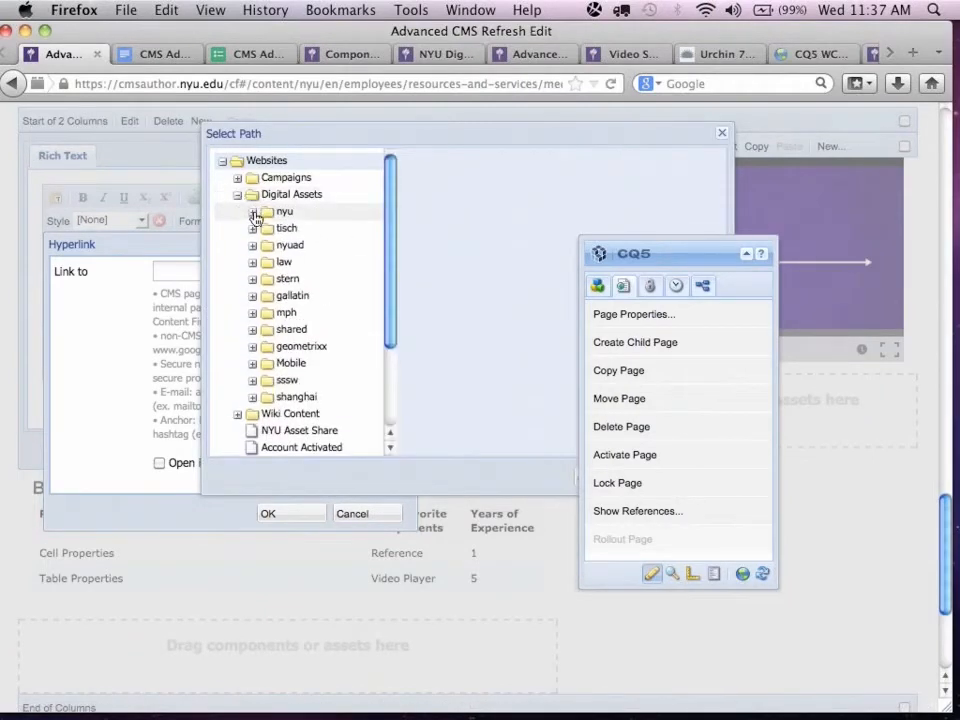
{"action": "left_click", "coordinate": [253, 212]}
{"action": "left_click", "coordinate": [268, 229]}
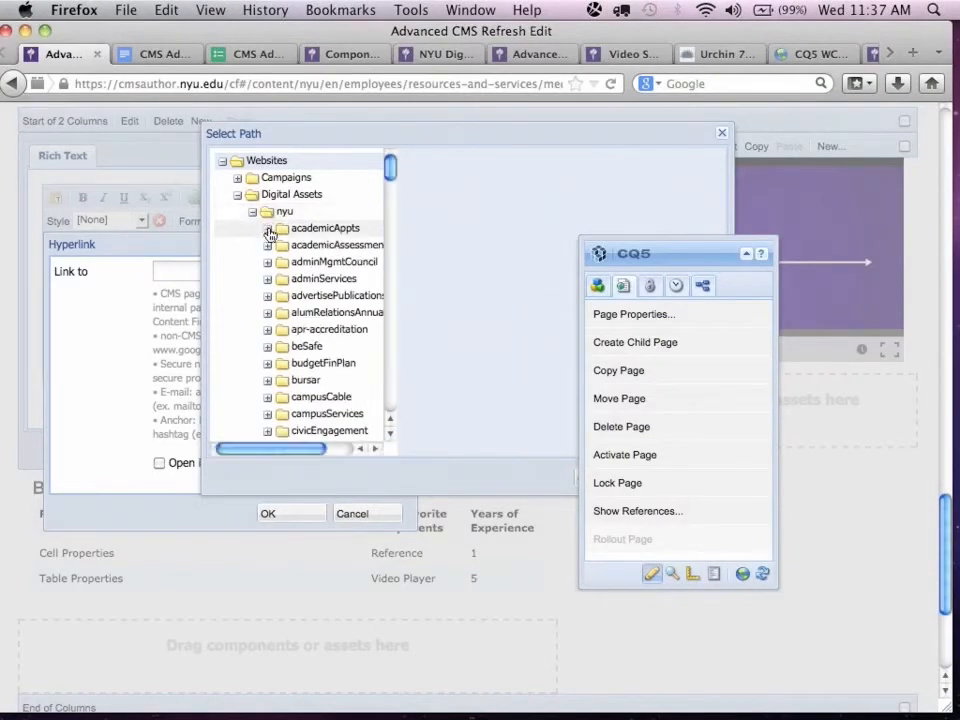
{"action": "left_click", "coordinate": [282, 263]}
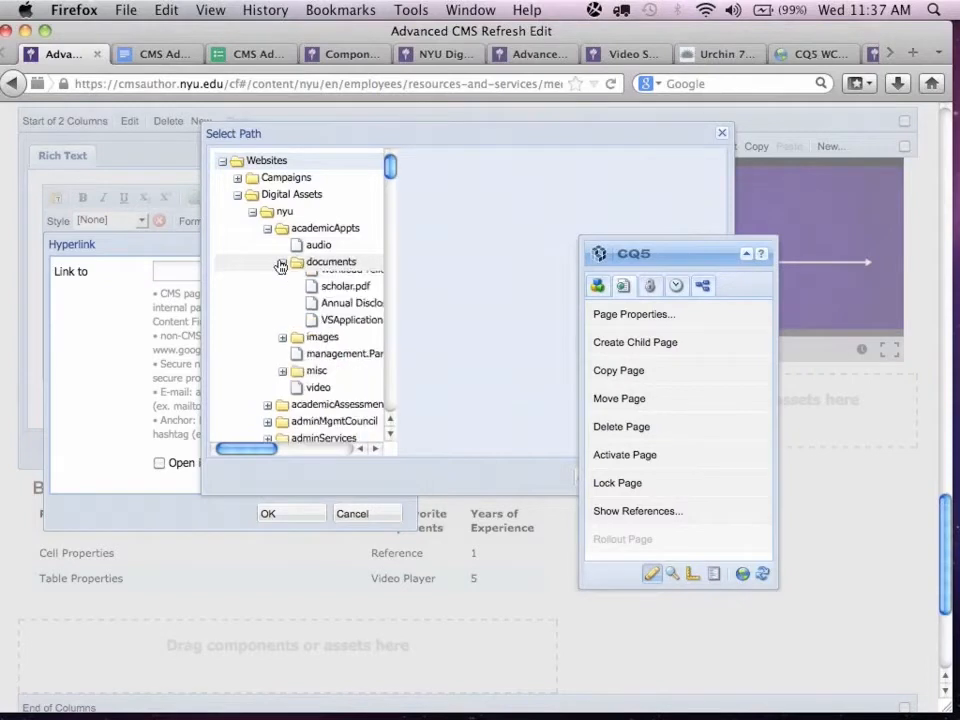
{"action": "left_click", "coordinate": [343, 279]}
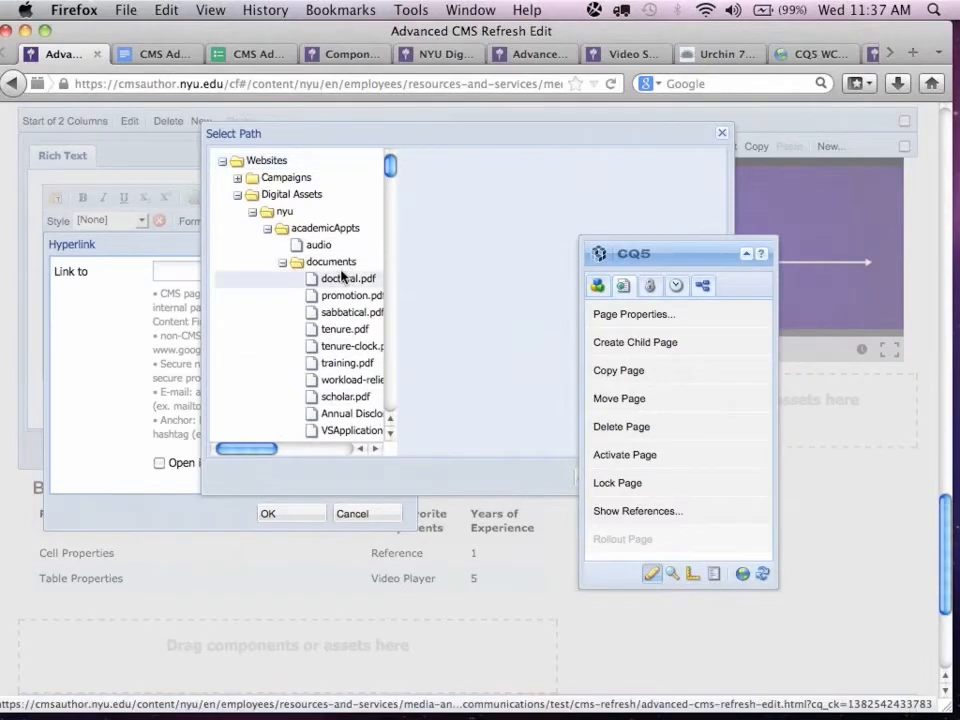
{"action": "left_click_drag", "start_coordinate": [643, 253], "coordinate": [834, 183]}
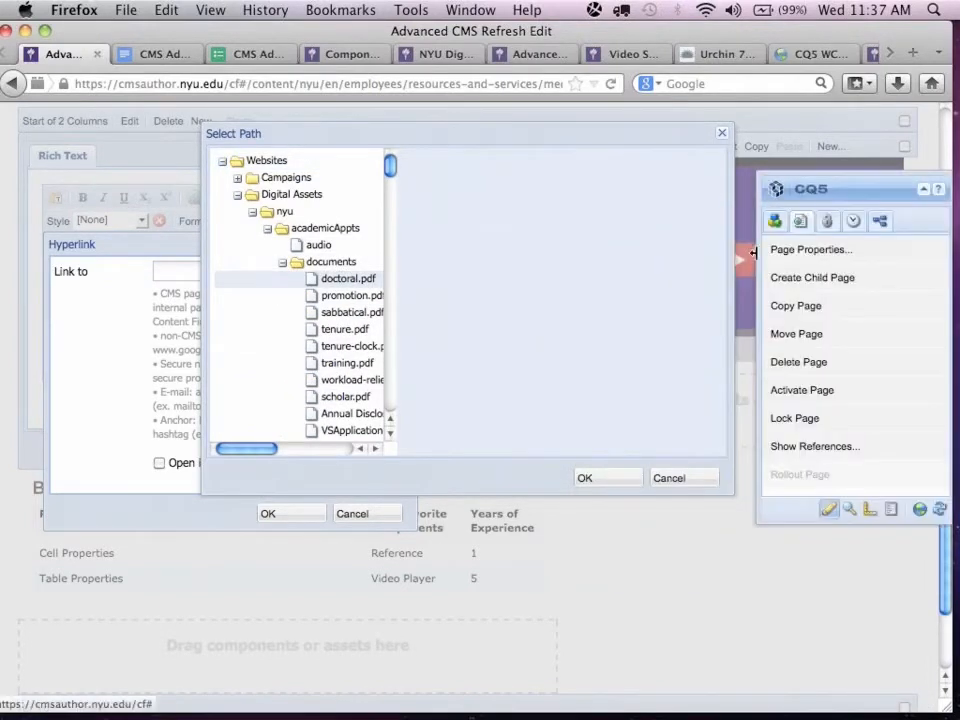
{"action": "left_click", "coordinate": [590, 477]}
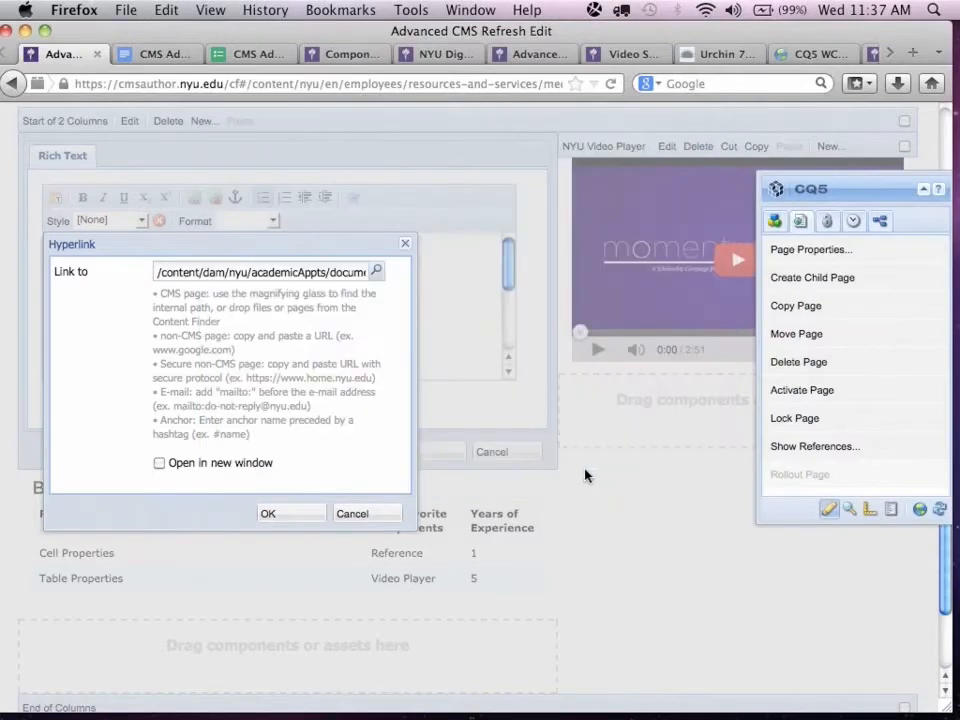
{"action": "left_click", "coordinate": [288, 516]}
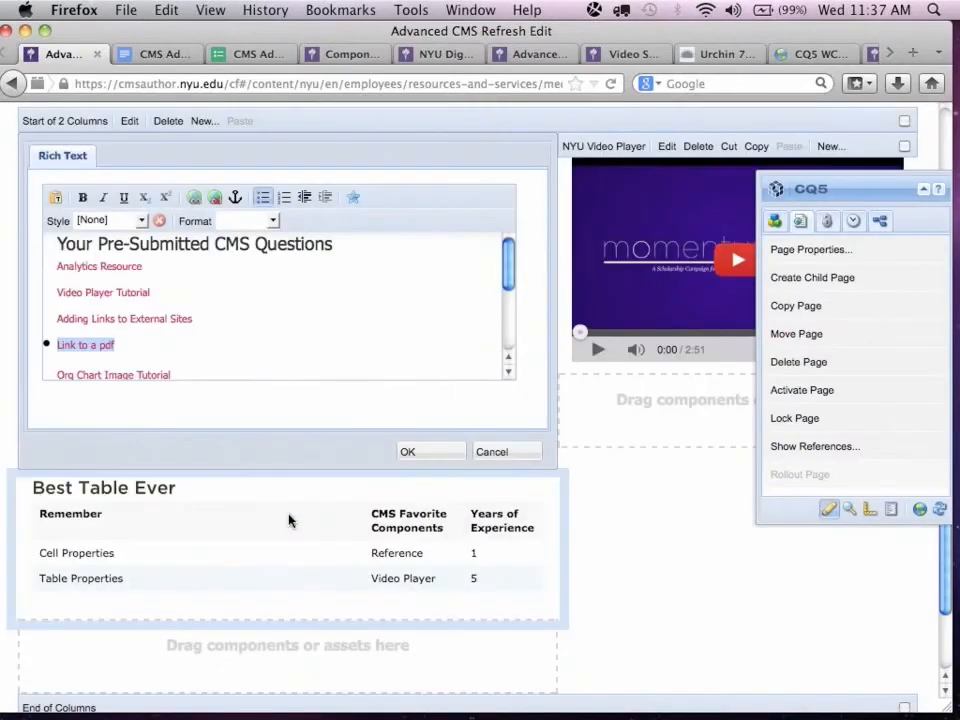
{"action": "left_click", "coordinate": [418, 451]}
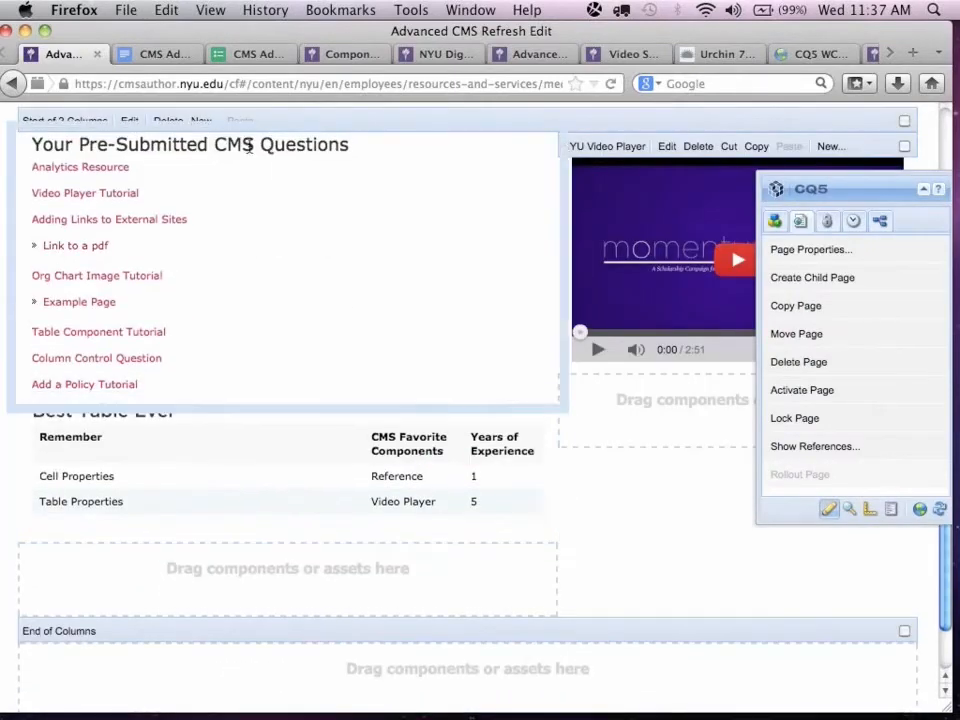
Test the "Link to a pdf" link by opening its document, and return to the Advanced CMS Refresh Edit page.
{"action": "left_click", "coordinate": [78, 250]}
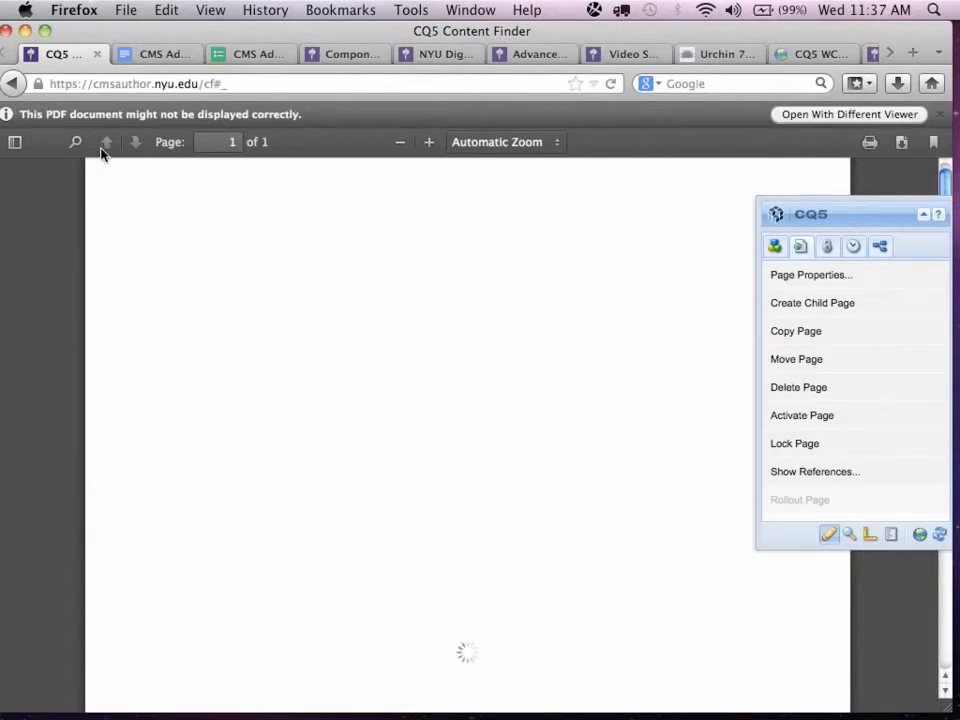
{"action": "scroll", "coordinate": [291, 369], "scroll_direction": "down", "scroll_amount": 5}
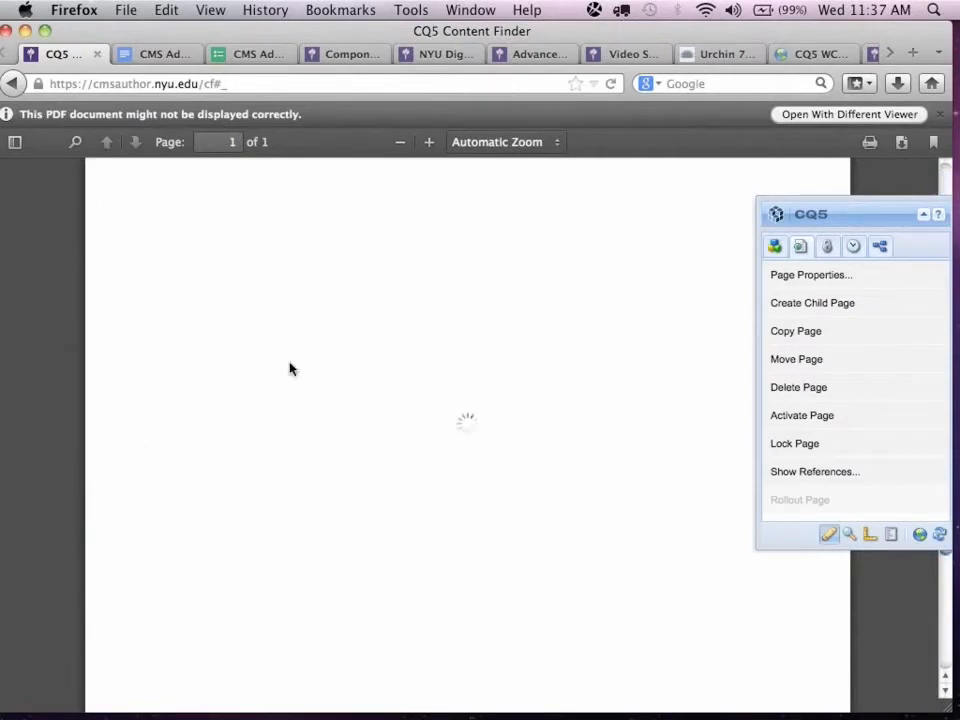
{"action": "left_click", "coordinate": [10, 84]}
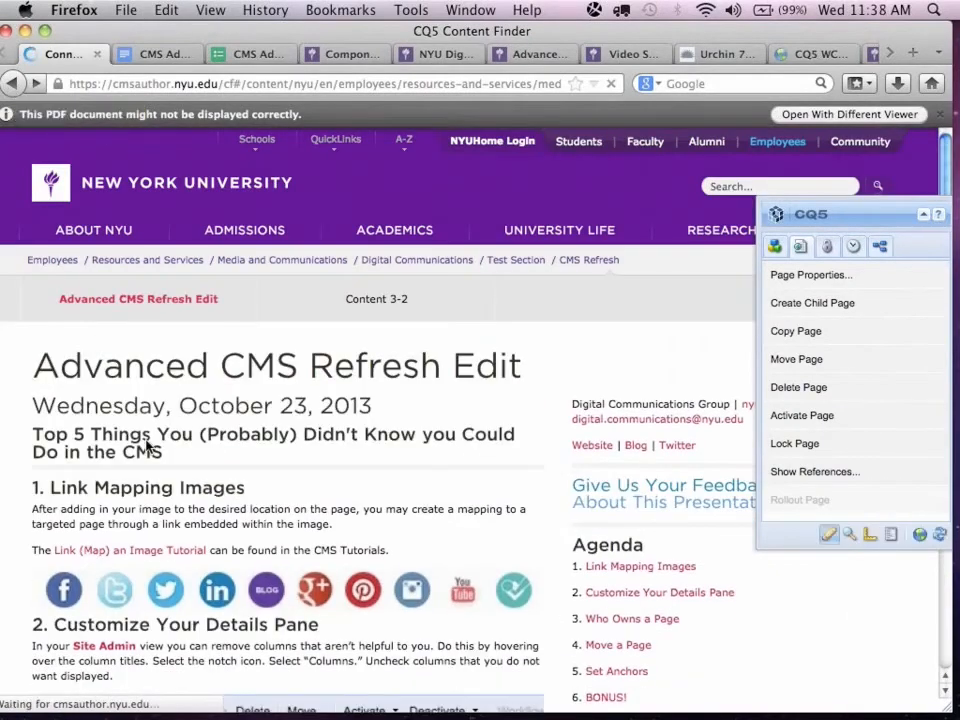
Open Adding Links to External Sites from the pre-submitted questions and review the Style Text tutorial's link instructions and text formats.
{"action": "scroll", "coordinate": [147, 447], "scroll_direction": "down", "scroll_amount": 5}
{"action": "scroll", "coordinate": [147, 447], "scroll_direction": "down", "scroll_amount": 1}
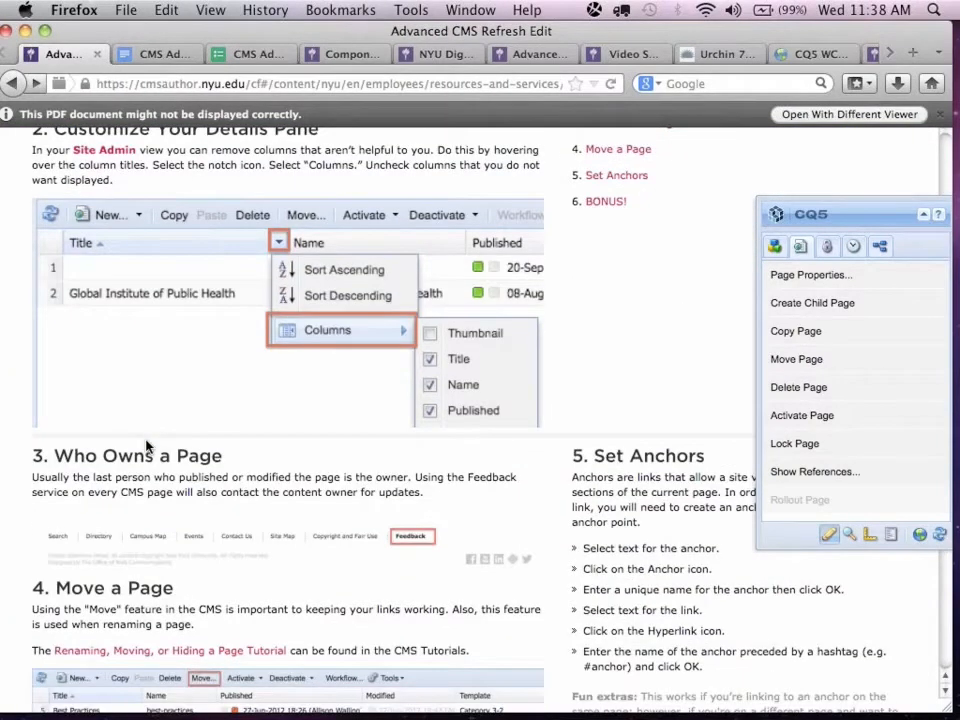
{"action": "scroll", "coordinate": [147, 447], "scroll_direction": "down", "scroll_amount": 7}
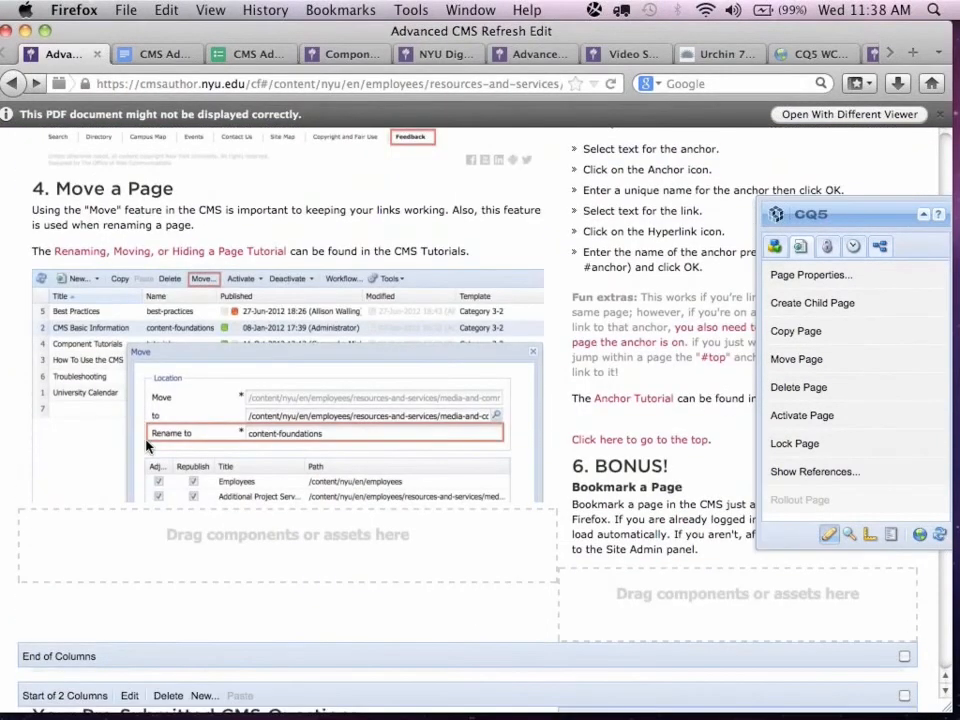
{"action": "scroll", "coordinate": [147, 447], "scroll_direction": "down", "scroll_amount": 4}
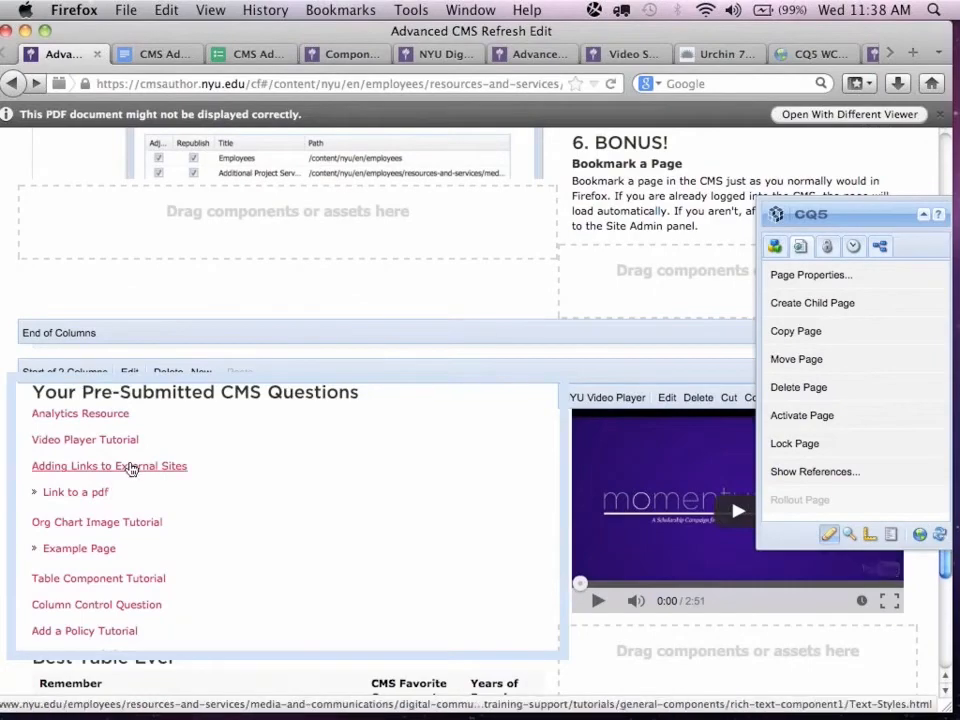
{"action": "left_click", "coordinate": [131, 467]}
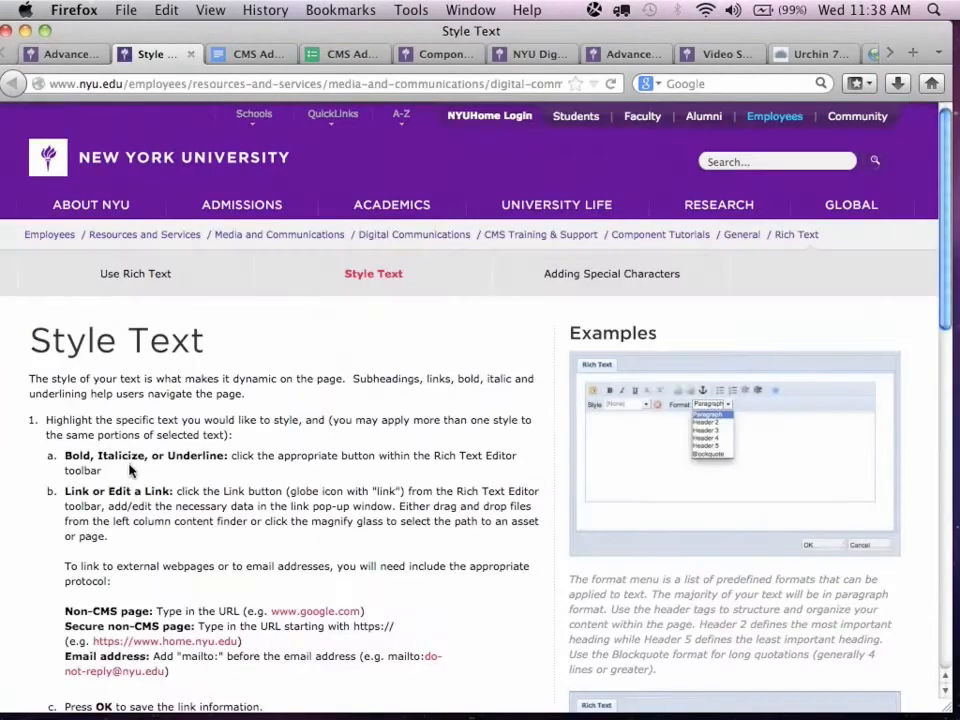
{"action": "scroll", "coordinate": [129, 488], "scroll_direction": "down", "scroll_amount": 3}
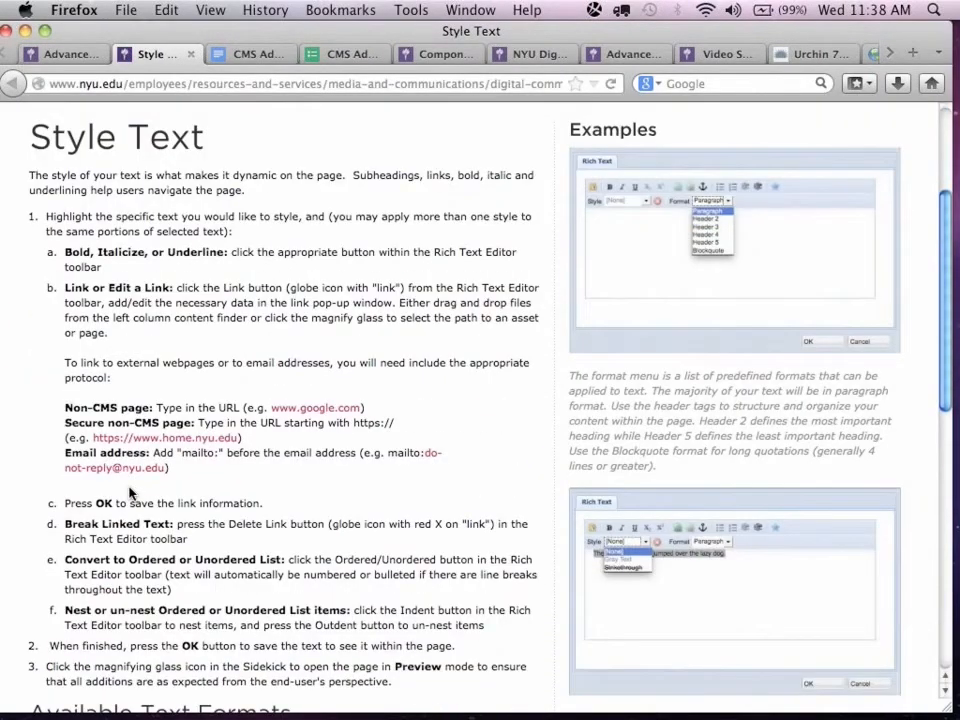
{"action": "scroll", "coordinate": [129, 492], "scroll_direction": "down", "scroll_amount": 6}
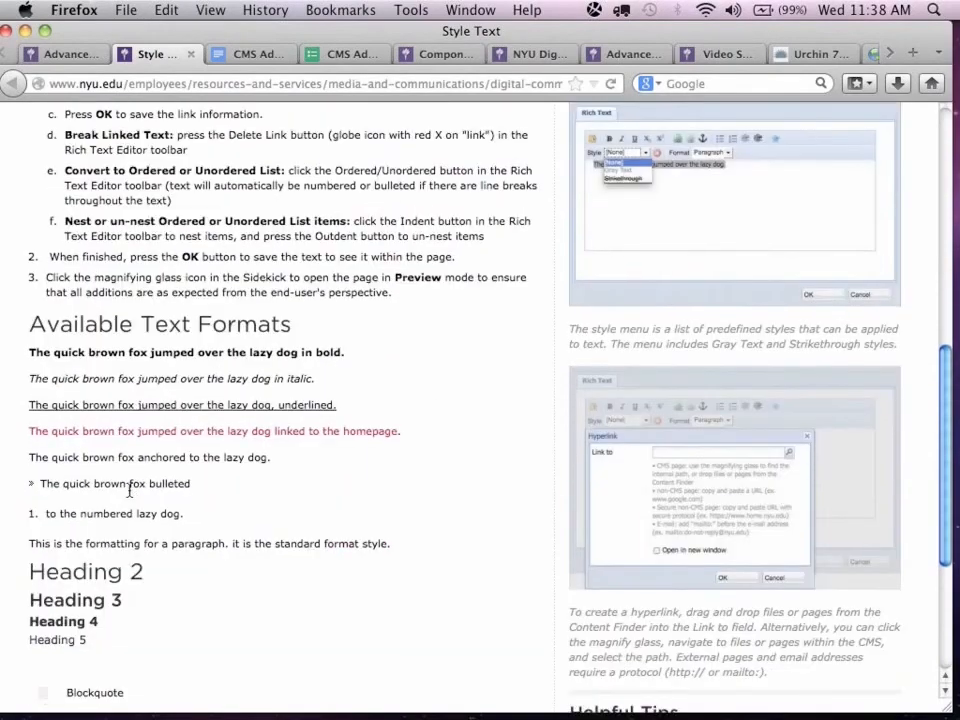
{"action": "scroll", "coordinate": [129, 491], "scroll_direction": "down", "scroll_amount": 5}
{"action": "scroll", "coordinate": [129, 490], "scroll_direction": "up", "scroll_amount": 4}
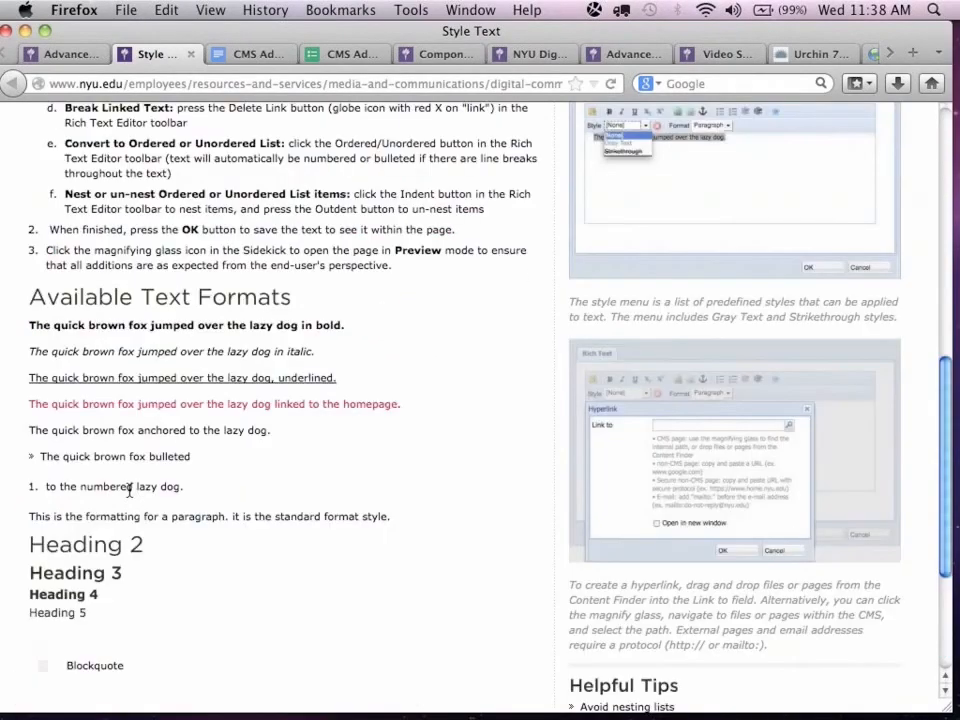
{"action": "scroll", "coordinate": [129, 488], "scroll_direction": "up", "scroll_amount": 10}
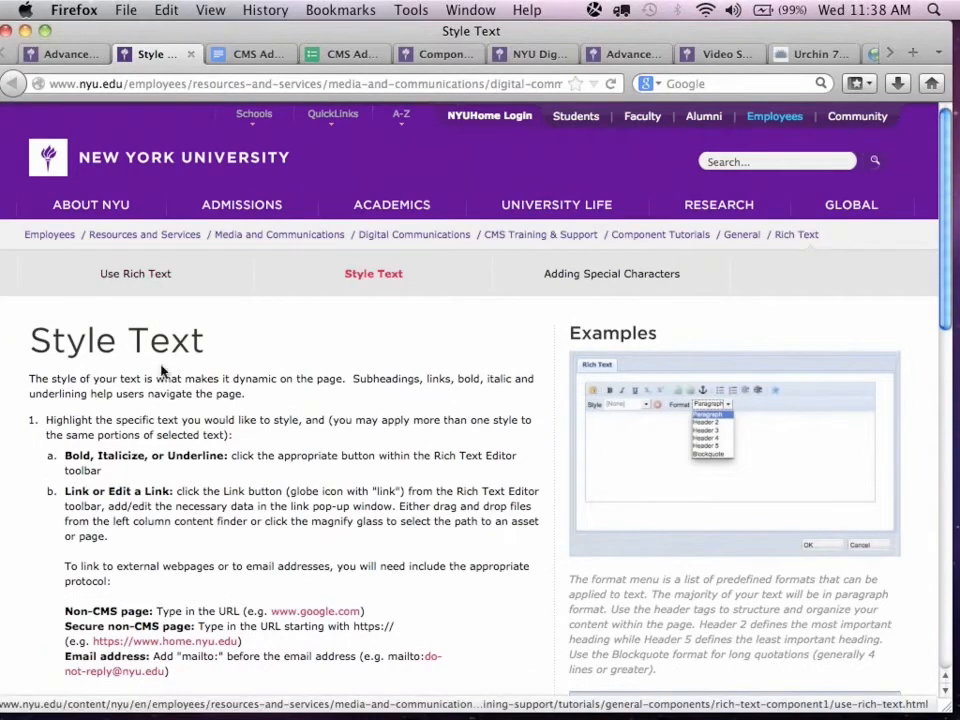
{"action": "scroll", "coordinate": [150, 398], "scroll_direction": "down", "scroll_amount": 1}
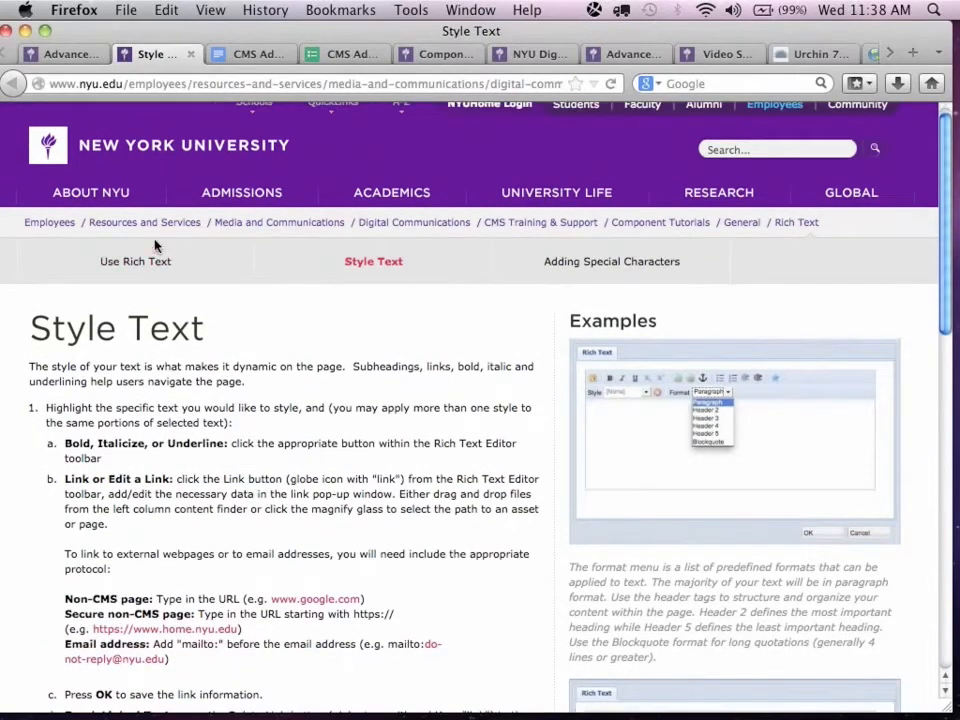
Open the Use Rich Text tutorial and review its sections on anchors and copy and paste issues.
{"action": "left_click", "coordinate": [150, 263]}
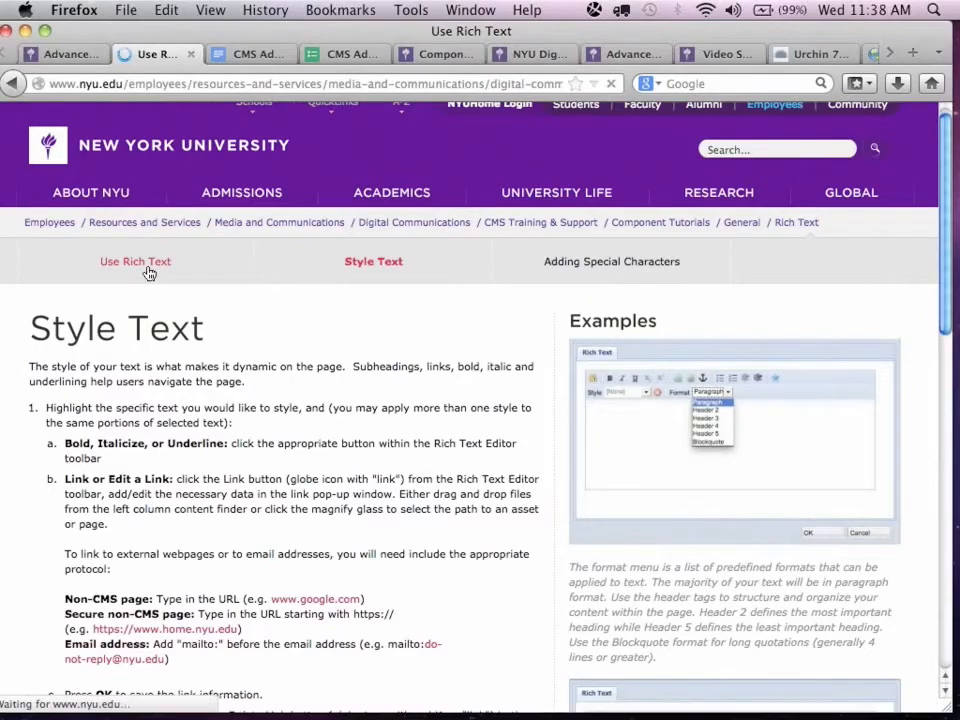
{"action": "scroll", "coordinate": [431, 559], "scroll_direction": "down", "scroll_amount": 15}
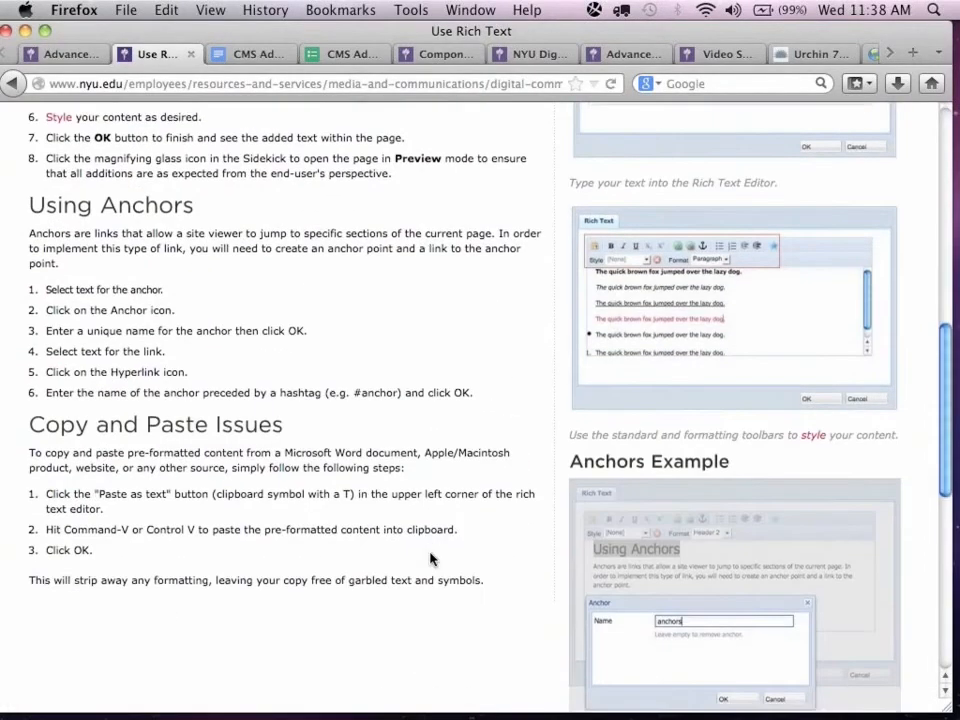
{"action": "scroll", "coordinate": [431, 559], "scroll_direction": "up", "scroll_amount": 15}
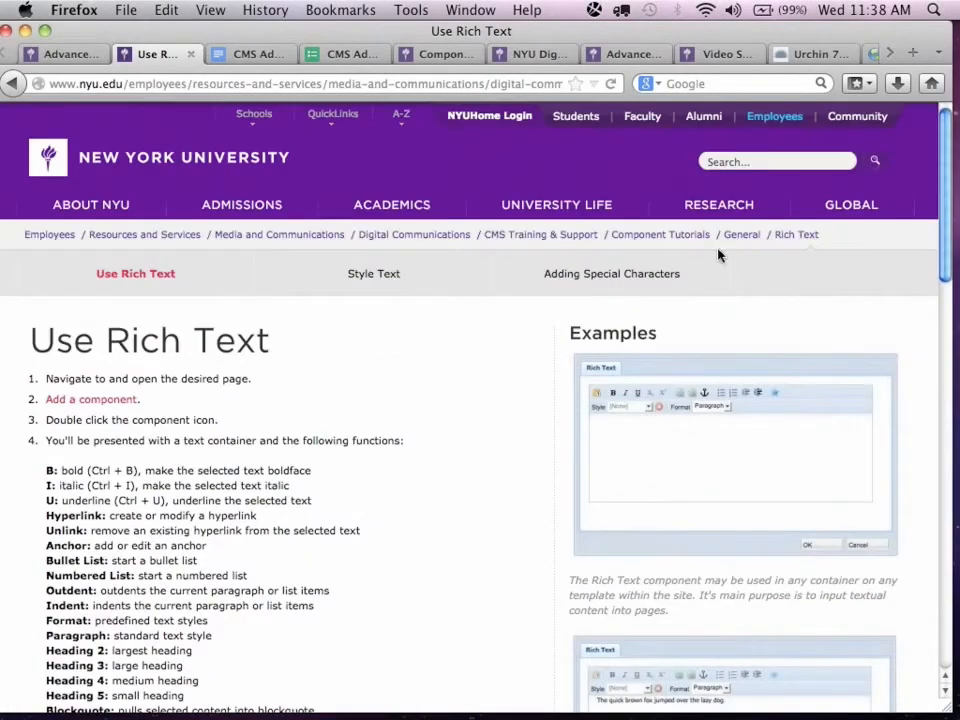
Go up through the General and Component Tutorials pages to the CMS Training & Support page.
{"action": "left_click", "coordinate": [751, 239]}
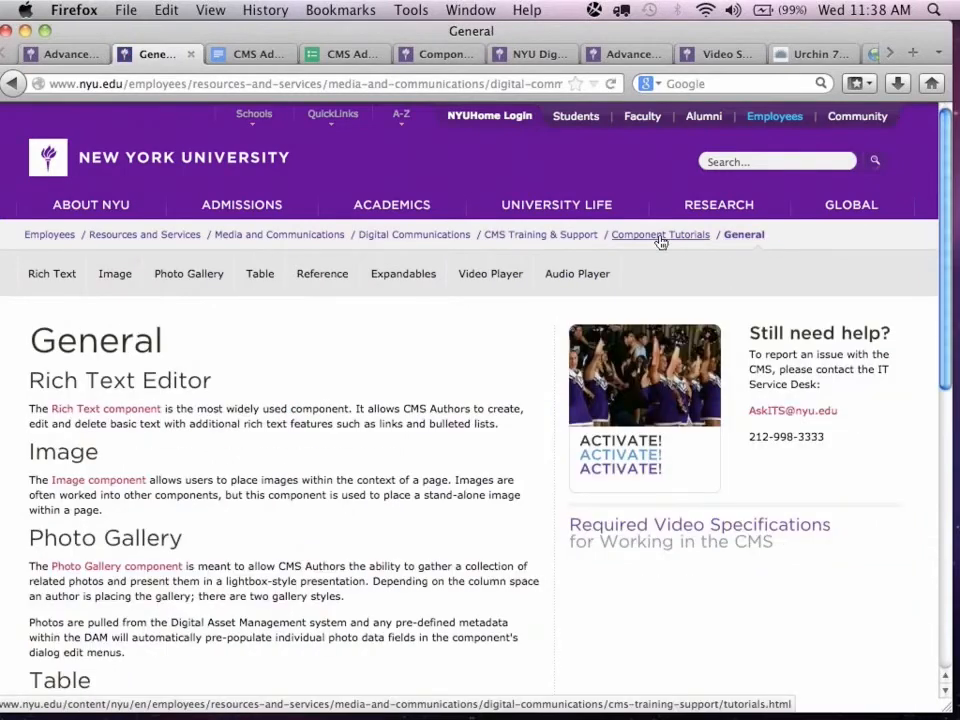
{"action": "left_click", "coordinate": [660, 239]}
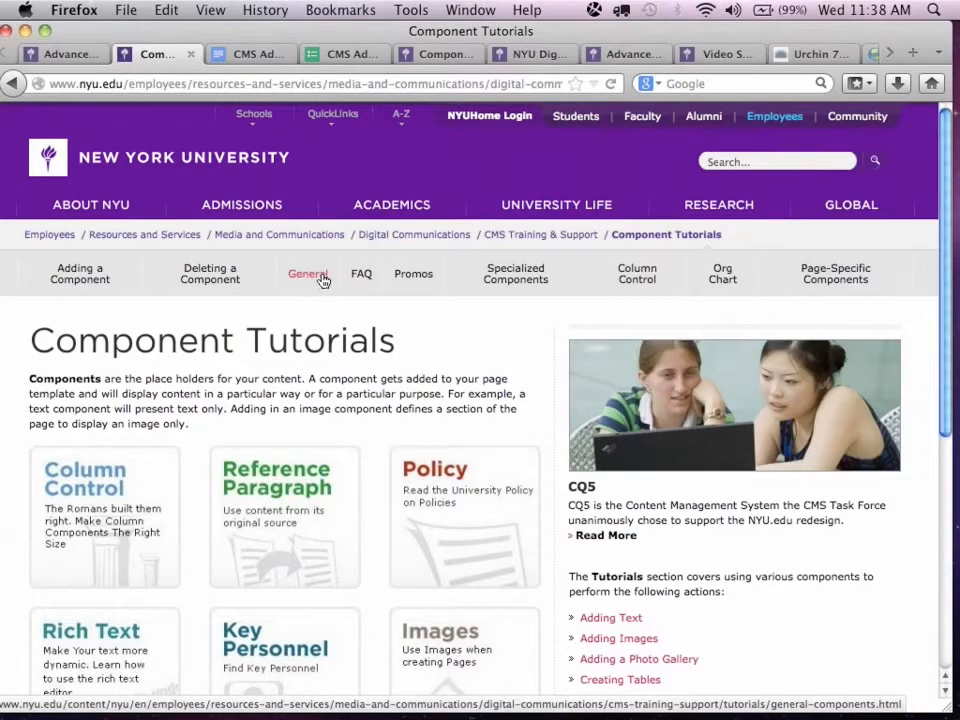
{"action": "left_click", "coordinate": [510, 236]}
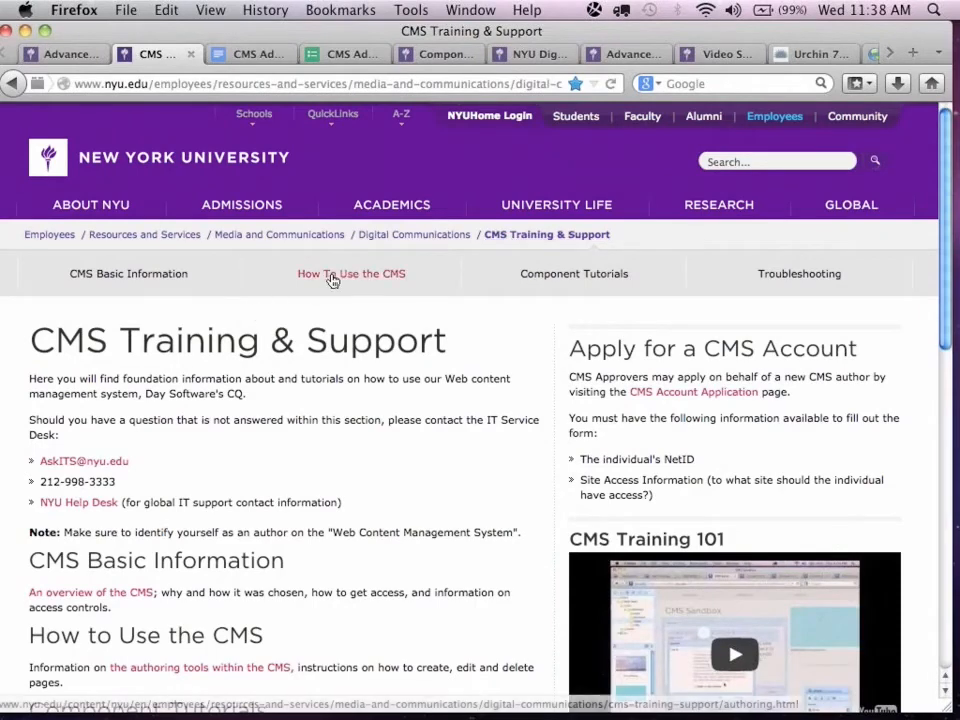
Review the CMS Basic Information page, and check the open Component Tutorials page and NYU Digital Communications Blog.
{"action": "left_click", "coordinate": [127, 281]}
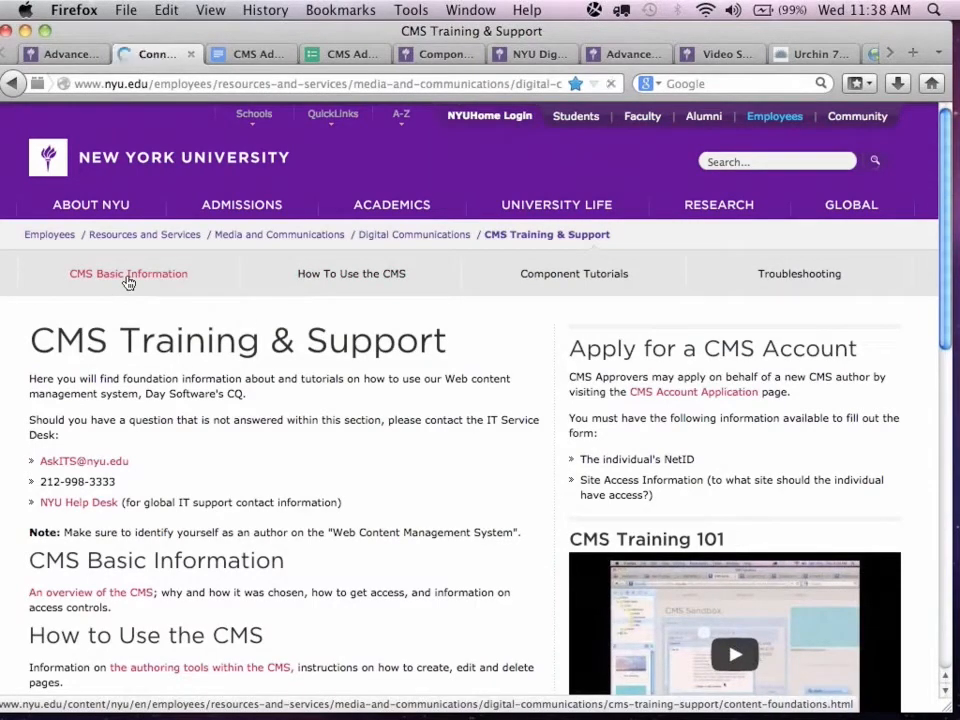
{"action": "scroll", "coordinate": [240, 504], "scroll_direction": "down", "scroll_amount": 3}
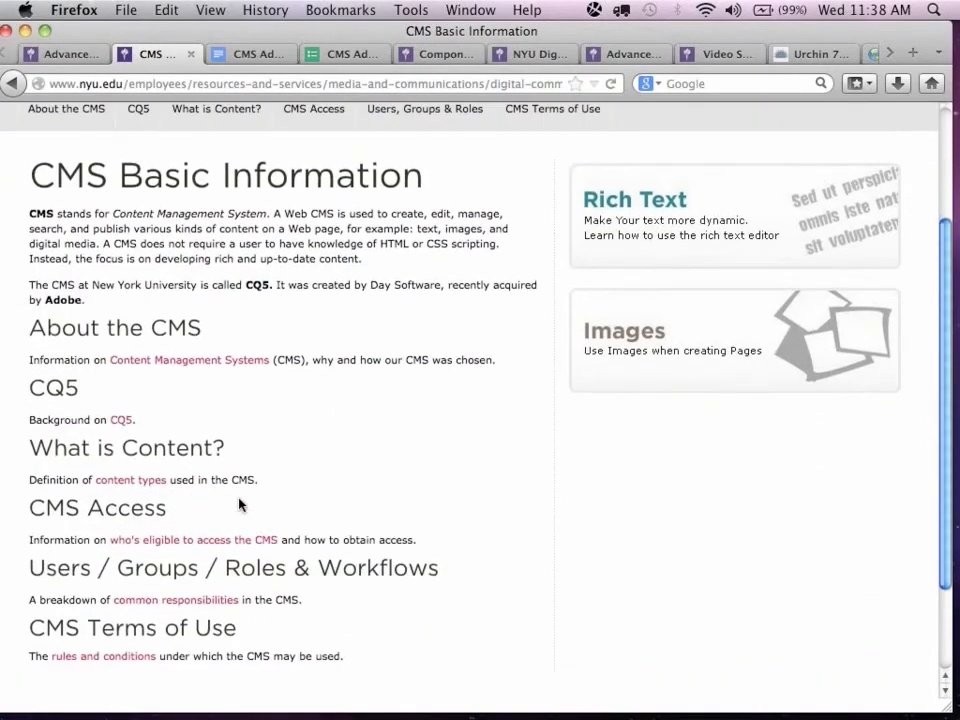
{"action": "scroll", "coordinate": [240, 504], "scroll_direction": "up", "scroll_amount": 3}
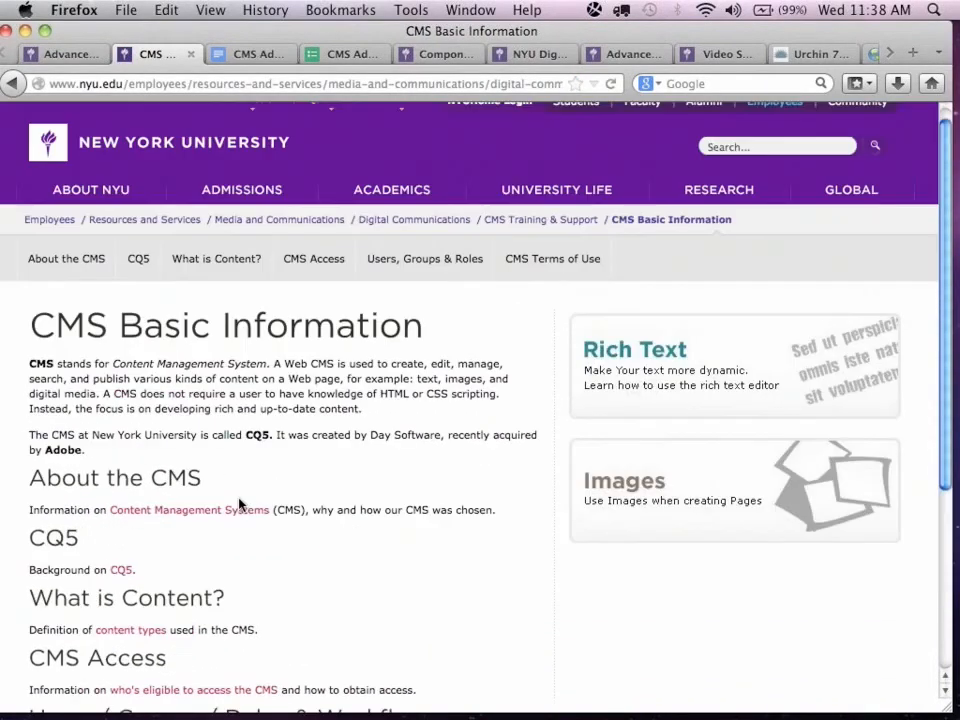
{"action": "left_click", "coordinate": [439, 57]}
{"action": "left_click", "coordinate": [514, 57]}
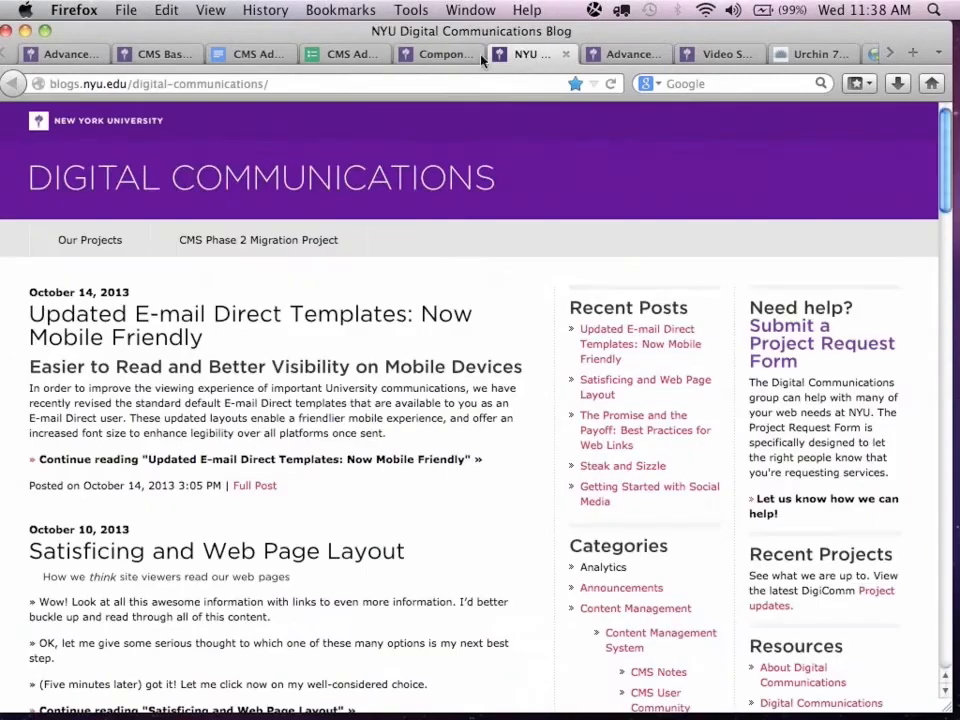
Return to the Advanced CMS Refresh Edit page and find the Org Chart Image Tutorial question under Your Pre-Submitted CMS Questions.
{"action": "left_click", "coordinate": [58, 54]}
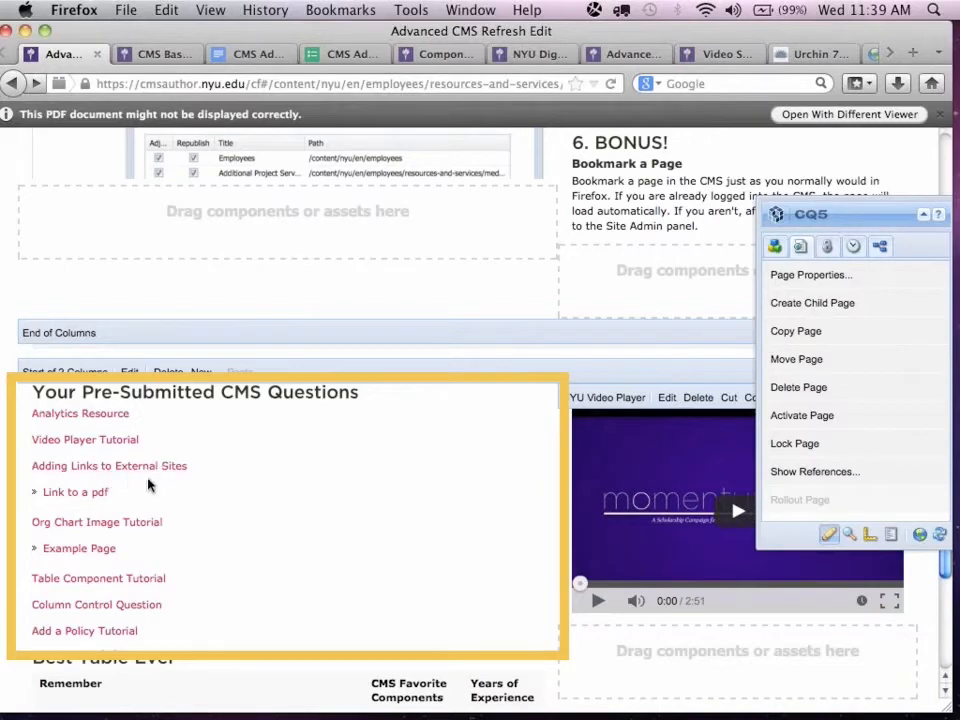
{"action": "scroll", "coordinate": [249, 506], "scroll_direction": "down", "scroll_amount": 3}
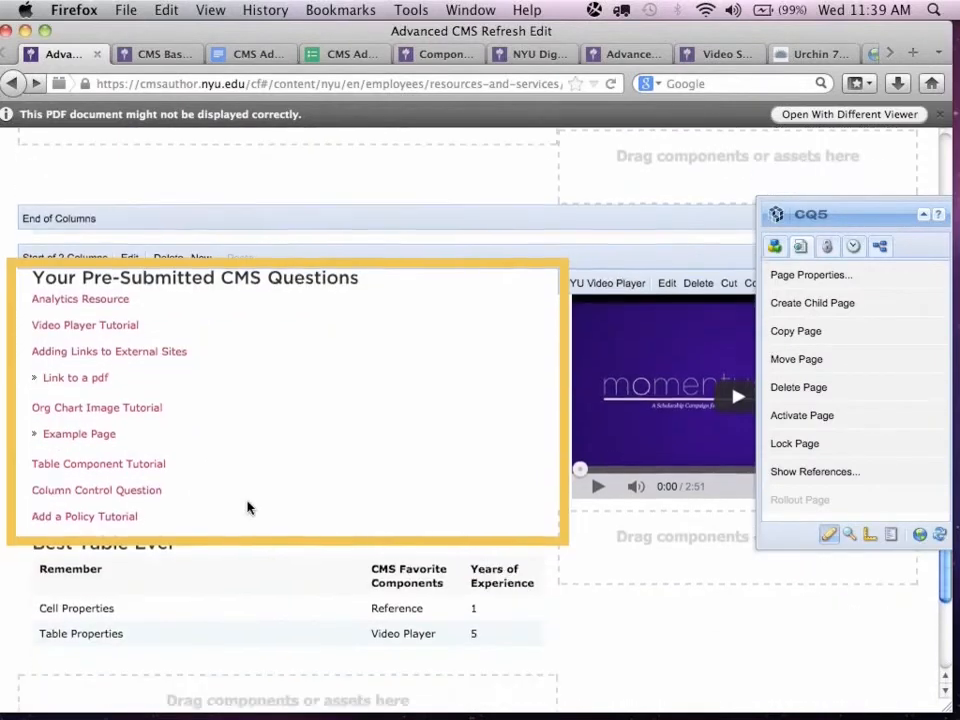
{"action": "scroll", "coordinate": [249, 506], "scroll_direction": "down", "scroll_amount": 2}
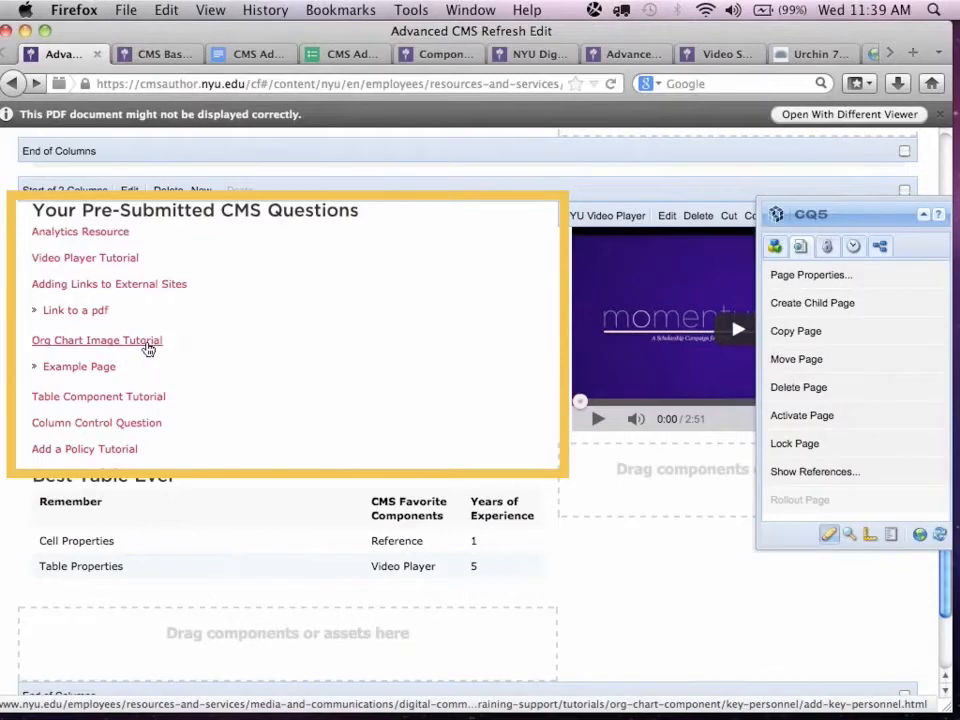
From the Component Tutorials page, go through About NYU and Leadership & University Administration to the Office of the President and examine its Key People images.
{"action": "left_click", "coordinate": [452, 56]}
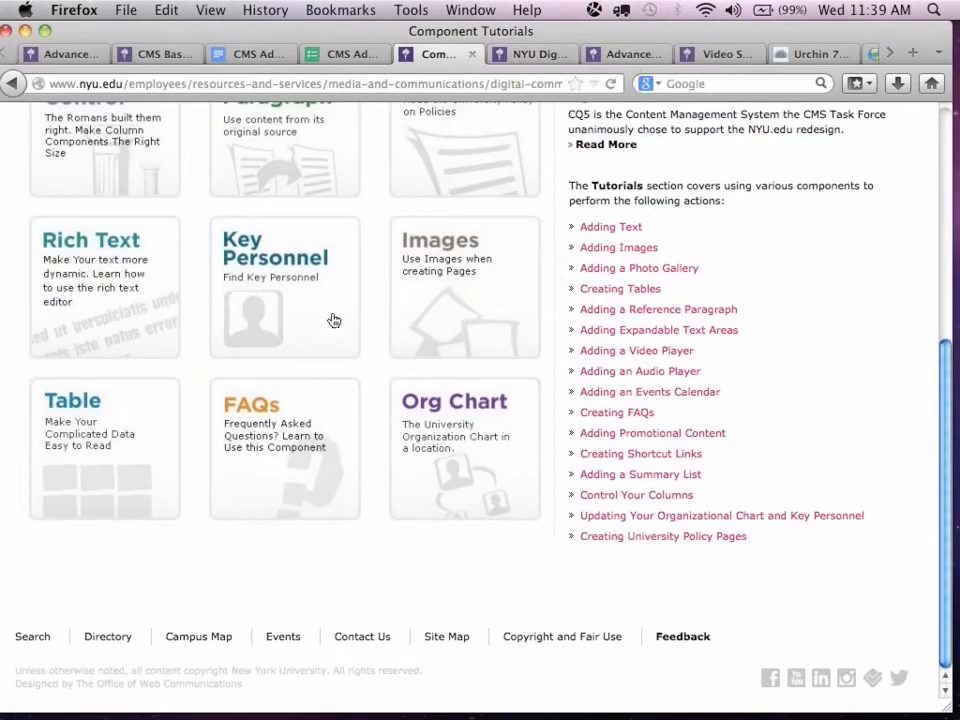
{"action": "scroll", "coordinate": [333, 320], "scroll_direction": "up", "scroll_amount": 8}
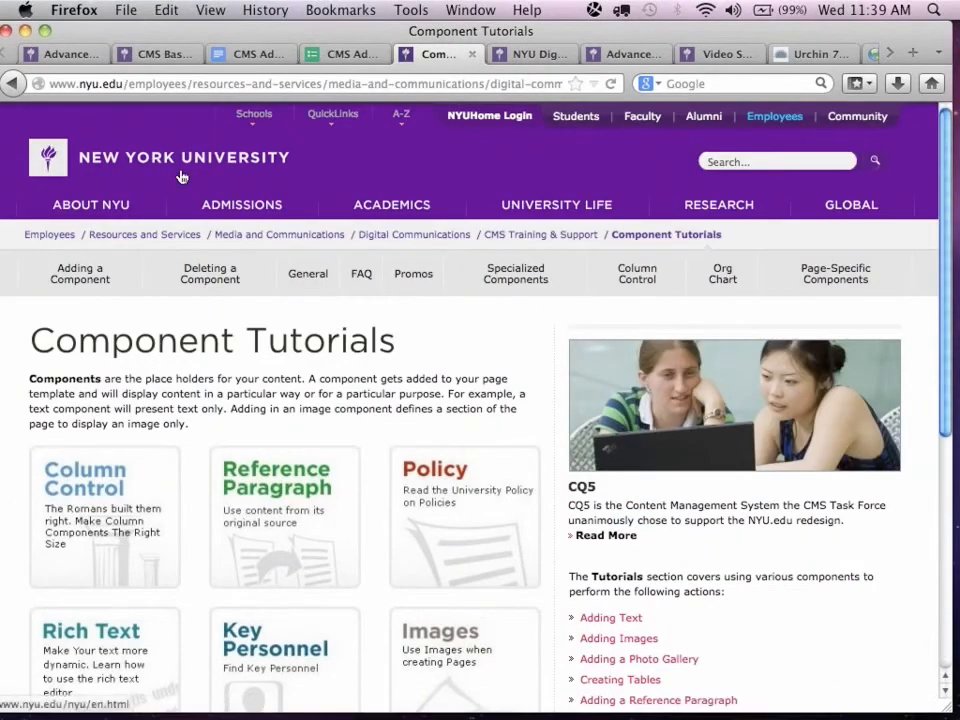
{"action": "left_click", "coordinate": [84, 210]}
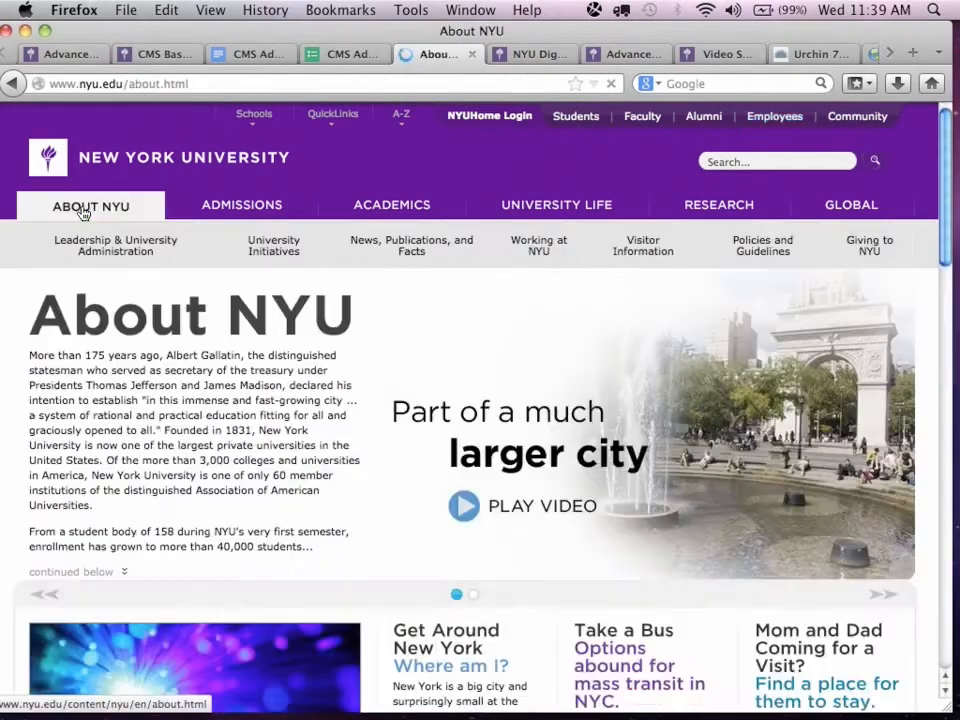
{"action": "left_click", "coordinate": [133, 247]}
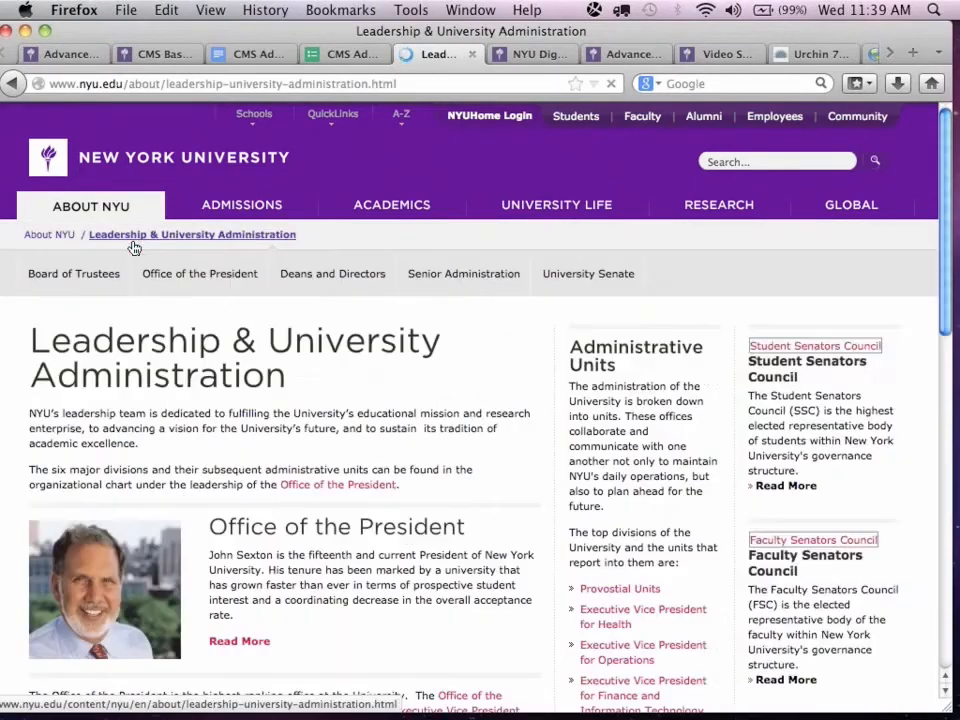
{"action": "left_click", "coordinate": [230, 275]}
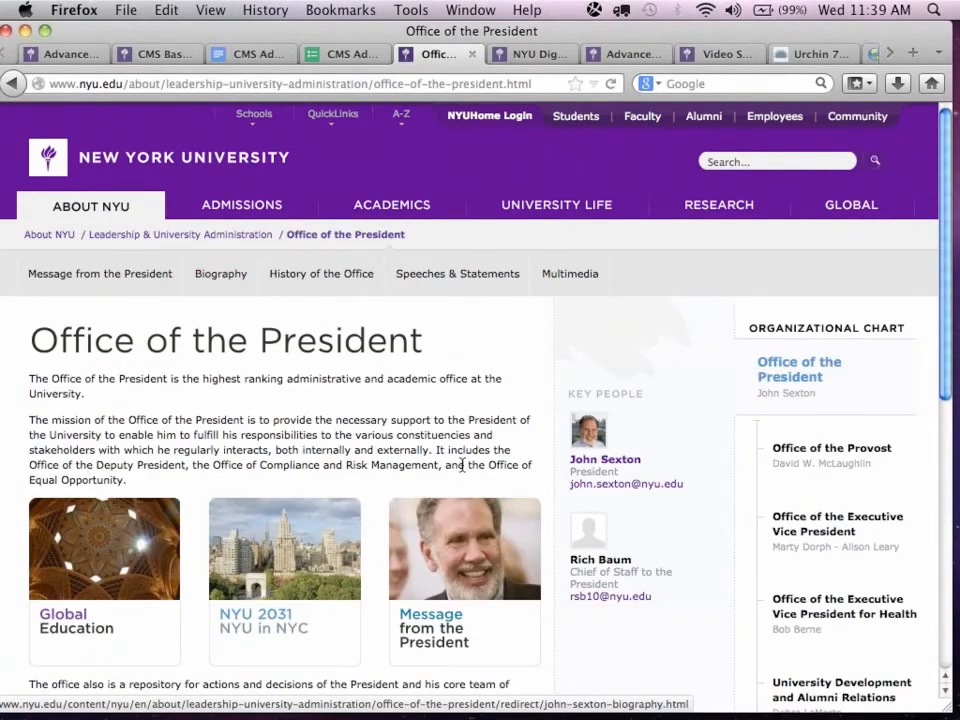
{"action": "scroll", "coordinate": [583, 340], "scroll_direction": "down", "scroll_amount": 5}
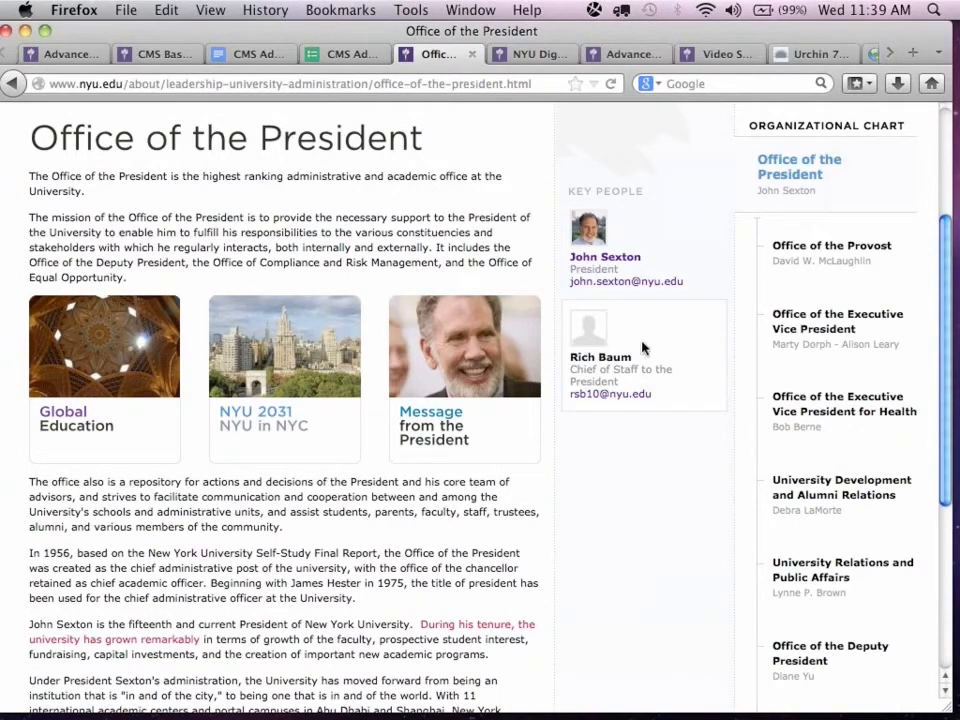
Open the Org Chart Image Tutorial from the pre-submitted questions and highlight instruction 5 about adding a headshot in the Image tab.
{"action": "left_click", "coordinate": [64, 54]}
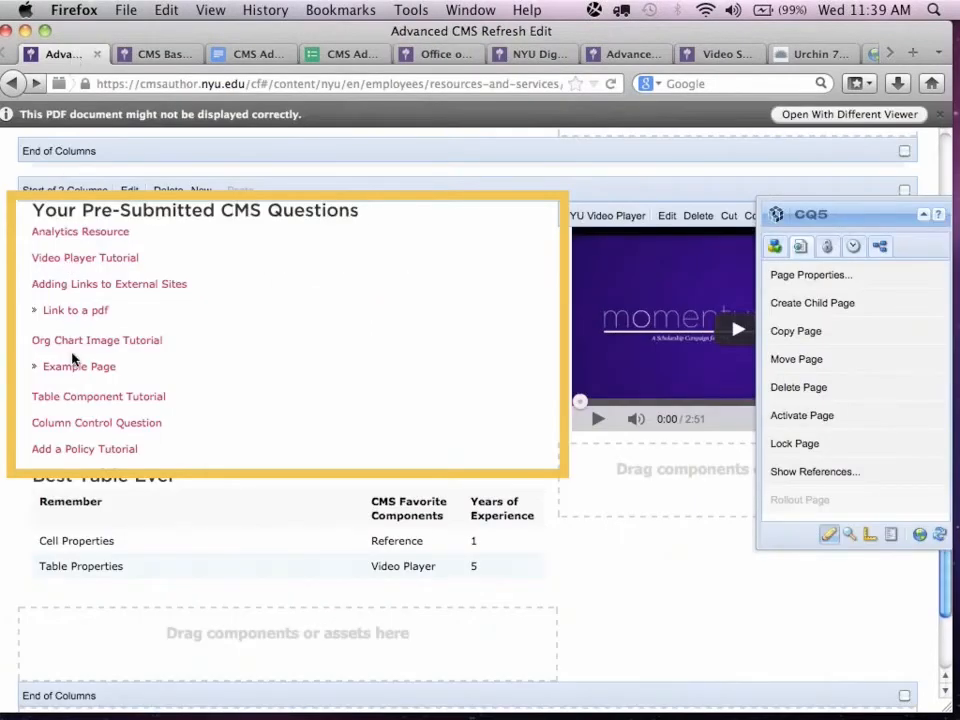
{"action": "left_click", "coordinate": [103, 340]}
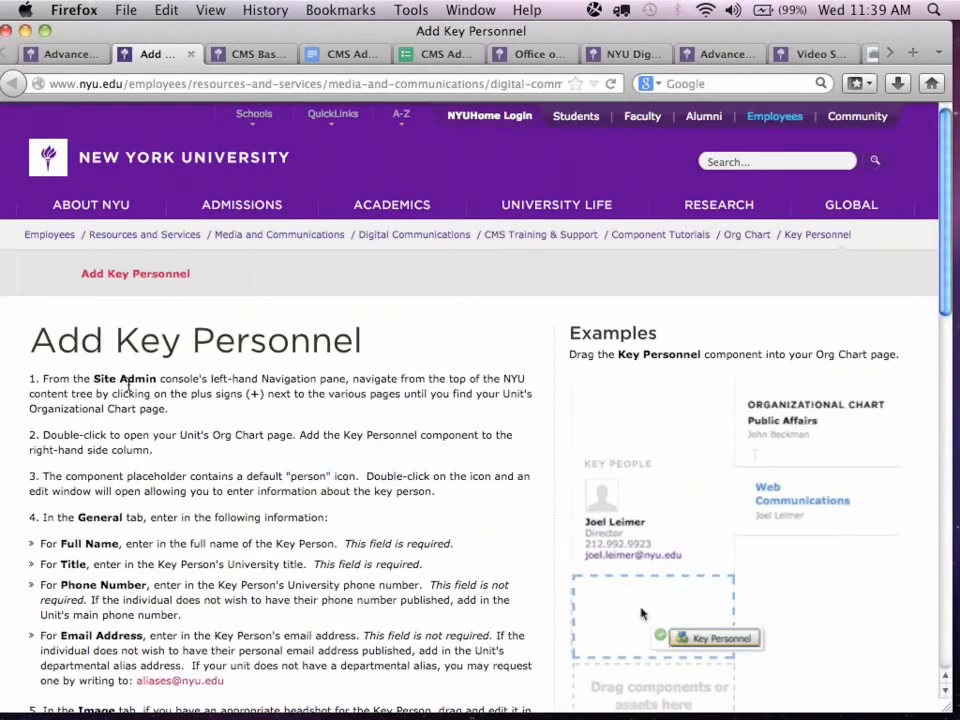
{"action": "scroll", "coordinate": [178, 470], "scroll_direction": "down", "scroll_amount": 5}
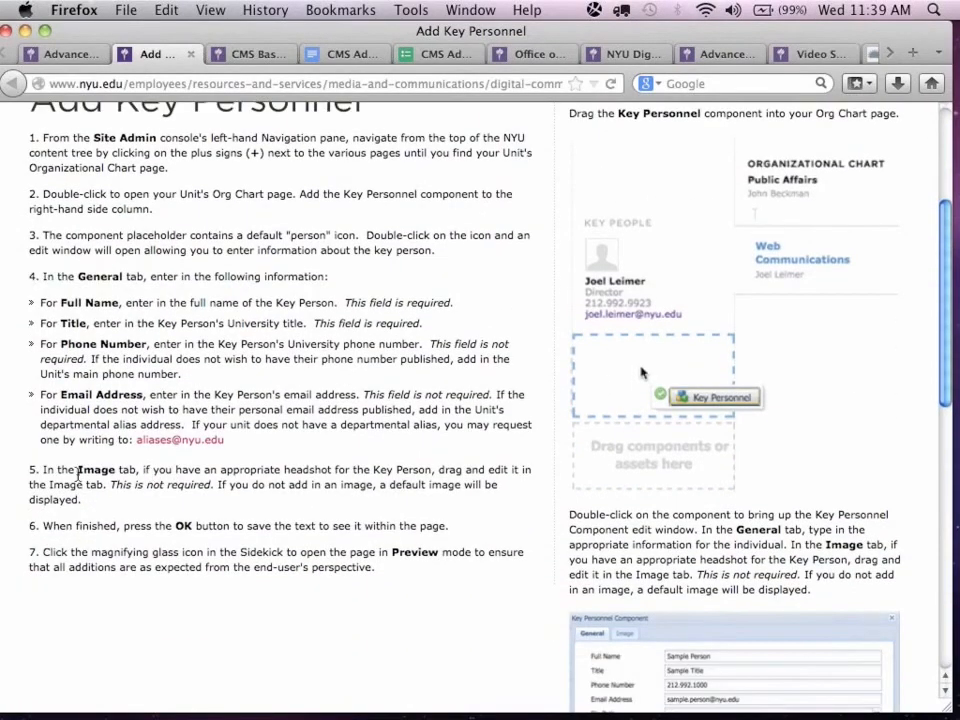
{"action": "mouse_move", "coordinate": [33, 482]}
{"action": "left_mouse_down"}
{"action": "mouse_move", "coordinate": [70, 516]}
{"action": "mouse_move", "coordinate": [38, 472]}
{"action": "left_mouse_up"}
{"action": "left_click", "coordinate": [66, 503]}
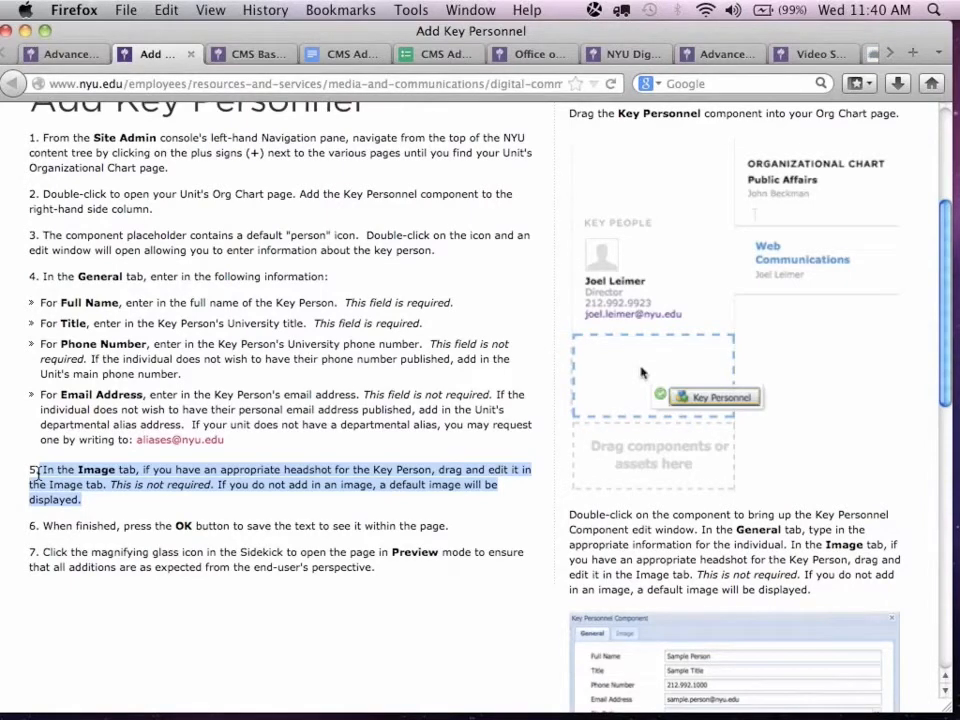
{"action": "scroll", "coordinate": [37, 474], "scroll_direction": "up", "scroll_amount": 2}
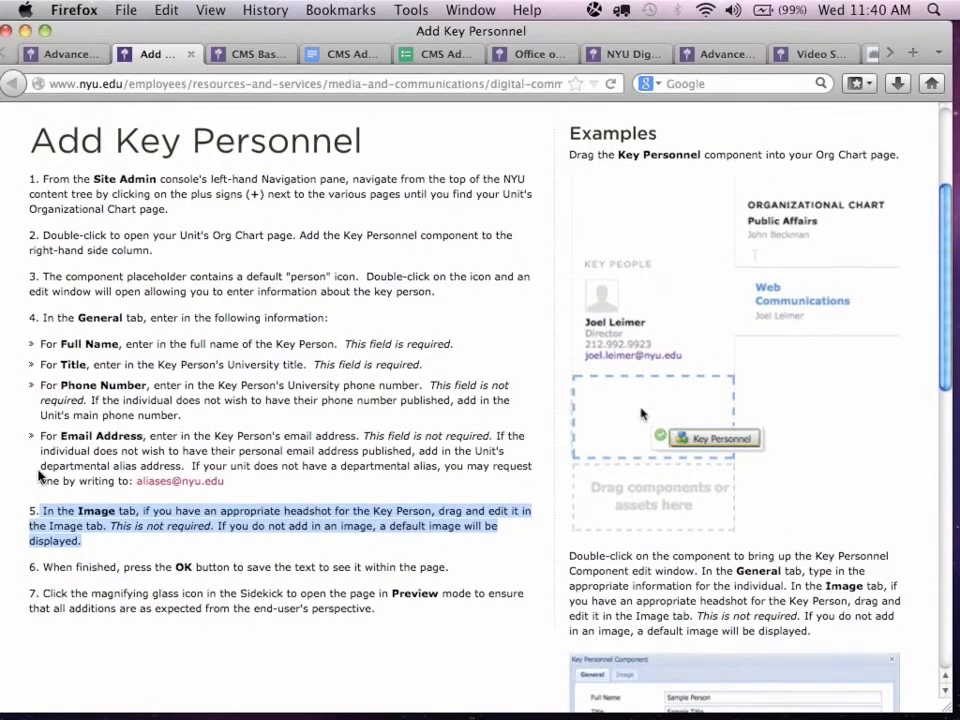
{"action": "scroll", "coordinate": [40, 476], "scroll_direction": "up", "scroll_amount": 3}
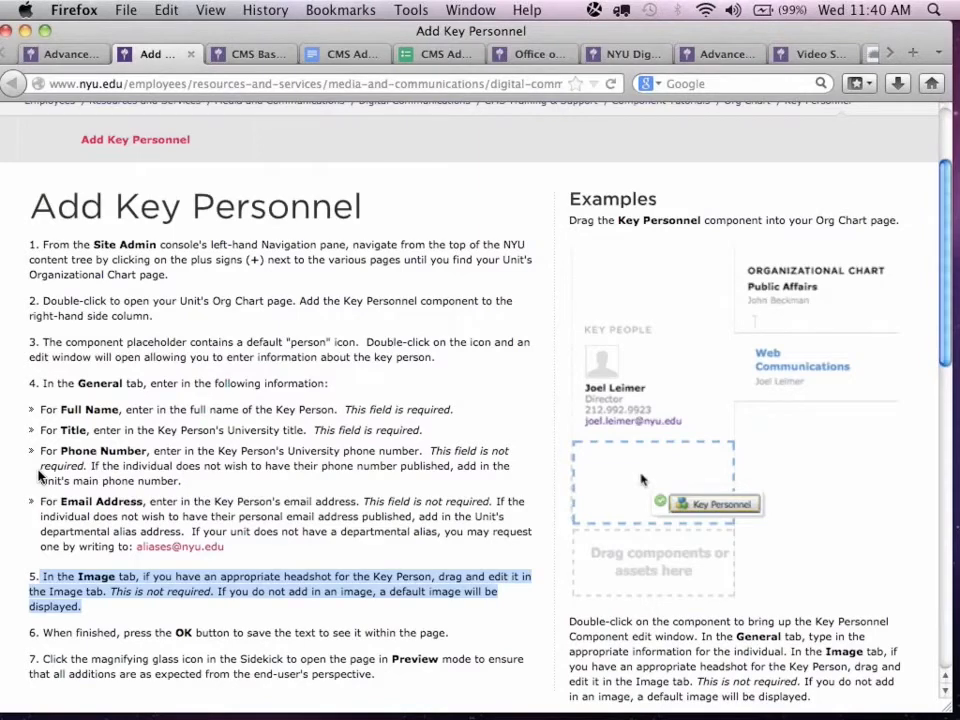
Return to the Advanced CMS Refresh Edit page and open the Best Table Ever component for editing.
{"action": "left_click", "coordinate": [60, 53]}
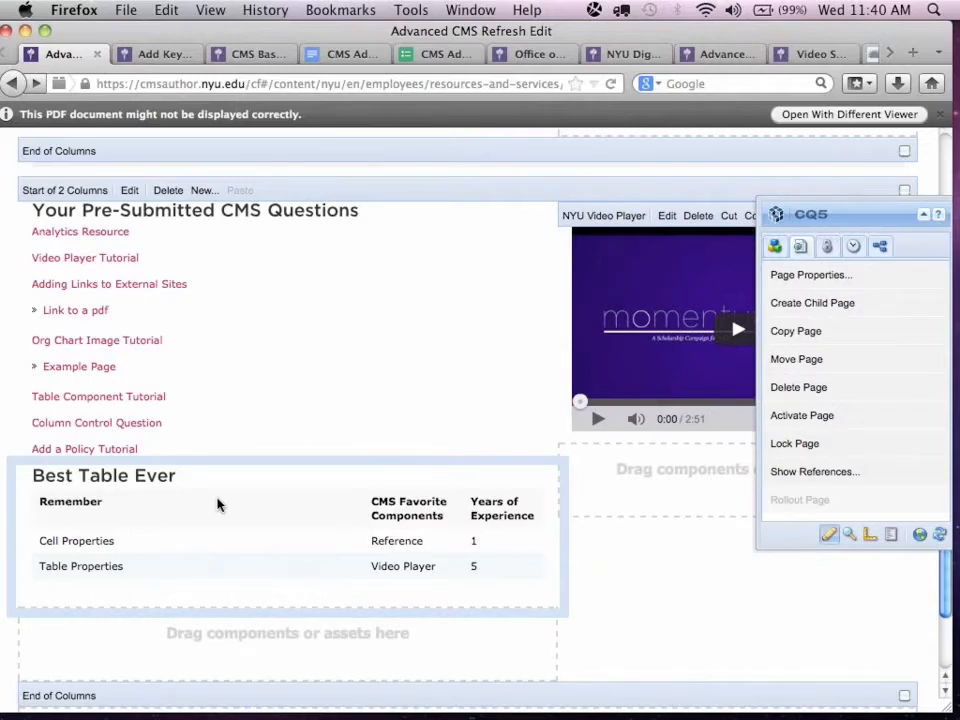
{"action": "double_click", "coordinate": [521, 476]}
{"action": "scroll", "coordinate": [557, 541], "scroll_direction": "down", "scroll_amount": 3}
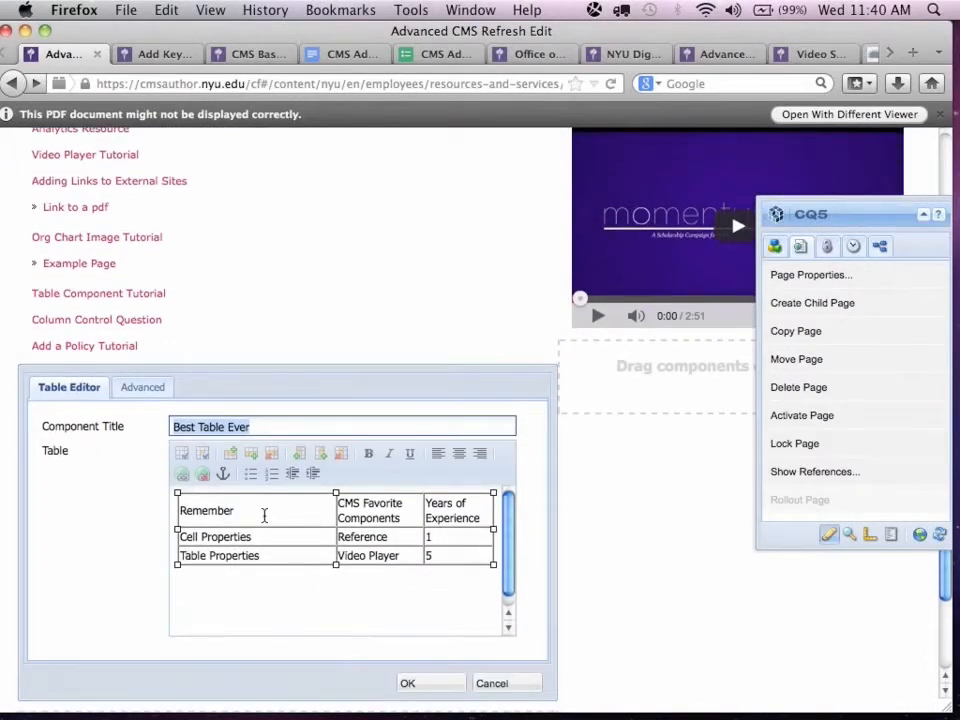
Examine the cell properties of the table's Remember header cell and close them without changes.
{"action": "left_click", "coordinate": [261, 511]}
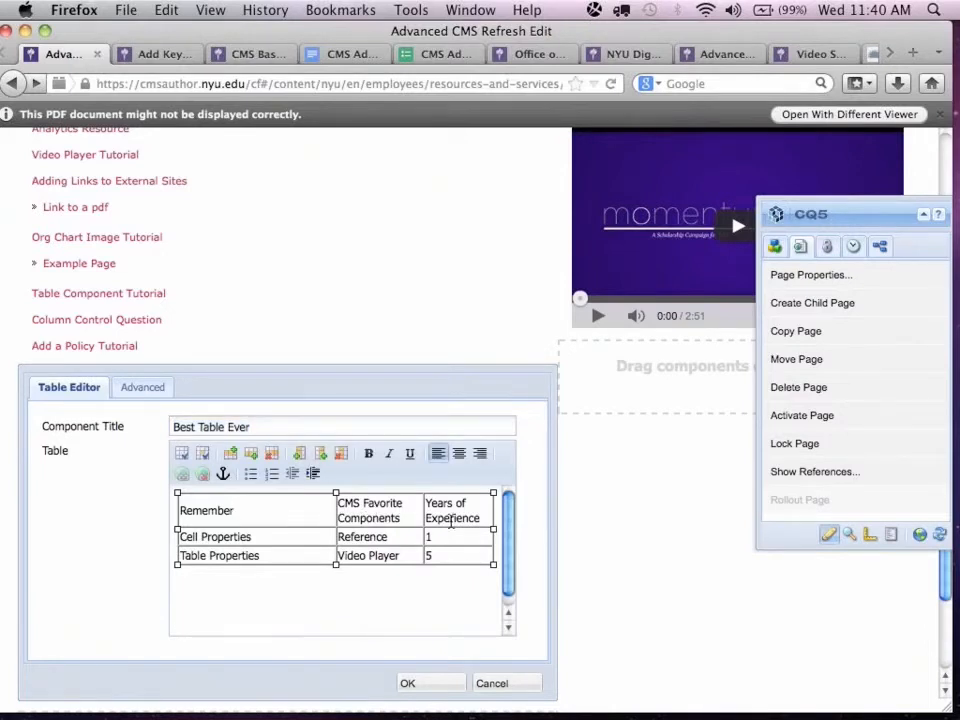
{"action": "right_click", "coordinate": [262, 511]}
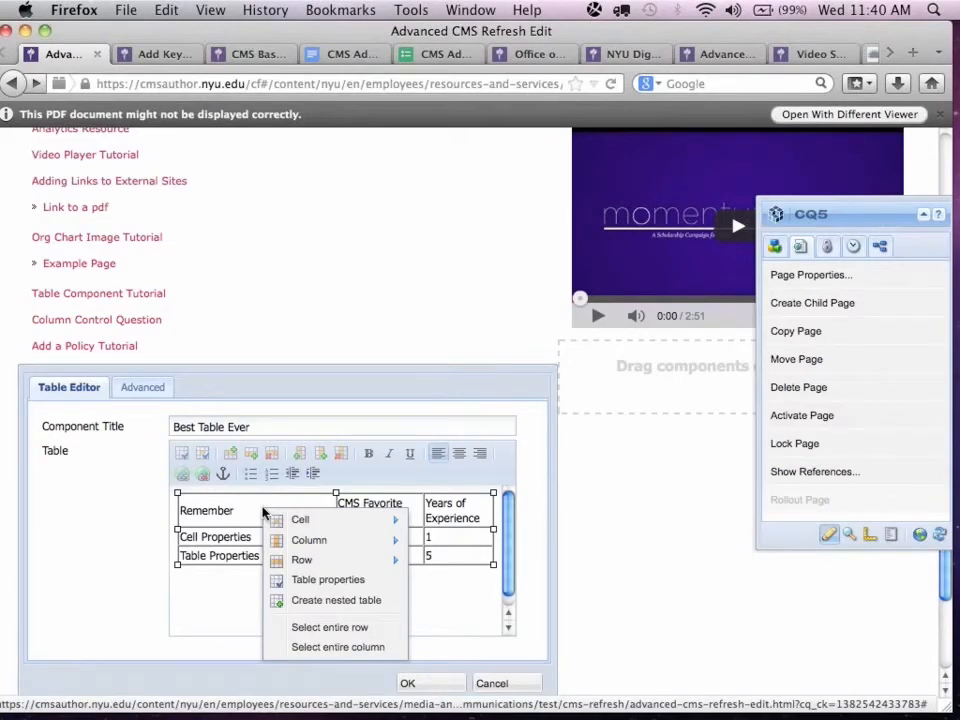
{"action": "mouse_move", "coordinate": [300, 519]}
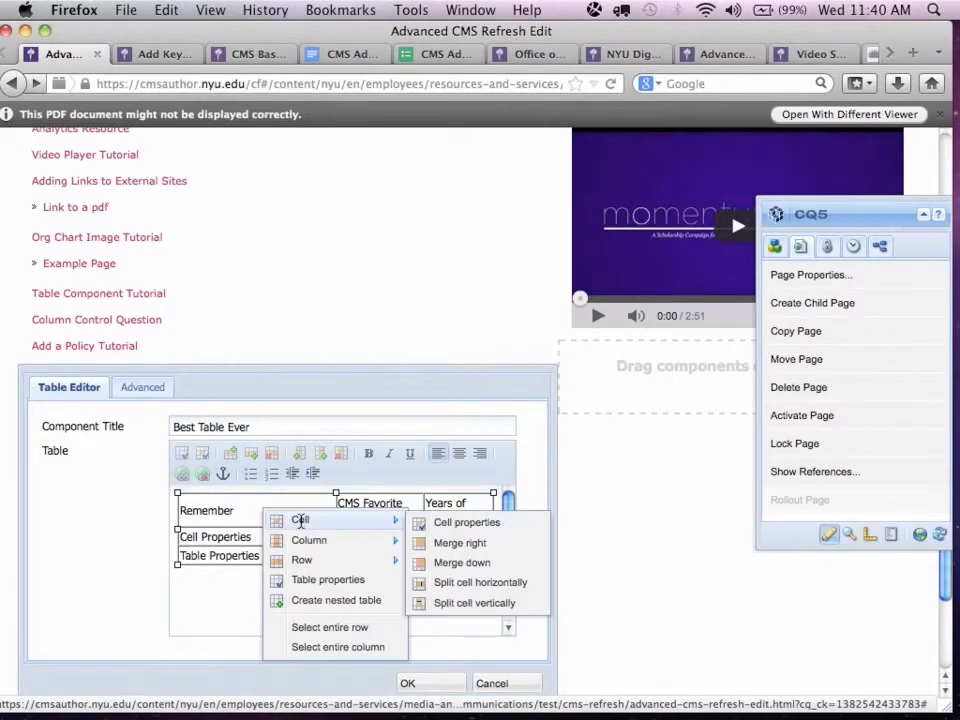
{"action": "left_click", "coordinate": [440, 531]}
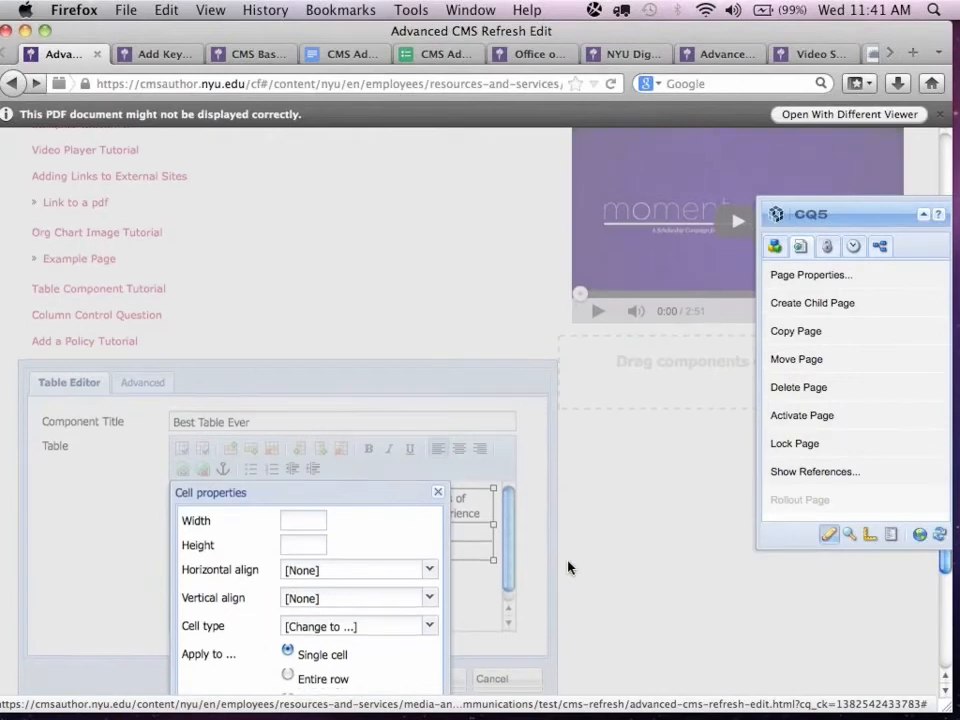
{"action": "scroll", "coordinate": [567, 567], "scroll_direction": "down", "scroll_amount": 5}
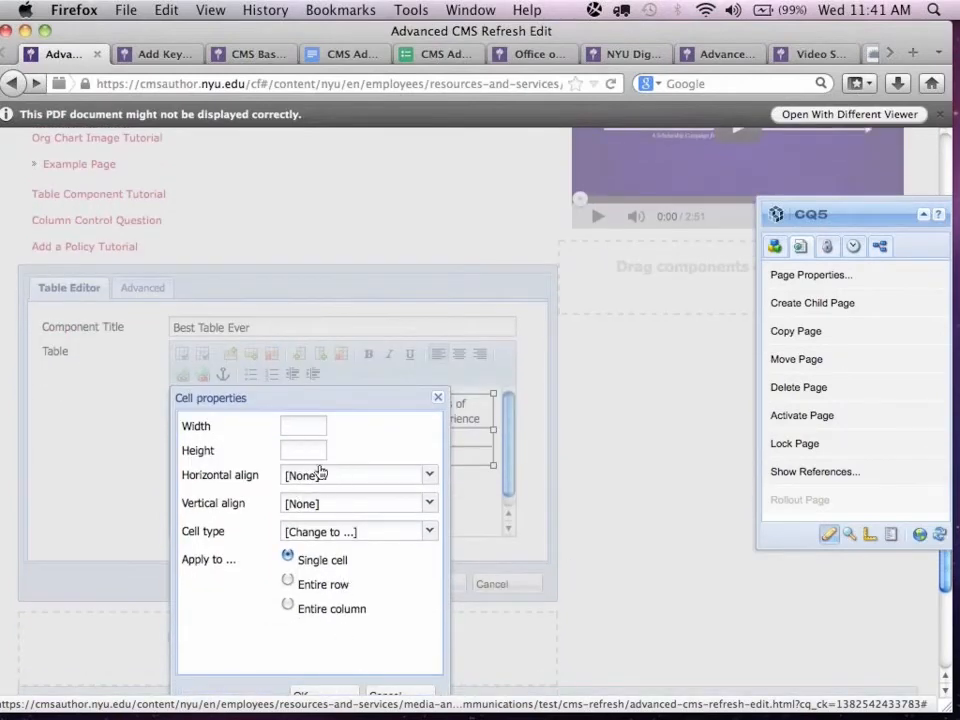
{"action": "scroll", "coordinate": [381, 468], "scroll_direction": "down", "scroll_amount": 3}
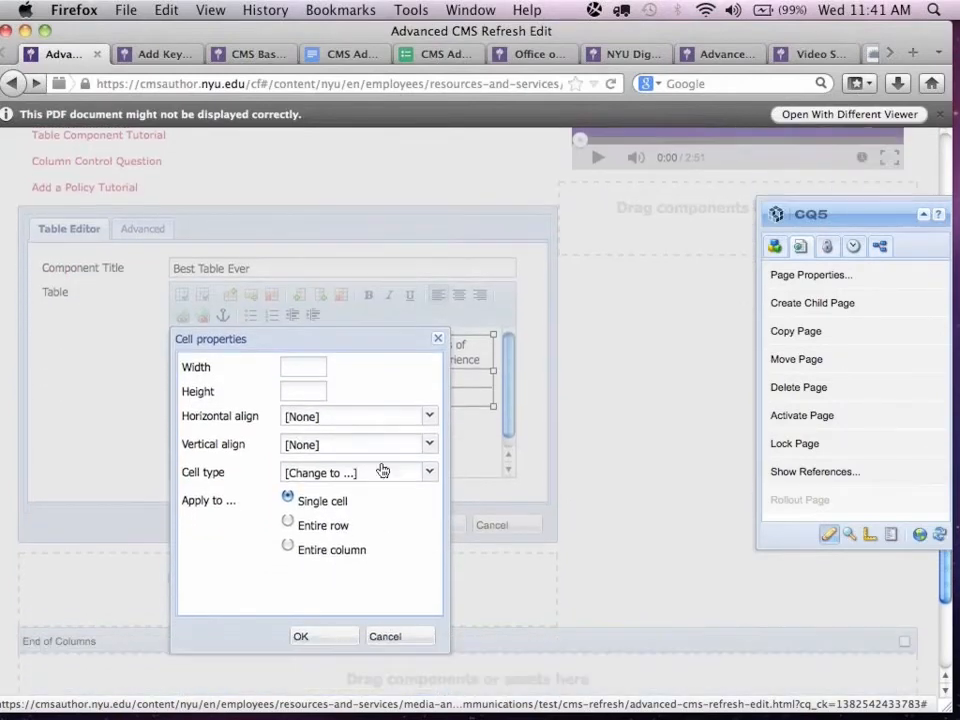
{"action": "left_click", "coordinate": [386, 635]}
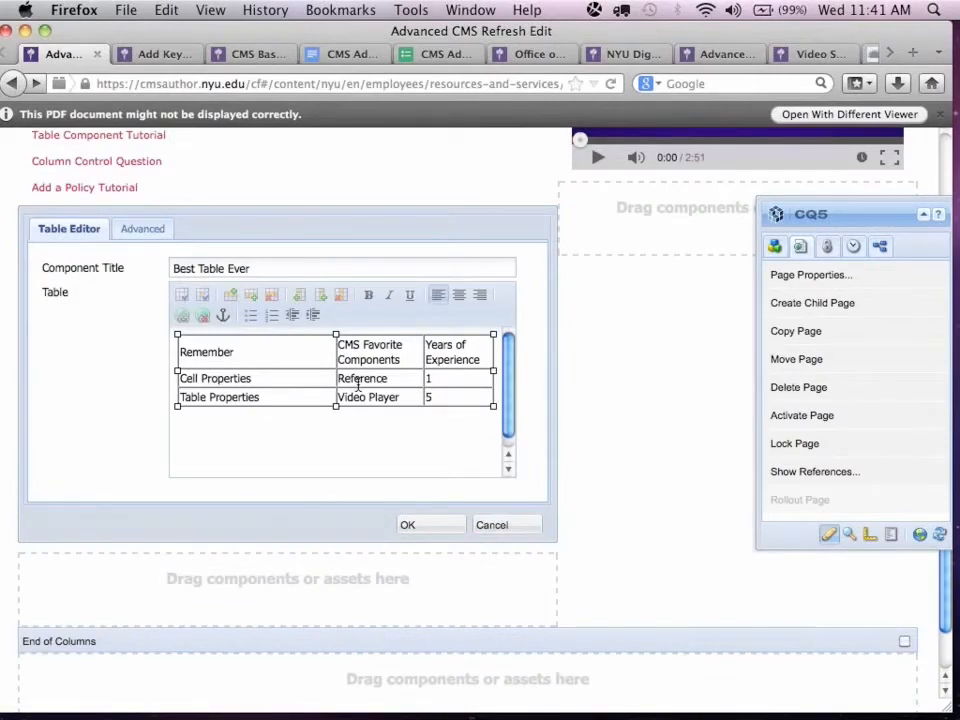
Insert a row below the table's Remember header row and delete a row again.
{"action": "left_click", "coordinate": [302, 354]}
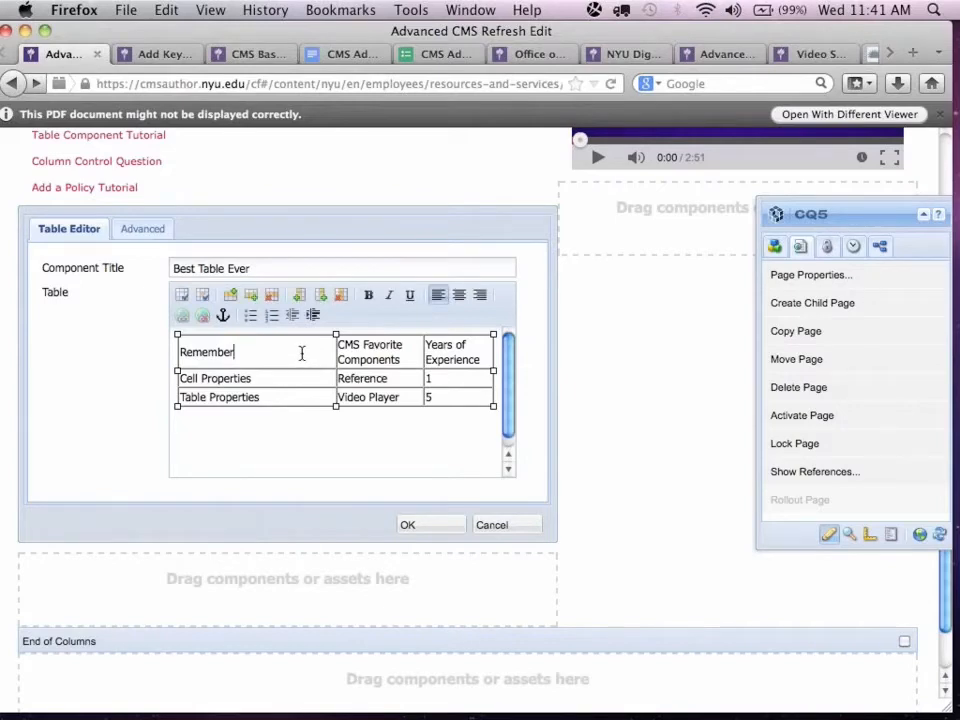
{"action": "left_click", "coordinate": [253, 298]}
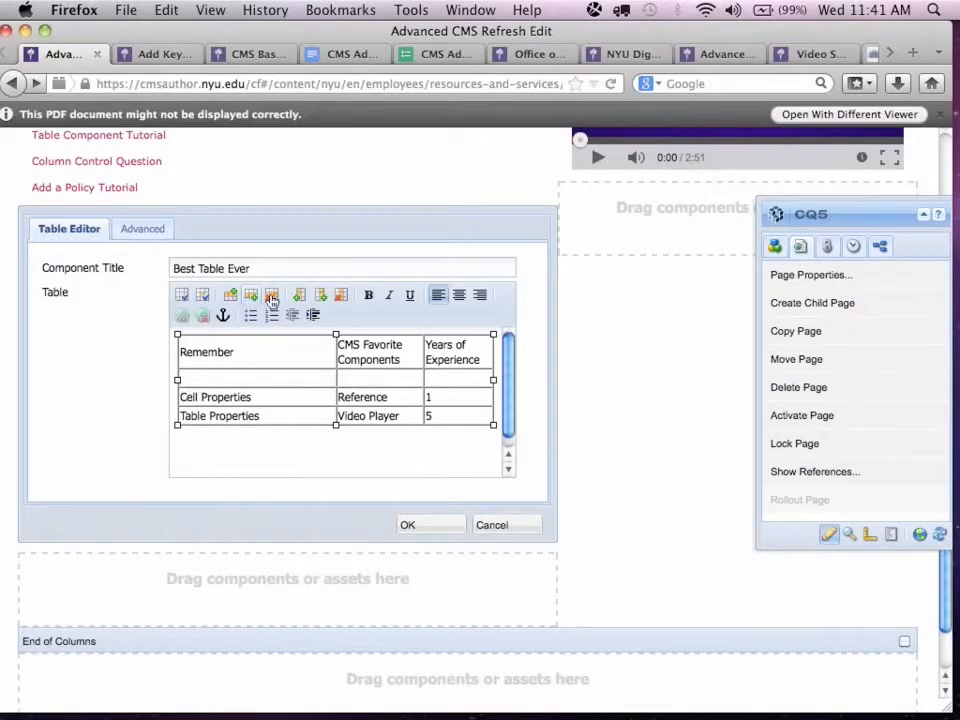
{"action": "left_click", "coordinate": [273, 297]}
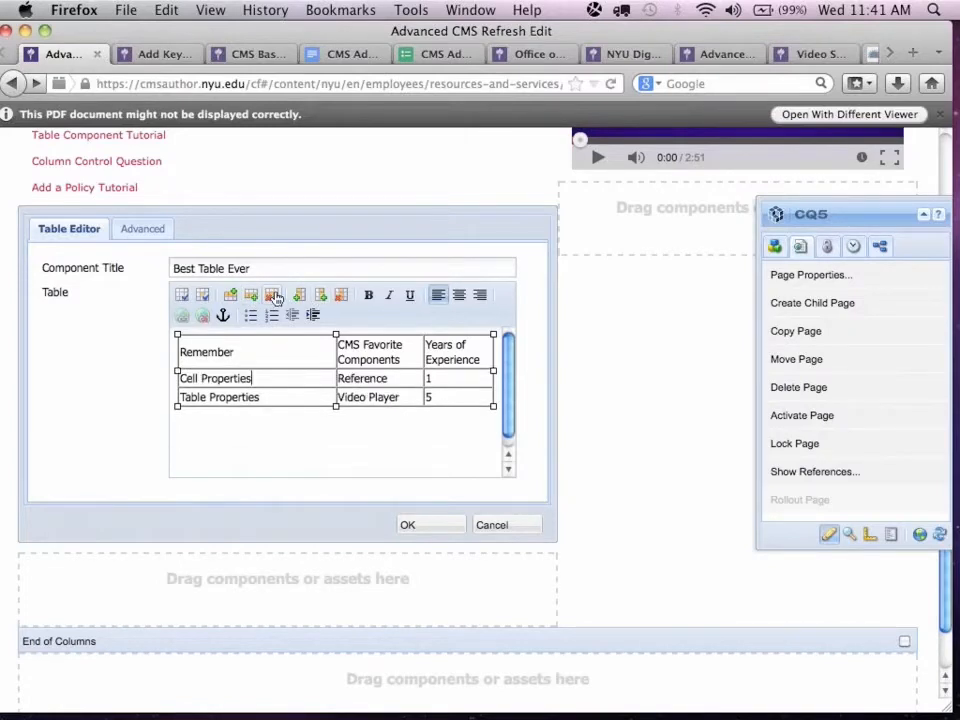
Check the table properties for width, height, border, cell padding and spacing, and open the component's advanced striping and header options.
{"action": "right_click", "coordinate": [285, 356]}
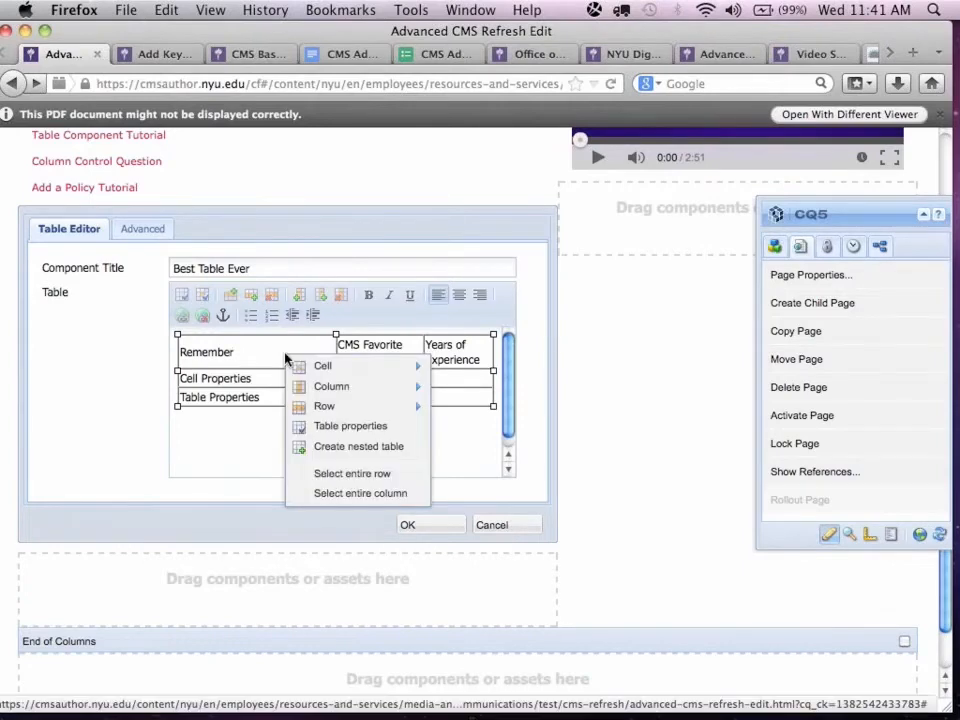
{"action": "left_click", "coordinate": [352, 426]}
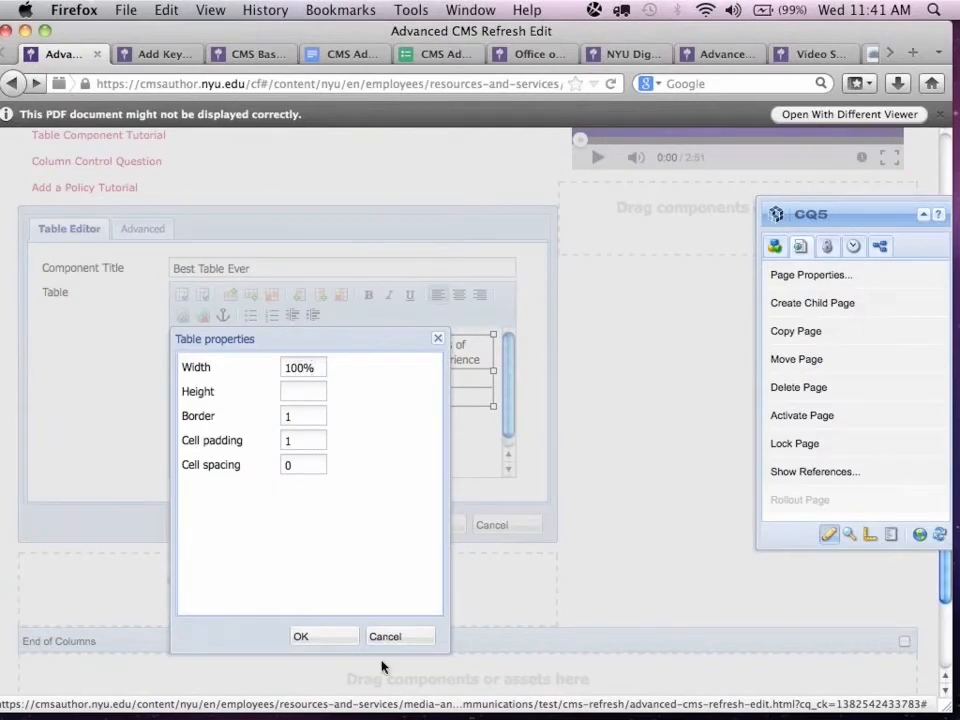
{"action": "left_click", "coordinate": [330, 643]}
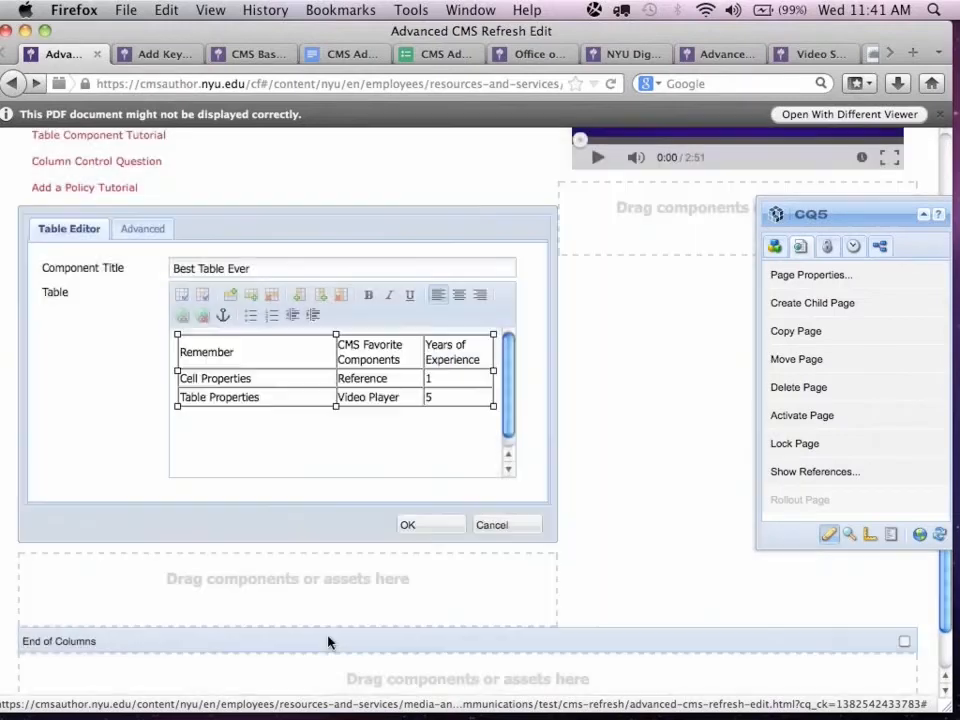
{"action": "left_click", "coordinate": [130, 234]}
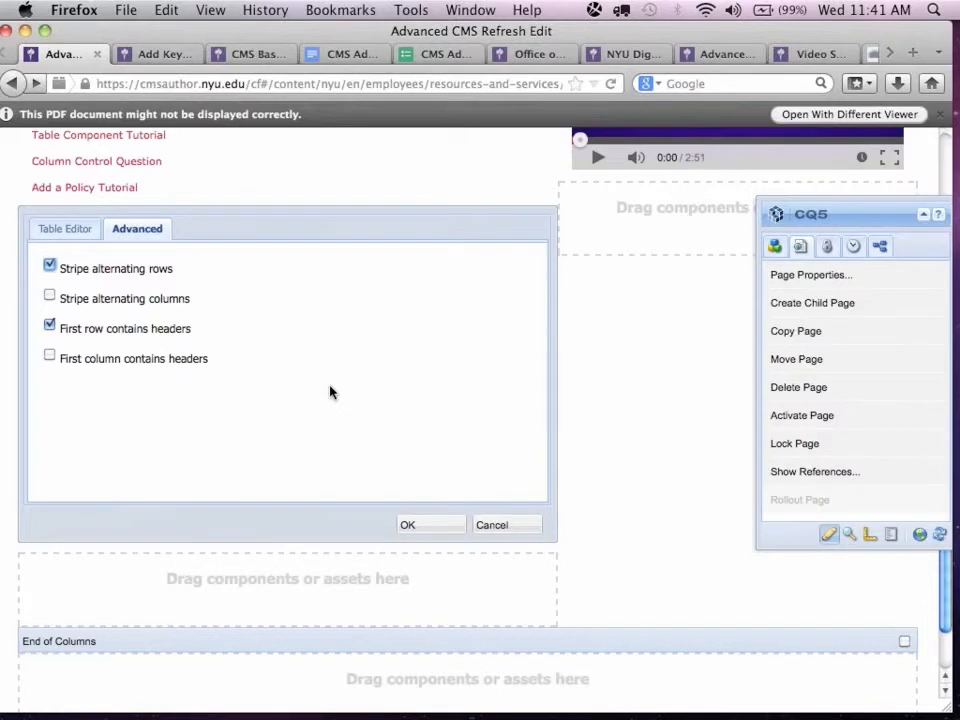
Cancel the table component edit and read the Adjusting Cell Widths page of the Table Component Tutorial.
{"action": "left_click", "coordinate": [499, 524]}
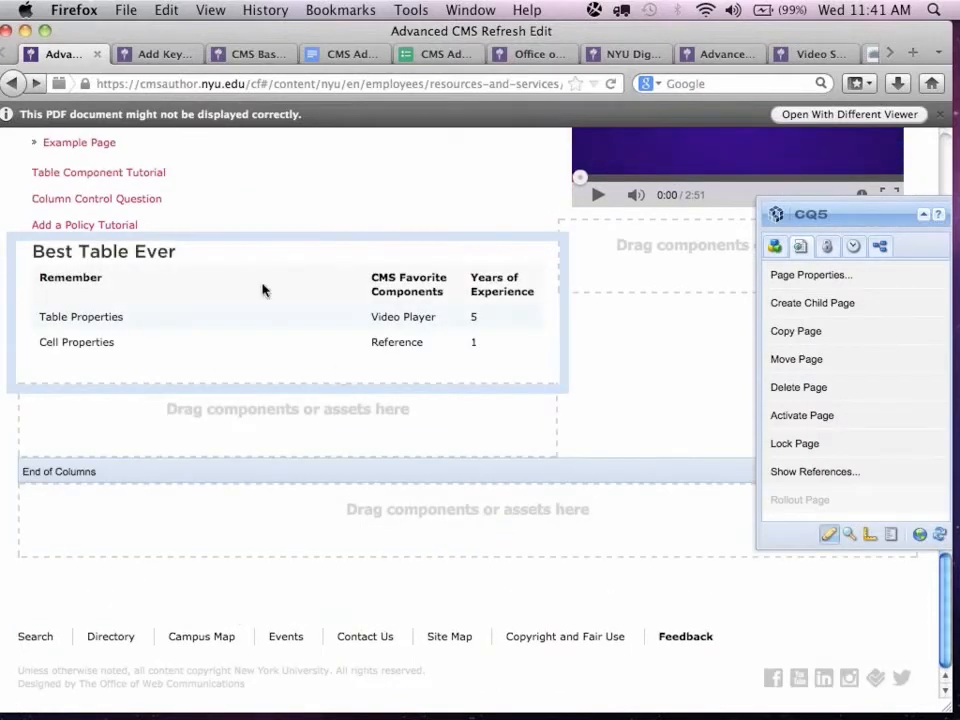
{"action": "left_click", "coordinate": [80, 180]}
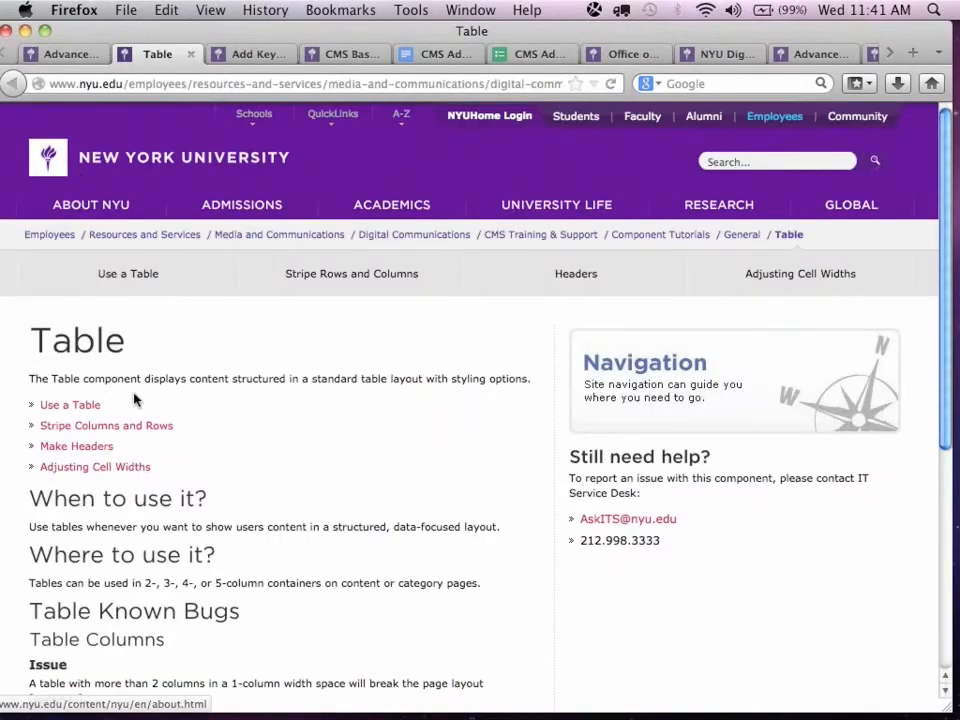
{"action": "scroll", "coordinate": [340, 460], "scroll_direction": "down", "scroll_amount": 1}
{"action": "scroll", "coordinate": [340, 460], "scroll_direction": "down", "scroll_amount": 5}
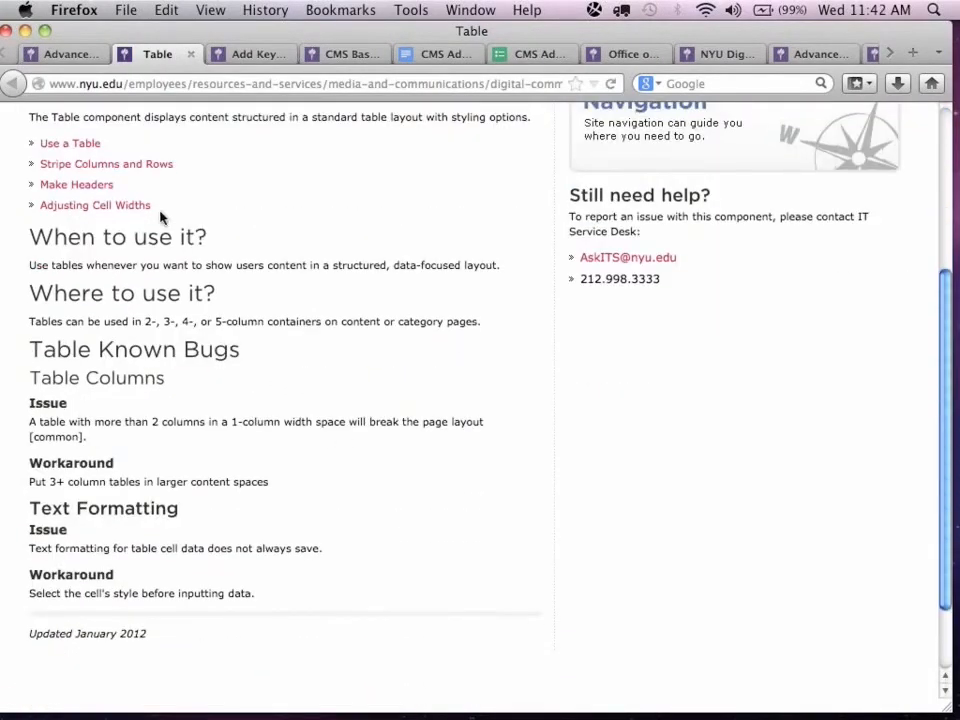
{"action": "left_click", "coordinate": [91, 209]}
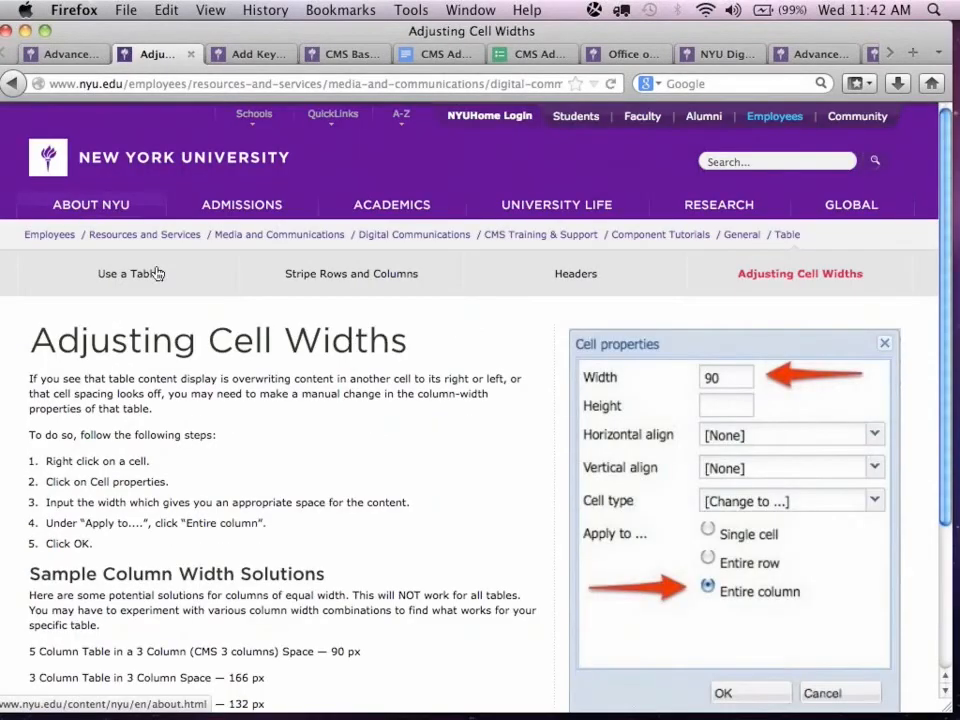
{"action": "scroll", "coordinate": [446, 467], "scroll_direction": "down", "scroll_amount": 3}
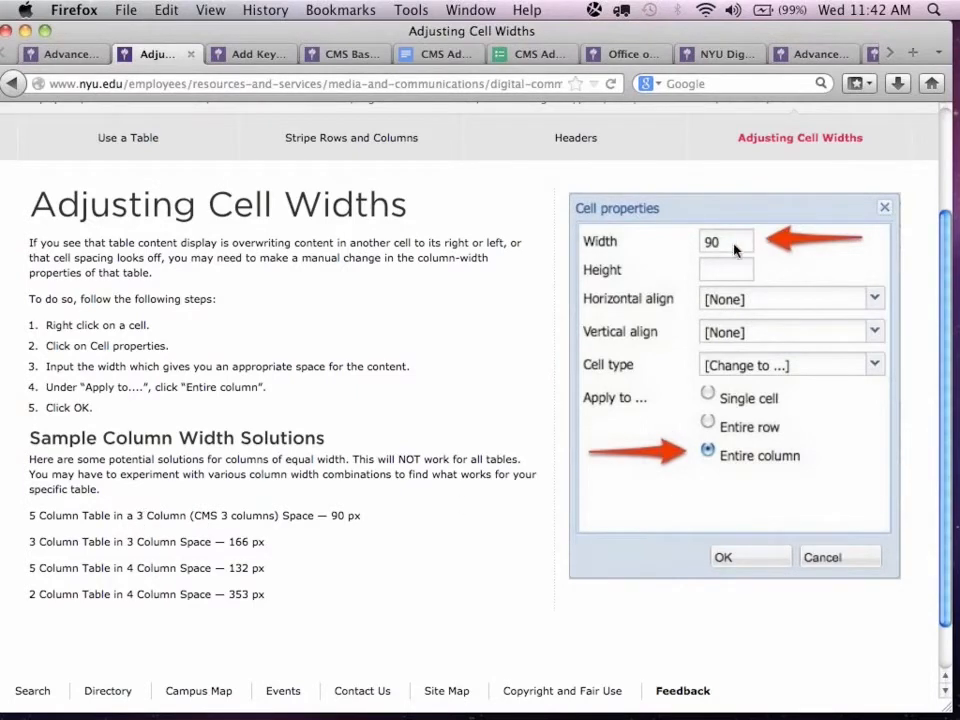
View the tutorial's Headers page and read the Table Known Bugs section on the main Table page.
{"action": "left_click", "coordinate": [575, 140]}
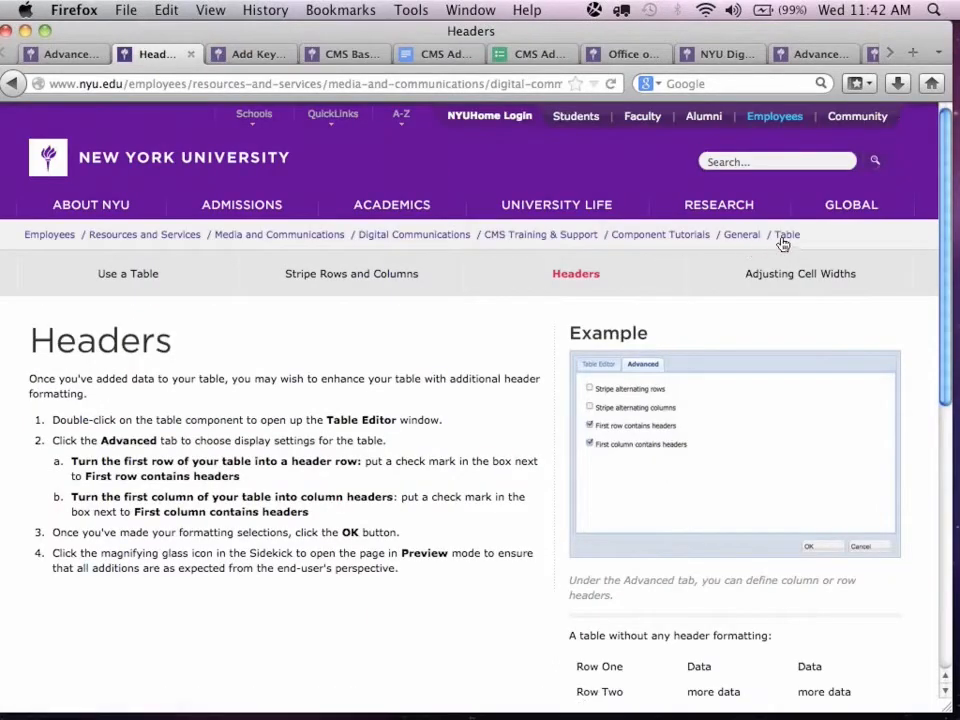
{"action": "left_click", "coordinate": [781, 238]}
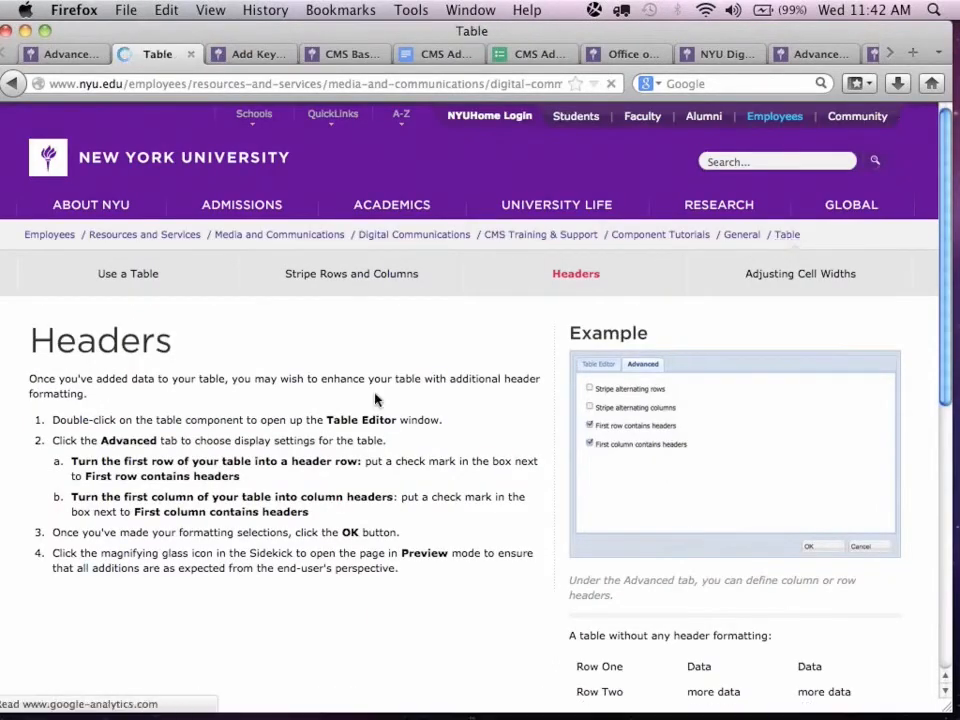
{"action": "scroll", "coordinate": [313, 426], "scroll_direction": "down", "scroll_amount": 3}
{"action": "scroll", "coordinate": [107, 612], "scroll_direction": "down", "scroll_amount": 2}
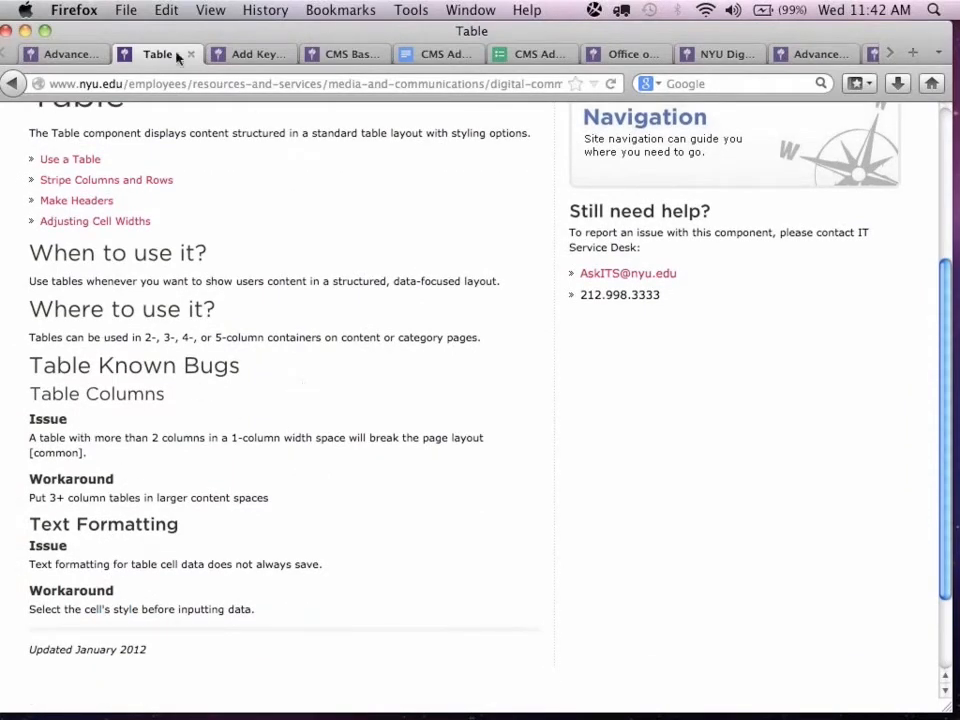
Return to the Advanced CMS Refresh Edit page, open the Column Control Question link and come back to the edit page.
{"action": "left_click", "coordinate": [55, 56]}
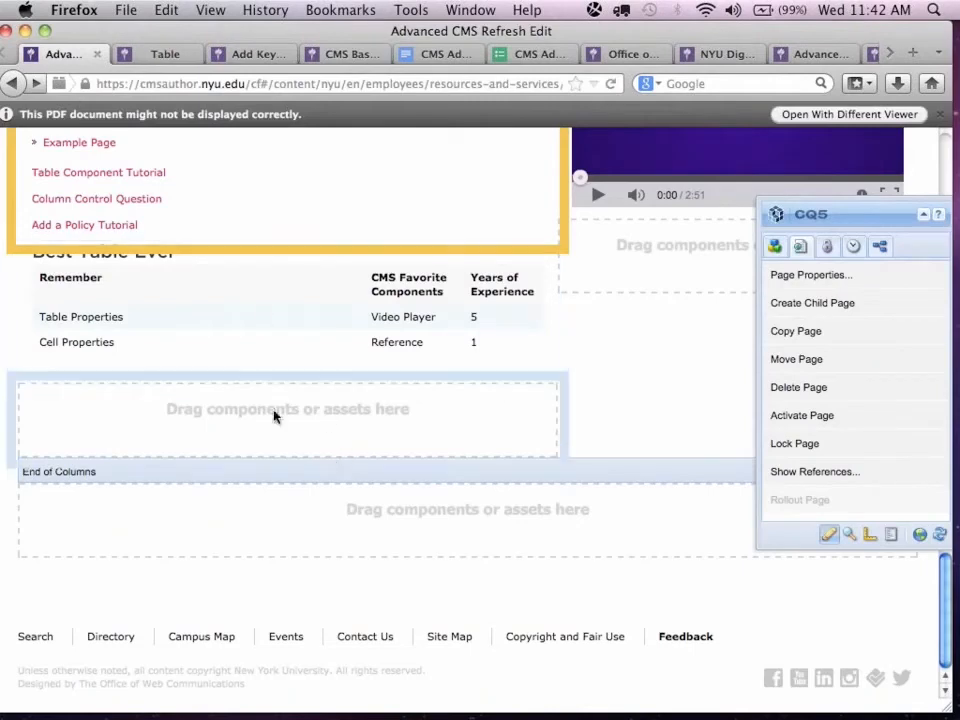
{"action": "scroll", "coordinate": [225, 372], "scroll_direction": "up", "scroll_amount": 3}
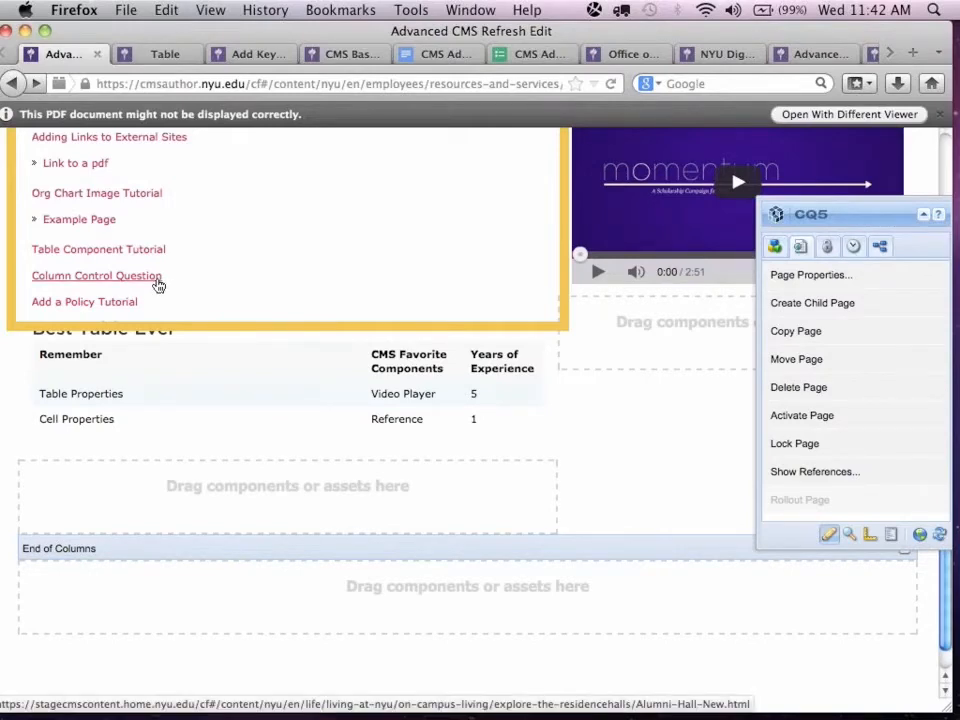
{"action": "left_click", "coordinate": [156, 284]}
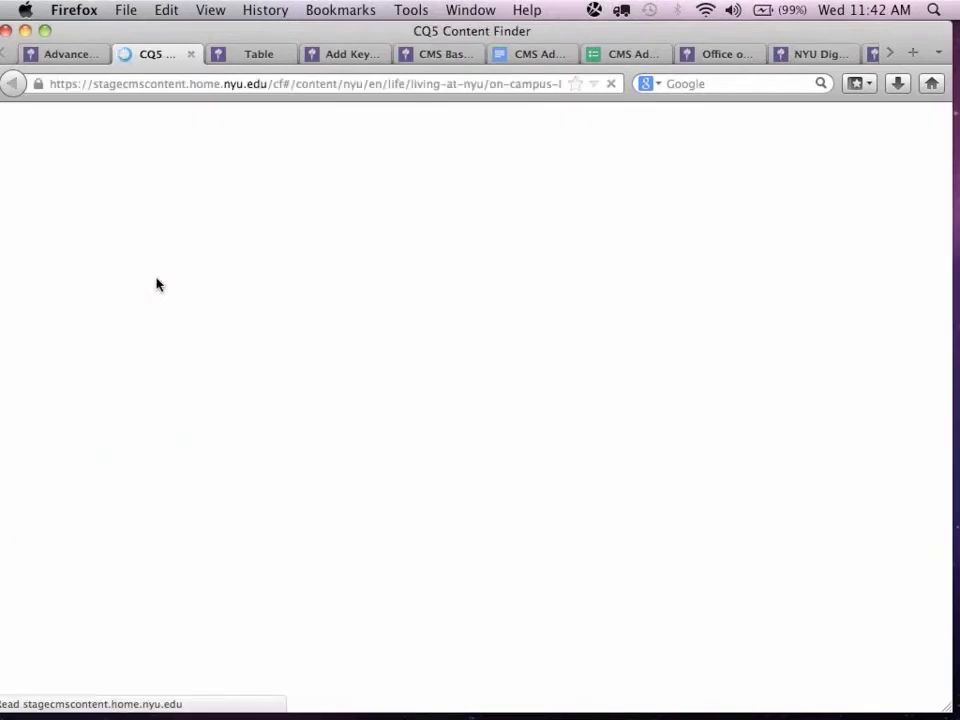
{"action": "left_click", "coordinate": [68, 55]}
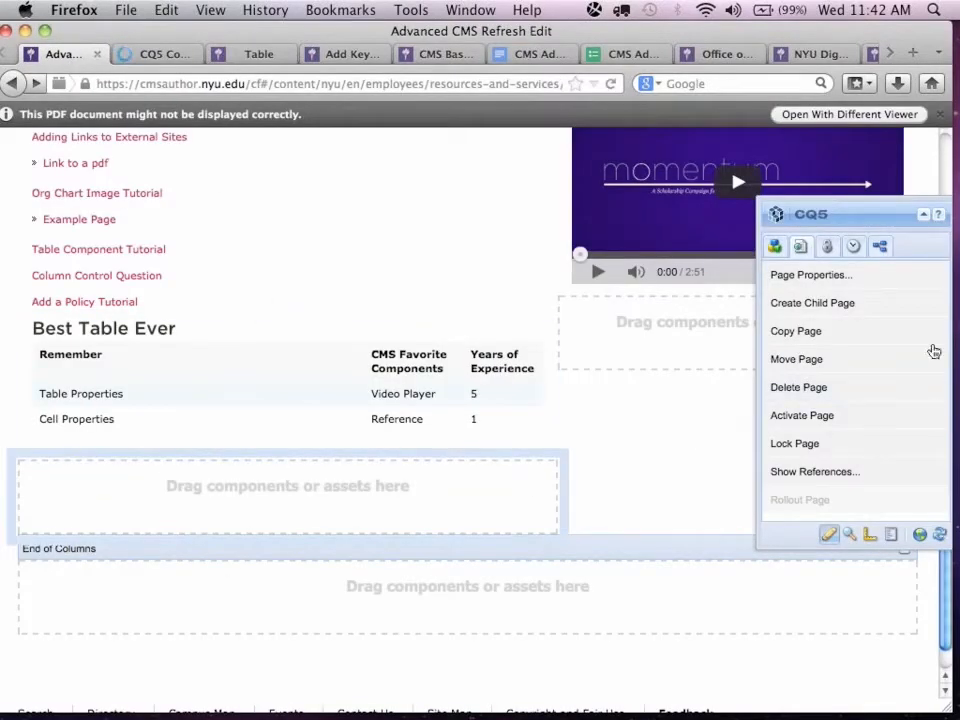
Add a Column Control component from the Other group below the Best Table Ever table.
{"action": "left_click", "coordinate": [778, 249]}
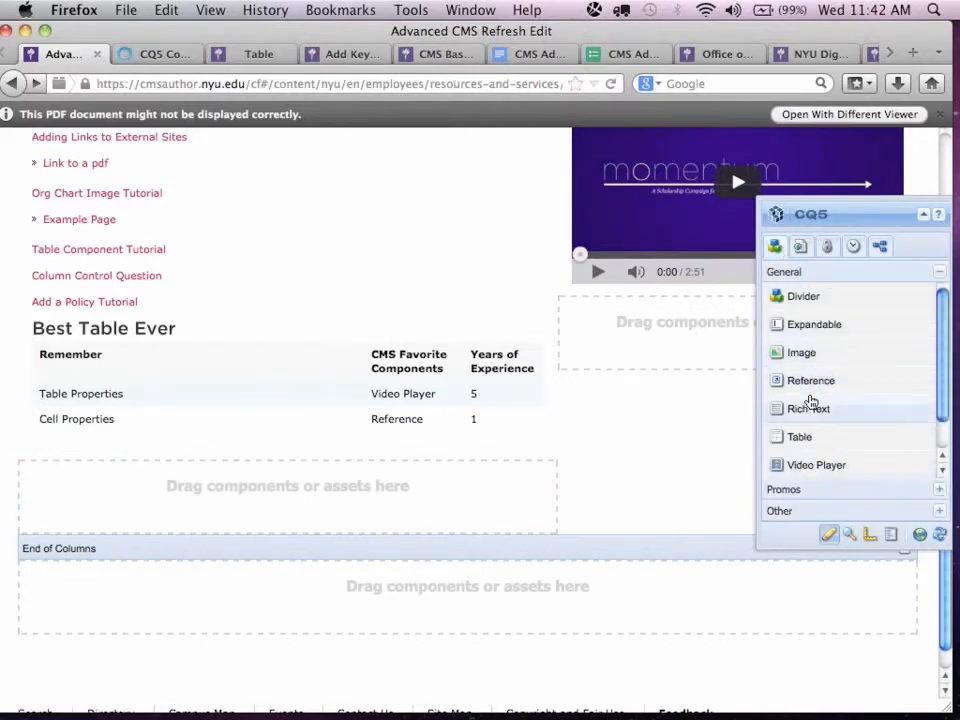
{"action": "scroll", "coordinate": [806, 405], "scroll_direction": "down", "scroll_amount": 1}
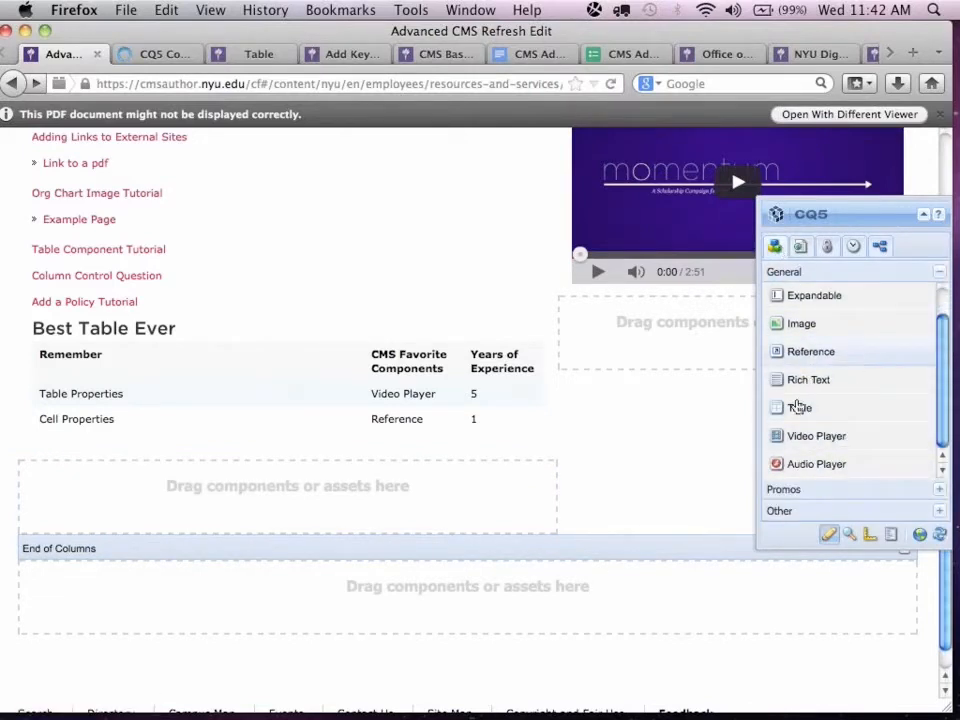
{"action": "scroll", "coordinate": [796, 413], "scroll_direction": "up", "scroll_amount": 1}
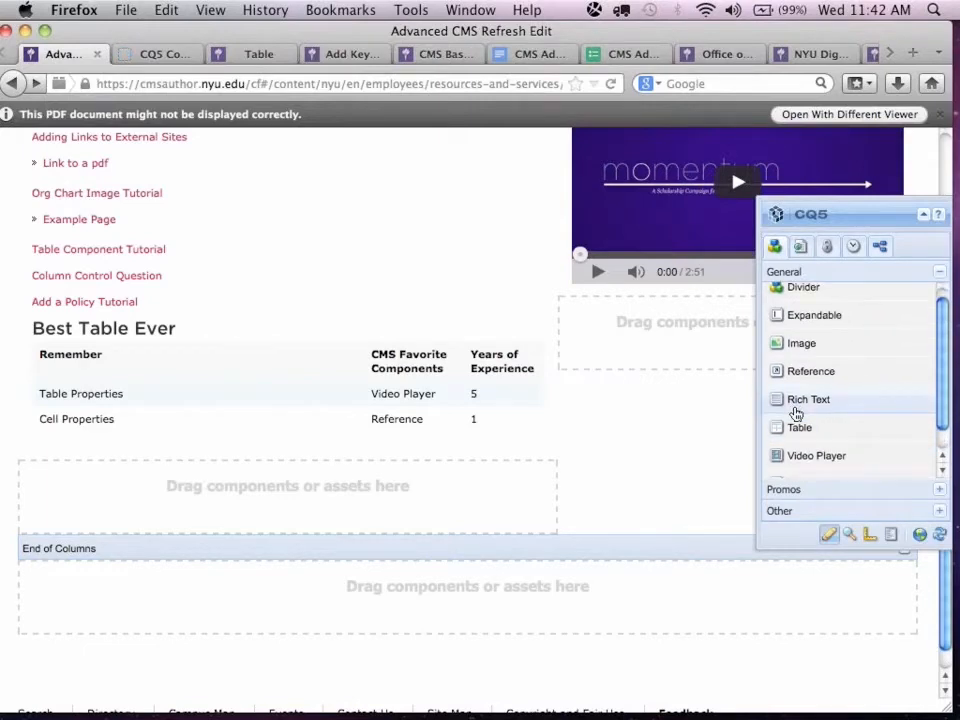
{"action": "left_click", "coordinate": [780, 511]}
{"action": "left_click_drag", "start_coordinate": [855, 350], "coordinate": [363, 509]}
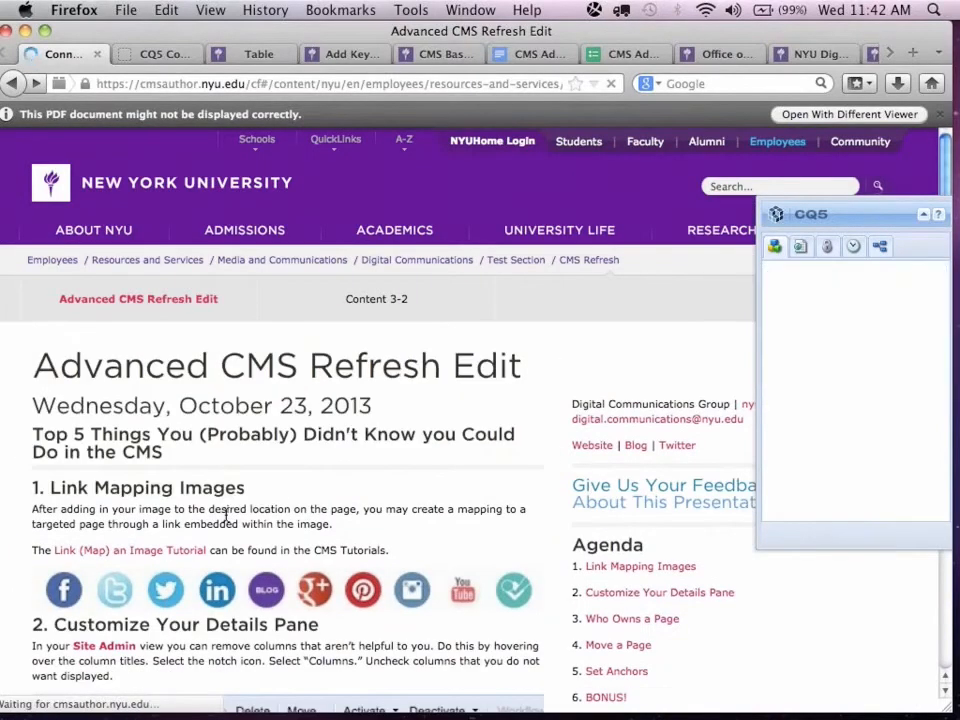
Set the column layout of the new column control above the video player to 2 Columns (4, 1).
{"action": "scroll", "coordinate": [226, 517], "scroll_direction": "down", "scroll_amount": 12}
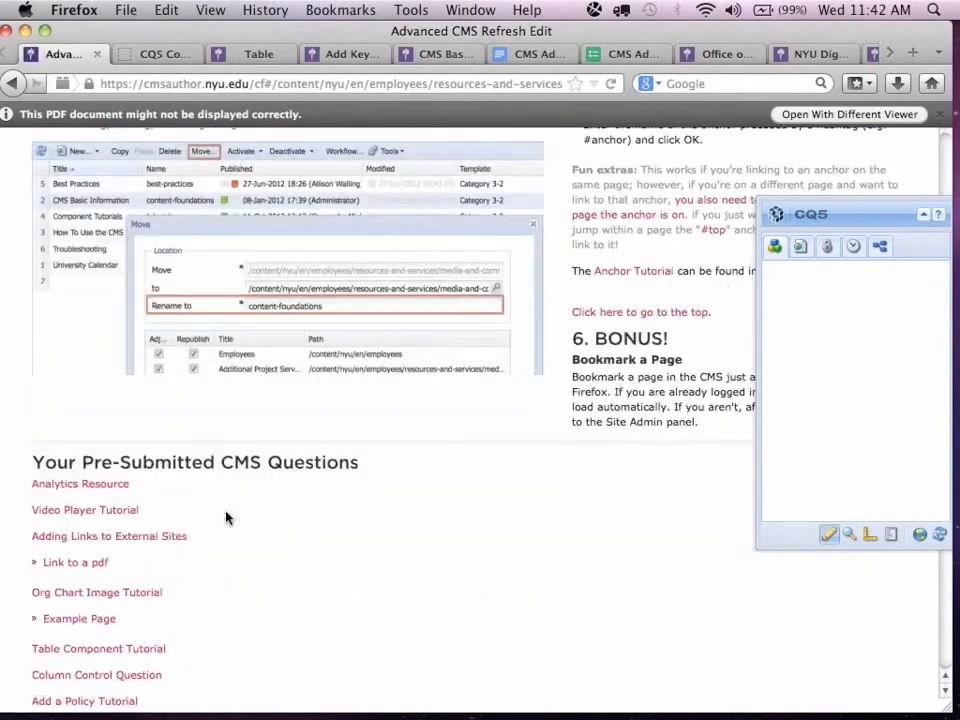
{"action": "scroll", "coordinate": [226, 517], "scroll_direction": "down", "scroll_amount": 3}
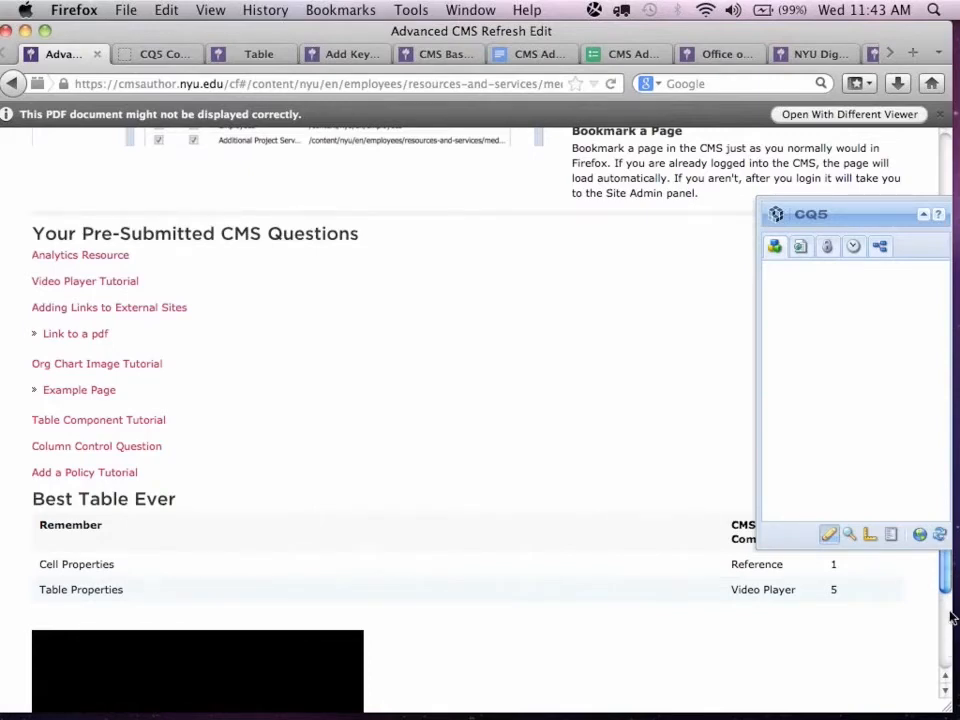
{"action": "scroll", "coordinate": [946, 615], "scroll_direction": "down", "scroll_amount": 3}
{"action": "scroll", "coordinate": [946, 598], "scroll_direction": "down", "scroll_amount": 5}
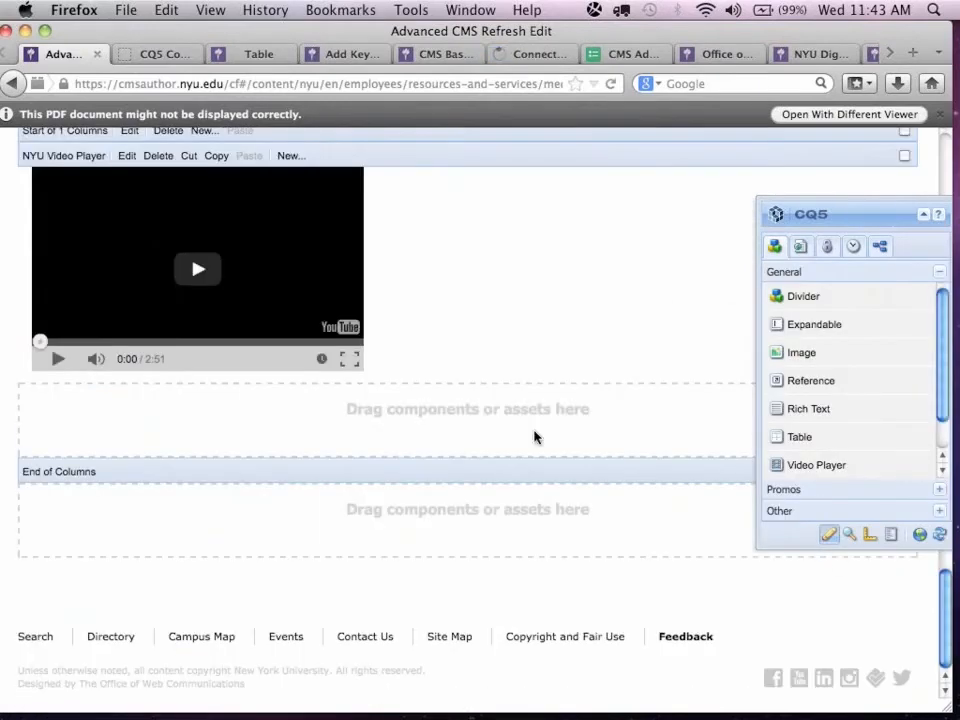
{"action": "scroll", "coordinate": [534, 437], "scroll_direction": "up", "scroll_amount": 5}
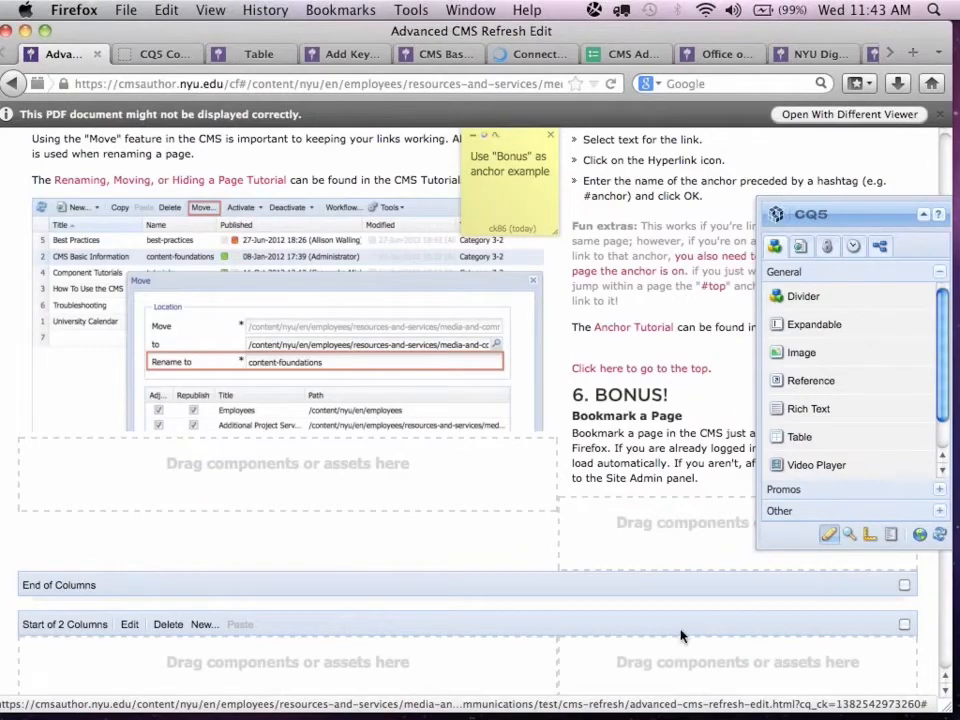
{"action": "scroll", "coordinate": [883, 158], "scroll_direction": "down", "scroll_amount": 3}
{"action": "left_click_drag", "start_coordinate": [831, 216], "coordinate": [765, 204]}
{"action": "left_click_drag", "start_coordinate": [945, 435], "coordinate": [943, 621]}
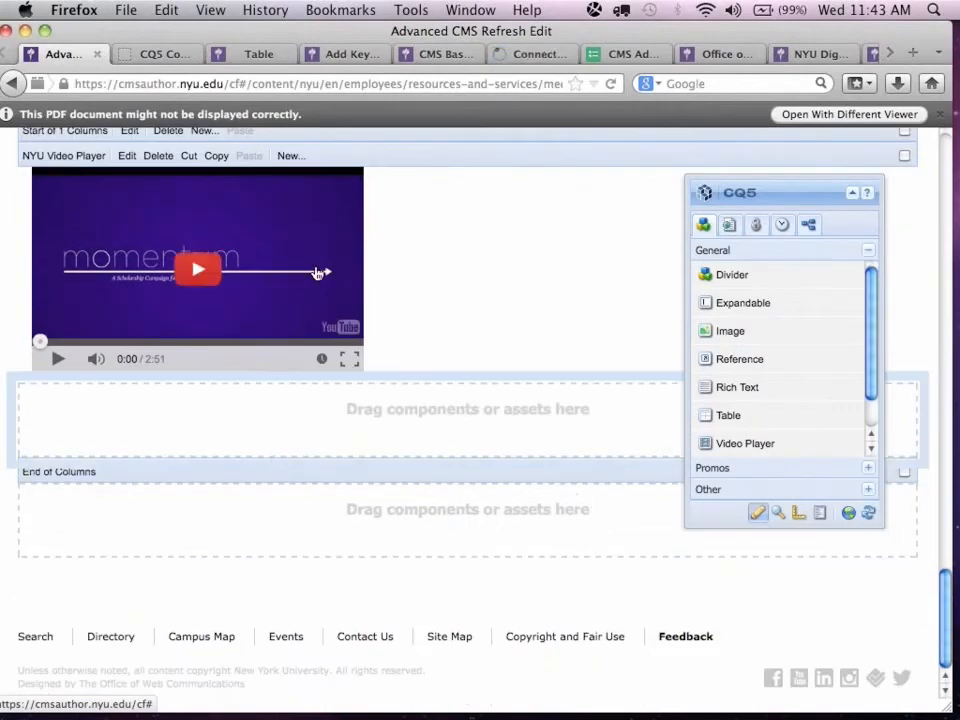
{"action": "scroll", "coordinate": [368, 261], "scroll_direction": "up", "scroll_amount": 2}
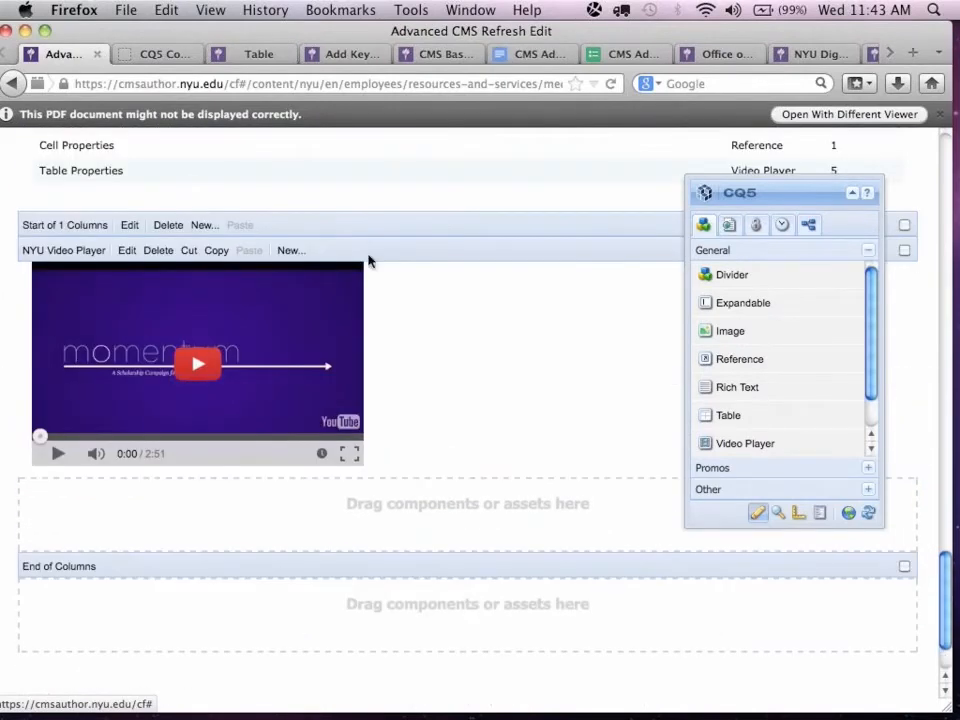
{"action": "left_click", "coordinate": [129, 224]}
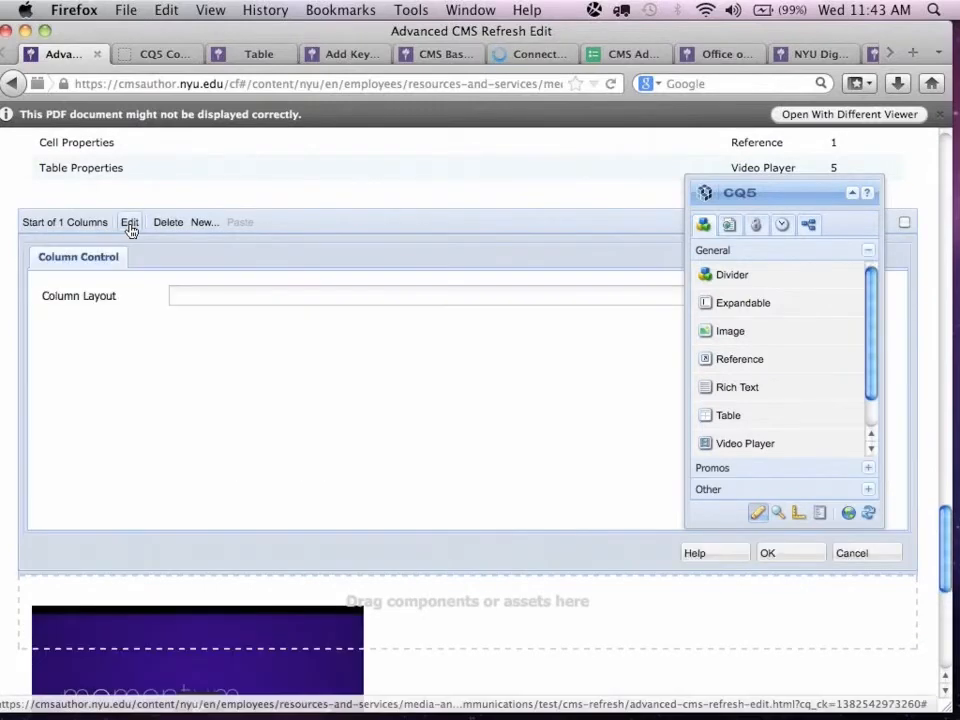
{"action": "left_click", "coordinate": [266, 302]}
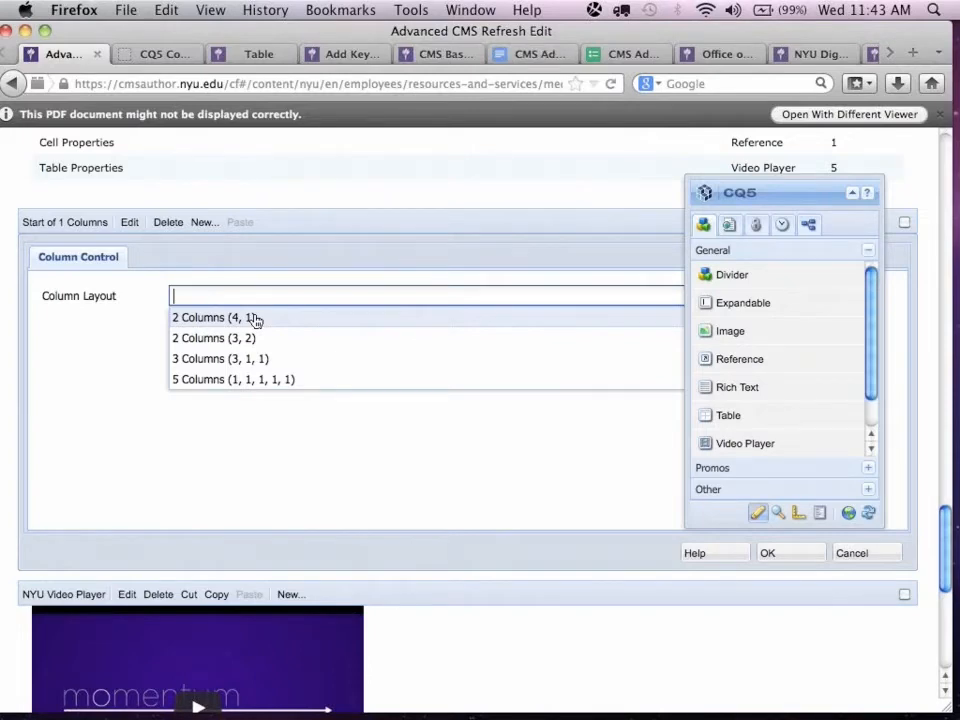
{"action": "left_click", "coordinate": [255, 318]}
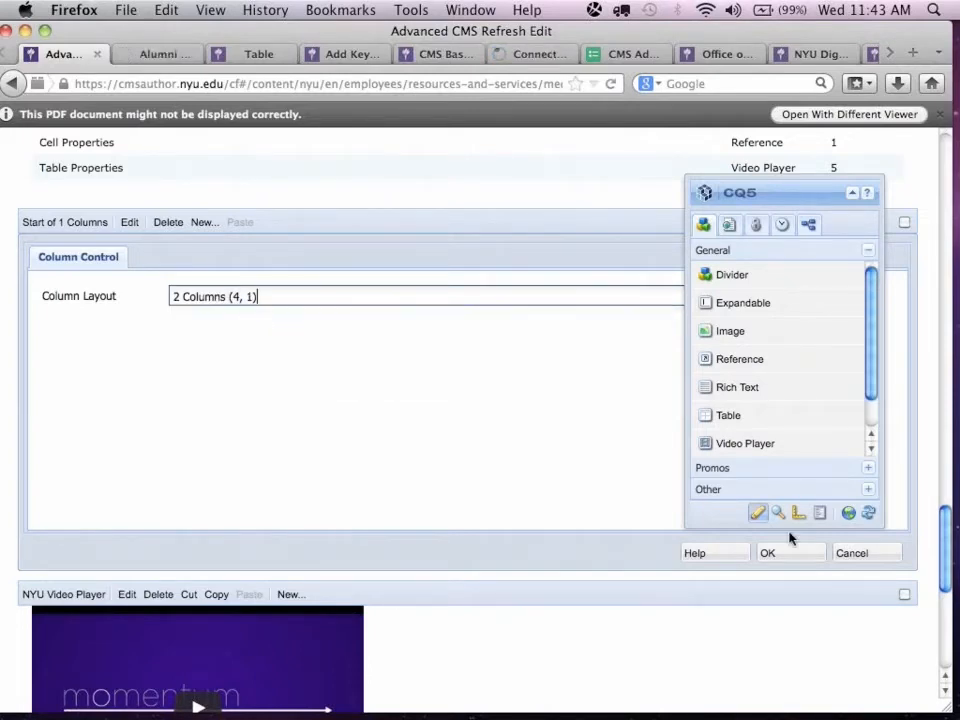
{"action": "left_click", "coordinate": [788, 560]}
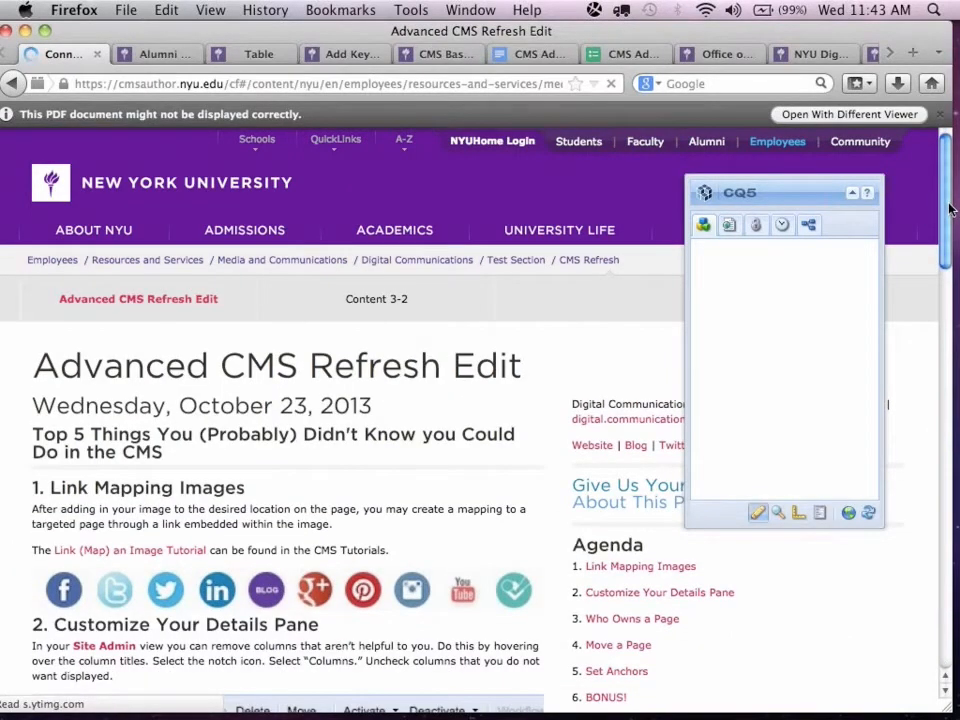
Move the Pre-Submitted CMS Questions content into the empty two-column container's second column and the BONUS heading and Bookmark text into its first.
{"action": "left_click", "coordinate": [946, 658]}
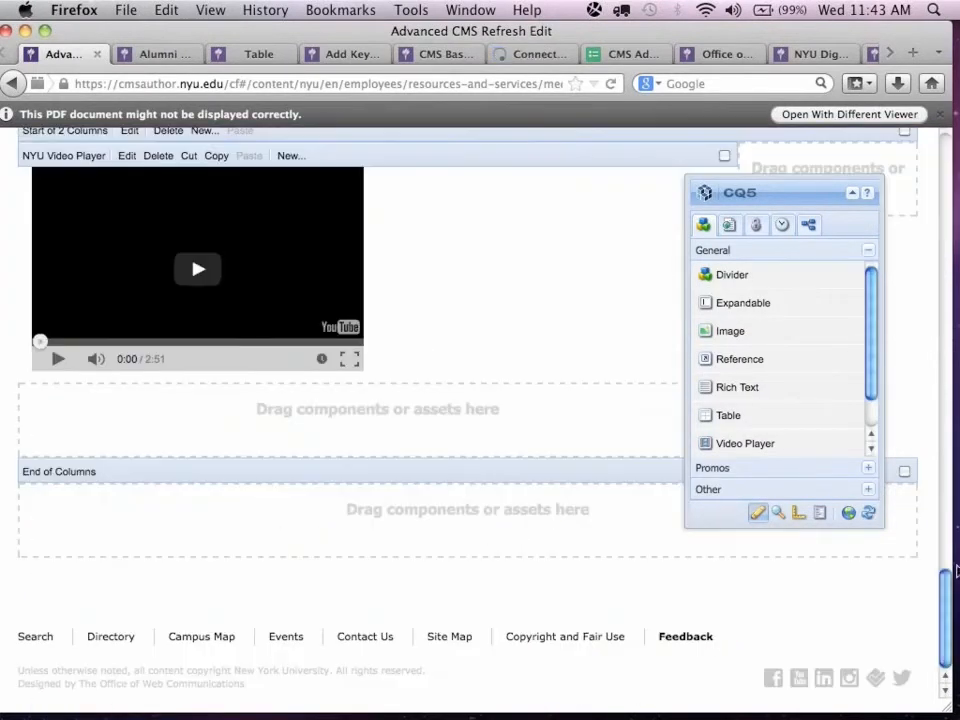
{"action": "scroll", "coordinate": [725, 620], "scroll_direction": "up", "scroll_amount": 10}
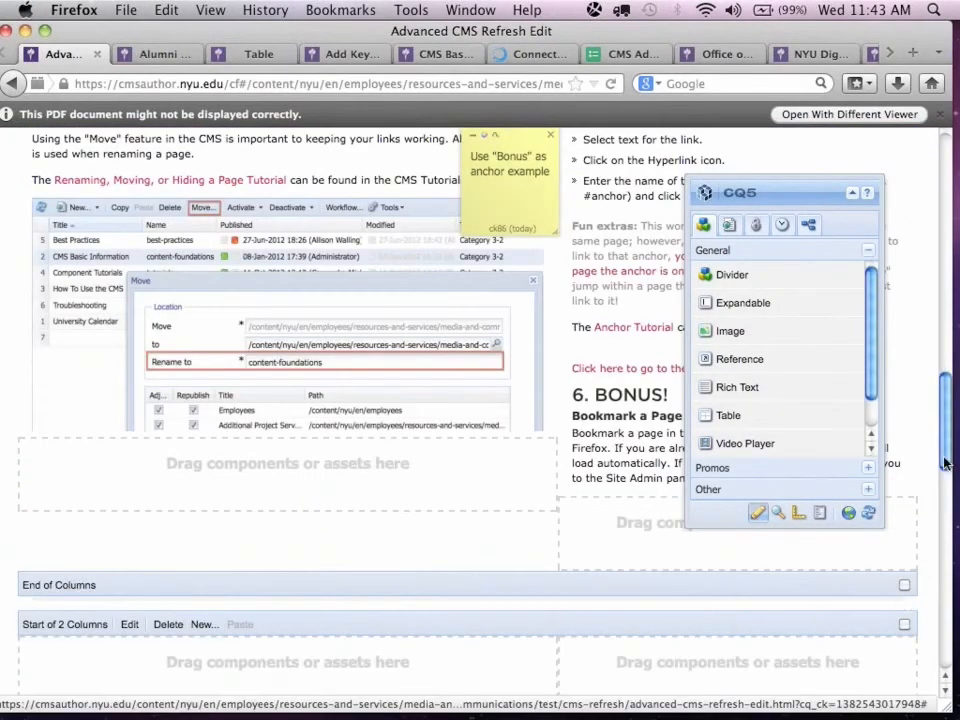
{"action": "left_click_drag", "start_coordinate": [943, 482], "coordinate": [943, 483]}
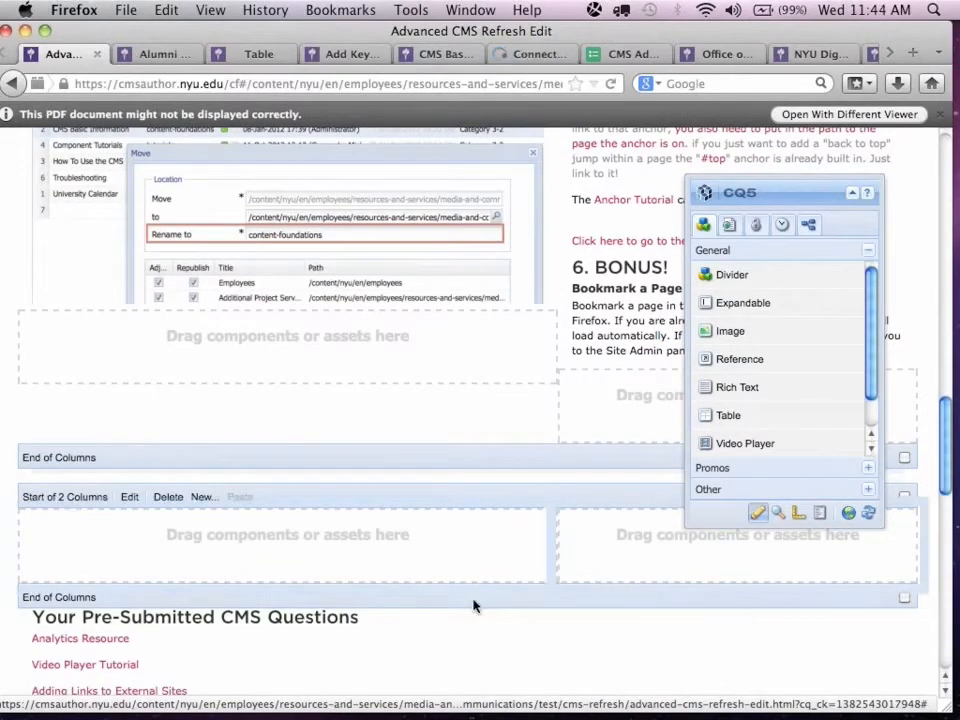
{"action": "left_click_drag", "start_coordinate": [25, 632], "coordinate": [575, 543]}
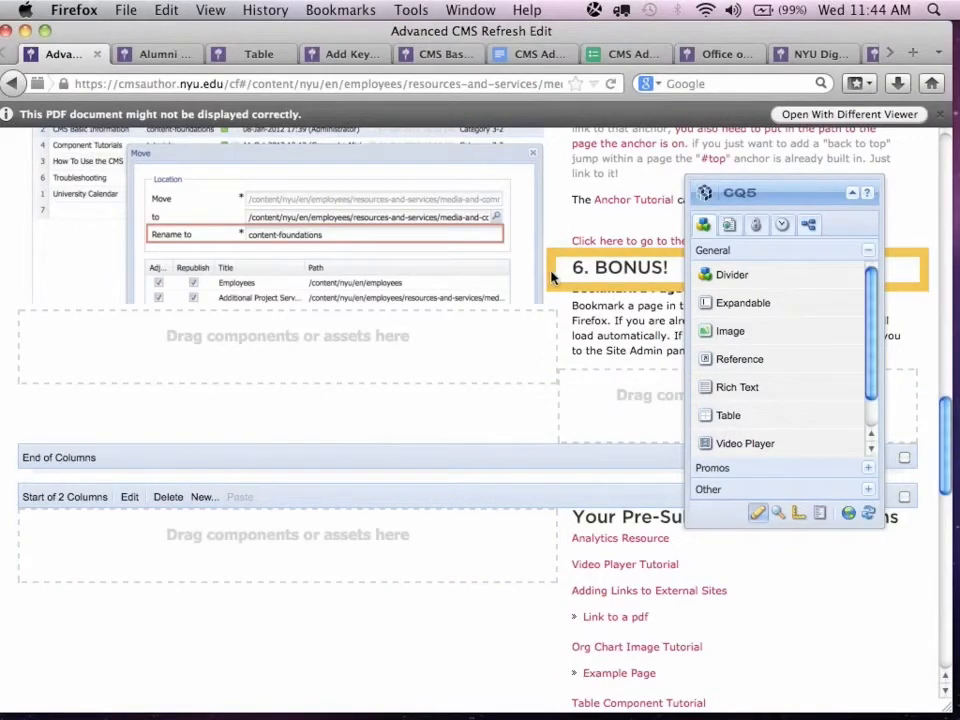
{"action": "left_click_drag", "start_coordinate": [551, 277], "coordinate": [358, 549]}
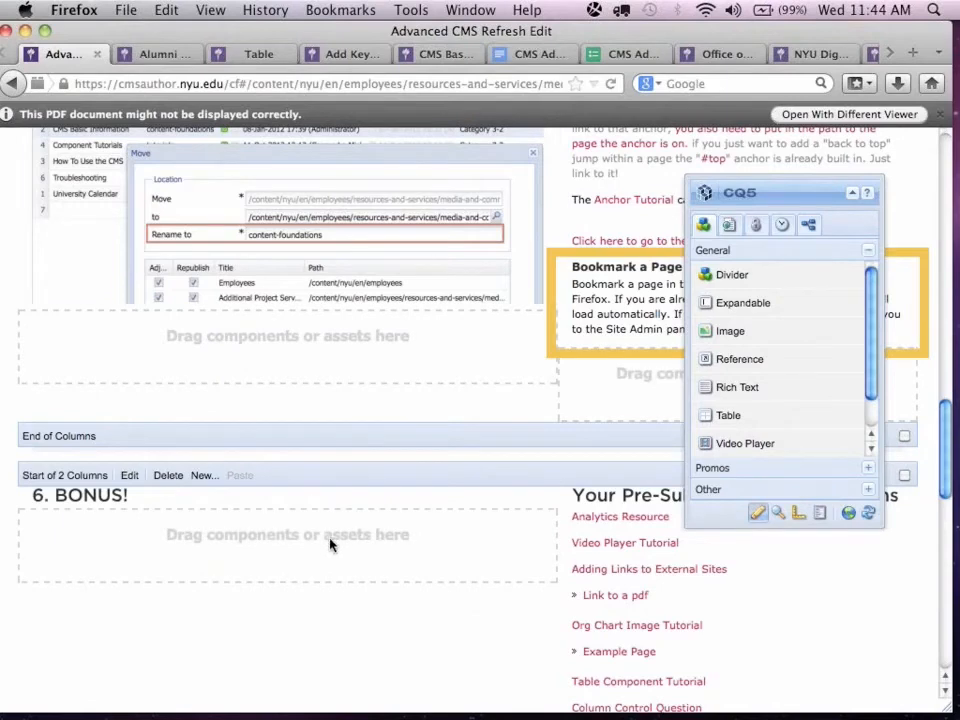
{"action": "left_click_drag", "start_coordinate": [330, 545], "coordinate": [334, 545]}
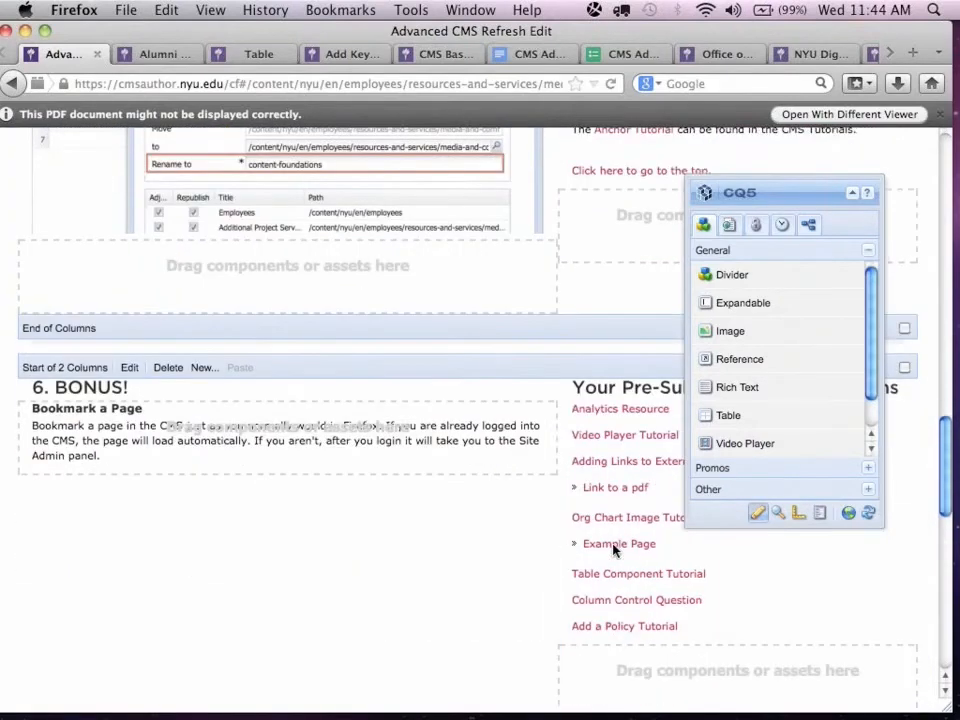
Insert a Rich Text component below the Bookmark a Page text in the container's first column.
{"action": "scroll", "coordinate": [614, 550], "scroll_direction": "down", "scroll_amount": 3}
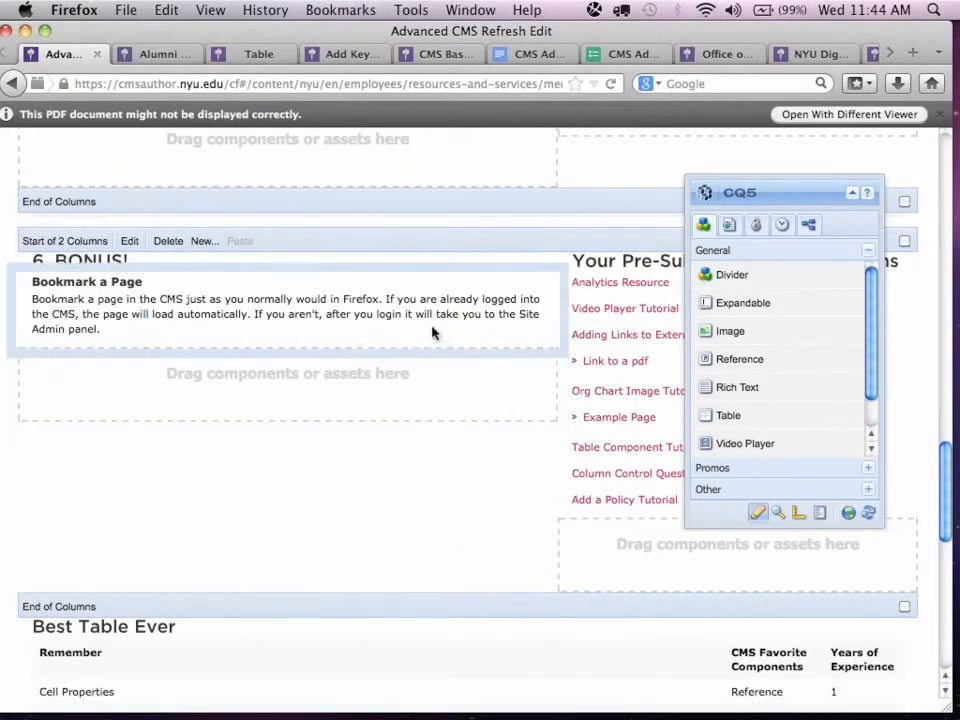
{"action": "double_click", "coordinate": [397, 382]}
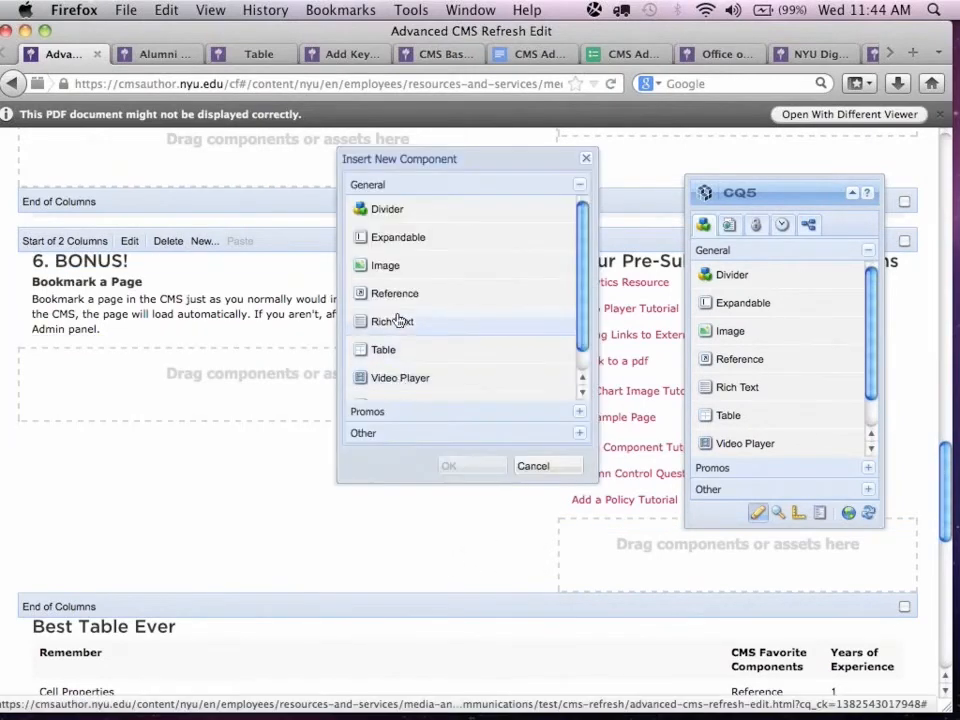
{"action": "left_click", "coordinate": [396, 321]}
{"action": "left_click", "coordinate": [449, 465]}
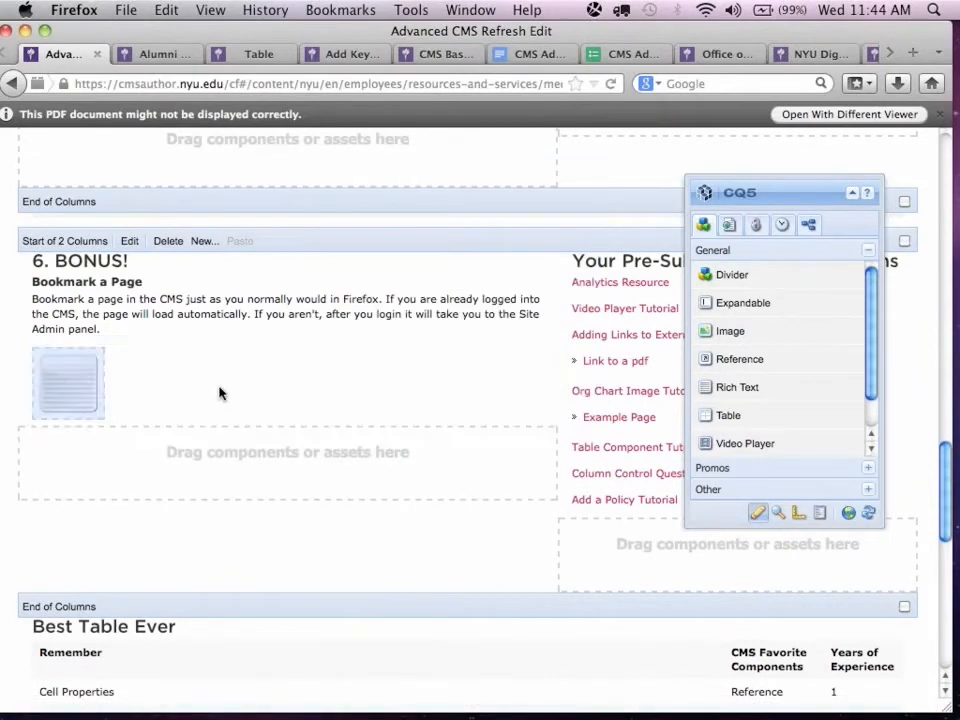
Enter "my new text" in the new Rich Text component below the Bookmark a Page text.
{"action": "double_click", "coordinate": [359, 383]}
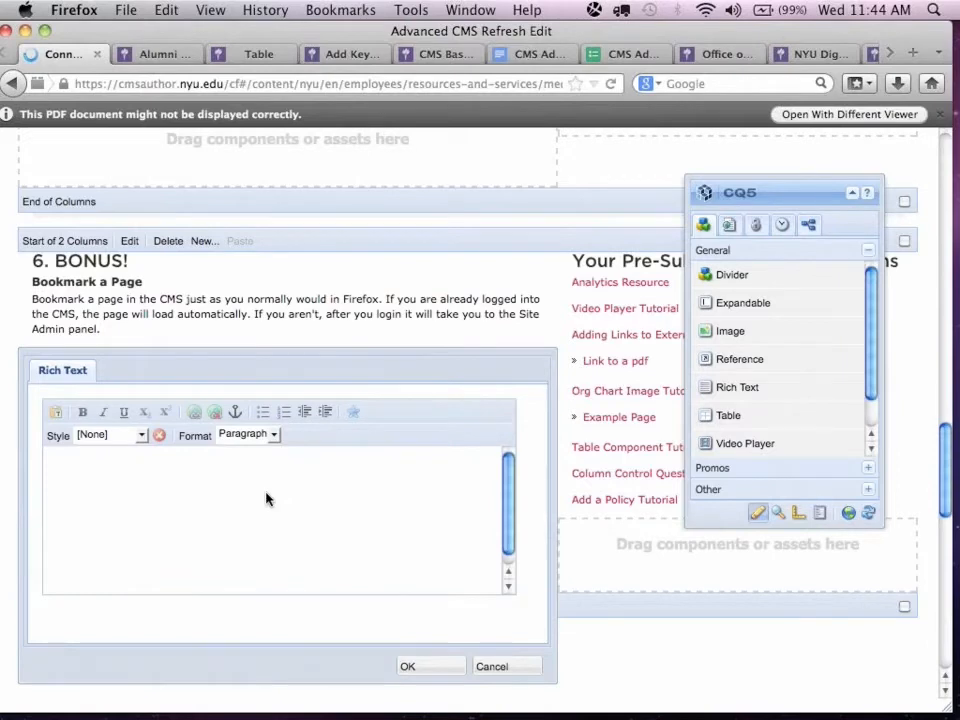
{"action": "left_click", "coordinate": [266, 497]}
{"action": "type", "text": "my new text"}
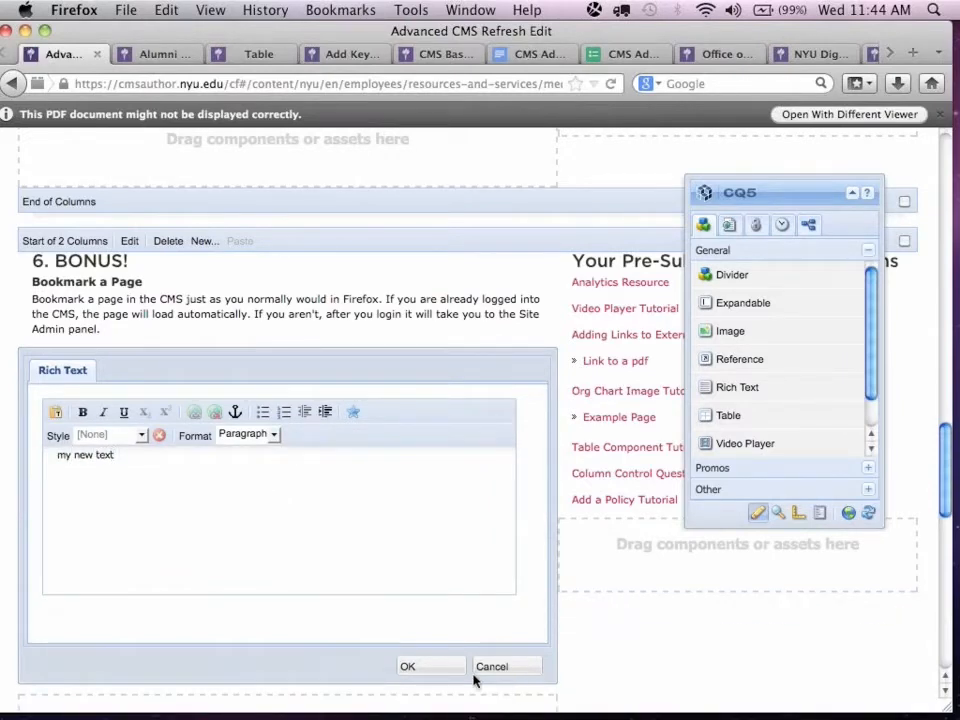
{"action": "left_click", "coordinate": [434, 670]}
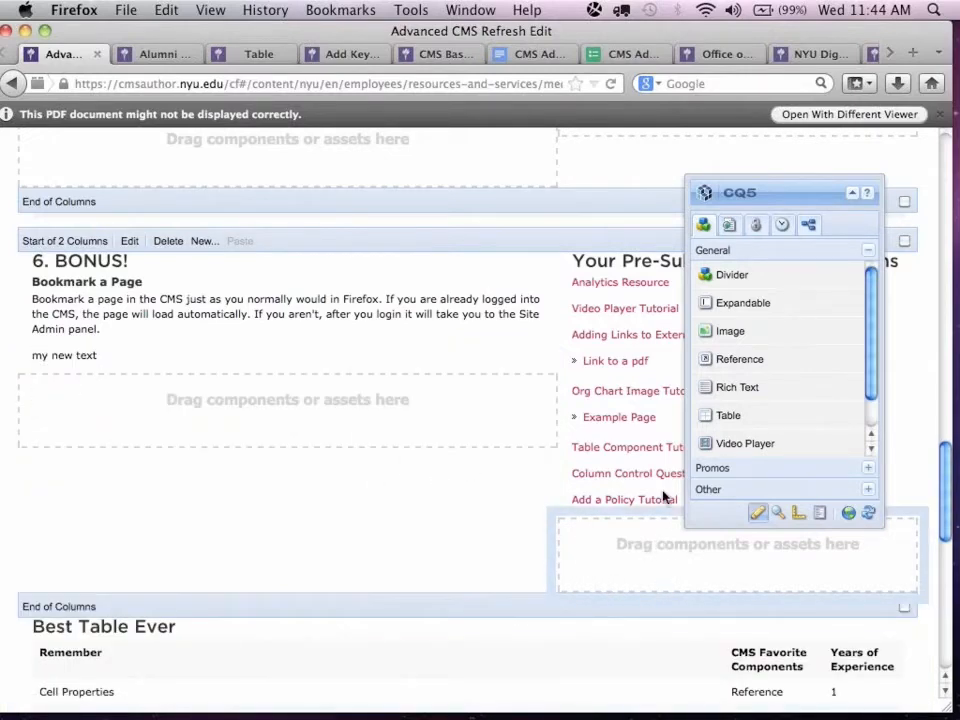
Add a Column Control component from the Other group below "my new text" in the container's first column.
{"action": "left_click_drag", "start_coordinate": [793, 200], "coordinate": [856, 403]}
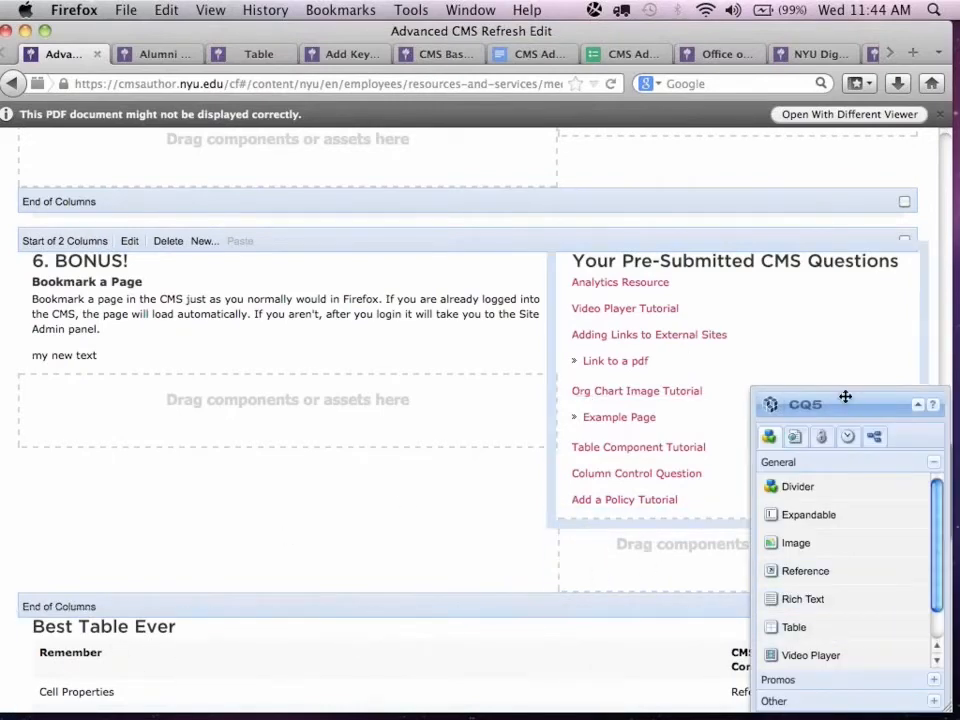
{"action": "left_click_drag", "start_coordinate": [845, 397], "coordinate": [797, 283]}
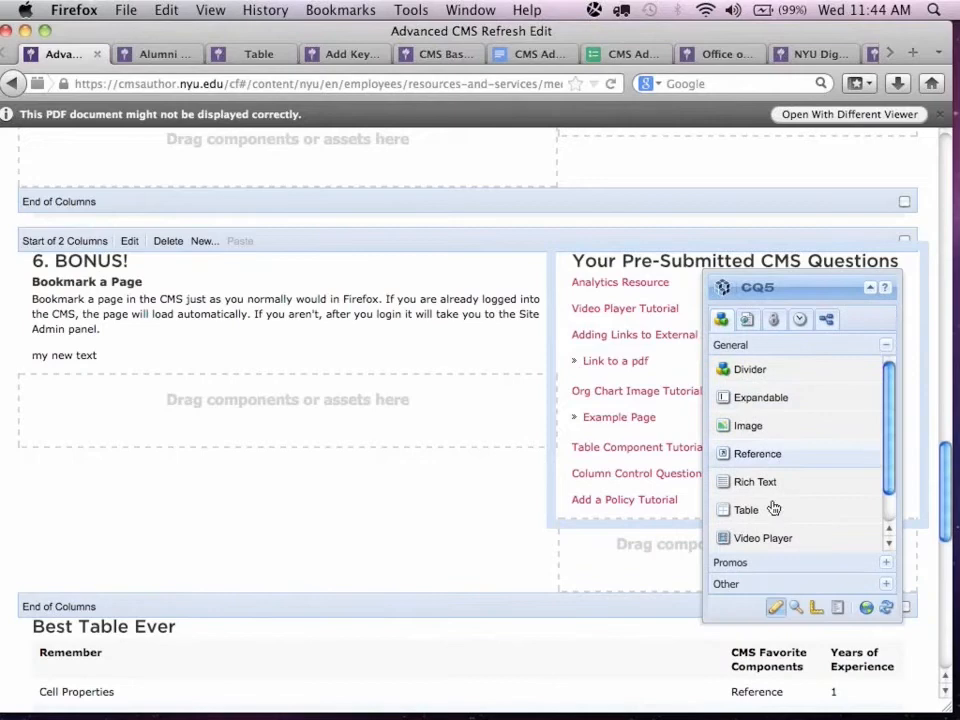
{"action": "left_click", "coordinate": [740, 587]}
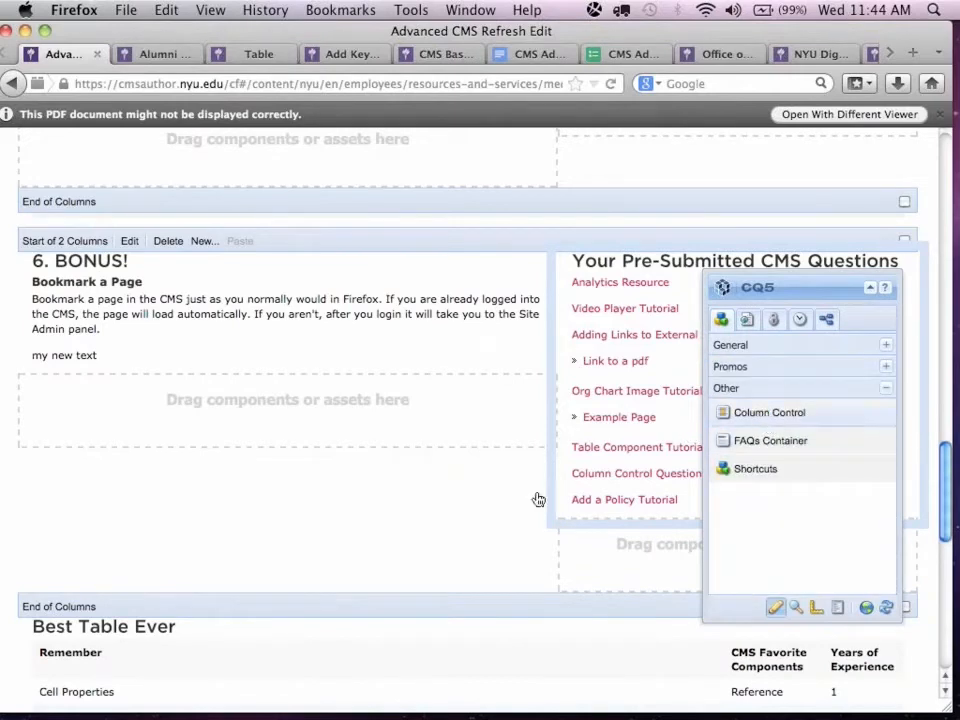
{"action": "left_click_drag", "start_coordinate": [538, 499], "coordinate": [750, 488]}
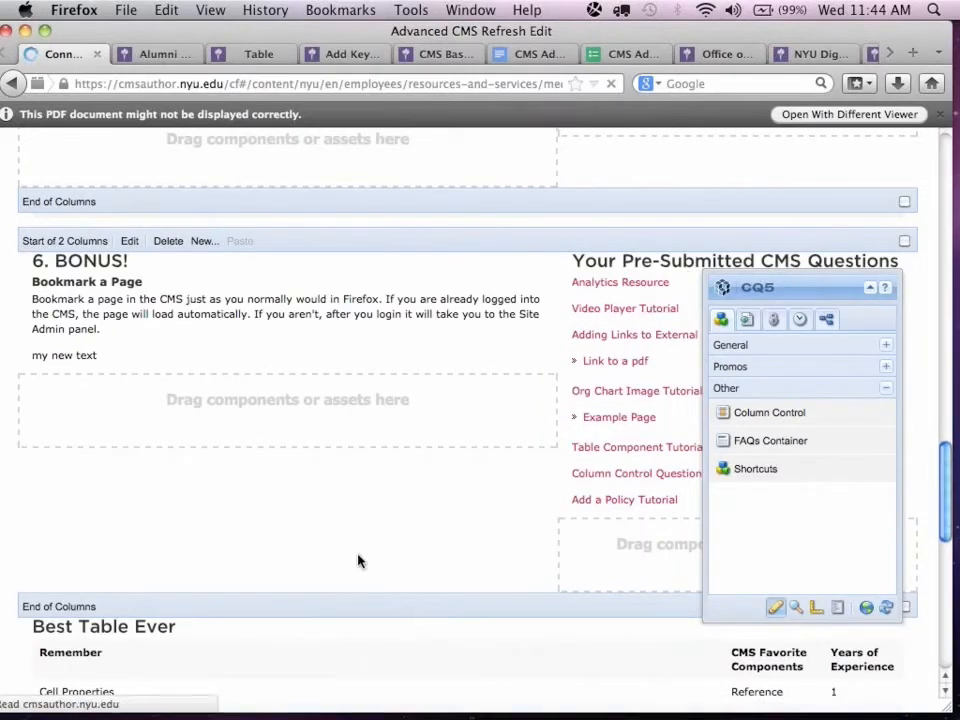
Reload the page and zoom it out to see the container layout.
{"action": "key", "text": "super+r"}
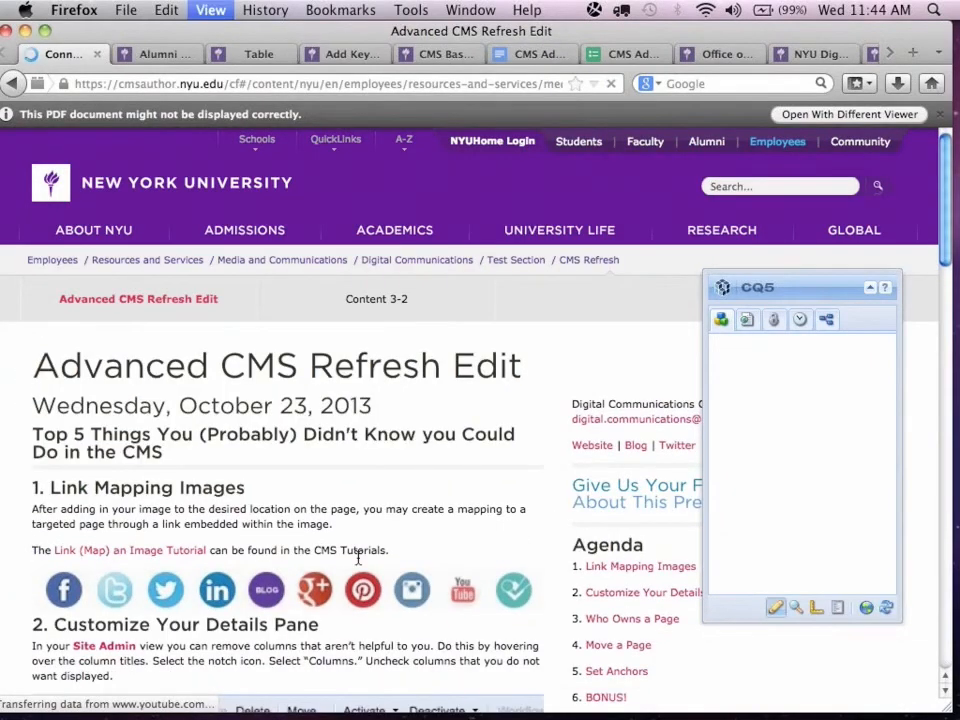
{"action": "key", "text": "super+minus"}
{"action": "key", "text": "super+minus"}
{"action": "key", "text": "super+minus"}
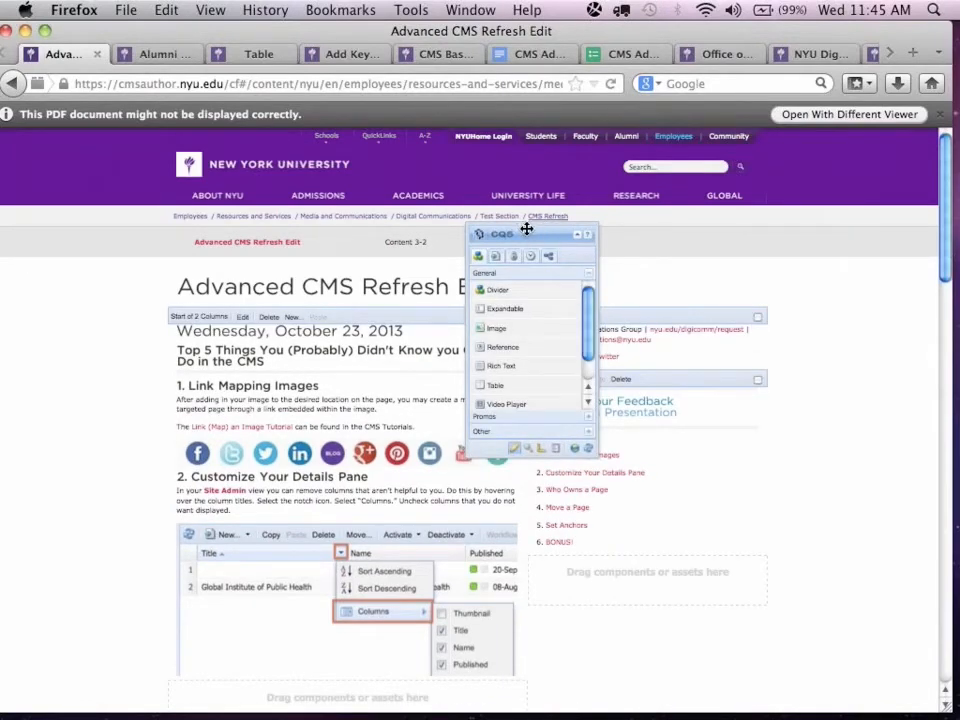
Move the BONUS heading and Bookmark a Page text into the first column of the empty two-column container above them.
{"action": "left_click_drag", "start_coordinate": [525, 229], "coordinate": [840, 233]}
{"action": "scroll", "coordinate": [542, 238], "scroll_direction": "down", "scroll_amount": 5}
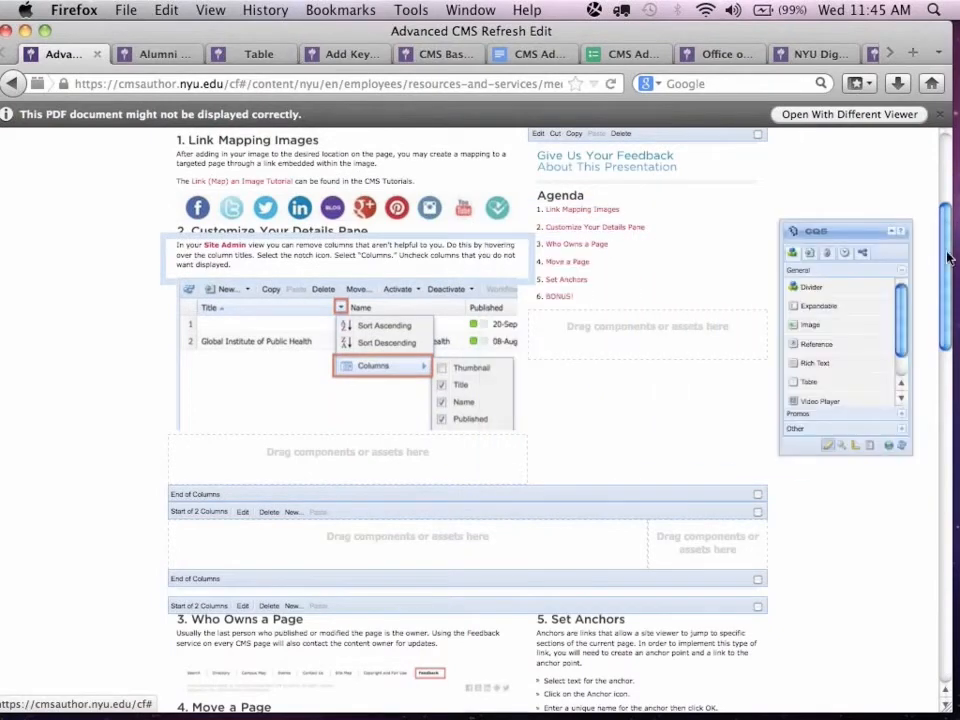
{"action": "left_click_drag", "start_coordinate": [940, 338], "coordinate": [942, 423]}
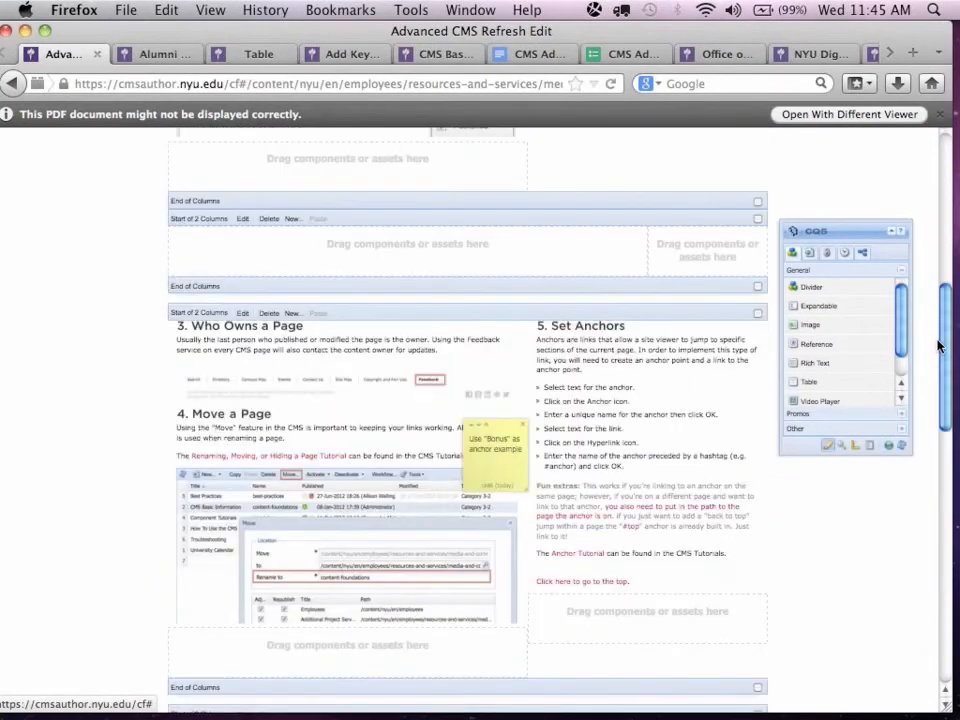
{"action": "left_click_drag", "start_coordinate": [837, 231], "coordinate": [831, 451]}
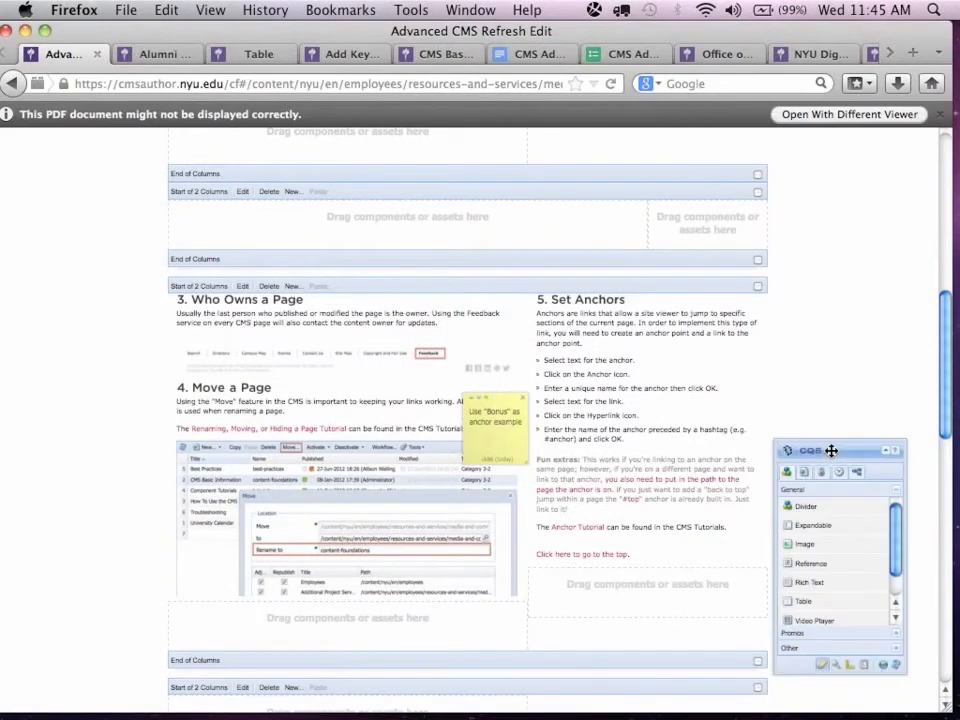
{"action": "left_click_drag", "start_coordinate": [940, 338], "coordinate": [926, 531]}
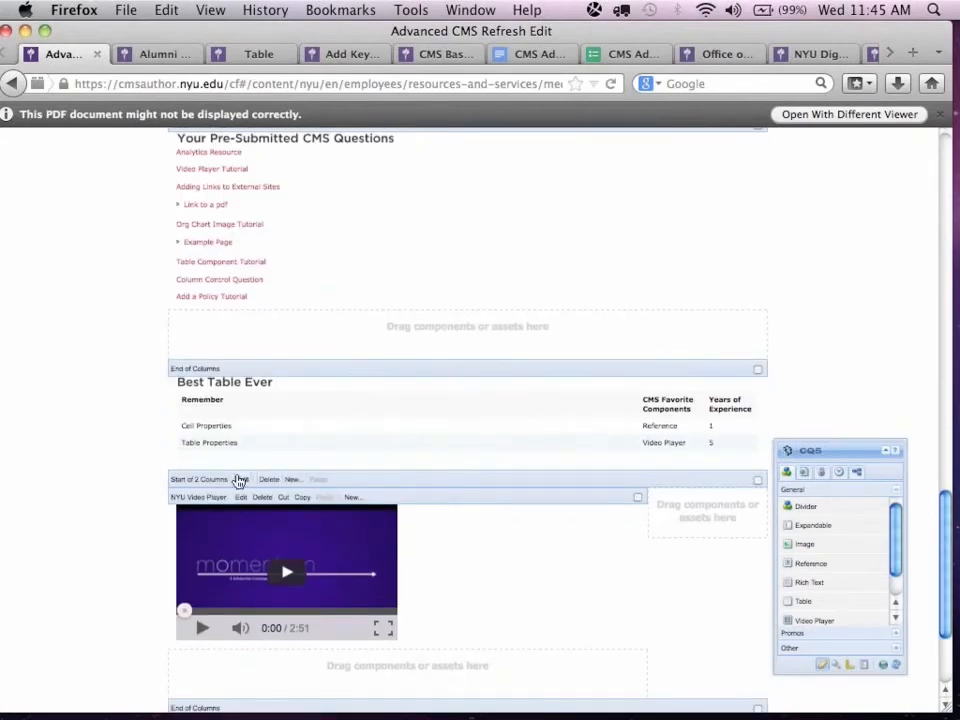
{"action": "scroll", "coordinate": [238, 481], "scroll_direction": "up", "scroll_amount": 5}
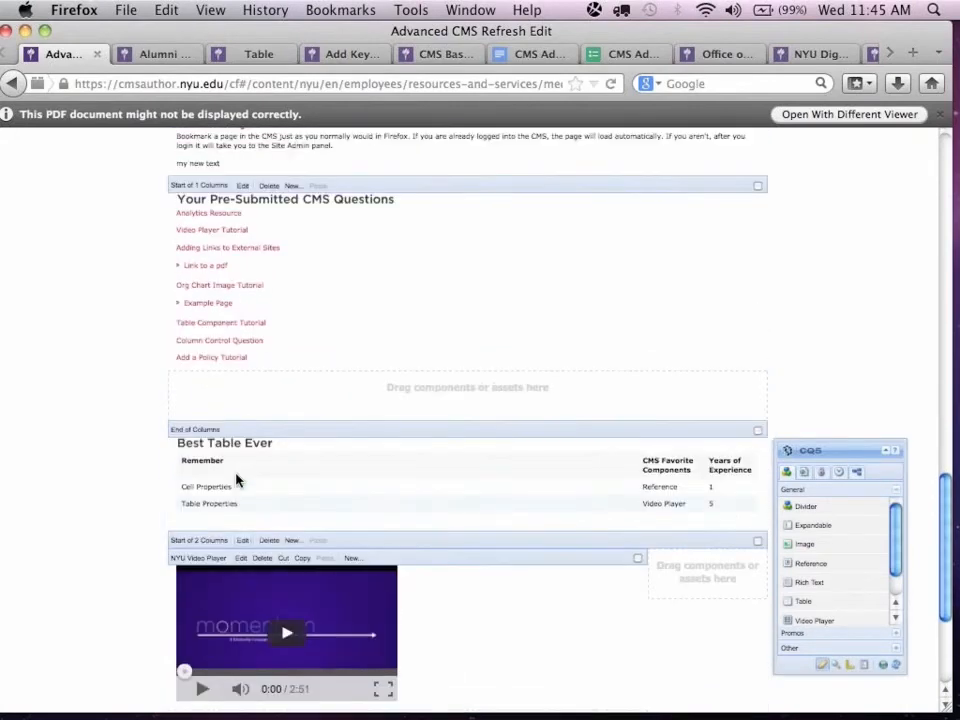
{"action": "scroll", "coordinate": [238, 481], "scroll_direction": "up", "scroll_amount": 4}
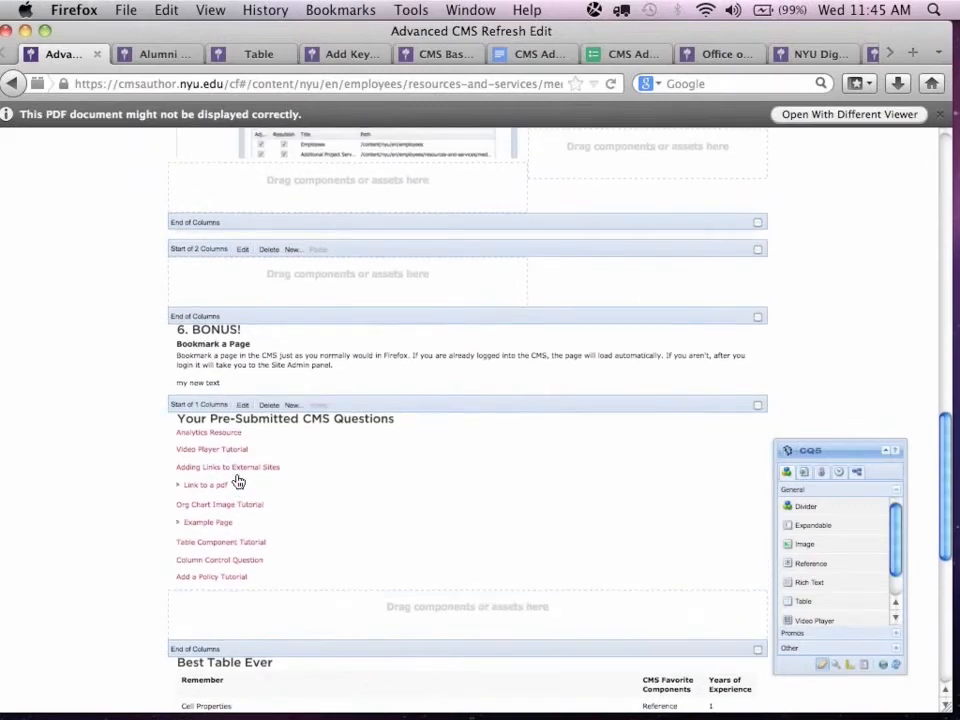
{"action": "scroll", "coordinate": [236, 480], "scroll_direction": "down", "scroll_amount": 3}
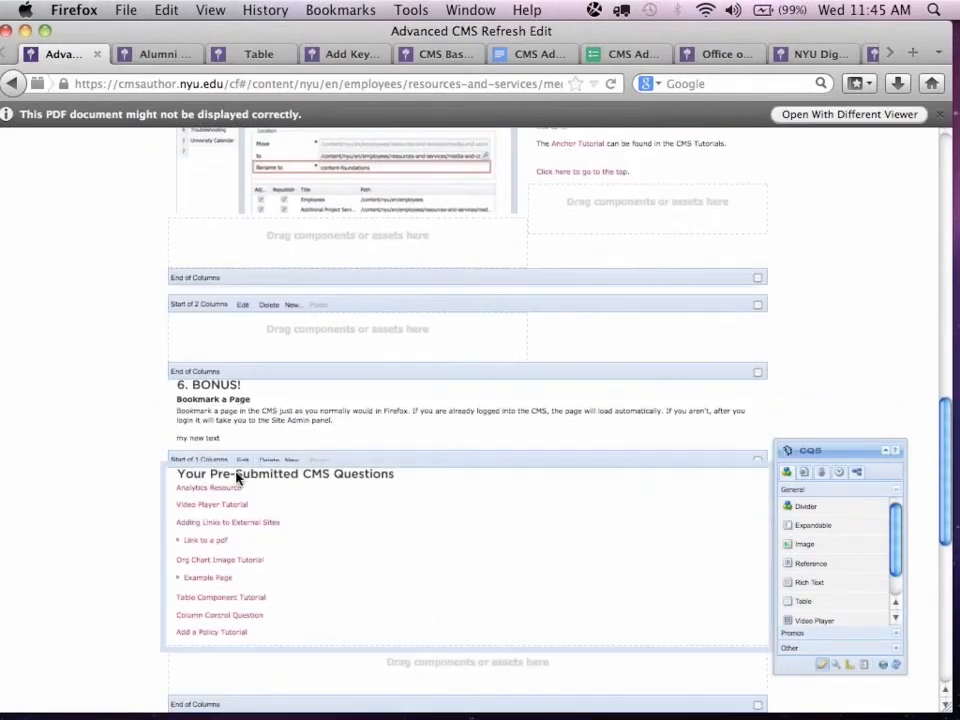
{"action": "left_click", "coordinate": [243, 405]}
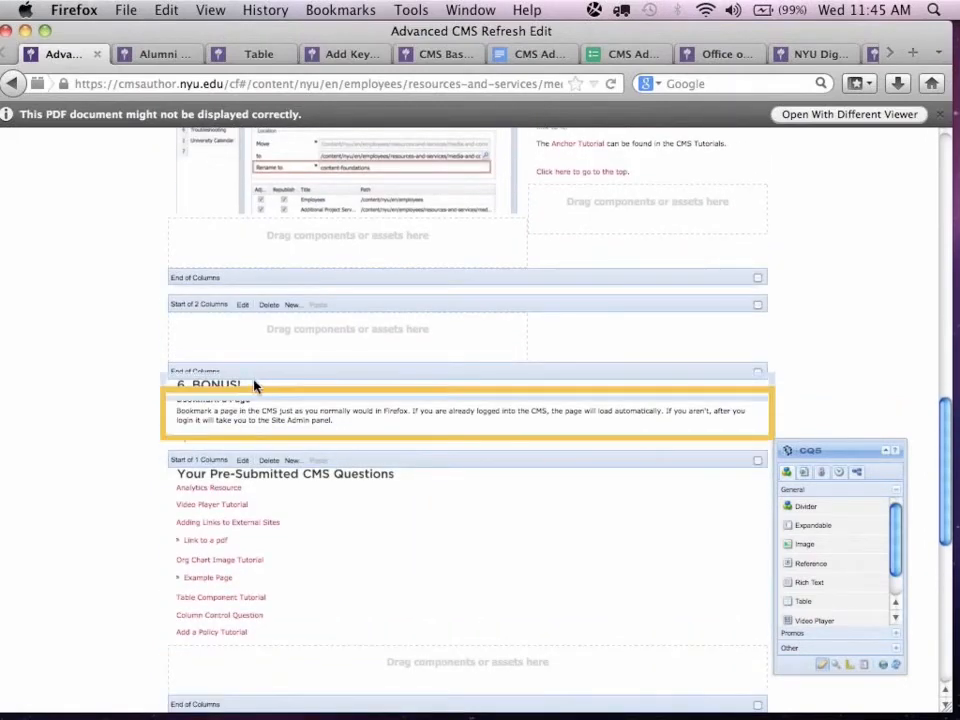
{"action": "left_click", "coordinate": [254, 382]}
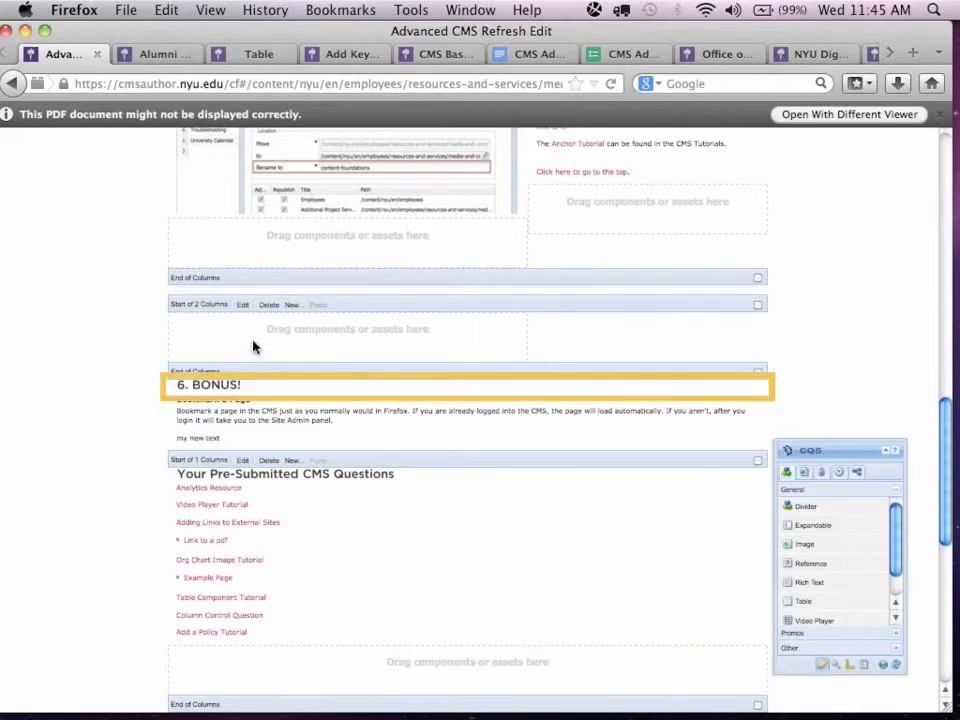
{"action": "left_click_drag", "start_coordinate": [254, 347], "coordinate": [251, 343]}
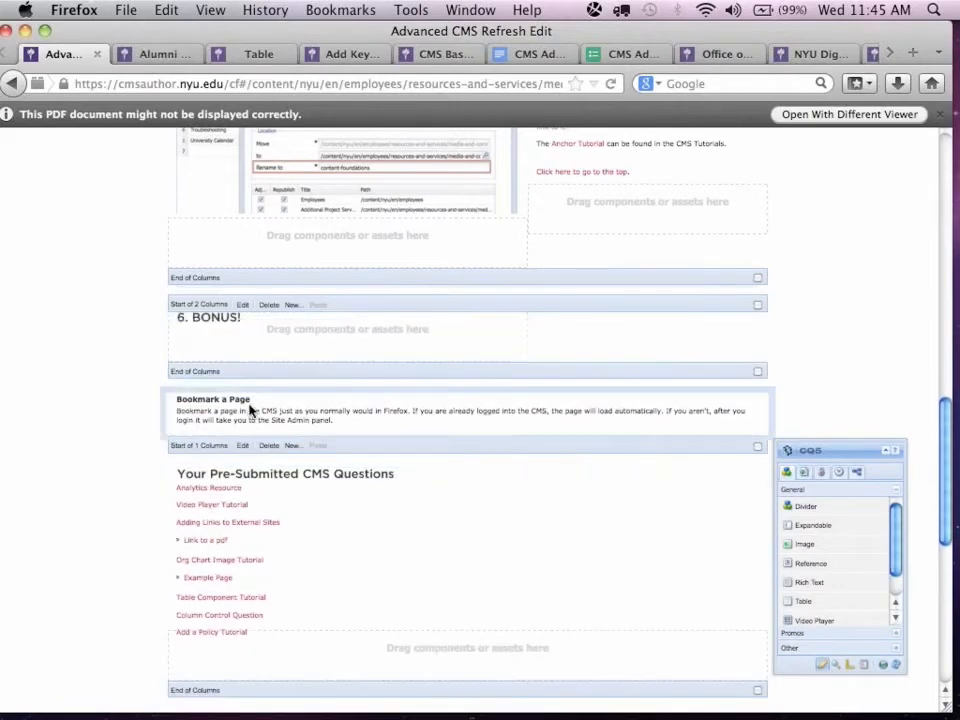
{"action": "left_click", "coordinate": [163, 407]}
{"action": "left_click_drag", "start_coordinate": [163, 407], "coordinate": [180, 343]}
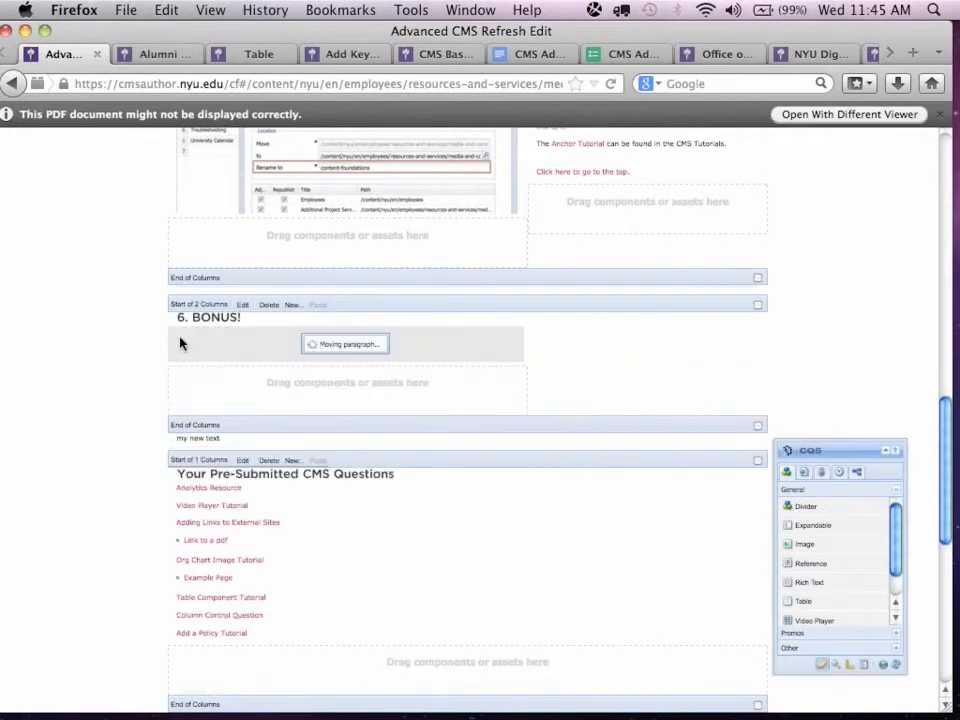
Set the column layout of the one-column control below "my new text" to 2 Columns (4, 1).
{"action": "left_click", "coordinate": [243, 470]}
{"action": "left_click", "coordinate": [445, 525]}
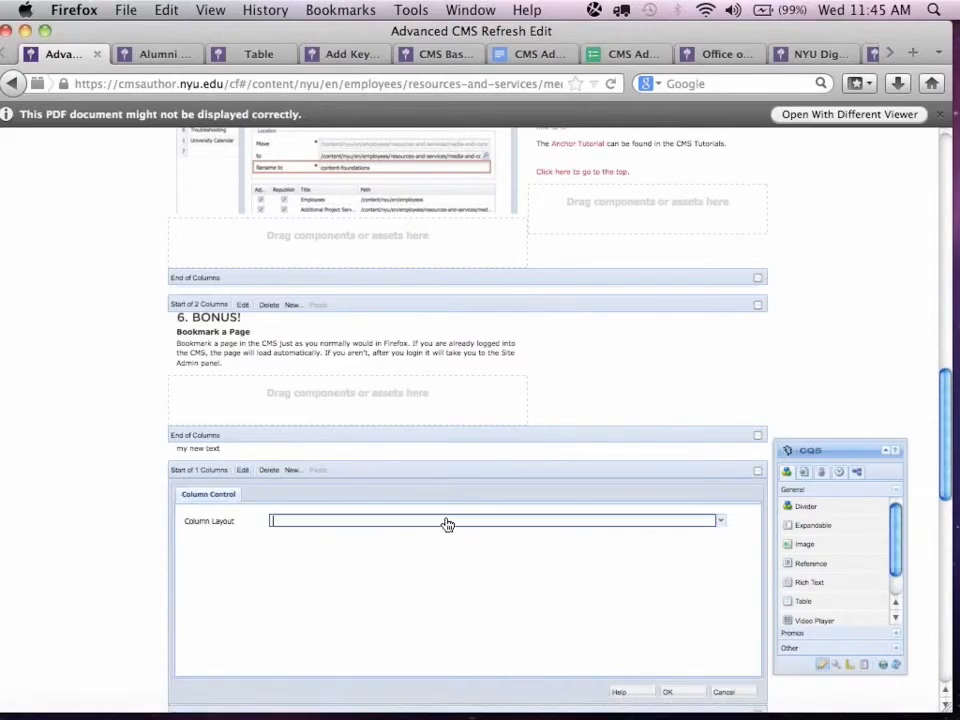
{"action": "left_click", "coordinate": [421, 540]}
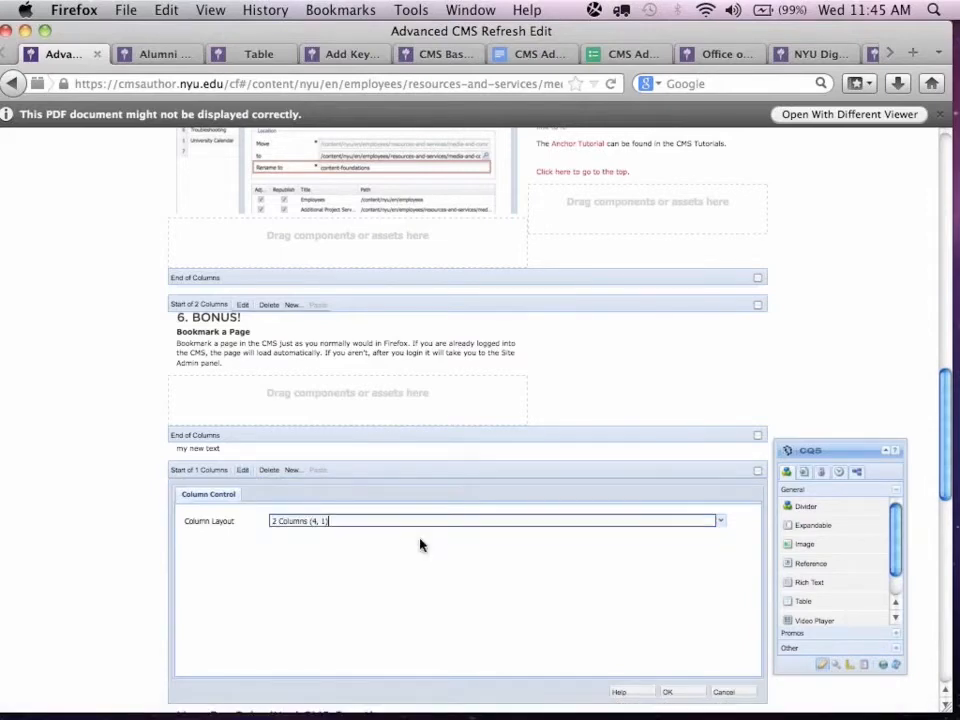
{"action": "left_click", "coordinate": [677, 693]}
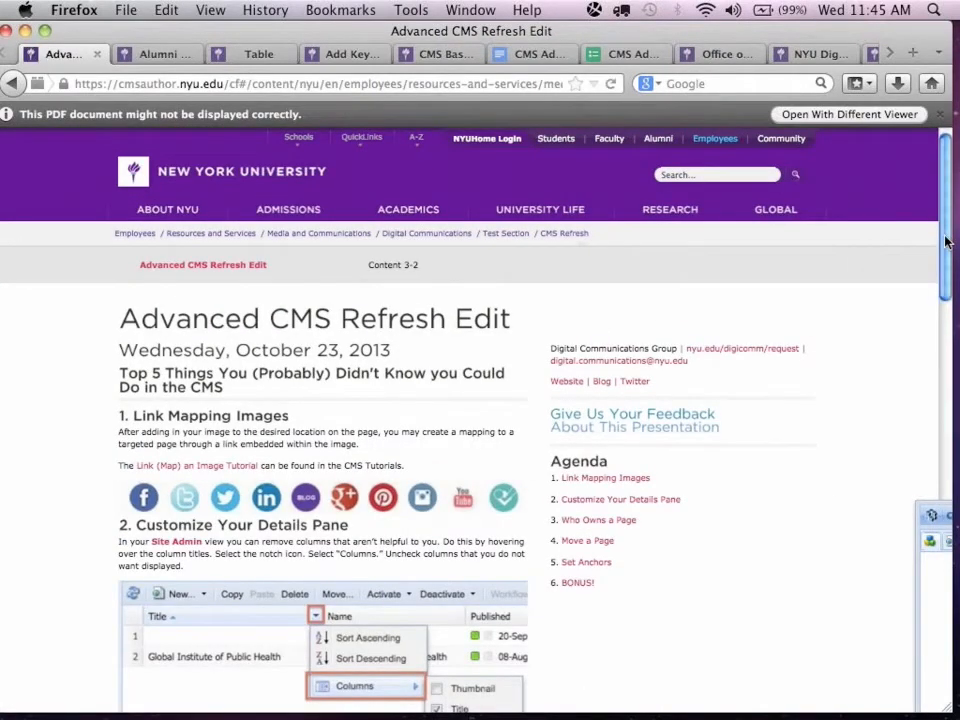
Move the Pre-Submitted CMS Questions content into the column beside BONUS and "my new text" into the lower container's wide column.
{"action": "scroll", "coordinate": [946, 241], "scroll_direction": "down", "scroll_amount": 1}
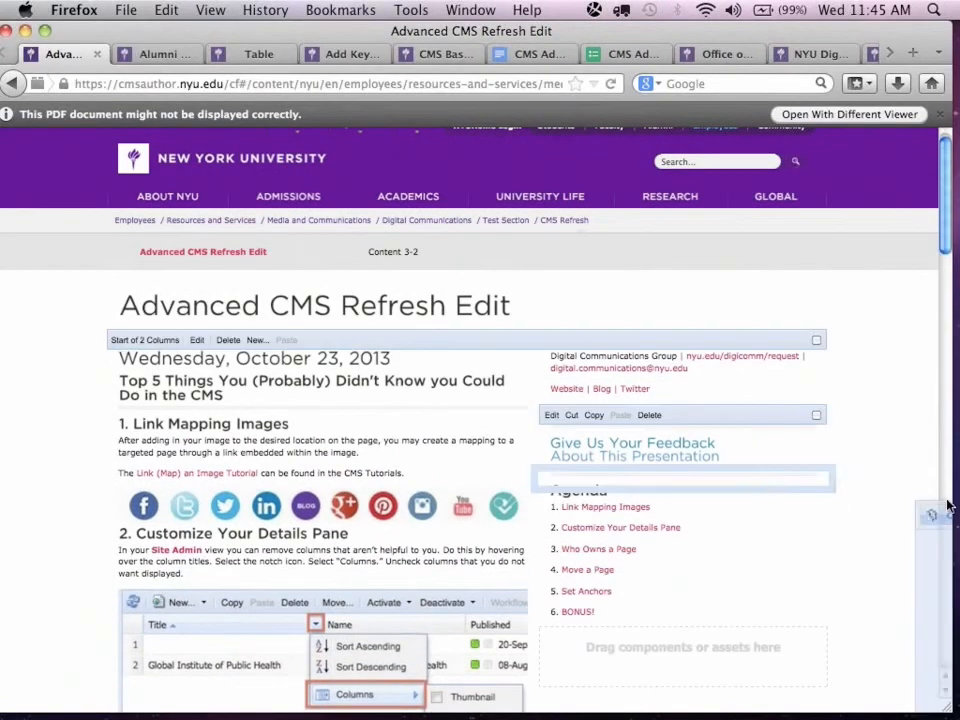
{"action": "scroll", "coordinate": [945, 500], "scroll_direction": "down", "scroll_amount": 5}
{"action": "left_click_drag", "start_coordinate": [945, 500], "coordinate": [767, 489]}
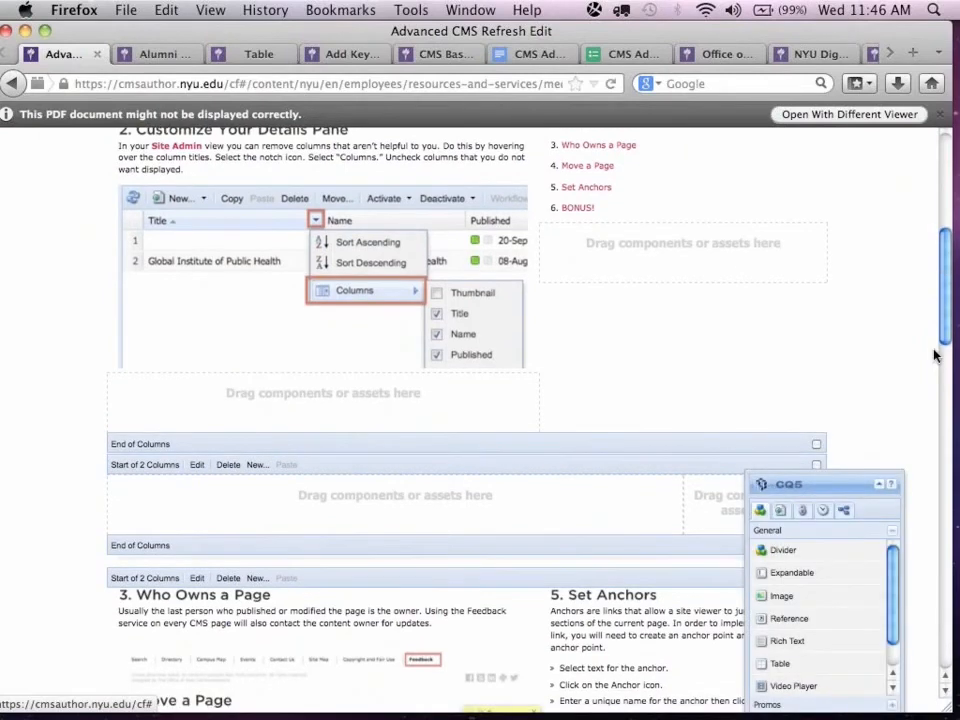
{"action": "scroll", "coordinate": [928, 632], "scroll_direction": "down", "scroll_amount": 15}
{"action": "scroll", "coordinate": [928, 632], "scroll_direction": "up", "scroll_amount": 6}
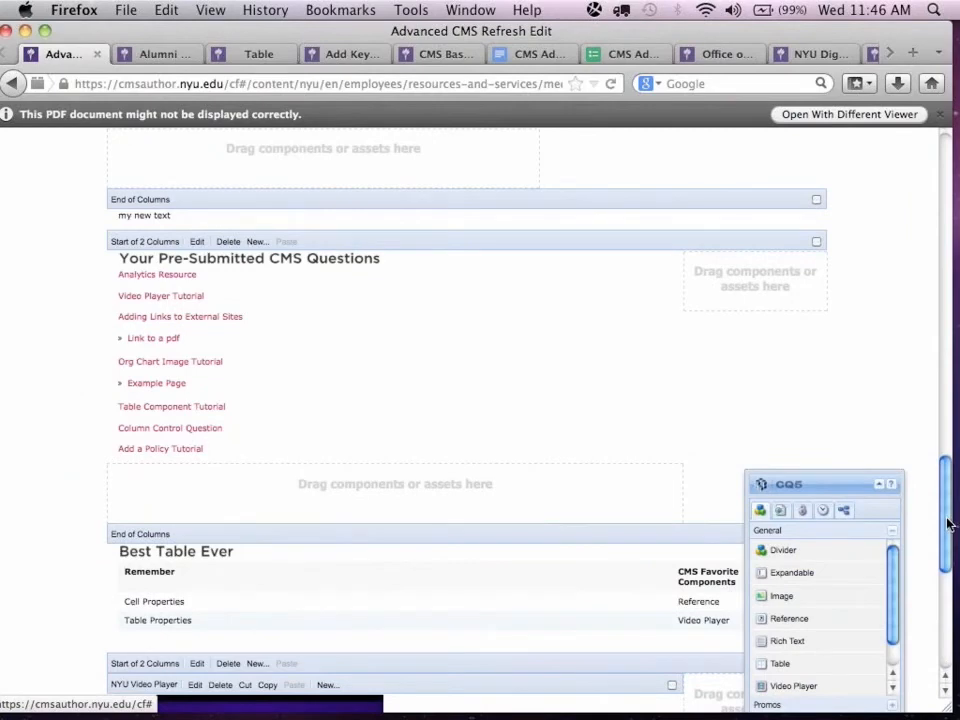
{"action": "left_click_drag", "start_coordinate": [948, 524], "coordinate": [945, 476]}
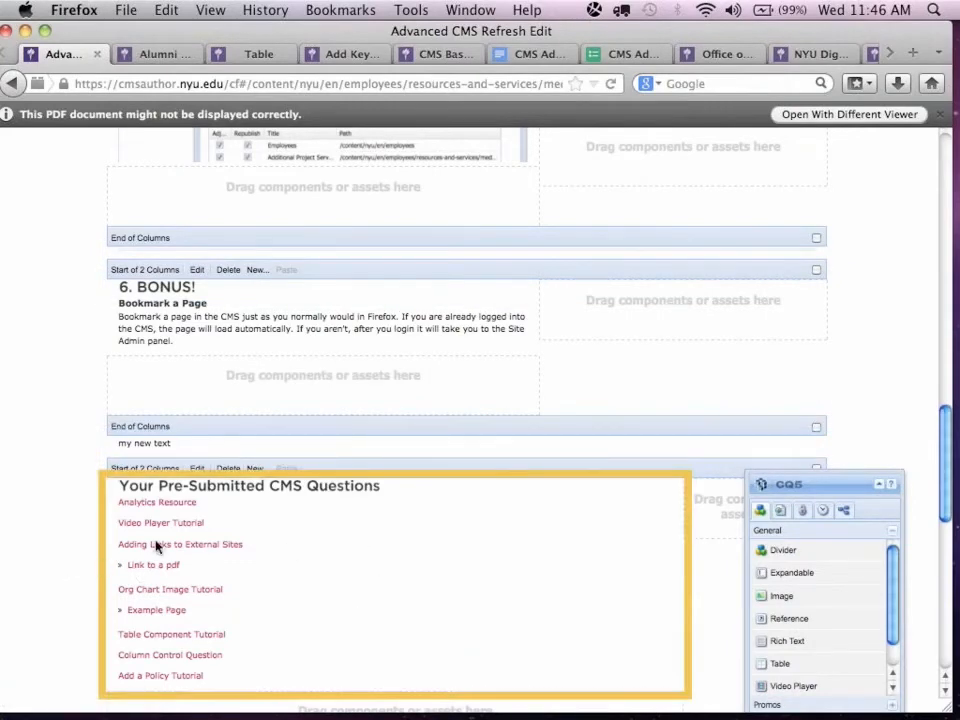
{"action": "left_click_drag", "start_coordinate": [156, 546], "coordinate": [575, 315]}
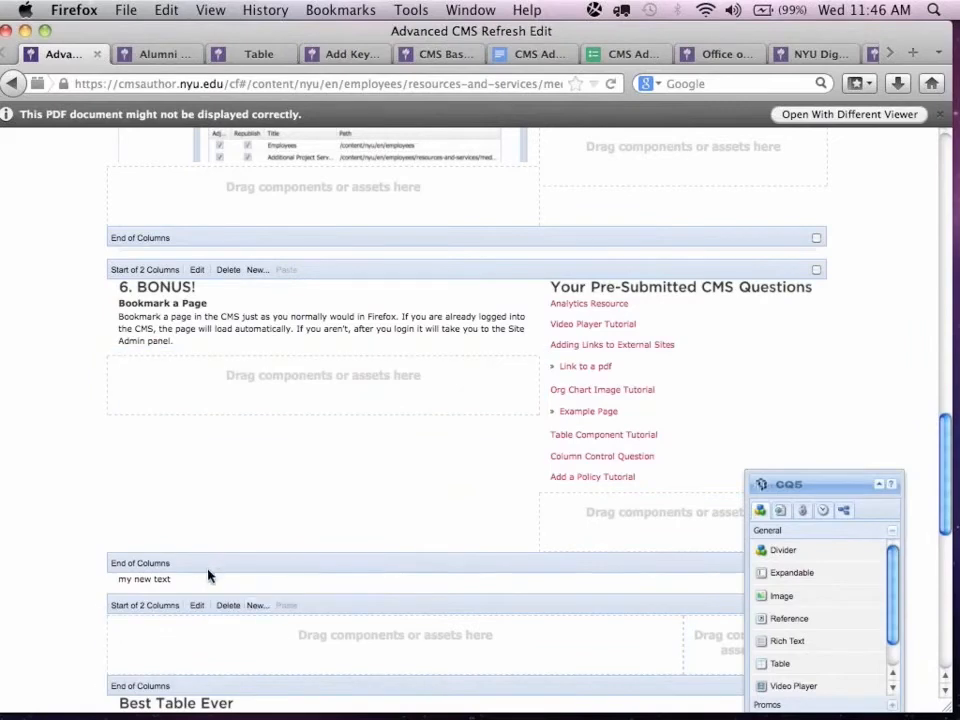
{"action": "left_click_drag", "start_coordinate": [78, 590], "coordinate": [118, 624]}
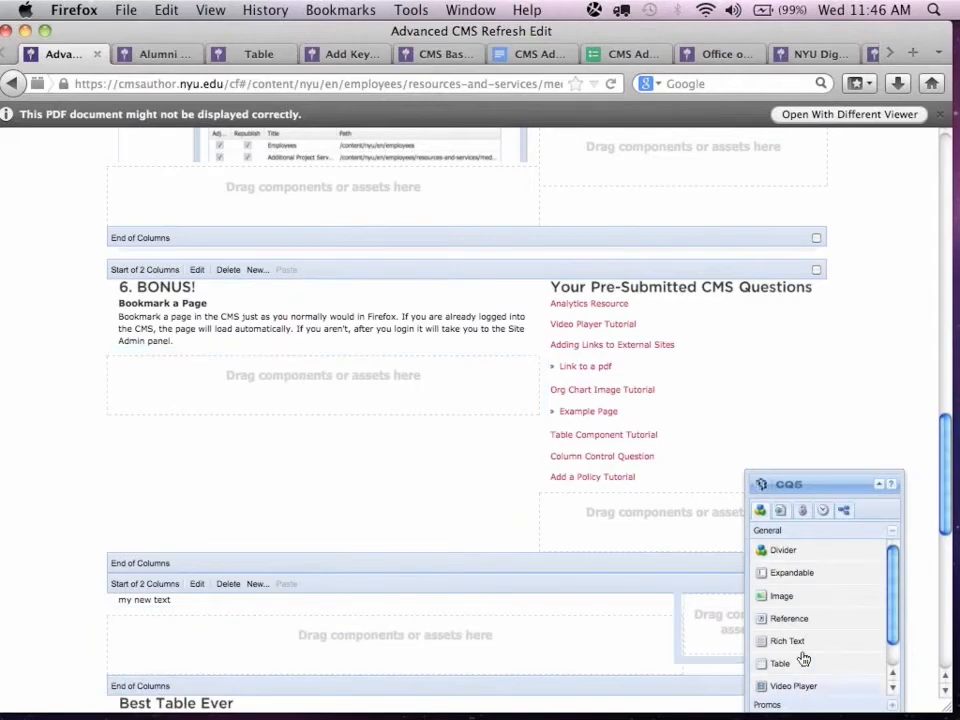
Switch the page to preview mode and review the arrangement of the columns, table and video.
{"action": "left_click_drag", "start_coordinate": [823, 488], "coordinate": [816, 274]}
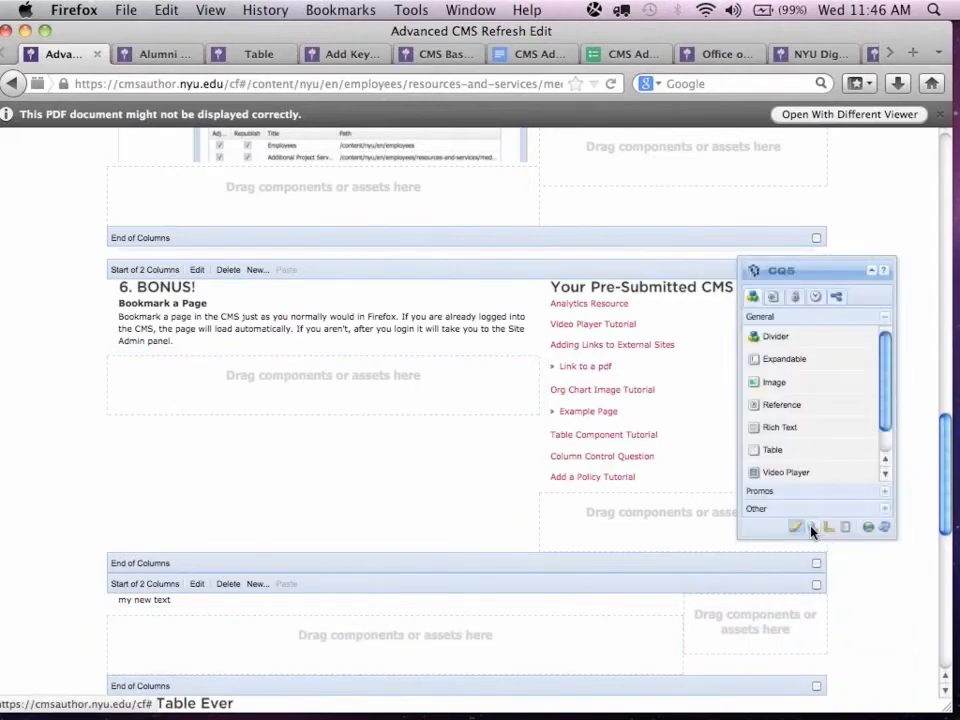
{"action": "left_click", "coordinate": [812, 528]}
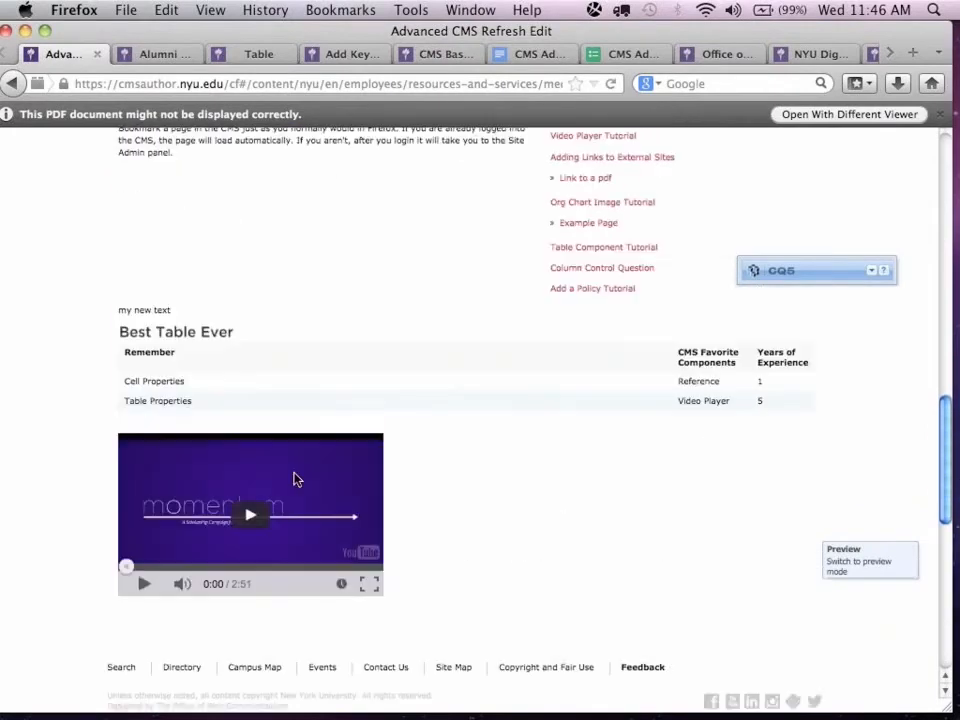
{"action": "scroll", "coordinate": [295, 480], "scroll_direction": "up", "scroll_amount": 2}
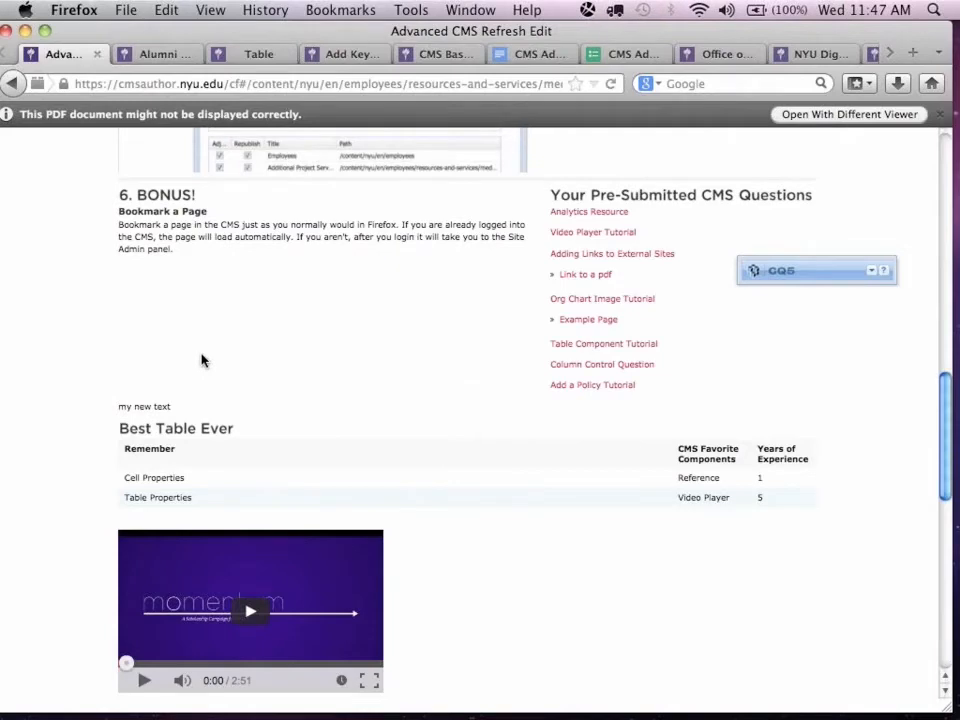
{"action": "scroll", "coordinate": [201, 360], "scroll_direction": "down", "scroll_amount": 5}
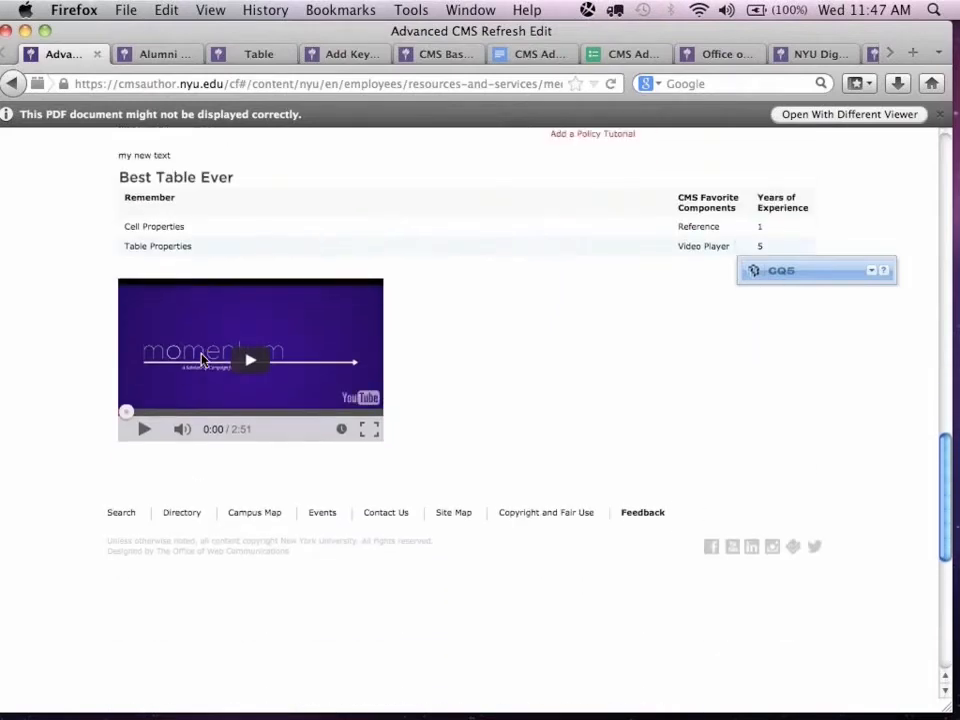
{"action": "scroll", "coordinate": [201, 360], "scroll_direction": "up", "scroll_amount": 5}
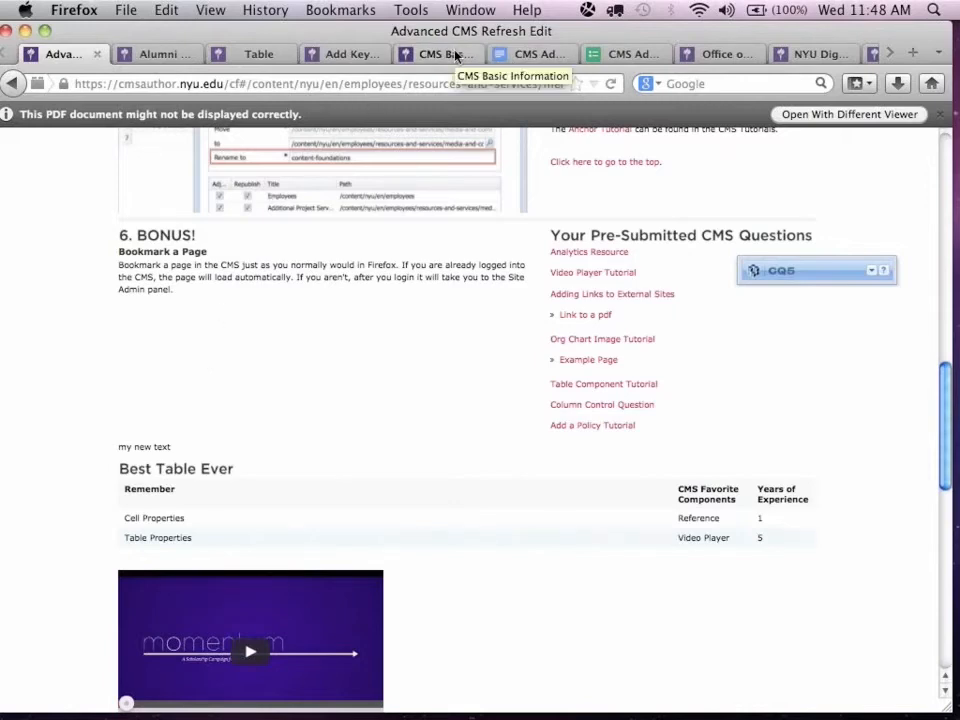
Open the Table component tutorial page and read its Table Known Bugs section.
{"action": "left_click", "coordinate": [262, 55]}
{"action": "scroll", "coordinate": [681, 328], "scroll_direction": "down", "scroll_amount": 1}
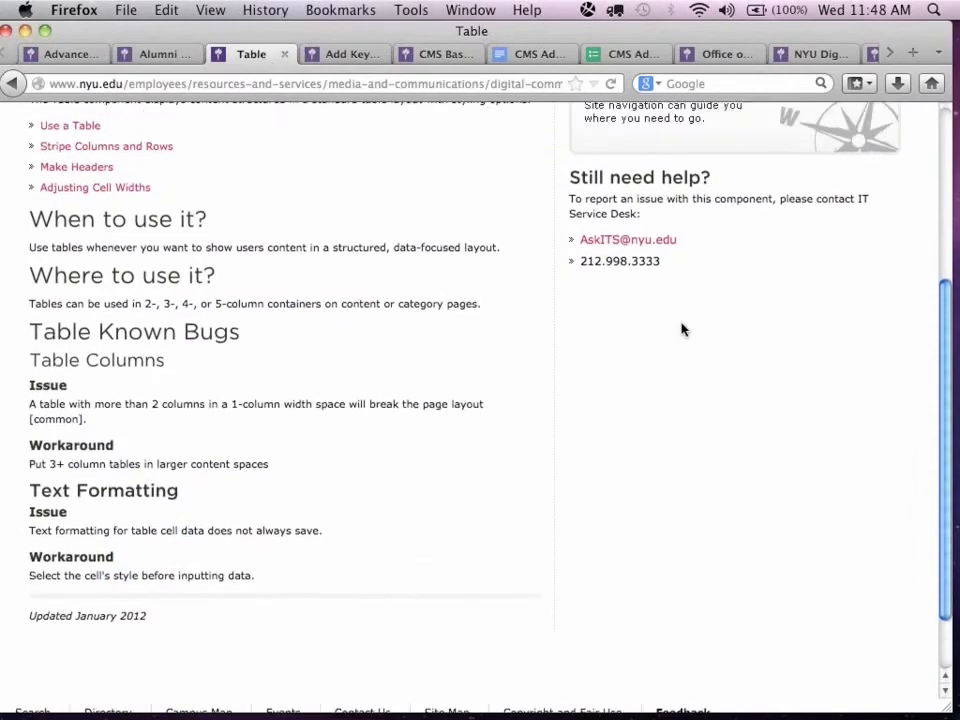
Open the Digital Communications page from the Table tutorial and look through its introduction and Project Services section.
{"action": "scroll", "coordinate": [681, 328], "scroll_direction": "up", "scroll_amount": 5}
{"action": "left_click", "coordinate": [420, 238]}
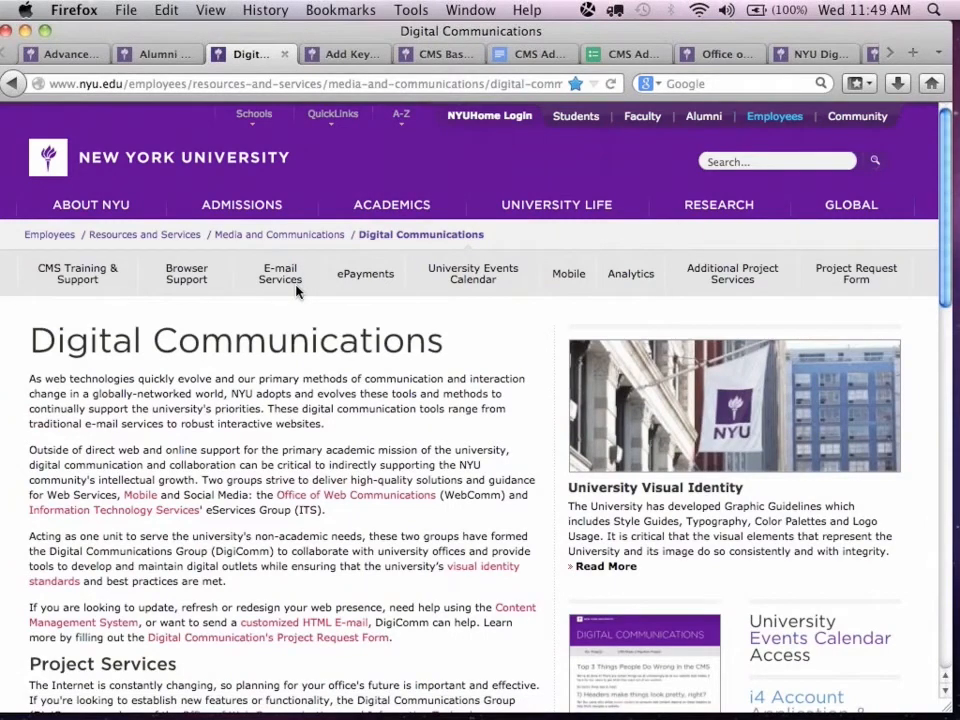
{"action": "scroll", "coordinate": [297, 290], "scroll_direction": "down", "scroll_amount": 4}
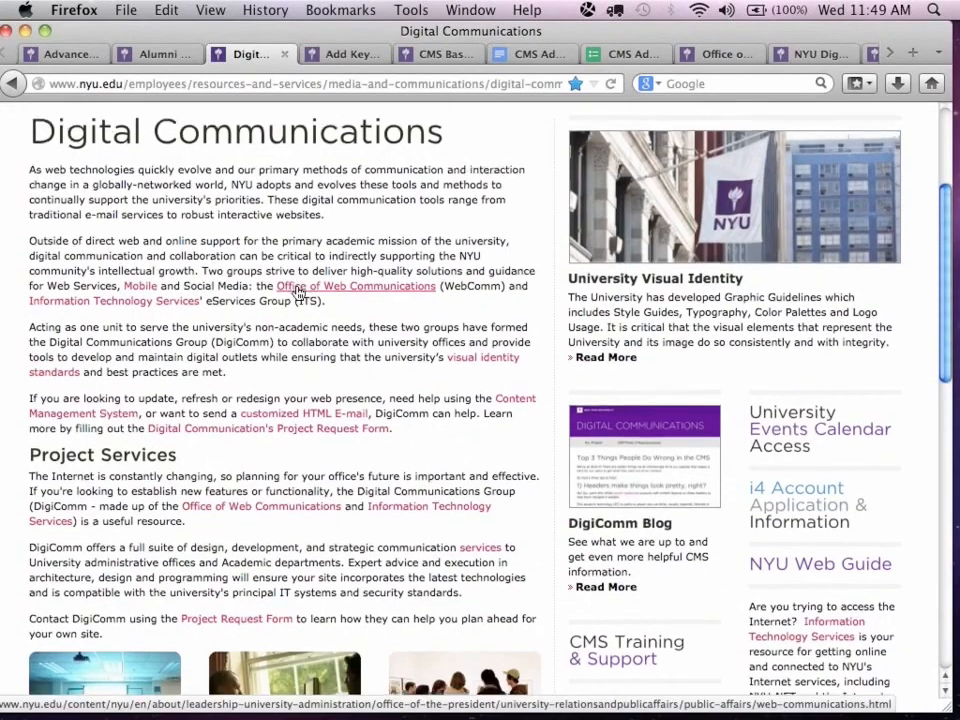
{"action": "scroll", "coordinate": [297, 290], "scroll_direction": "down", "scroll_amount": 3}
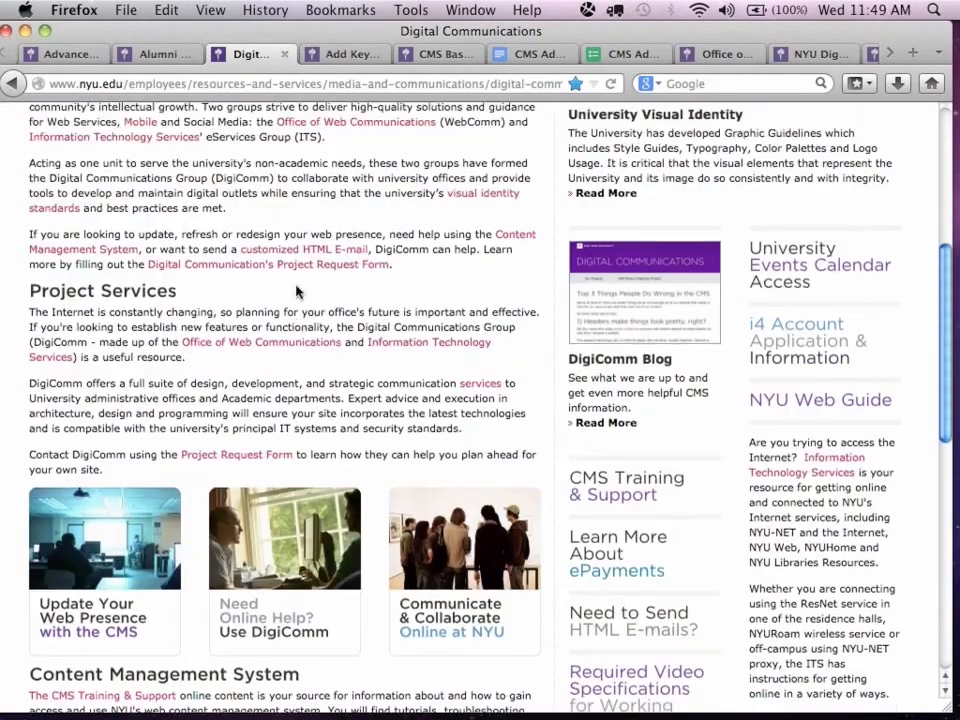
{"action": "scroll", "coordinate": [297, 290], "scroll_direction": "up", "scroll_amount": 4}
{"action": "scroll", "coordinate": [296, 289], "scroll_direction": "down", "scroll_amount": 5}
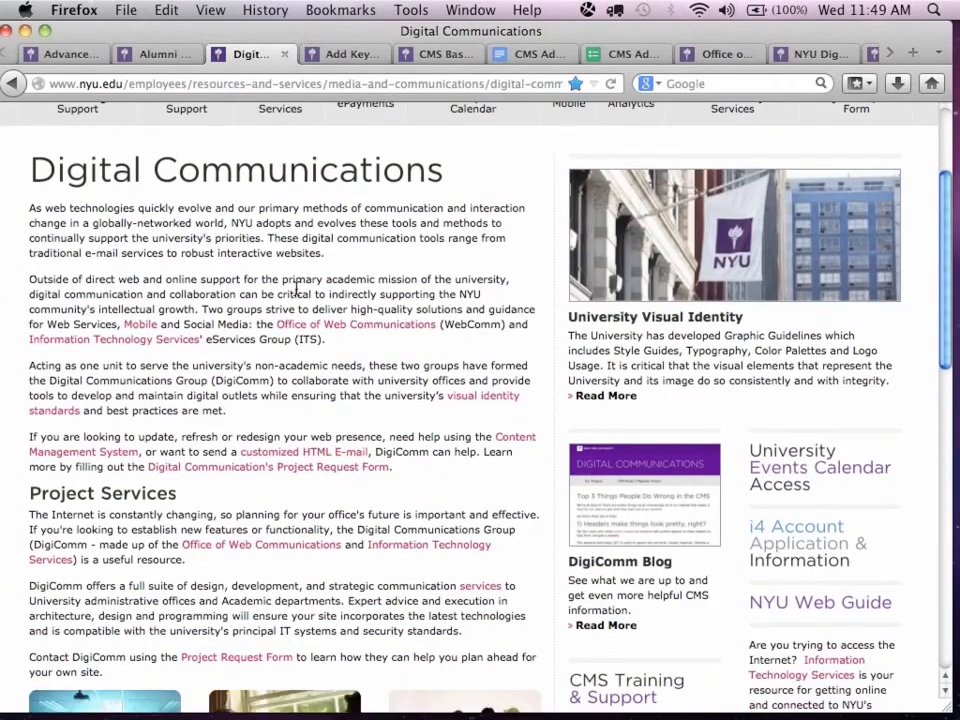
{"action": "scroll", "coordinate": [296, 289], "scroll_direction": "up", "scroll_amount": 1}
Open the Project Request Form, review its department and project fields, and view the Digital Communications blog.
{"action": "left_click", "coordinate": [256, 378]}
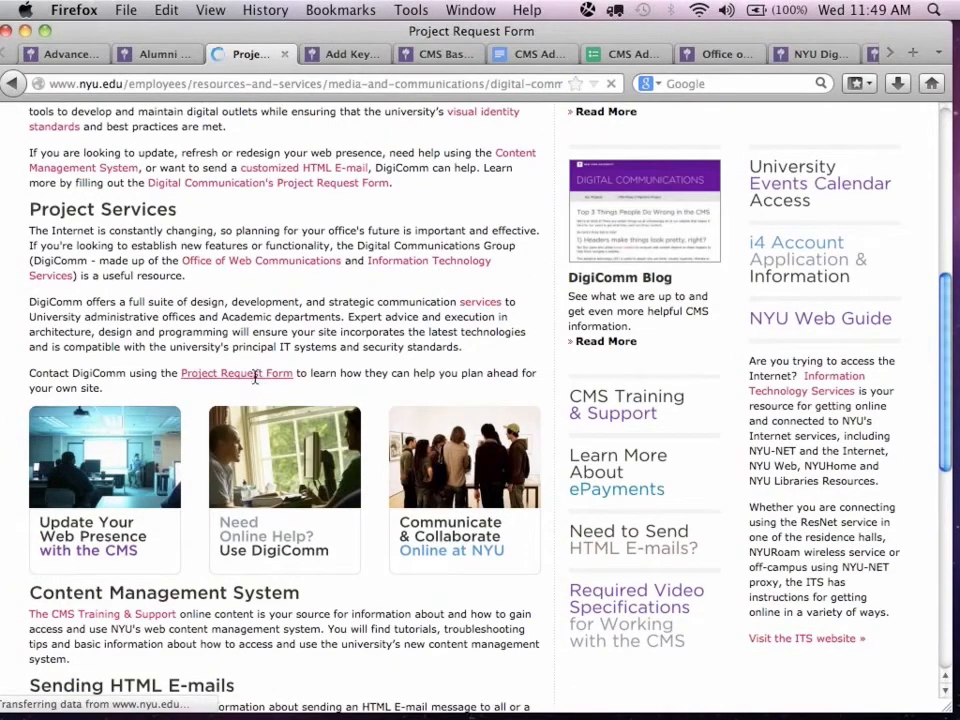
{"action": "scroll", "coordinate": [255, 378], "scroll_direction": "down", "scroll_amount": 1}
{"action": "scroll", "coordinate": [255, 378], "scroll_direction": "down", "scroll_amount": 3}
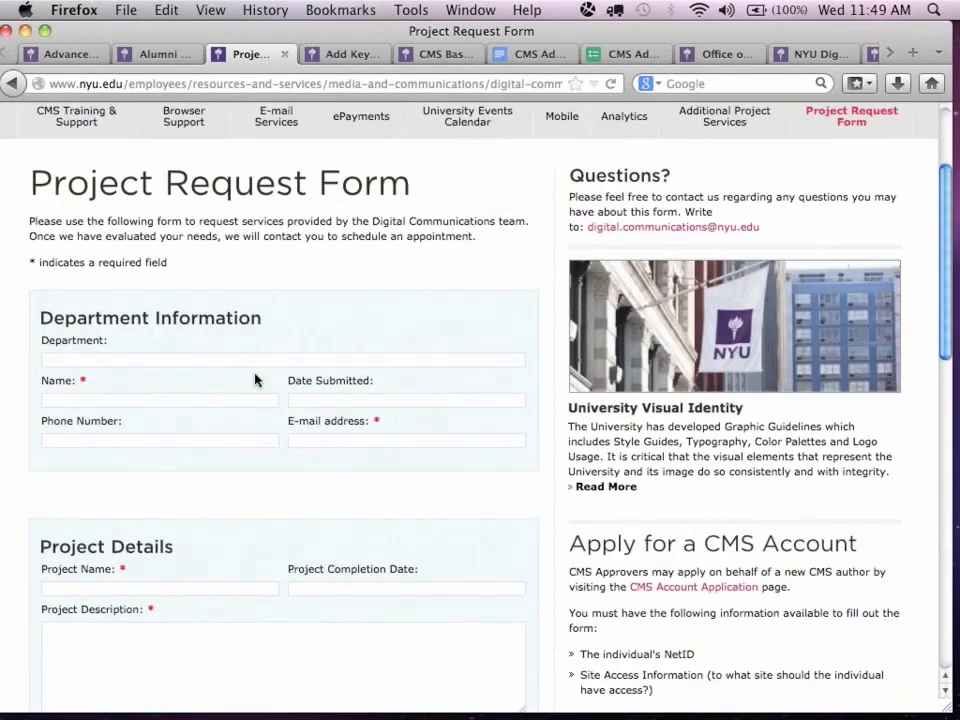
{"action": "left_click", "coordinate": [220, 322]}
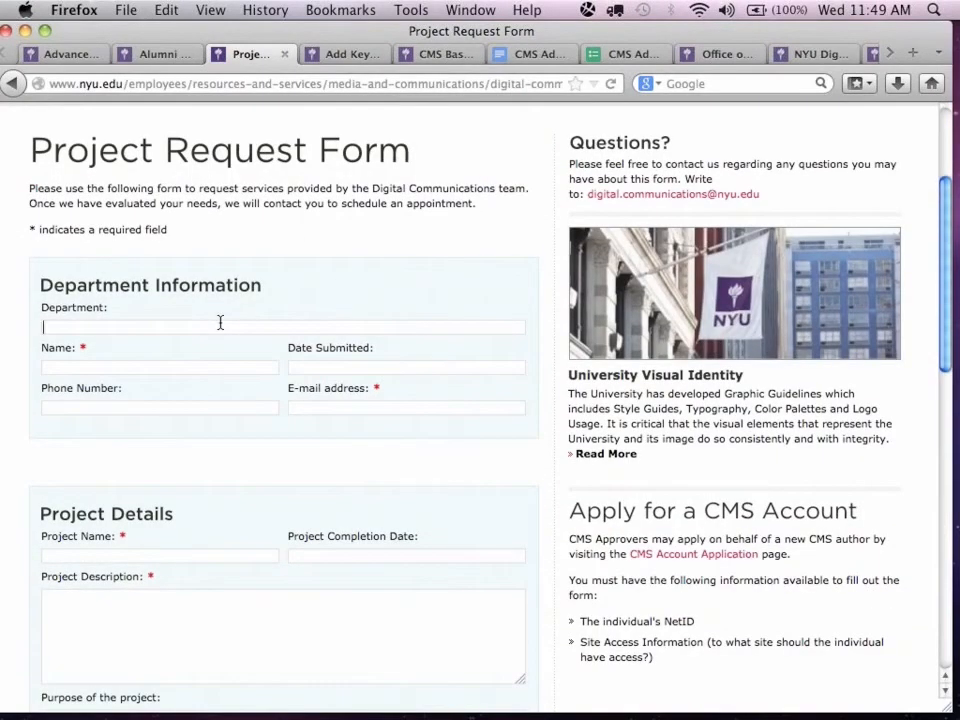
{"action": "scroll", "coordinate": [220, 322], "scroll_direction": "down", "scroll_amount": 2}
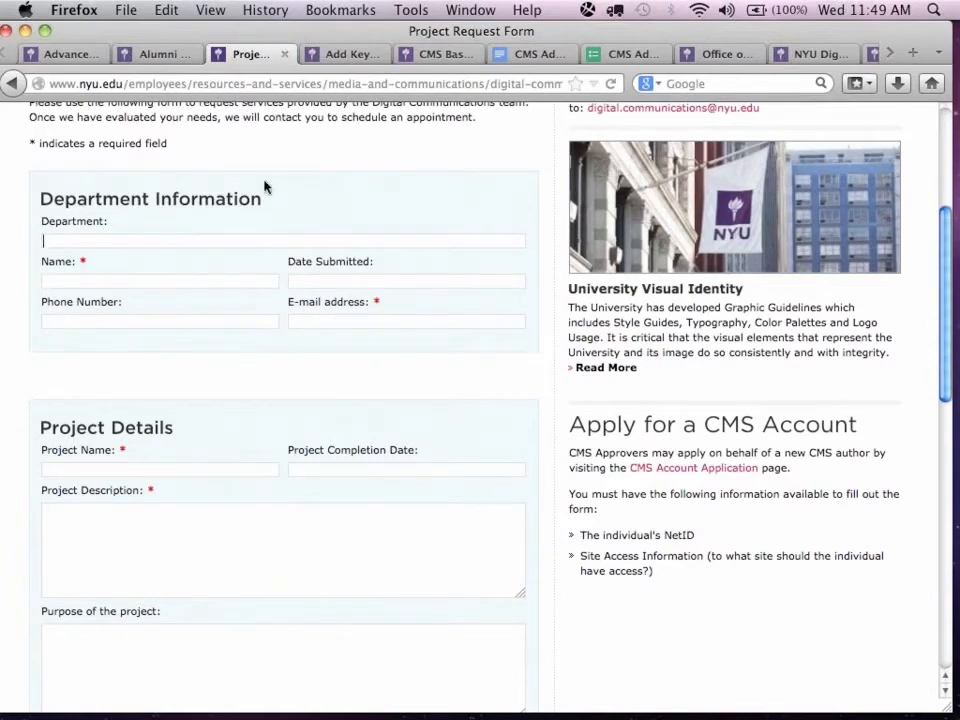
{"action": "left_click", "coordinate": [795, 56]}
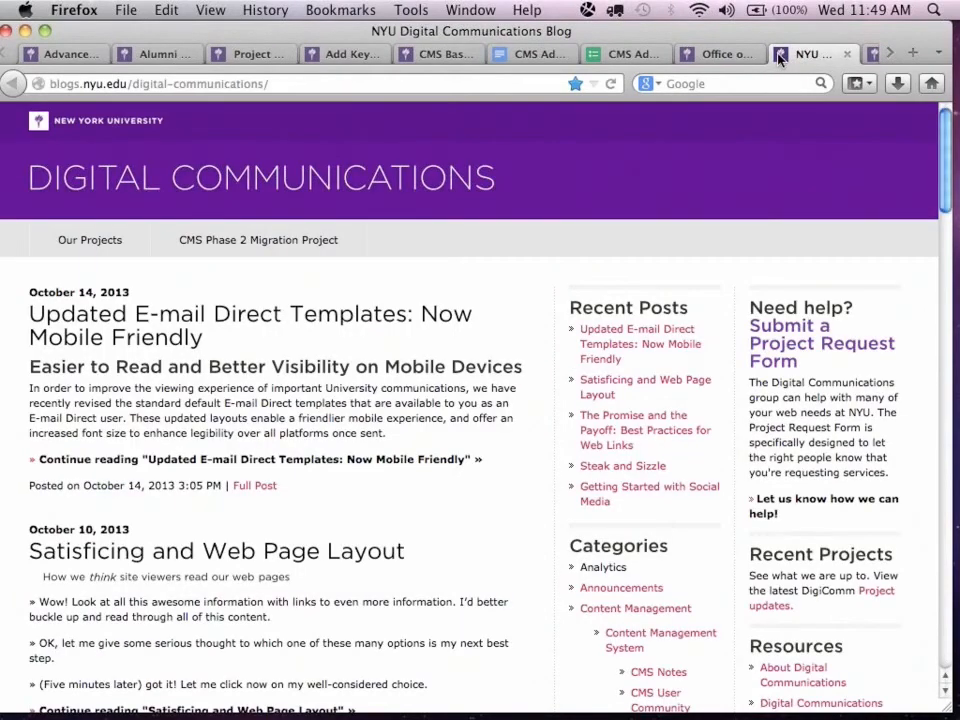
From the Add Key Personnel tutorial, go up through Component Tutorials and CMS Training & Support to the Digital Communications page.
{"action": "left_click", "coordinate": [320, 56]}
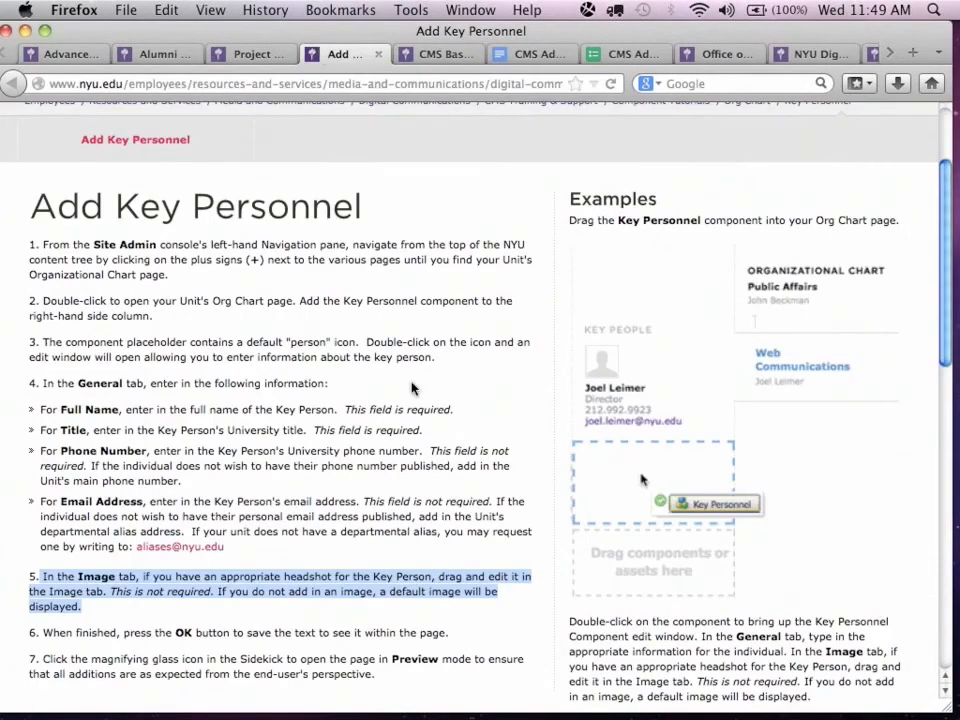
{"action": "scroll", "coordinate": [414, 321], "scroll_direction": "down", "scroll_amount": 1}
{"action": "scroll", "coordinate": [413, 388], "scroll_direction": "up", "scroll_amount": 2}
{"action": "scroll", "coordinate": [413, 388], "scroll_direction": "up", "scroll_amount": 2}
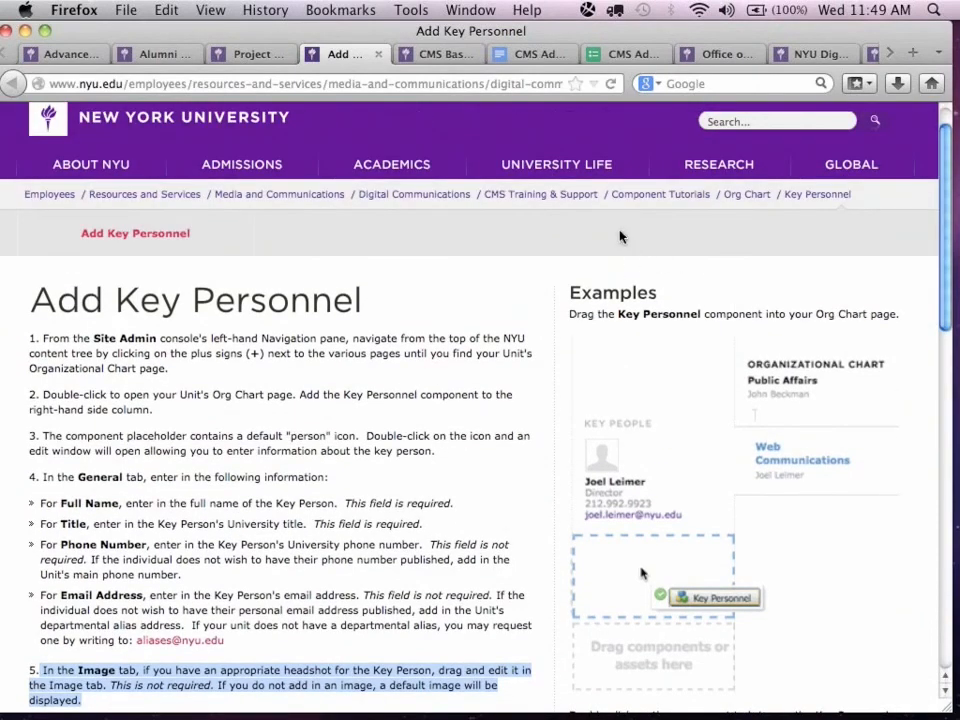
{"action": "left_click", "coordinate": [669, 197]}
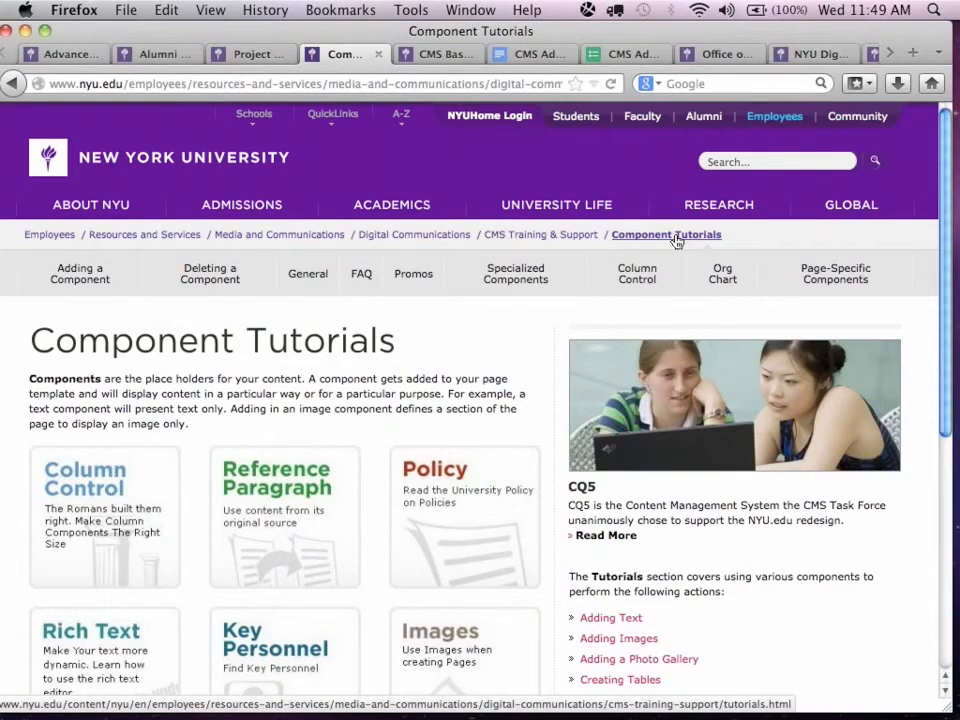
{"action": "left_click", "coordinate": [569, 236]}
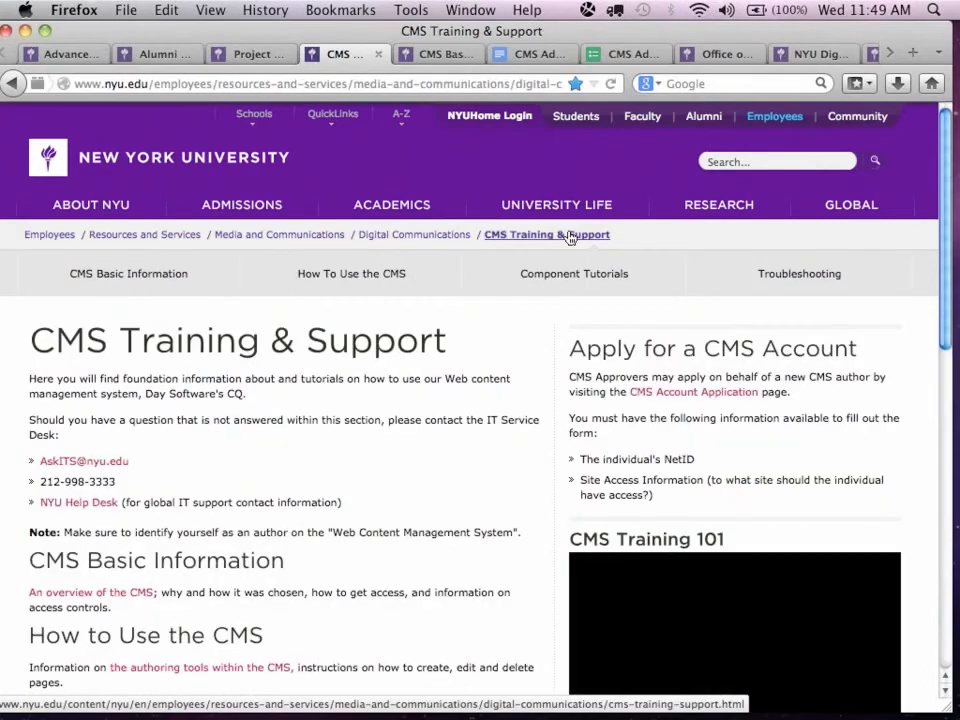
{"action": "left_click", "coordinate": [421, 237]}
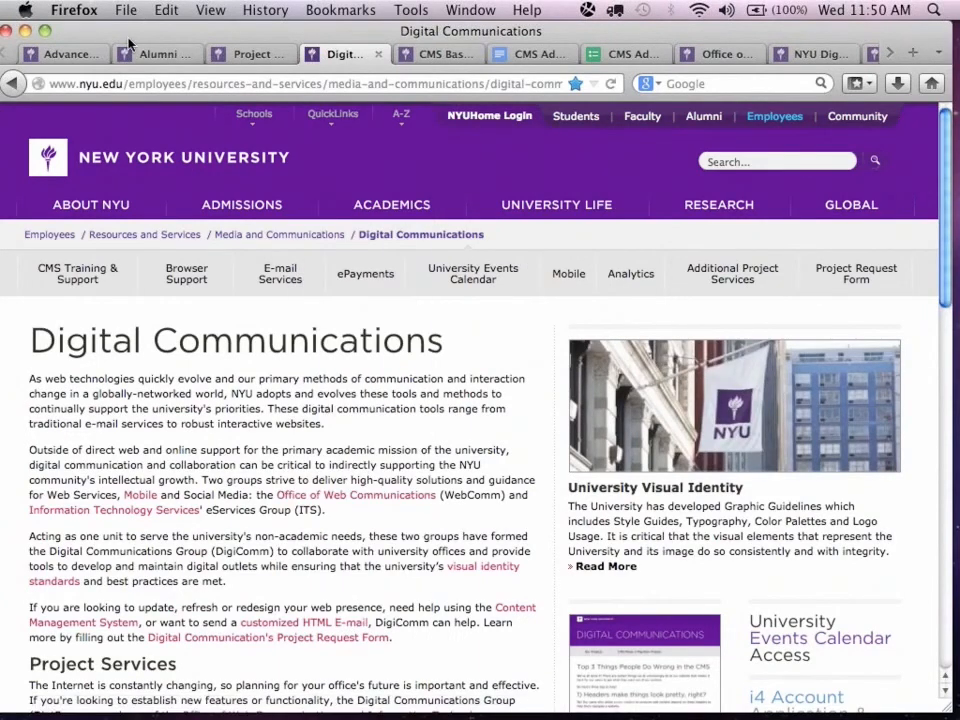
Bring the browser window fully into view and open the Policy tutorial through CMS Training & Support, Component Tutorials and Page-Specific Components.
{"action": "left_click_drag", "start_coordinate": [128, 38], "coordinate": [166, 36]}
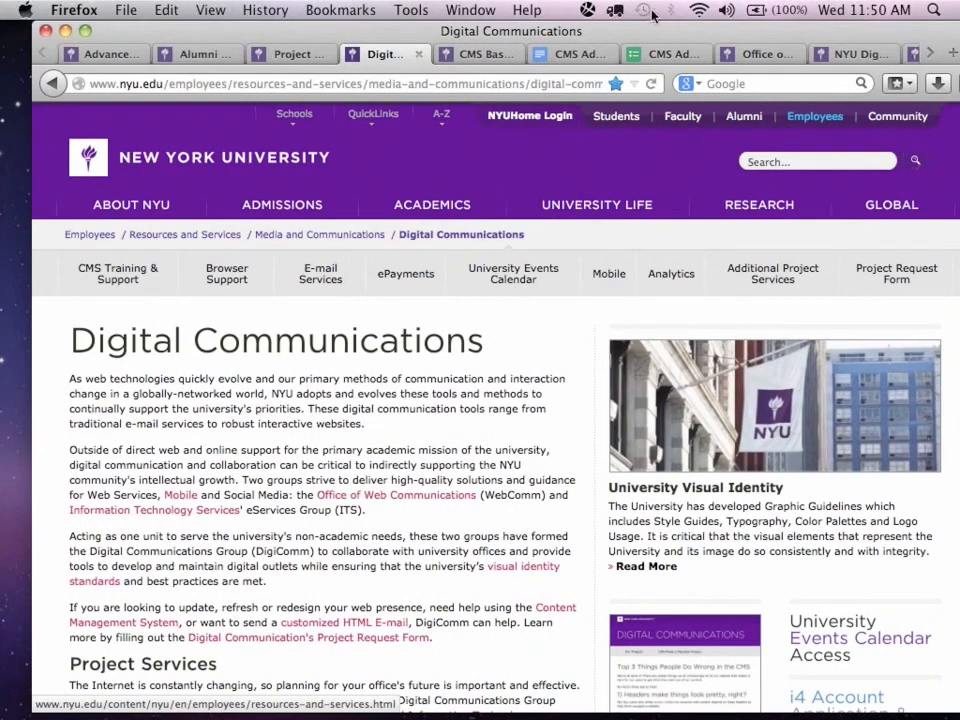
{"action": "left_click", "coordinate": [125, 278]}
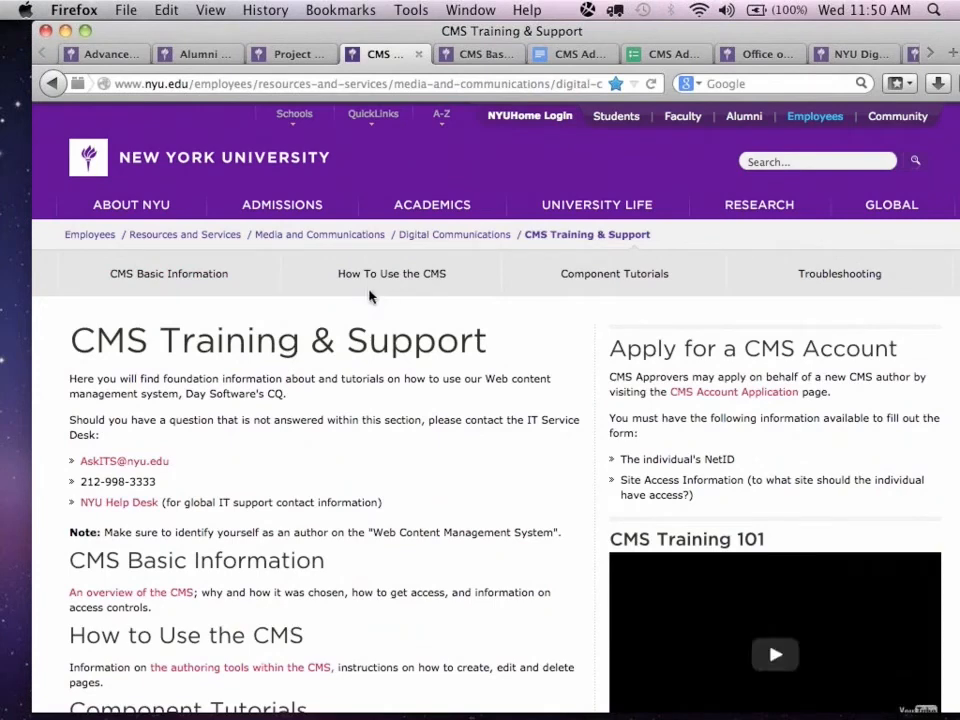
{"action": "left_click", "coordinate": [615, 276]}
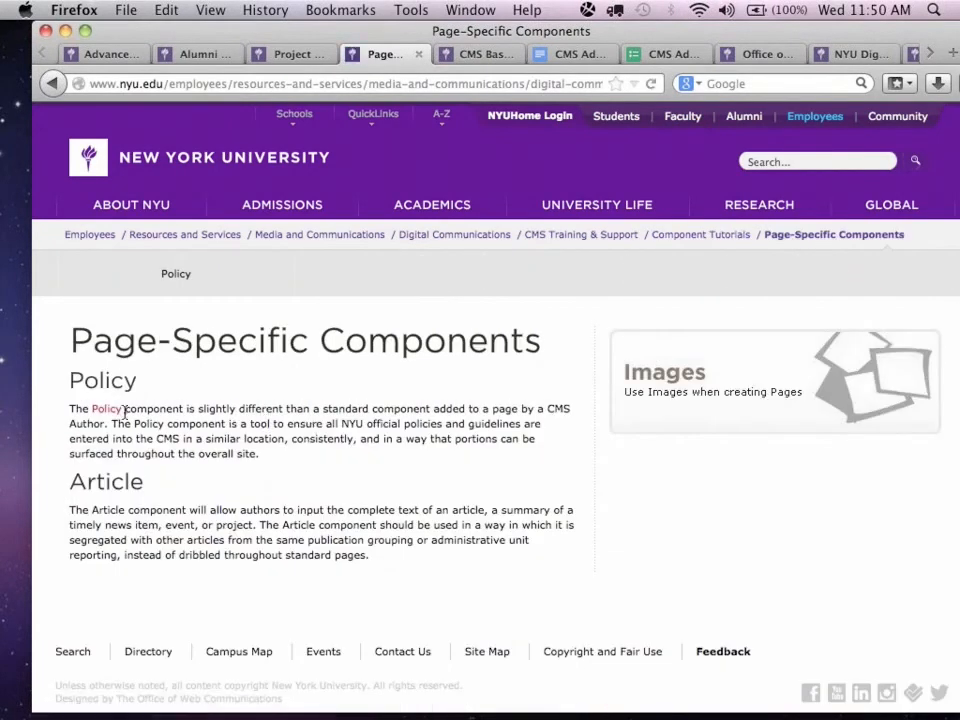
{"action": "left_click", "coordinate": [97, 411]}
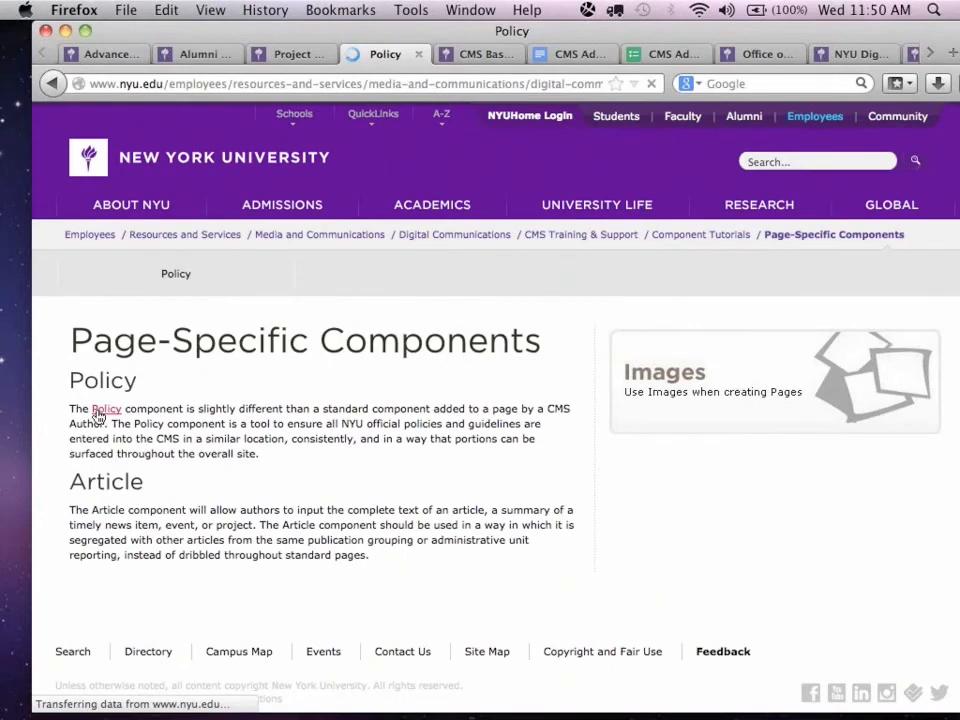
{"action": "scroll", "coordinate": [320, 417], "scroll_direction": "down", "scroll_amount": 1}
{"action": "scroll", "coordinate": [320, 417], "scroll_direction": "down", "scroll_amount": 3}
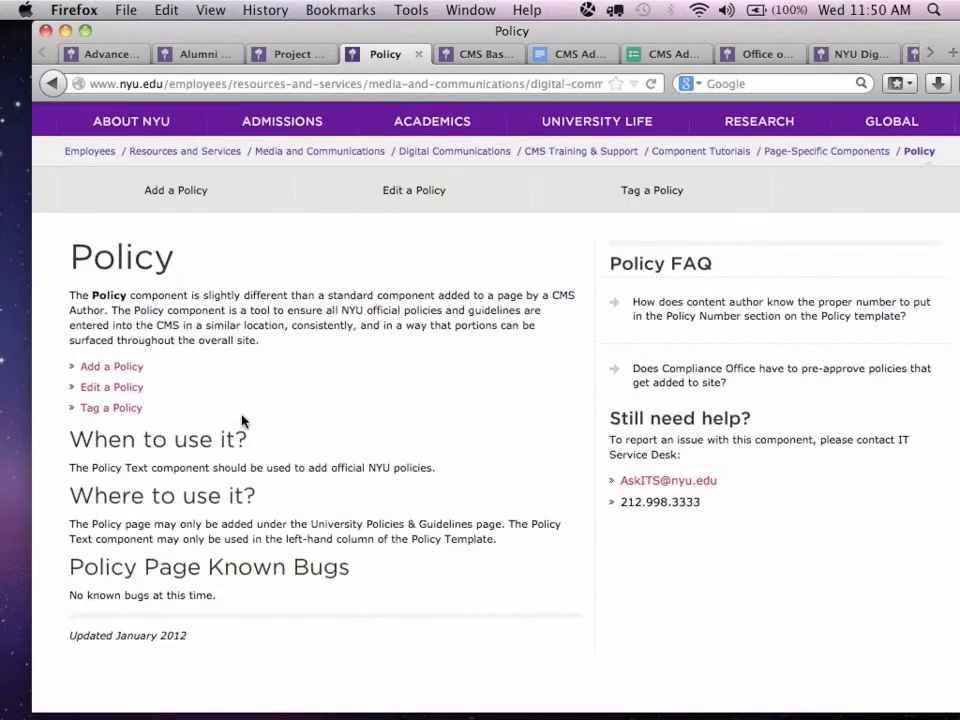
Open the Add a Policy tutorial and read its instructions and the Policy Template example.
{"action": "left_click", "coordinate": [127, 369]}
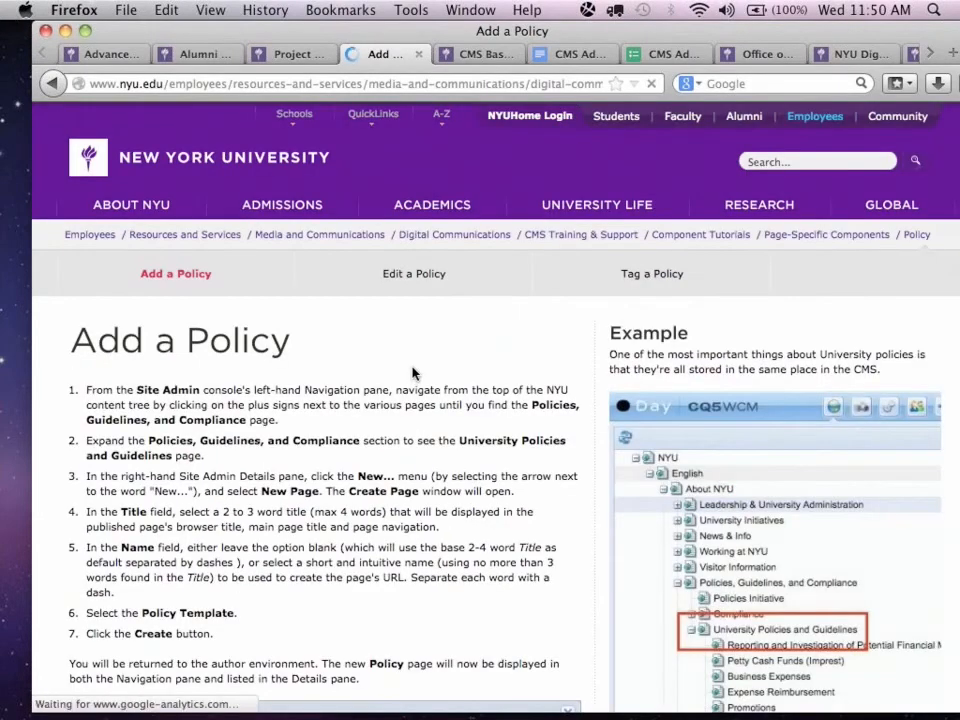
{"action": "scroll", "coordinate": [414, 375], "scroll_direction": "down", "scroll_amount": 10}
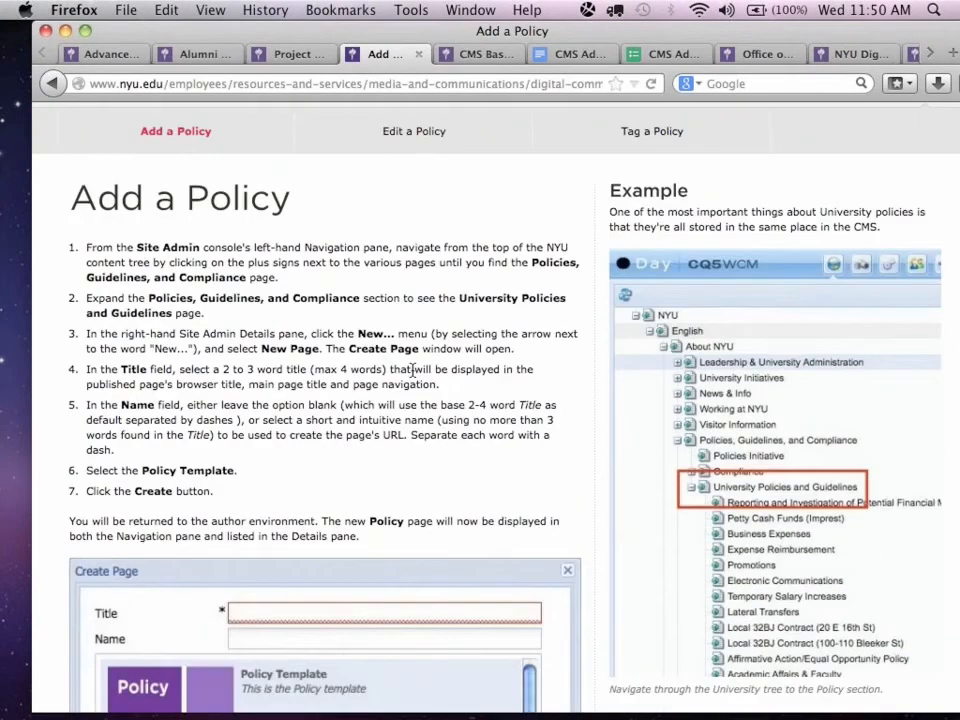
{"action": "scroll", "coordinate": [665, 400], "scroll_direction": "down", "scroll_amount": 5}
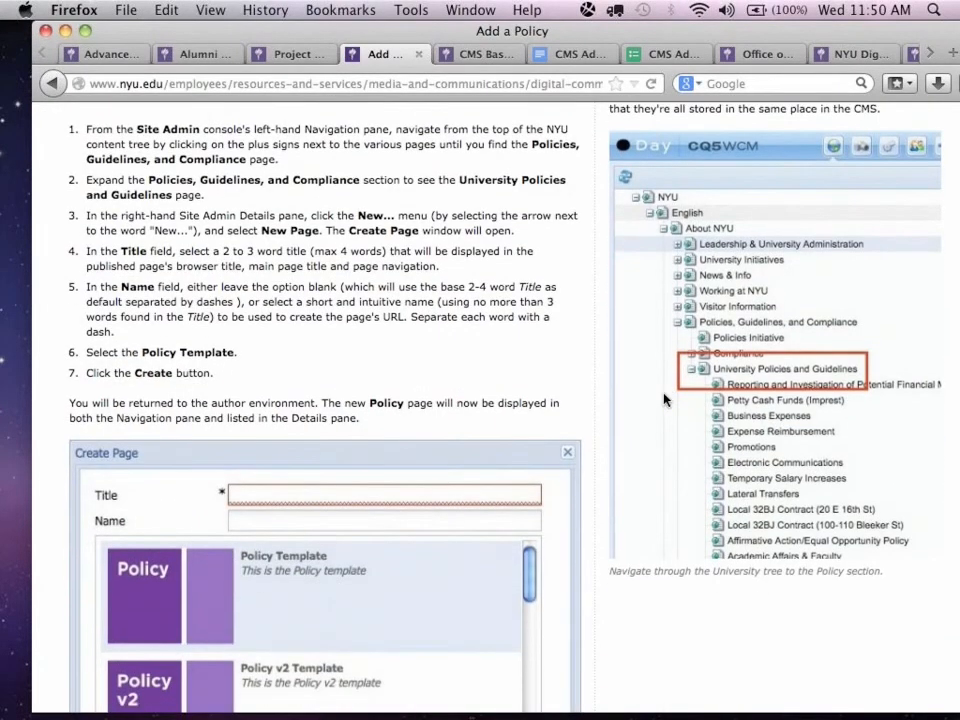
{"action": "scroll", "coordinate": [665, 400], "scroll_direction": "down", "scroll_amount": 6}
{"action": "scroll", "coordinate": [665, 400], "scroll_direction": "up", "scroll_amount": 9}
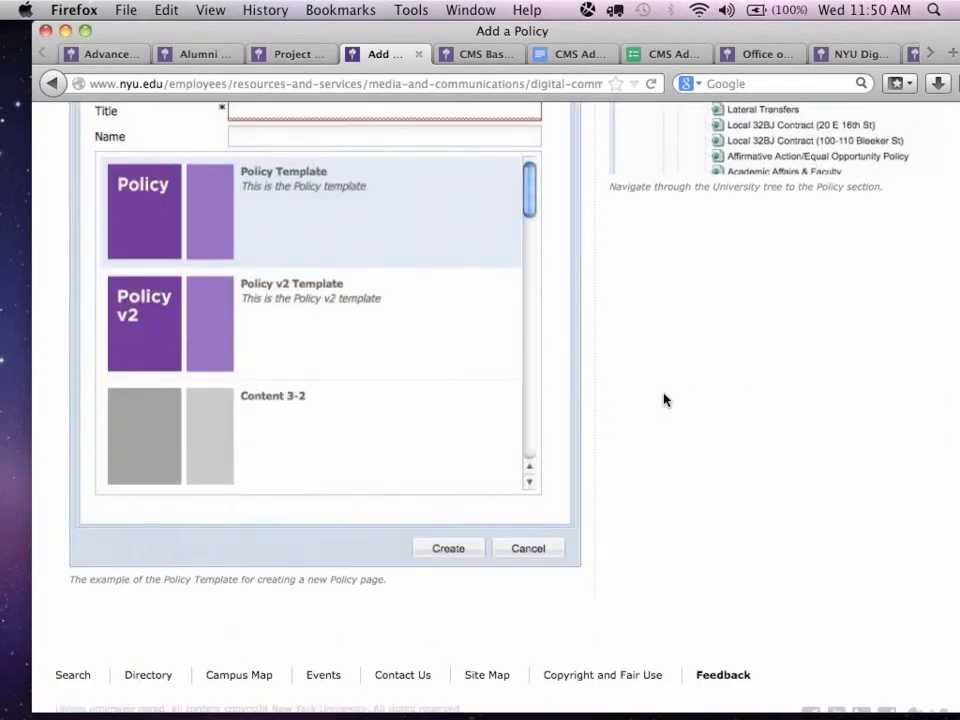
{"action": "scroll", "coordinate": [553, 313], "scroll_direction": "up", "scroll_amount": 5}
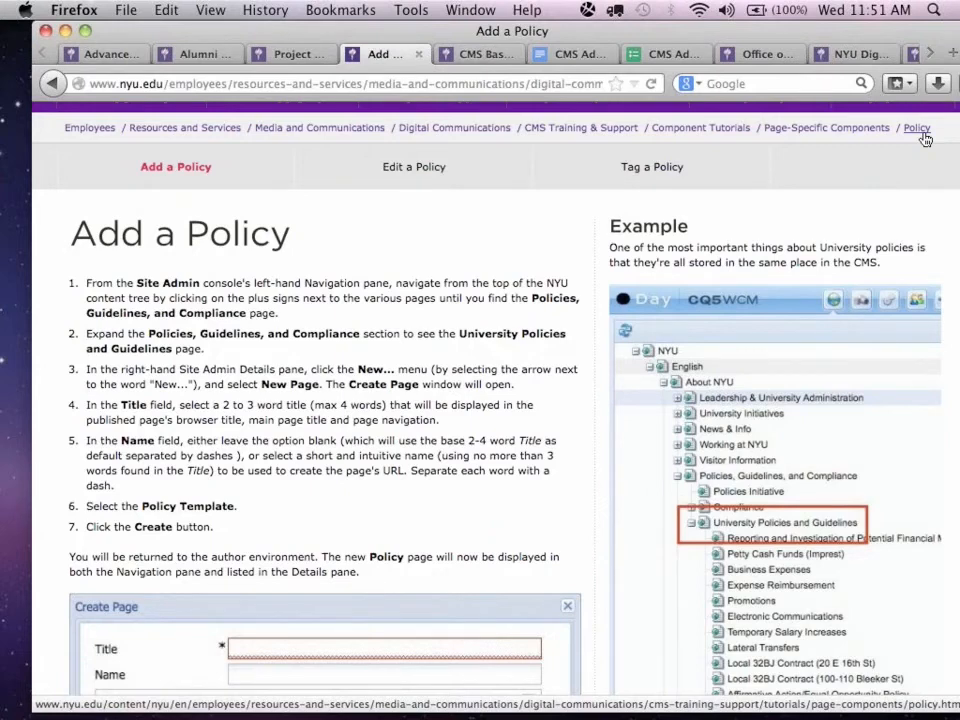
Return to the Advanced CMS Refresh Edit page and expand the CQ5 sidekick to edit the page.
{"action": "left_click", "coordinate": [106, 56]}
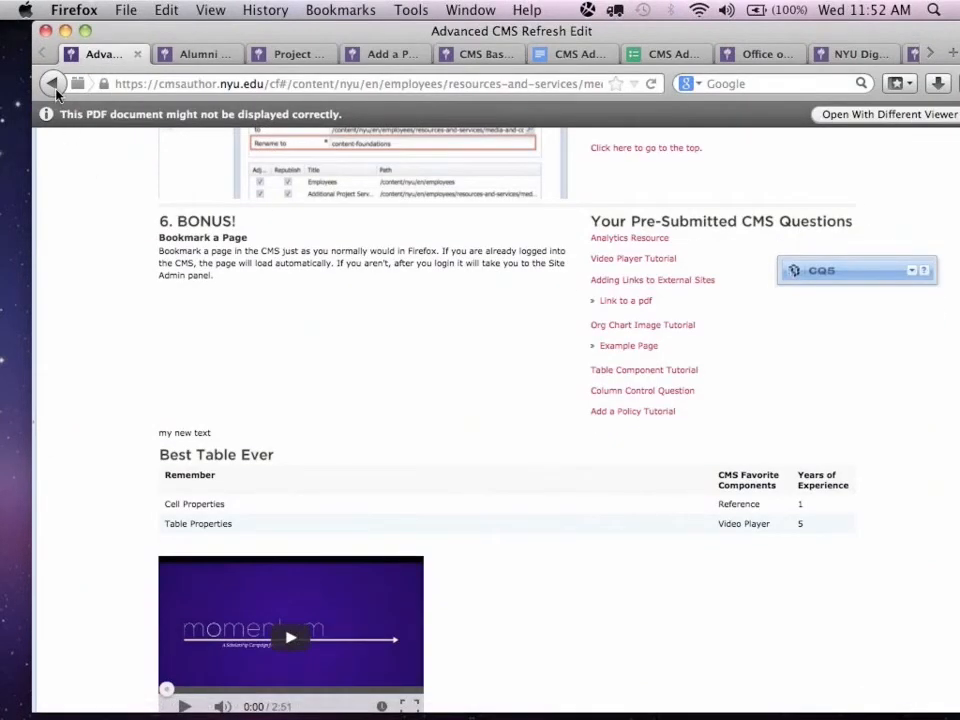
{"action": "left_click", "coordinate": [54, 88]}
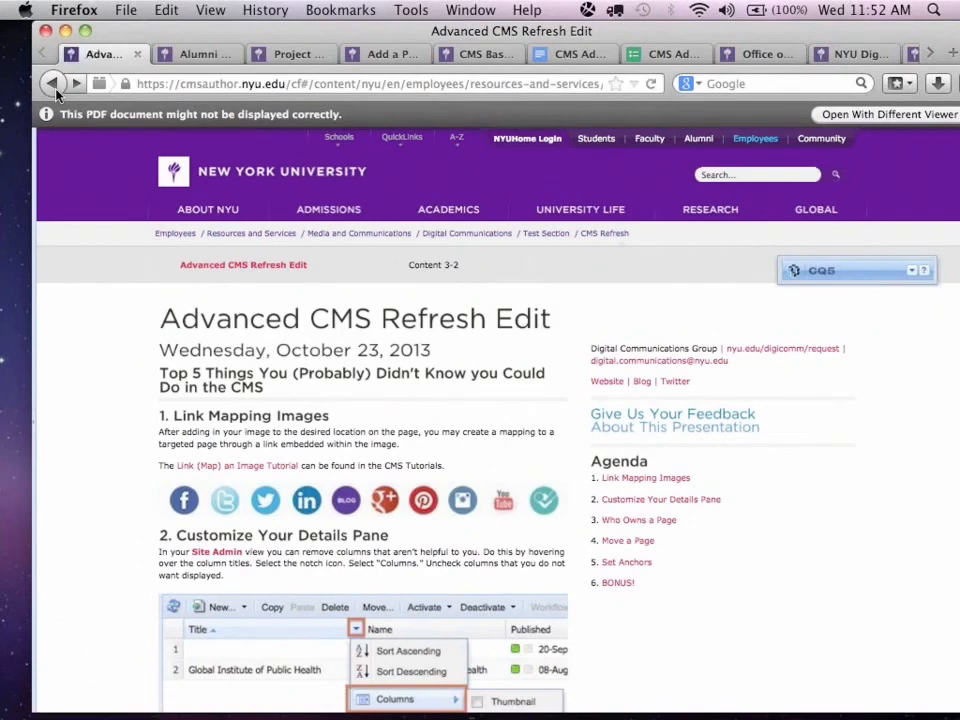
{"action": "left_click", "coordinate": [909, 273]}
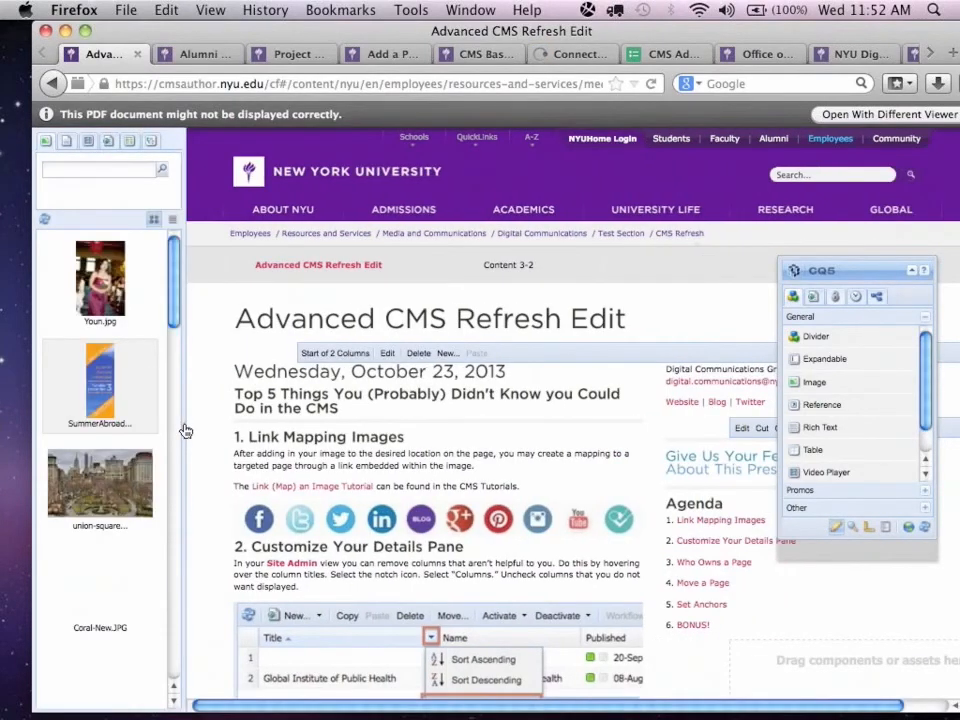
Copy the image in the Customize Your Details Pane section to the clipboard and check the Alumni Hall New page.
{"action": "scroll", "coordinate": [185, 430], "scroll_direction": "down", "scroll_amount": 5}
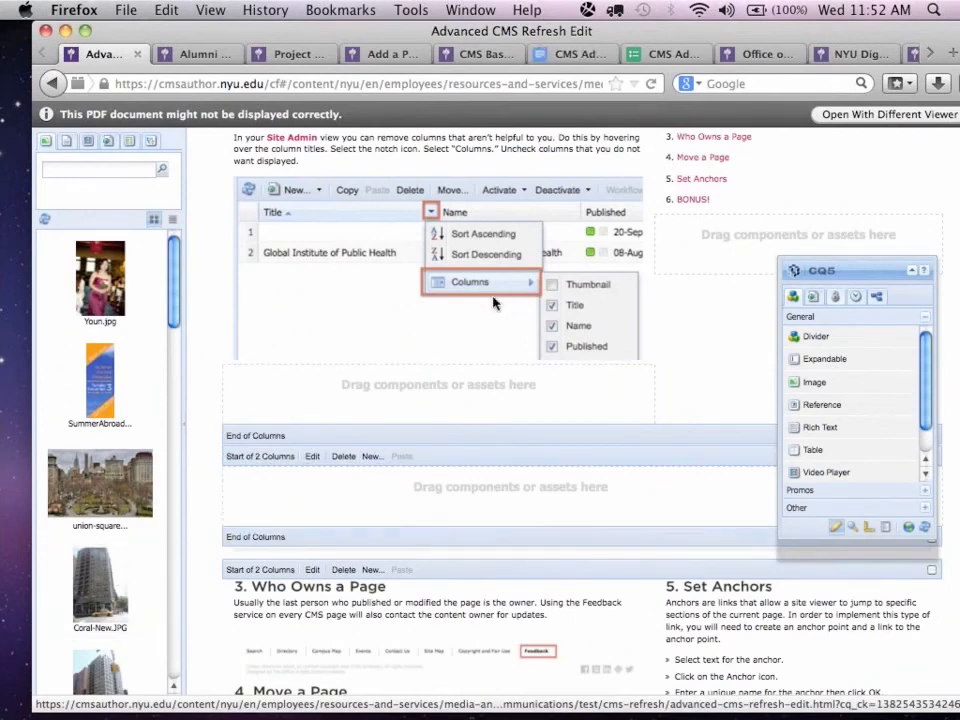
{"action": "right_click", "coordinate": [377, 315]}
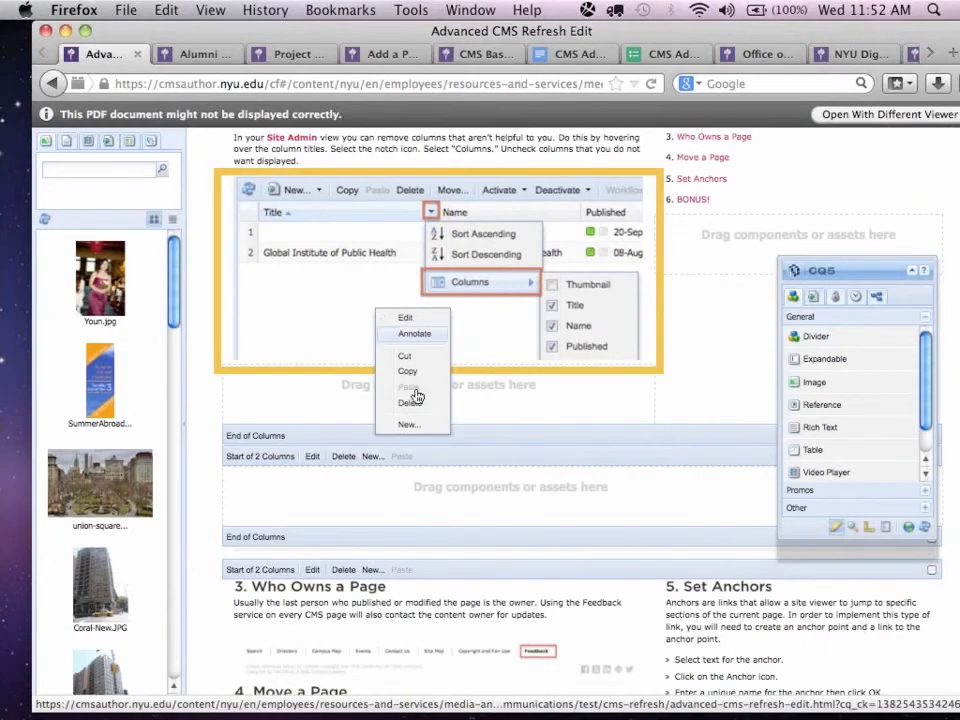
{"action": "left_click", "coordinate": [408, 371]}
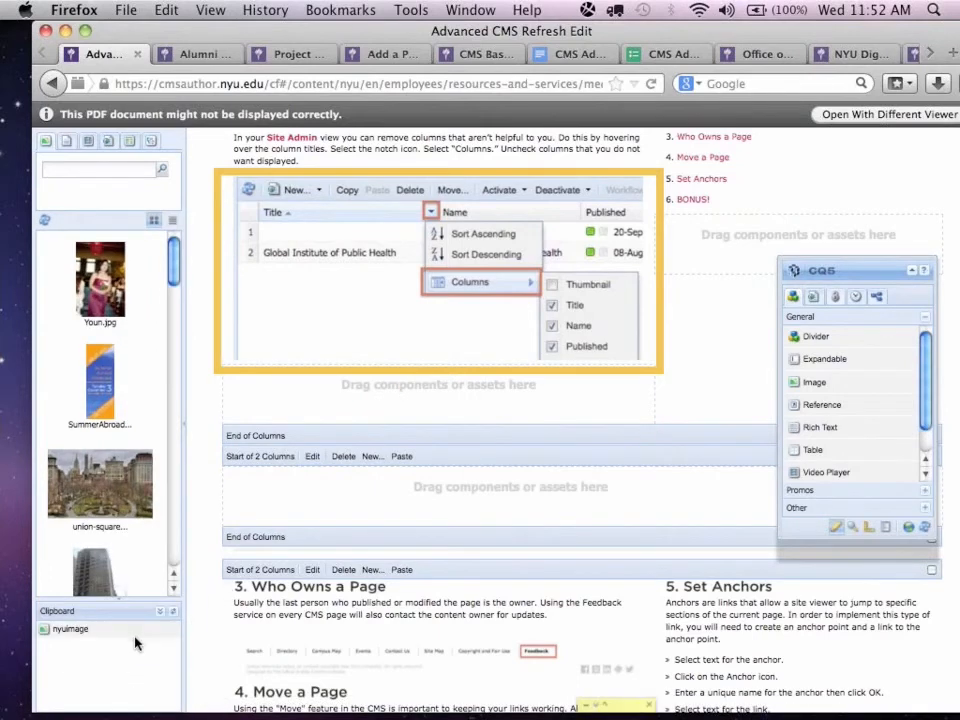
{"action": "left_click", "coordinate": [175, 60]}
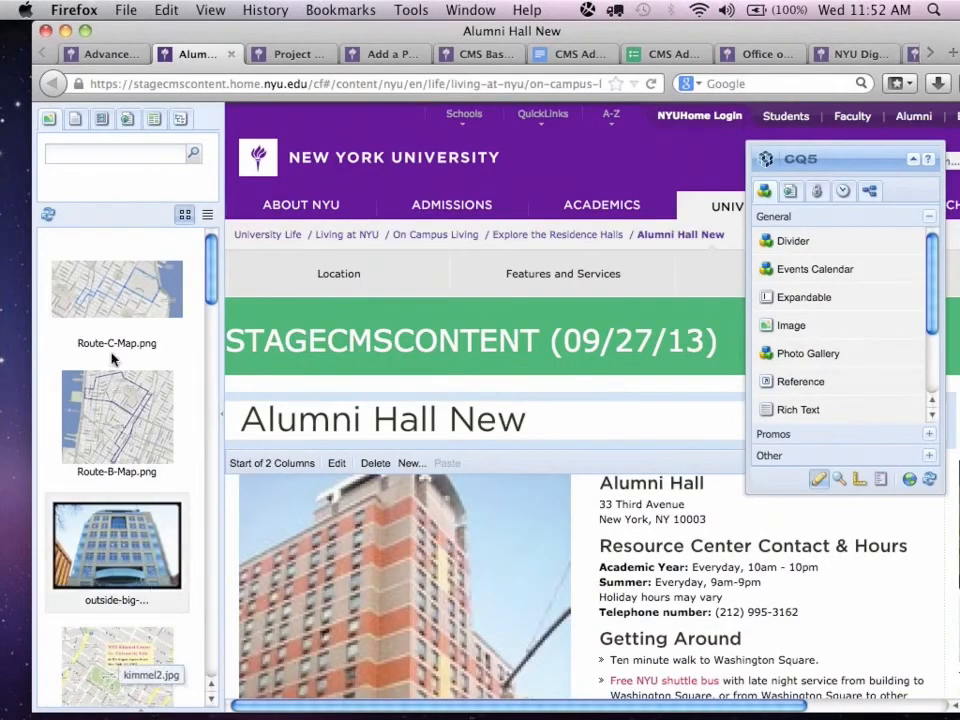
{"action": "left_click", "coordinate": [105, 54]}
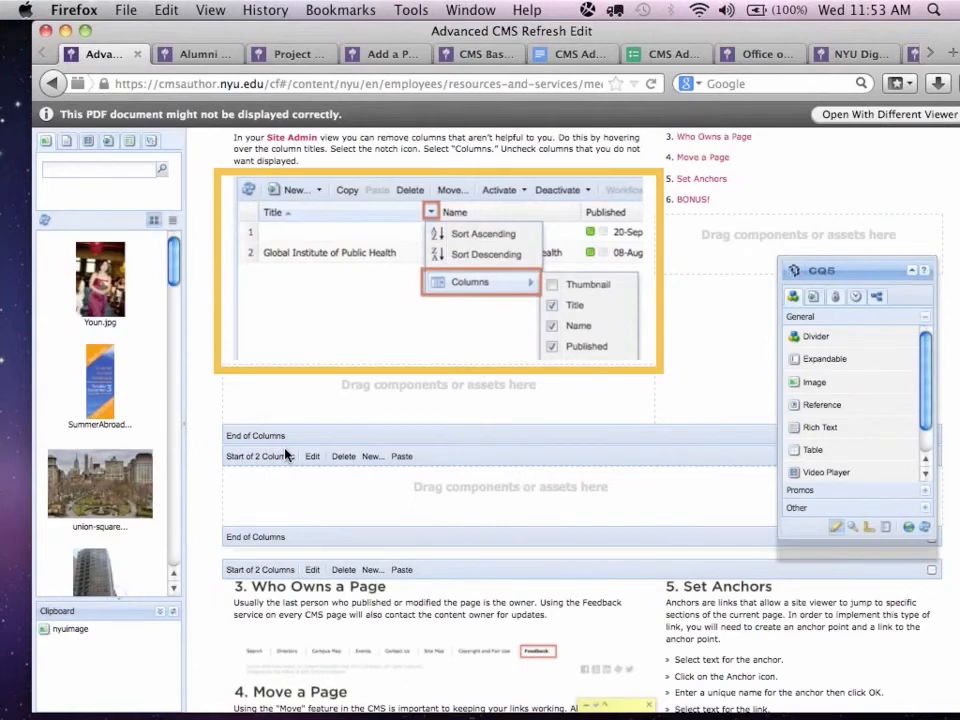
Open the Renaming, Moving, or Hiding a Page Tutorial and read its Changing the Title of a Page section.
{"action": "scroll", "coordinate": [285, 455], "scroll_direction": "down", "scroll_amount": 3}
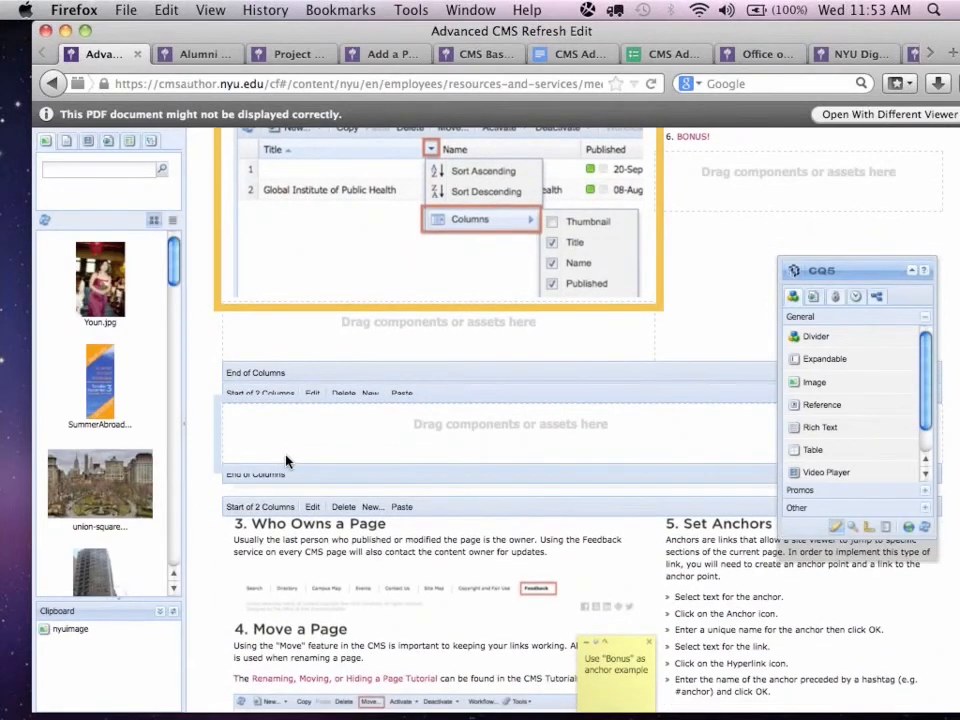
{"action": "left_click", "coordinate": [307, 685]}
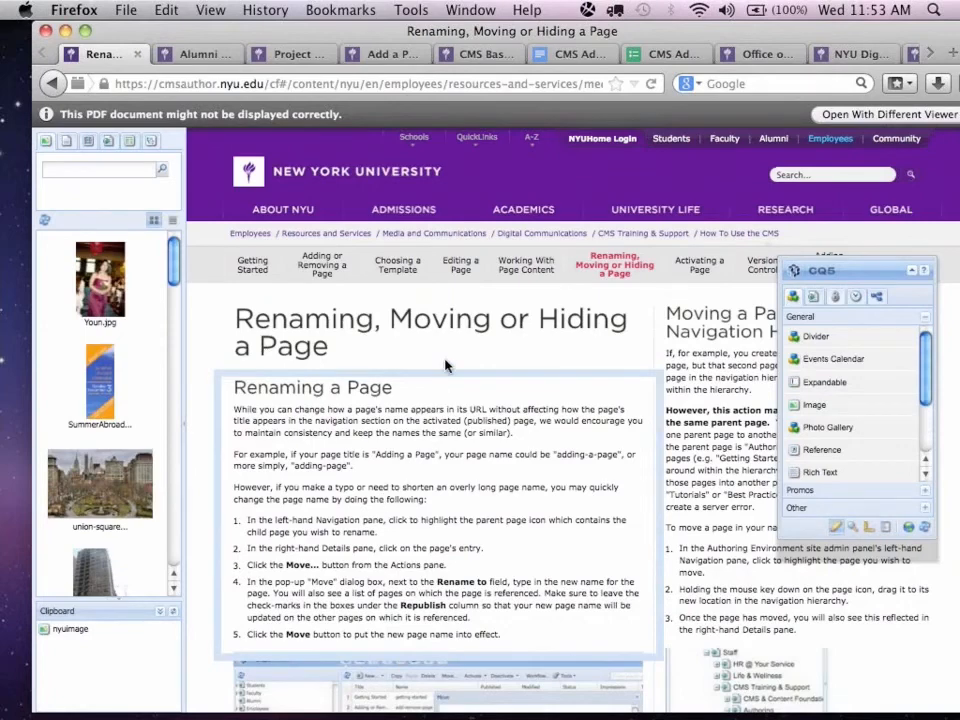
{"action": "scroll", "coordinate": [461, 477], "scroll_direction": "down", "scroll_amount": 1}
{"action": "scroll", "coordinate": [461, 477], "scroll_direction": "down", "scroll_amount": 10}
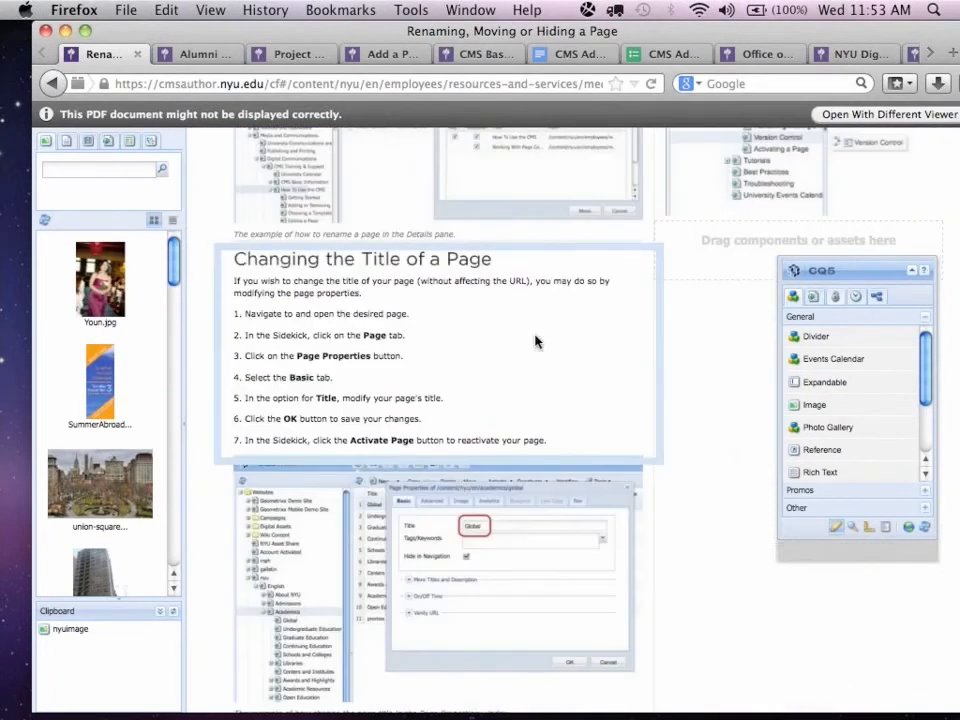
Paste the copied image directly above the Changing the Title of a Page section and check its placement.
{"action": "right_click", "coordinate": [536, 310]}
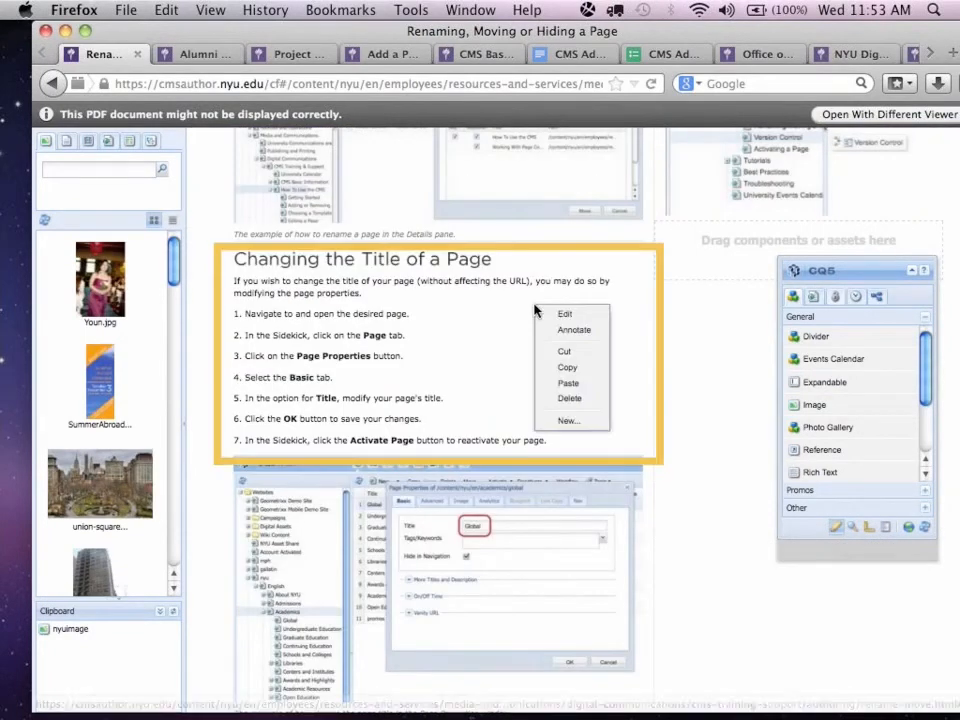
{"action": "left_click", "coordinate": [589, 384]}
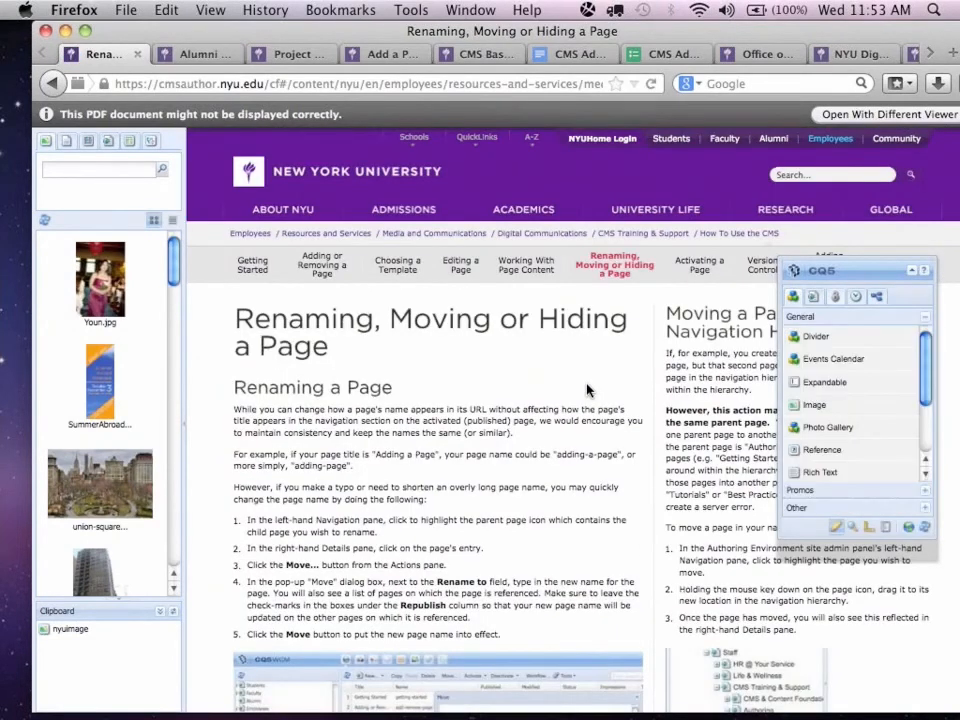
{"action": "scroll", "coordinate": [587, 390], "scroll_direction": "down", "scroll_amount": 10}
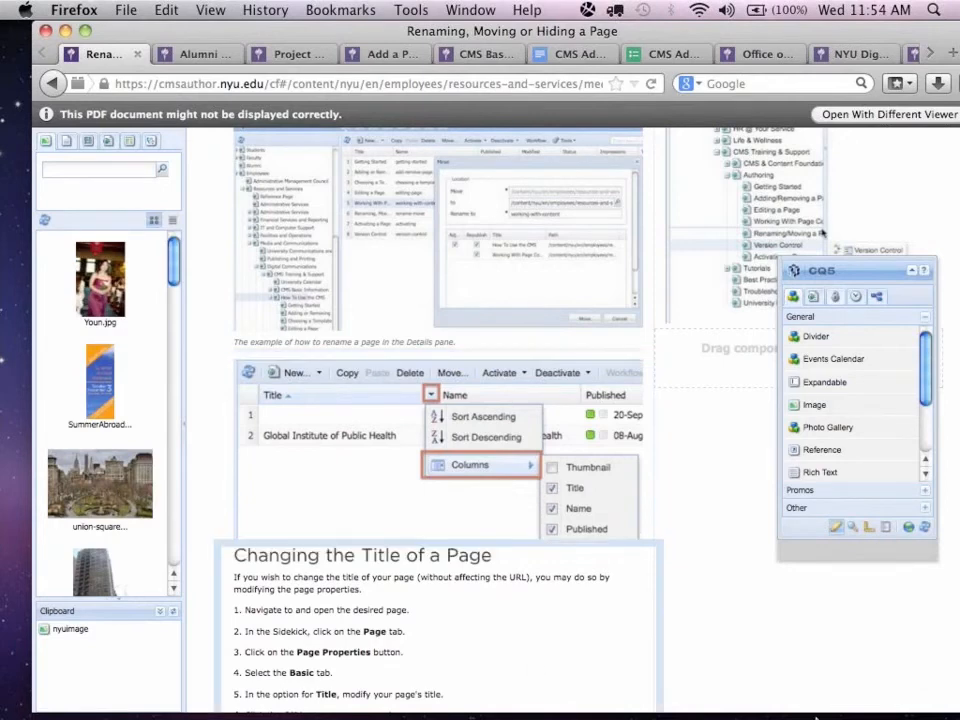
{"action": "mouse_move", "coordinate": [836, 713]}
{"action": "left_click", "coordinate": [703, 703]}
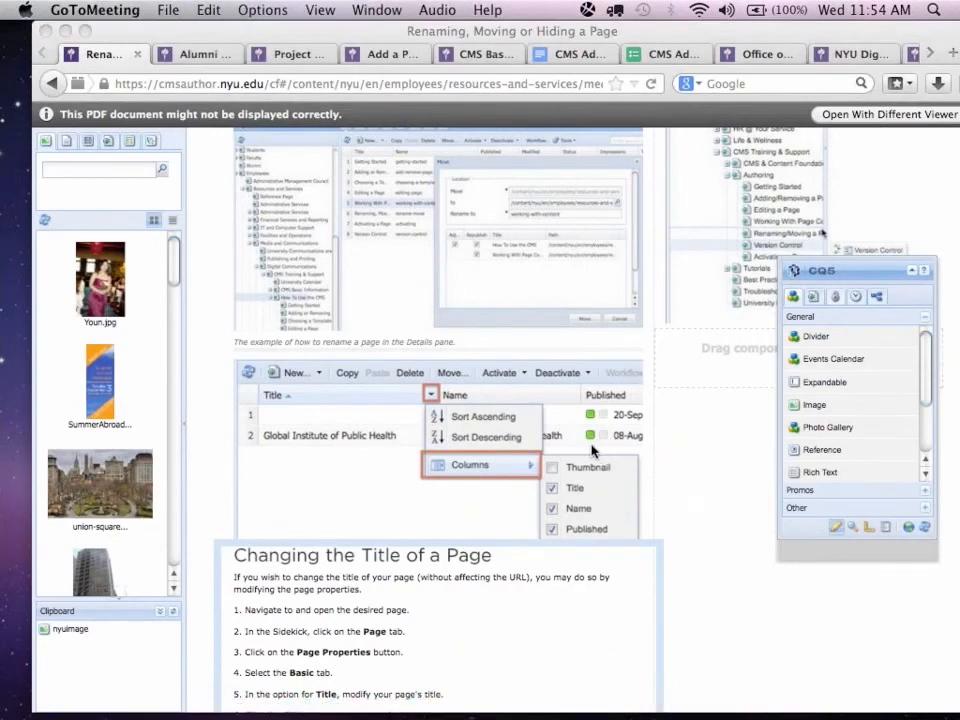
{"action": "left_click", "coordinate": [517, 556]}
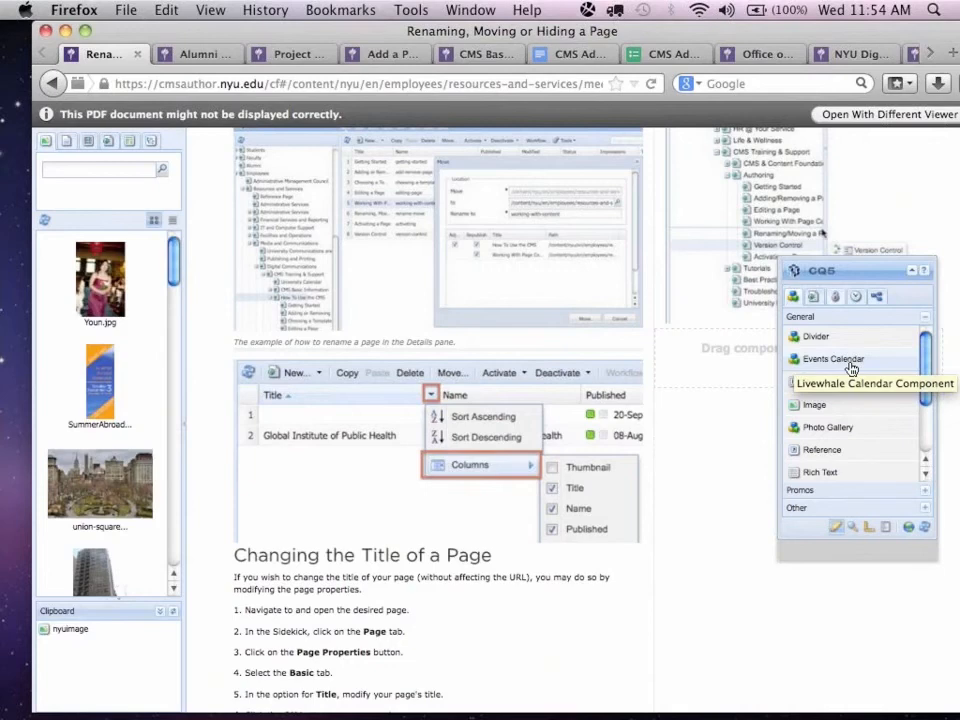
Go from the Add a Policy tutorial to the Component Tutorials and open Events Calendar under Specialized Components.
{"action": "left_click", "coordinate": [383, 55]}
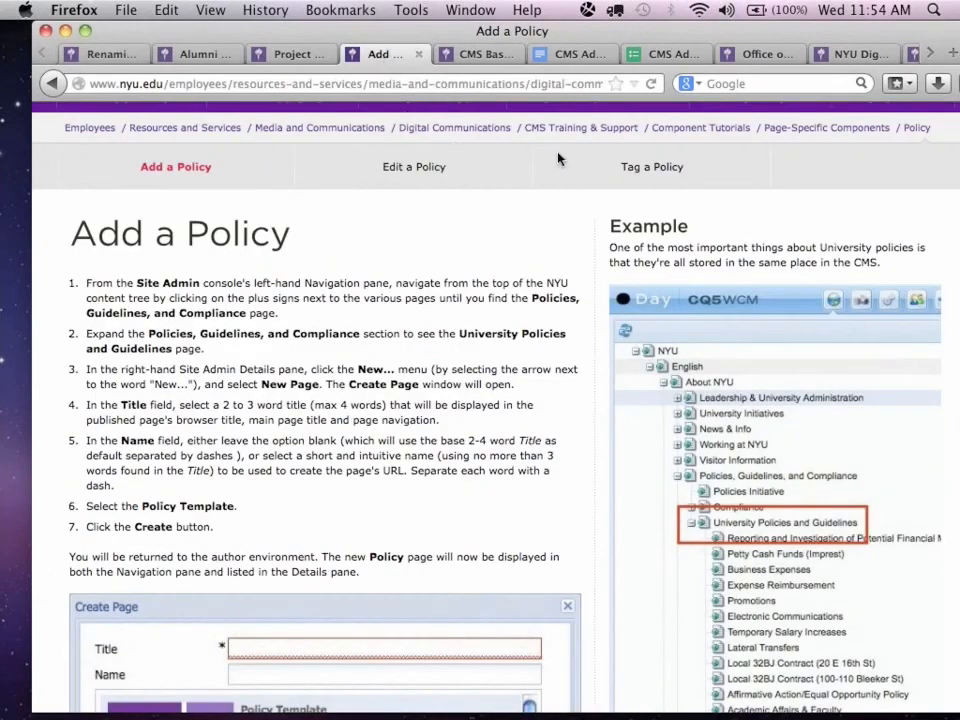
{"action": "left_click", "coordinate": [600, 128]}
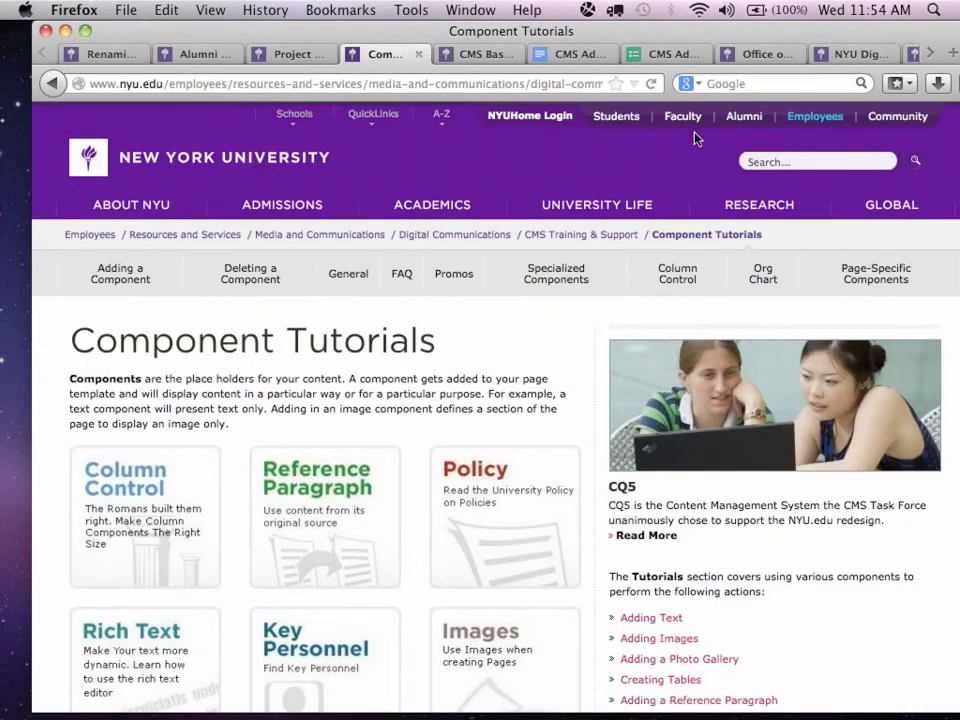
{"action": "left_click", "coordinate": [341, 277]}
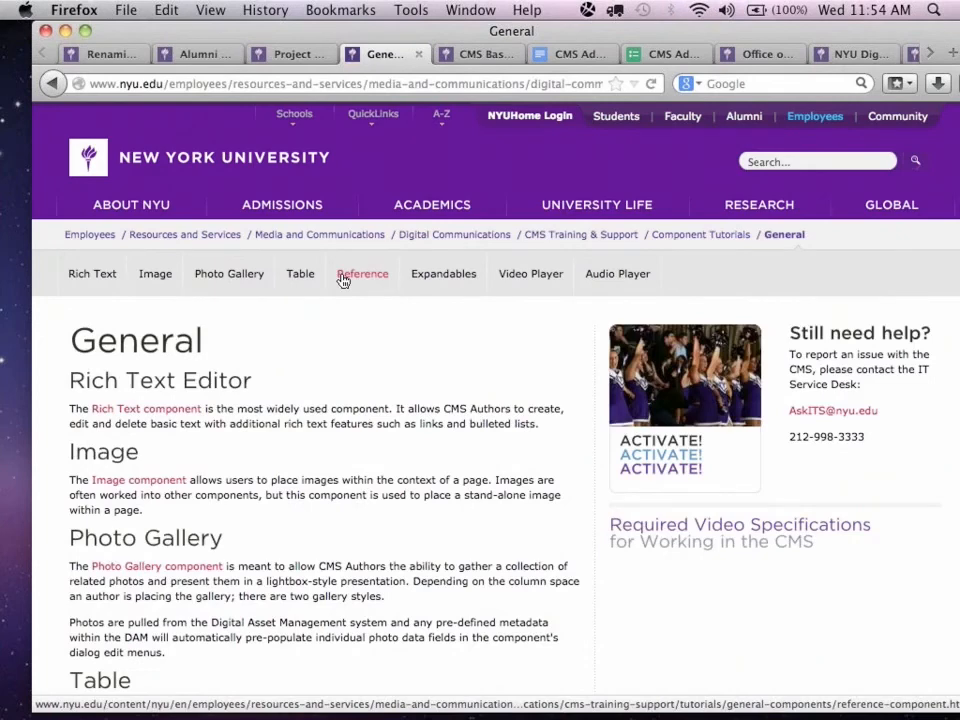
{"action": "left_click", "coordinate": [714, 236]}
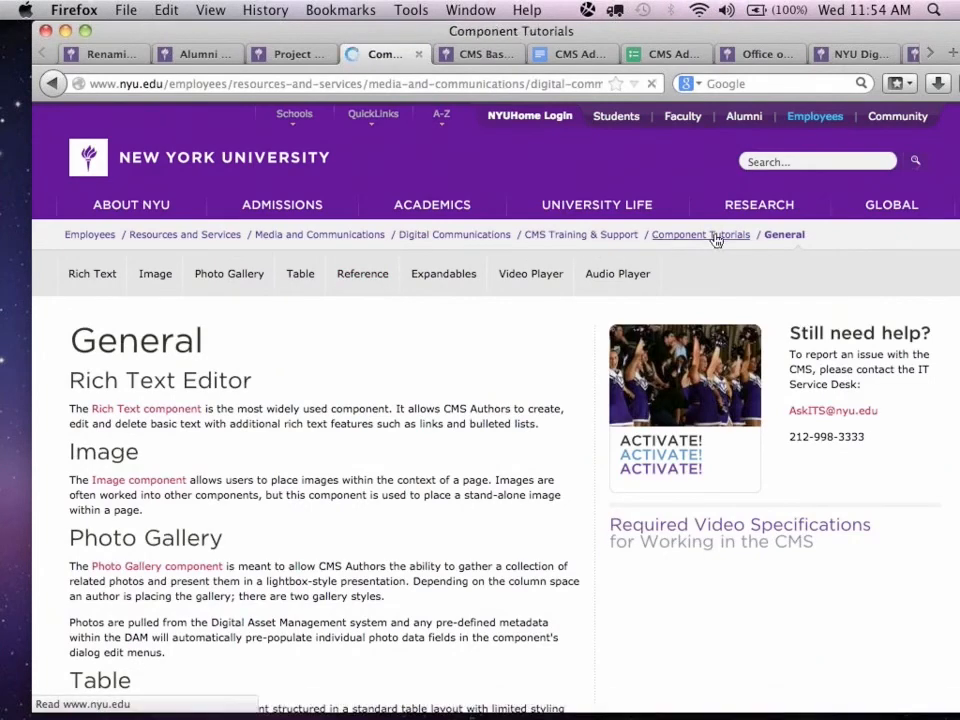
{"action": "left_click", "coordinate": [558, 279]}
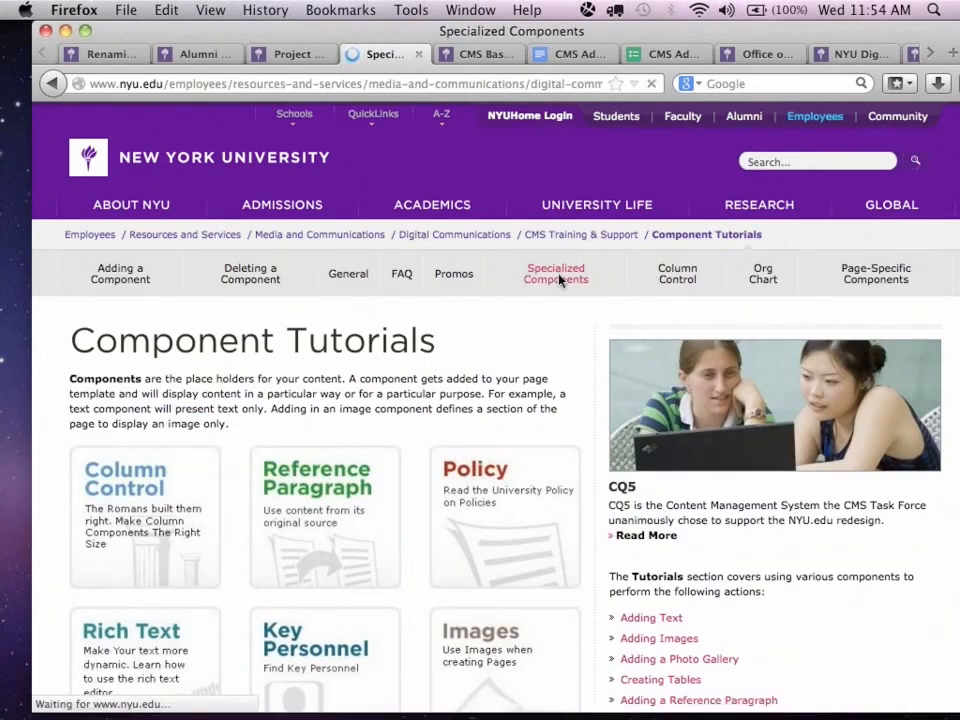
{"action": "left_click", "coordinate": [179, 279]}
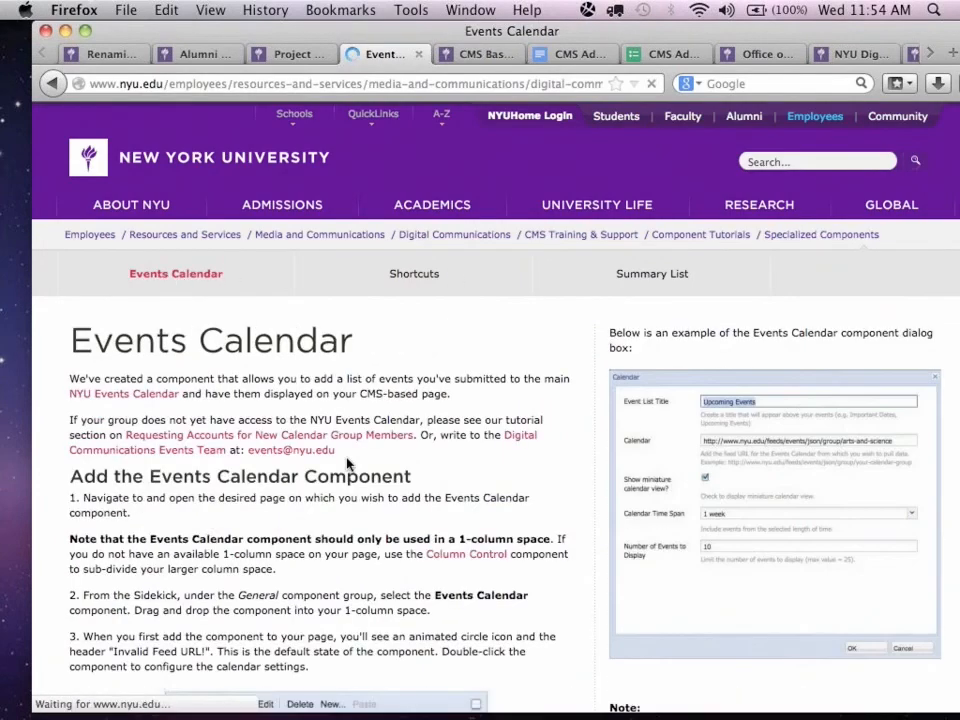
Read the Events Calendar tutorial's instructions for adding and configuring the component, including the feed URL formats and sample calendars.
{"action": "scroll", "coordinate": [346, 461], "scroll_direction": "down", "scroll_amount": 2}
{"action": "scroll", "coordinate": [346, 461], "scroll_direction": "down", "scroll_amount": 8}
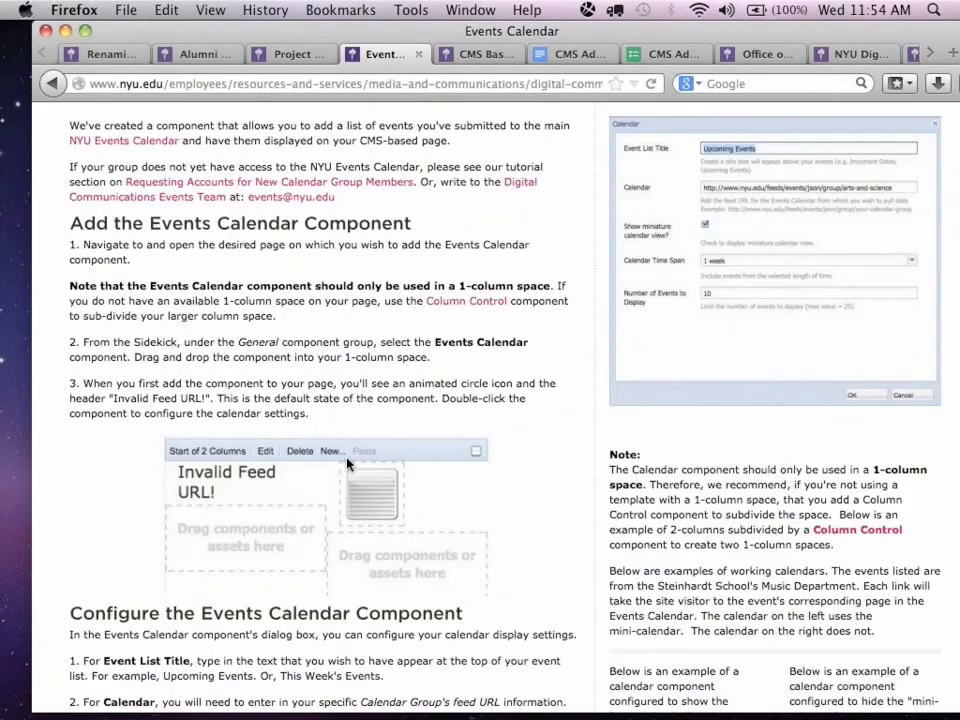
{"action": "scroll", "coordinate": [348, 463], "scroll_direction": "down", "scroll_amount": 5}
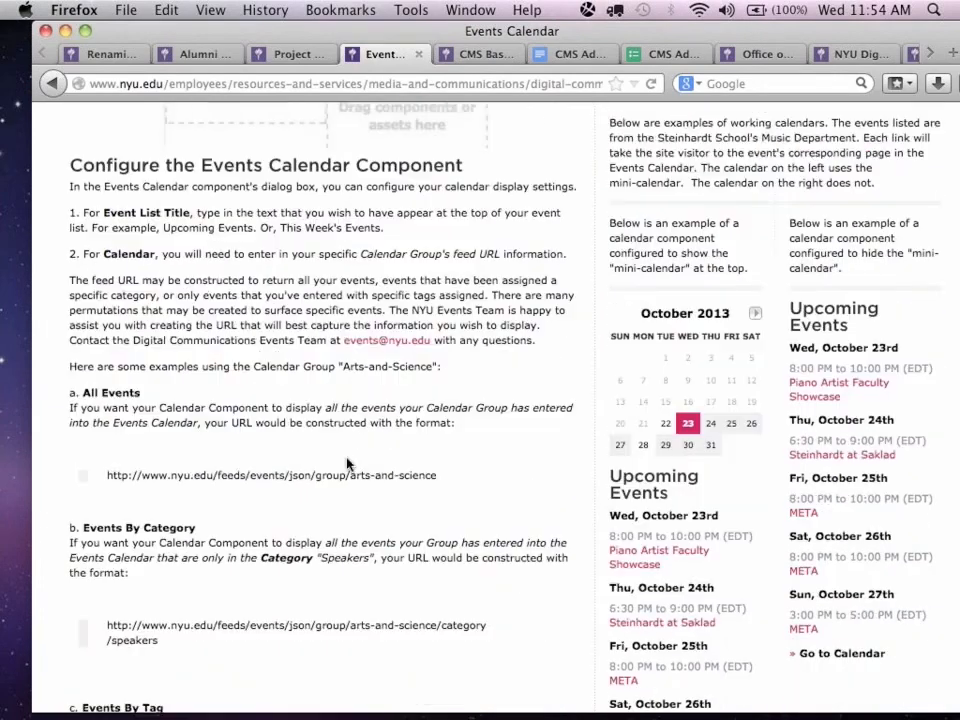
{"action": "scroll", "coordinate": [714, 495], "scroll_direction": "down", "scroll_amount": 4}
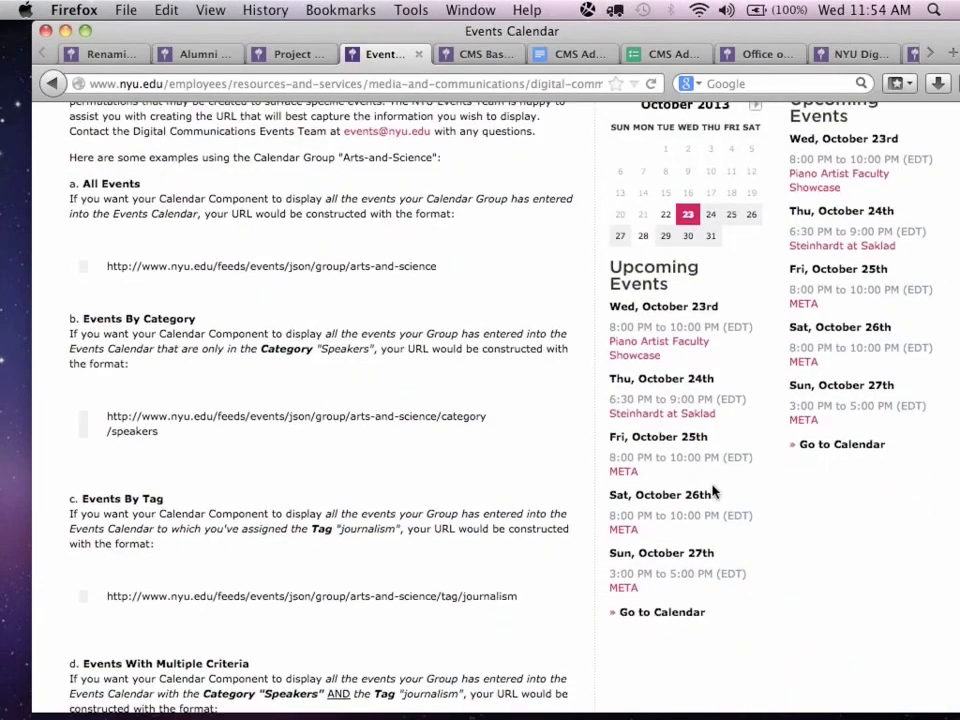
{"action": "scroll", "coordinate": [333, 430], "scroll_direction": "down", "scroll_amount": 5}
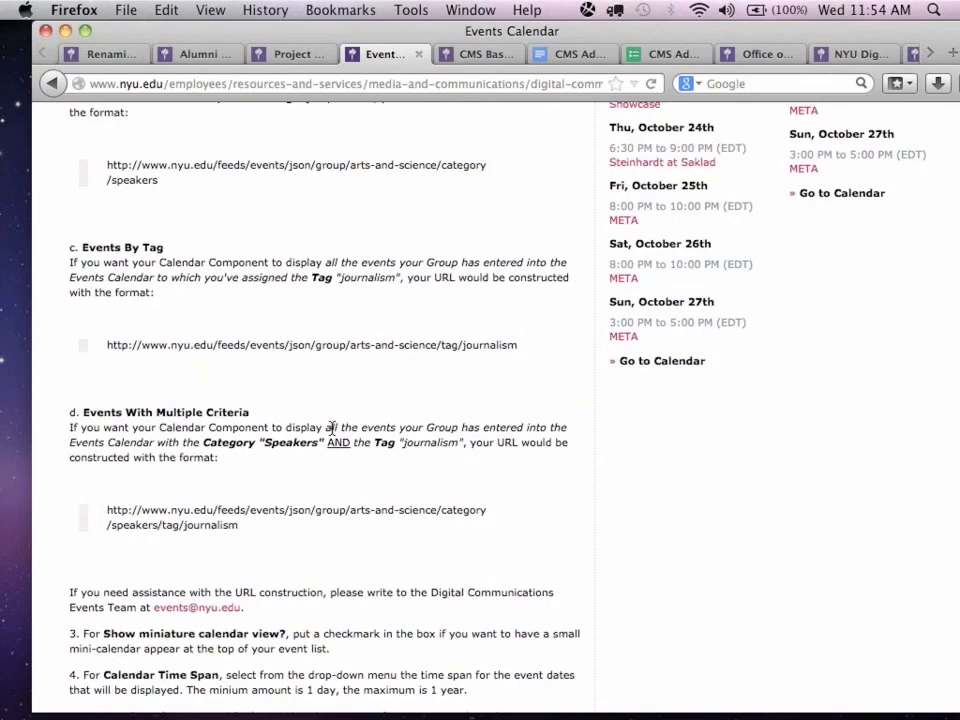
{"action": "scroll", "coordinate": [331, 428], "scroll_direction": "up", "scroll_amount": 15}
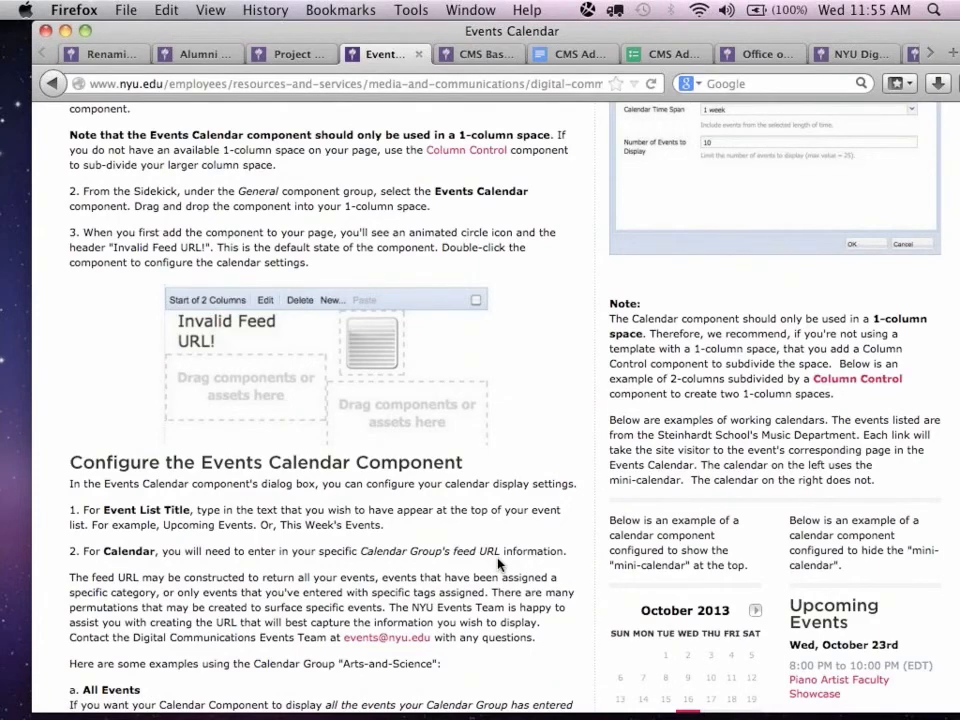
{"action": "scroll", "coordinate": [498, 565], "scroll_direction": "up", "scroll_amount": 6}
{"action": "scroll", "coordinate": [498, 565], "scroll_direction": "up", "scroll_amount": 2}
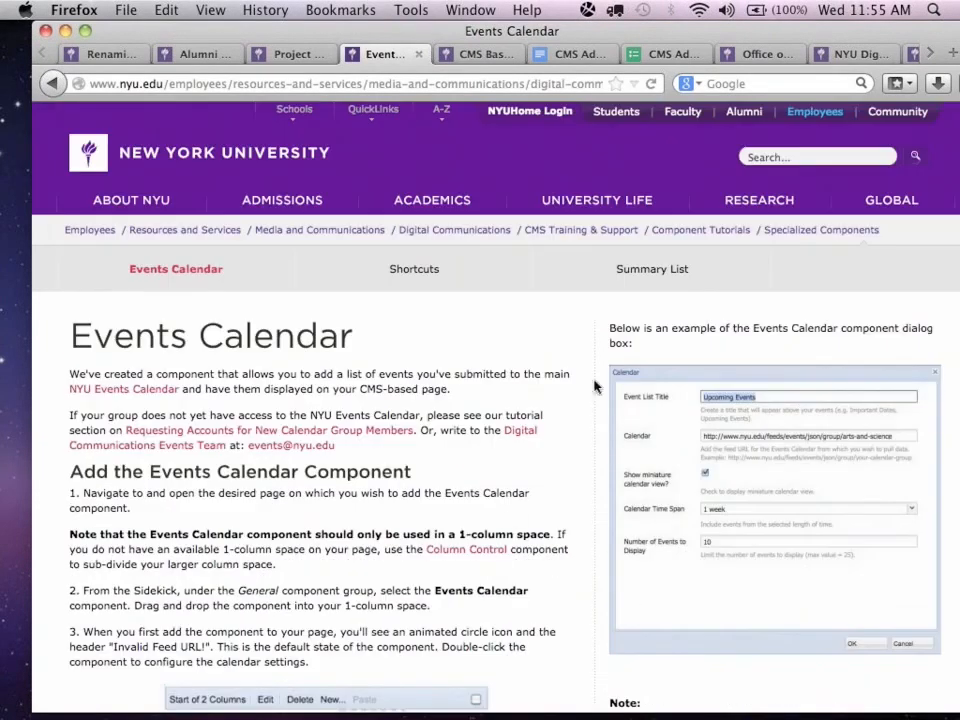
Return to the Renaming, Moving or Hiding a Page edit view and insert a Column Control component below the navigation hierarchy image.
{"action": "left_click", "coordinate": [91, 54]}
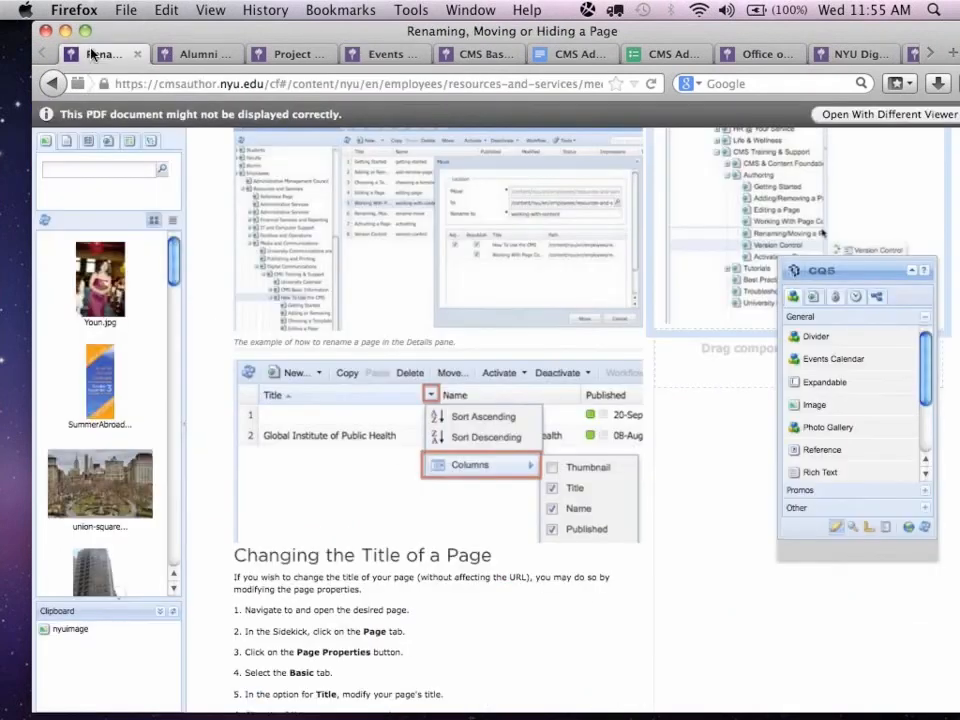
{"action": "left_click_drag", "start_coordinate": [867, 268], "coordinate": [469, 313]}
{"action": "double_click", "coordinate": [829, 368]}
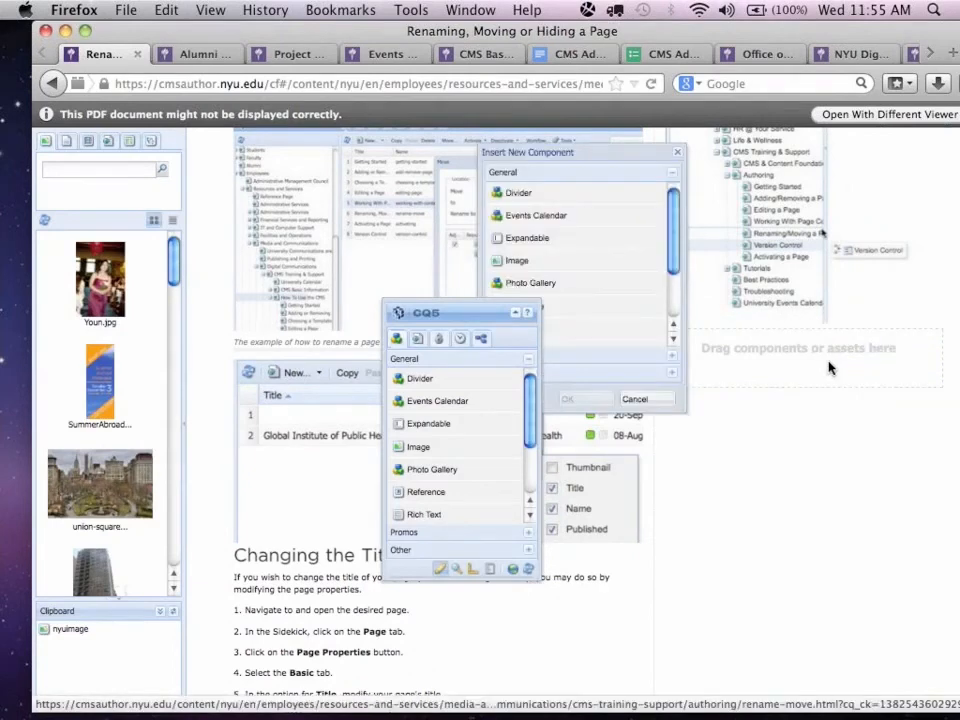
{"action": "left_click_drag", "start_coordinate": [476, 315], "coordinate": [345, 314]}
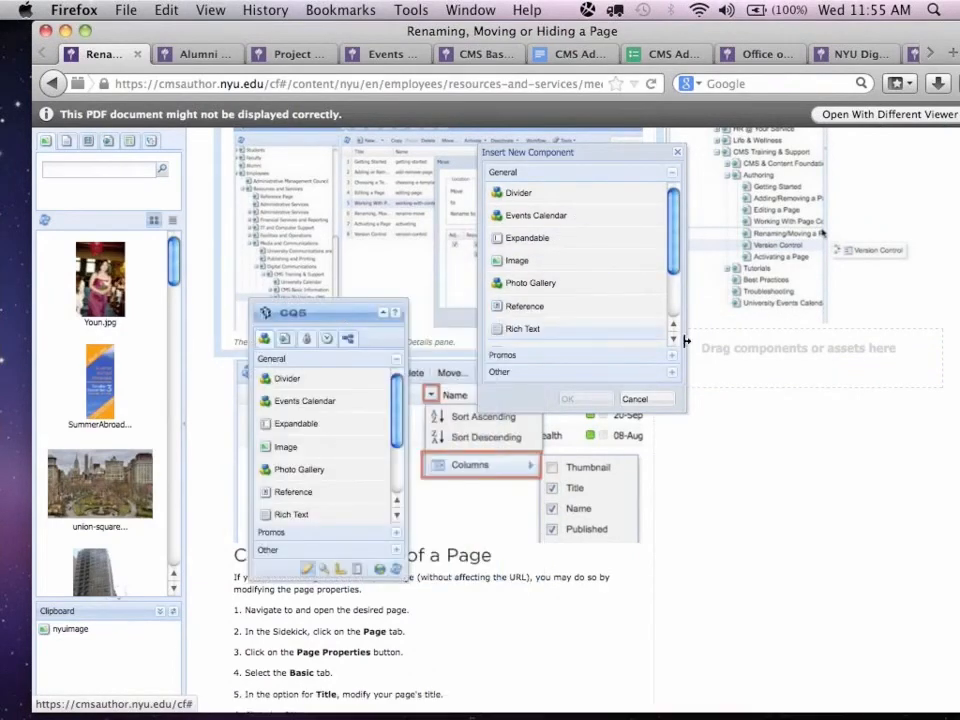
{"action": "left_click", "coordinate": [598, 371]}
{"action": "left_click", "coordinate": [551, 230]}
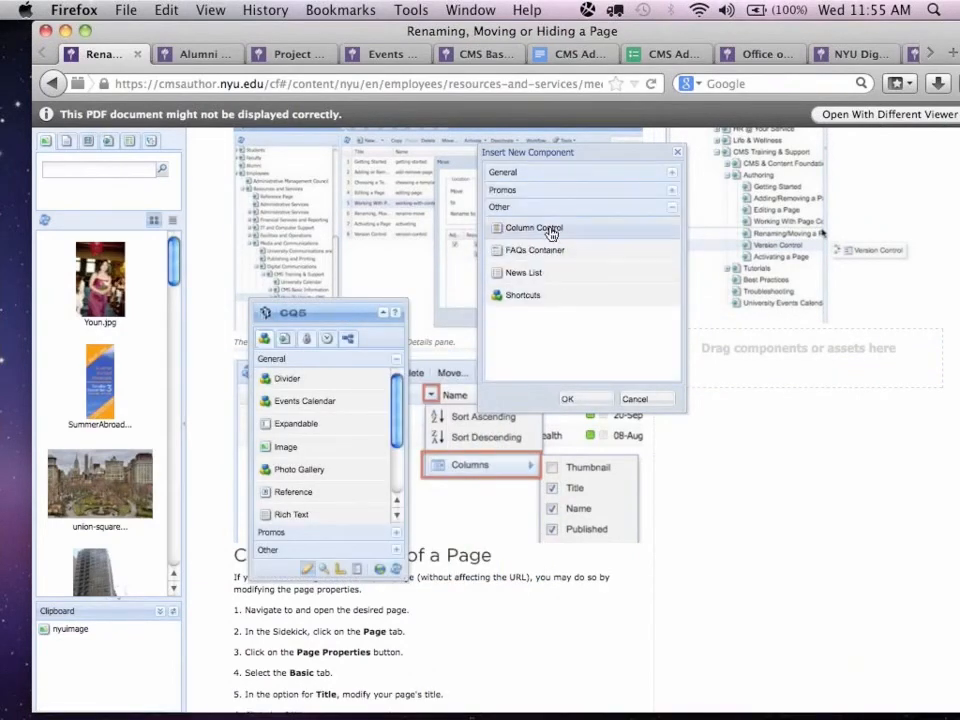
{"action": "left_click", "coordinate": [586, 400]}
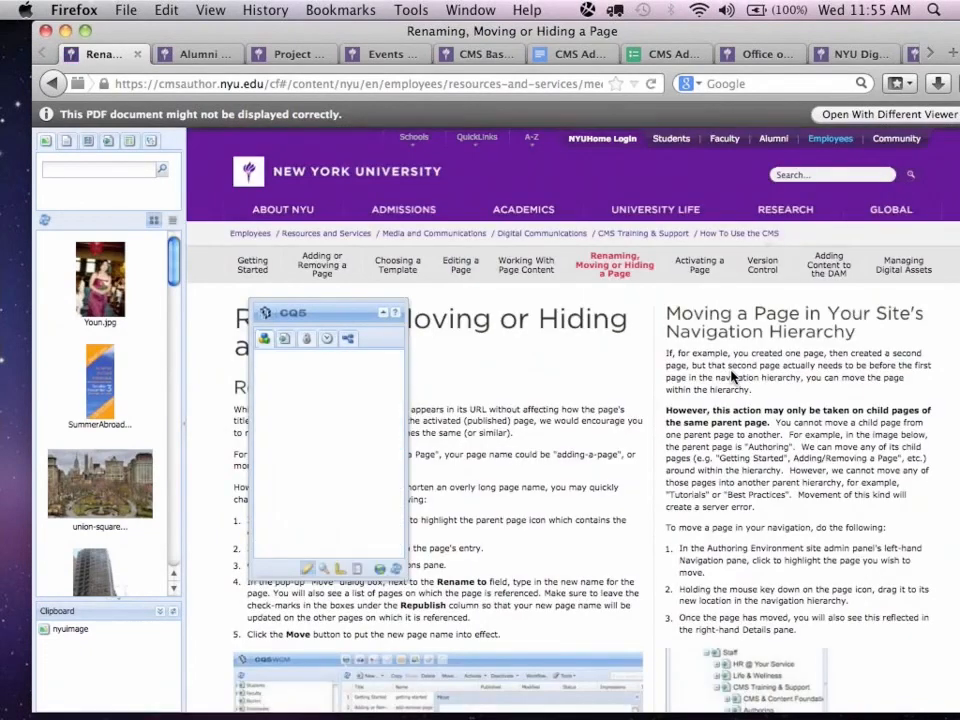
Set the new Column Control's layout to 2 Columns (1, 1).
{"action": "scroll", "coordinate": [731, 377], "scroll_direction": "down", "scroll_amount": 5}
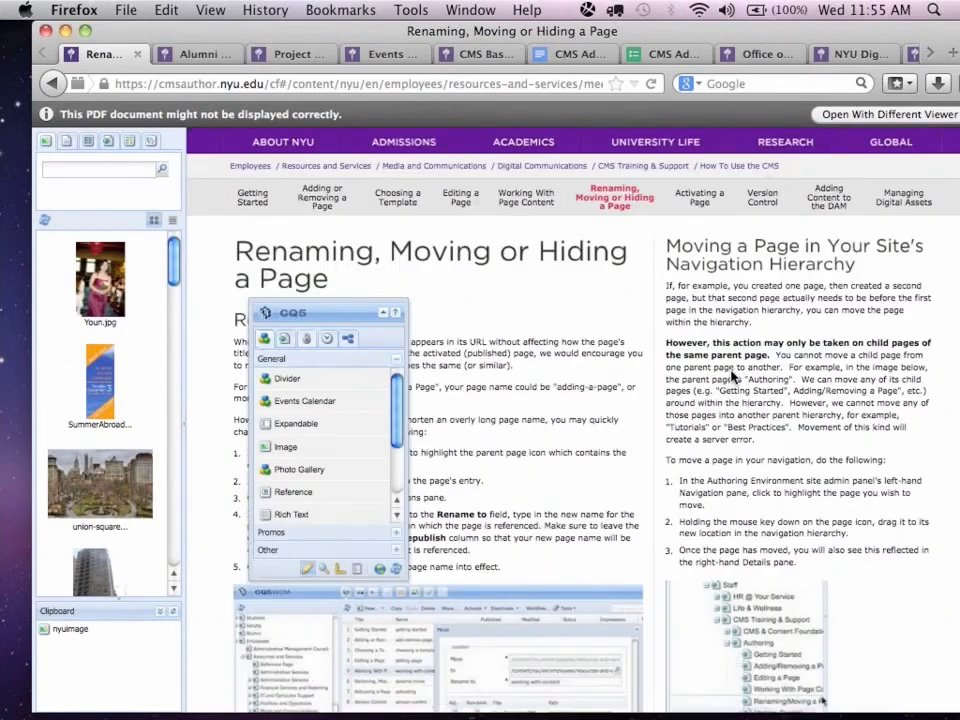
{"action": "scroll", "coordinate": [731, 377], "scroll_direction": "down", "scroll_amount": 8}
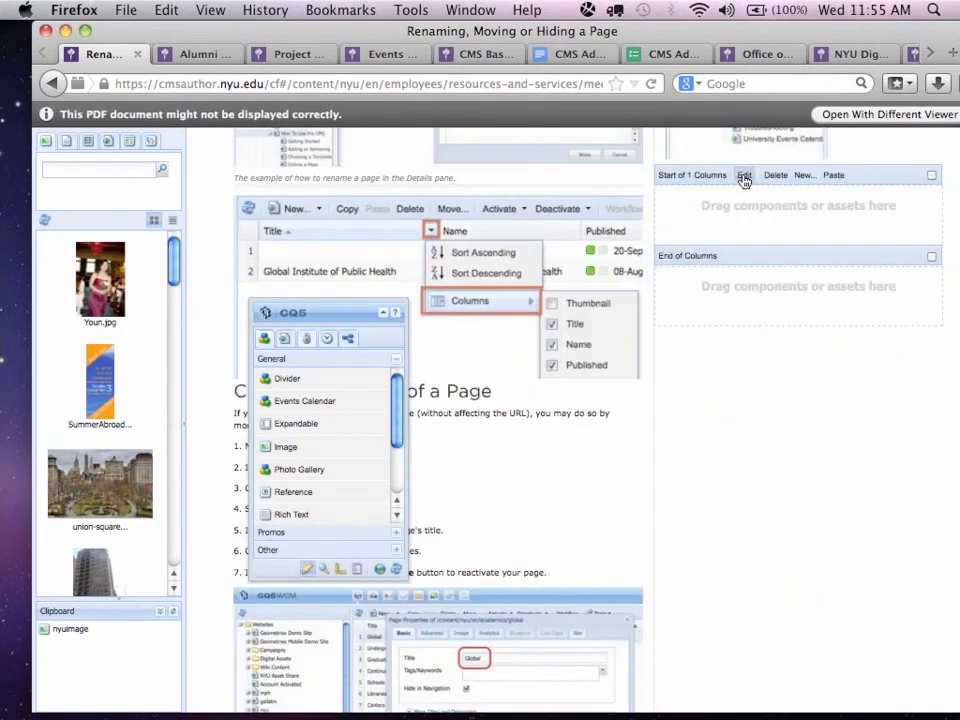
{"action": "left_click", "coordinate": [744, 174]}
{"action": "left_click", "coordinate": [692, 205]}
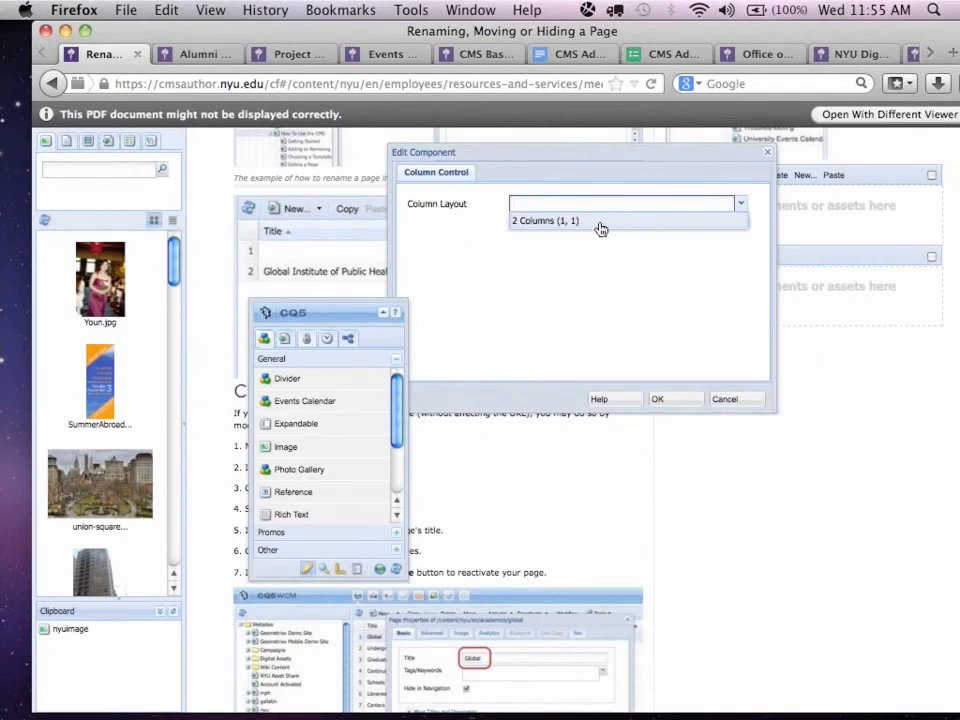
{"action": "left_click", "coordinate": [600, 221]}
{"action": "left_click", "coordinate": [660, 400]}
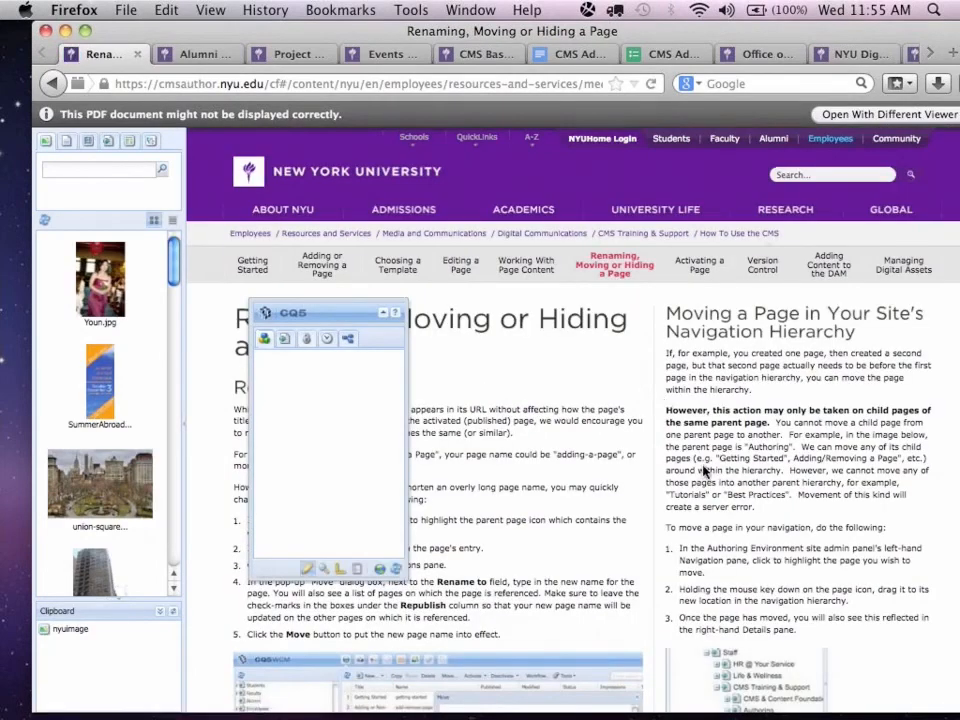
Add an Events Calendar component to the first of the two columns and open its enlarged Calendar settings in clear view.
{"action": "scroll", "coordinate": [705, 470], "scroll_direction": "down", "scroll_amount": 10}
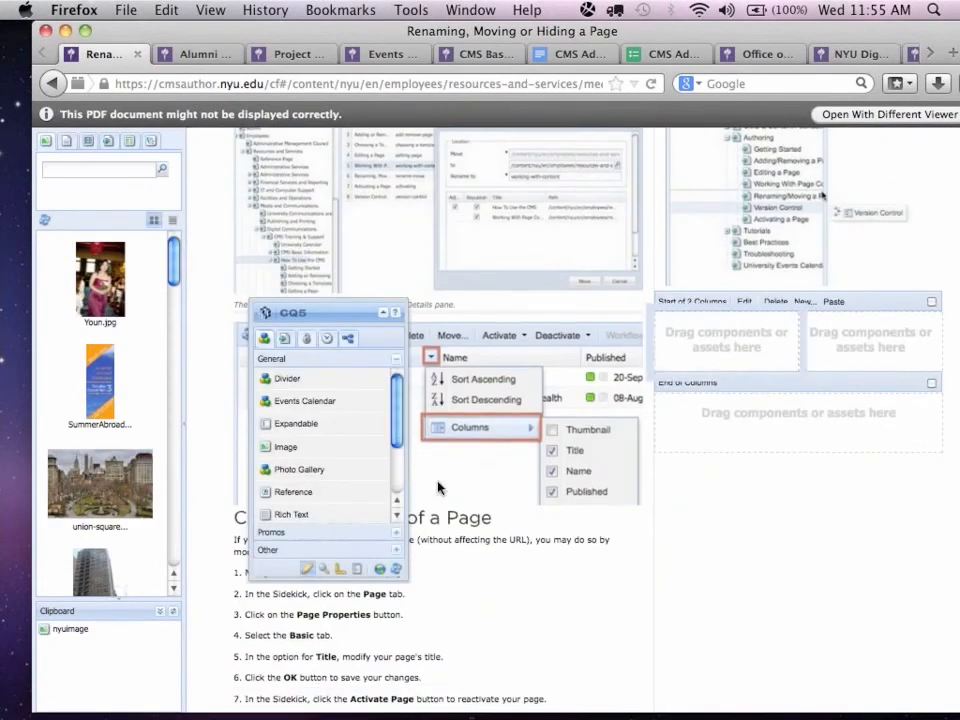
{"action": "left_click_drag", "start_coordinate": [317, 401], "coordinate": [724, 337]}
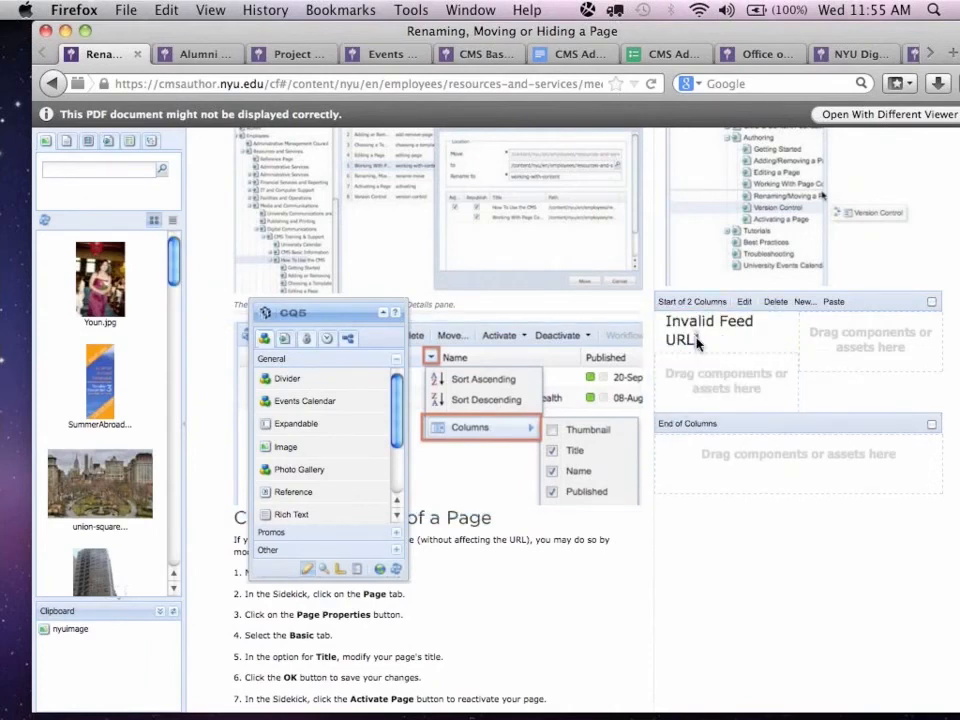
{"action": "double_click", "coordinate": [699, 343]}
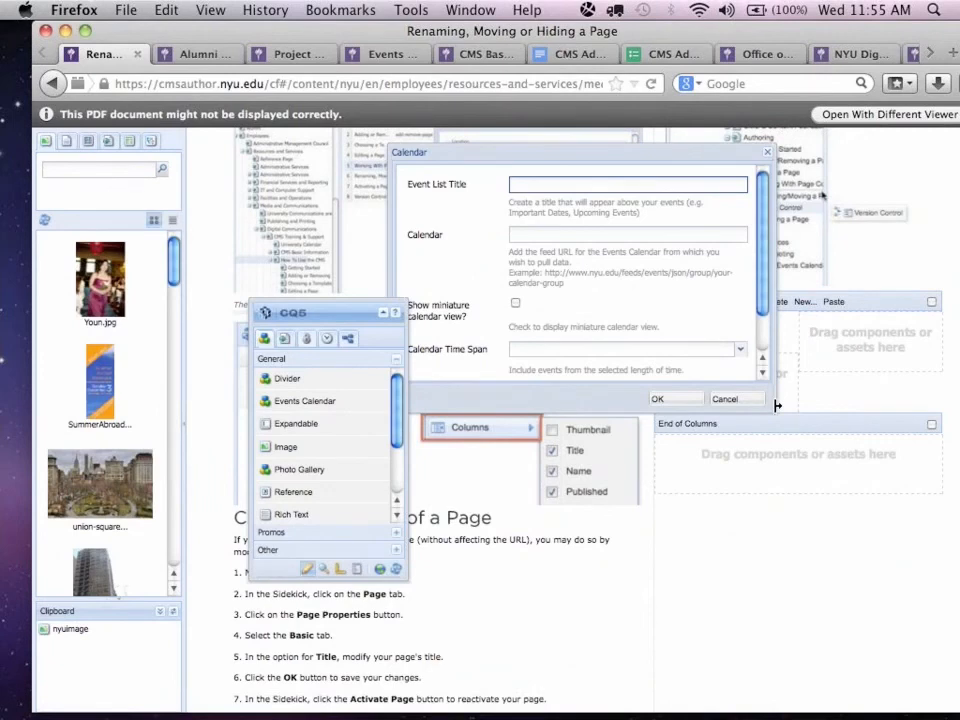
{"action": "left_click_drag", "start_coordinate": [777, 405], "coordinate": [808, 528]}
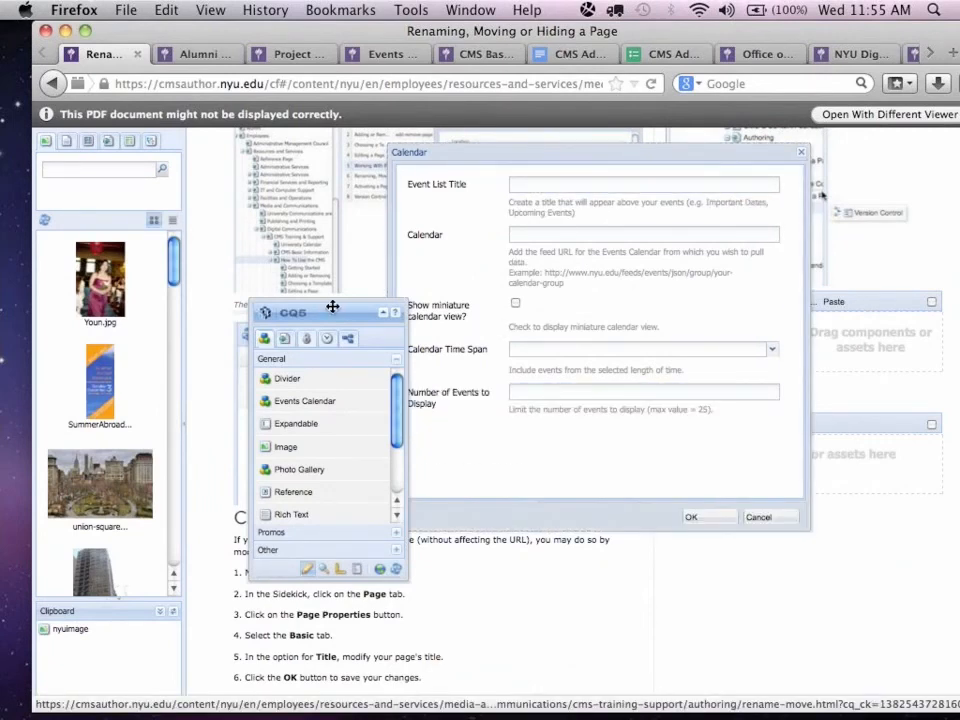
{"action": "left_click_drag", "start_coordinate": [332, 306], "coordinate": [258, 299]}
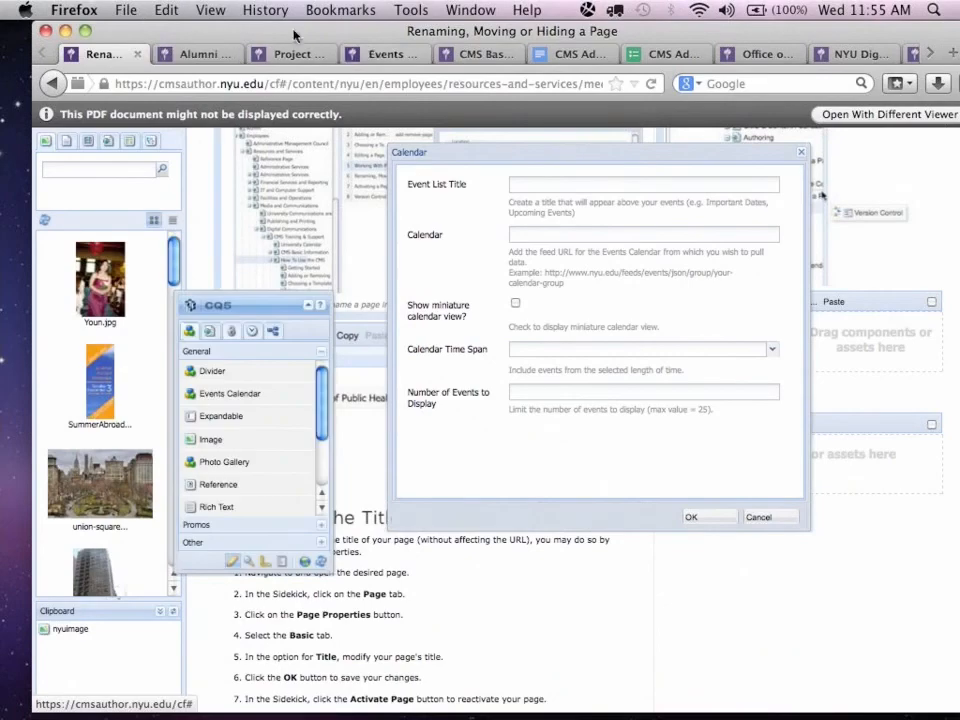
Return to the Events Calendar tutorial and review the example settings dialog and the steps for adding the component.
{"action": "left_click", "coordinate": [385, 54]}
{"action": "mouse_move", "coordinate": [372, 109]}
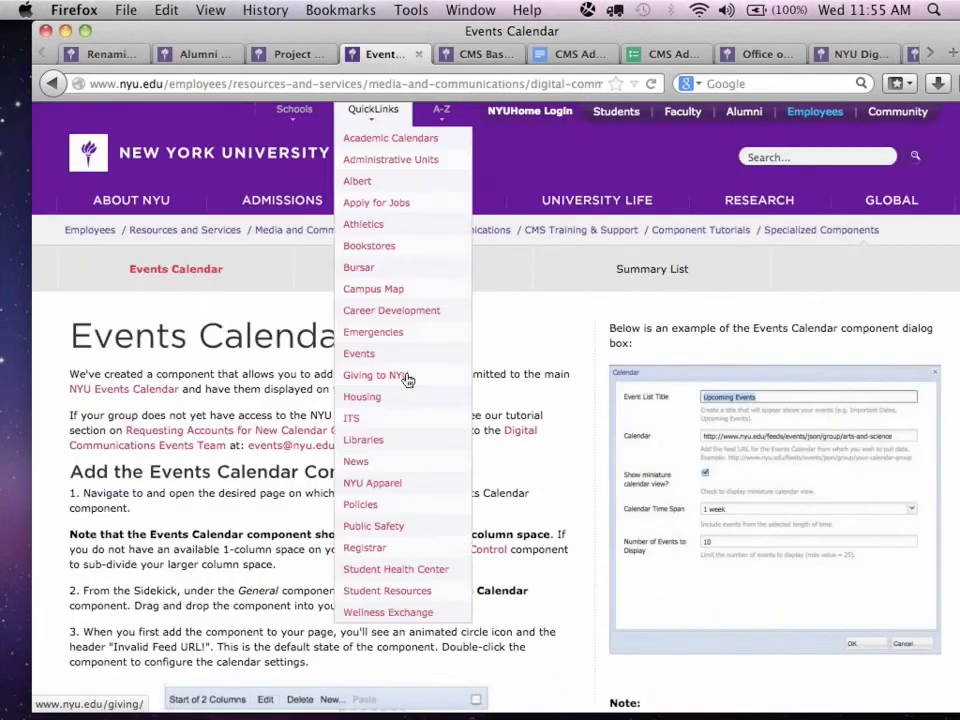
{"action": "scroll", "coordinate": [580, 330], "scroll_direction": "down", "scroll_amount": 3}
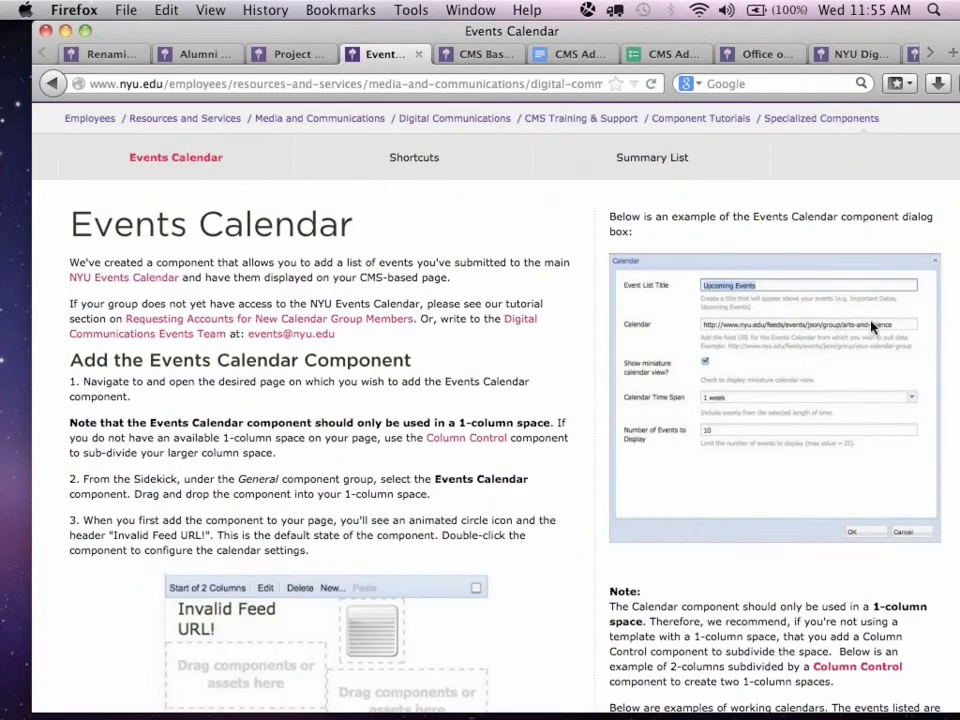
{"action": "scroll", "coordinate": [383, 452], "scroll_direction": "down", "scroll_amount": 3}
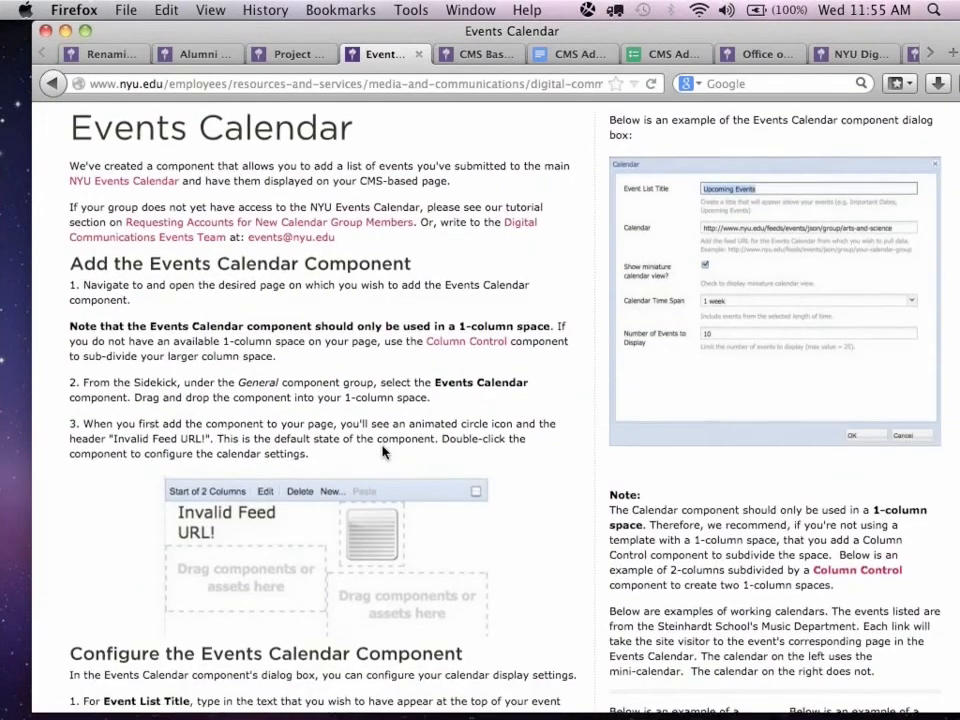
{"action": "scroll", "coordinate": [385, 450], "scroll_direction": "up", "scroll_amount": 5}
{"action": "scroll", "coordinate": [386, 455], "scroll_direction": "down", "scroll_amount": 1}
{"action": "scroll", "coordinate": [385, 462], "scroll_direction": "down", "scroll_amount": 4}
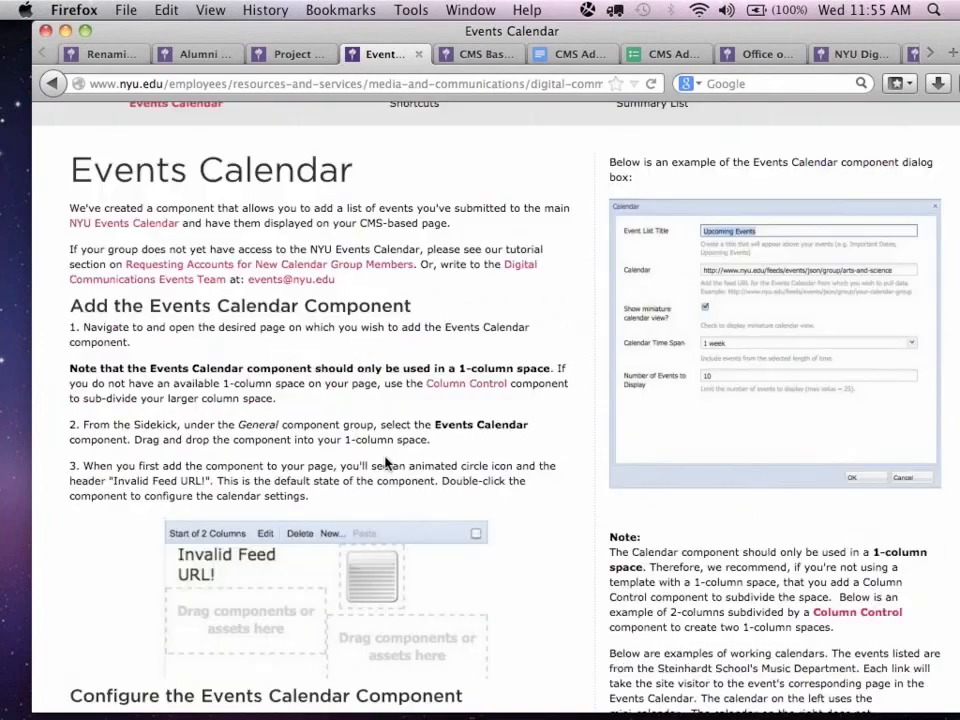
Examine the Events Calendar tutorial's configuration instructions, feed URL formats and working calendar examples with and without the mini-calendar.
{"action": "scroll", "coordinate": [386, 461], "scroll_direction": "down", "scroll_amount": 6}
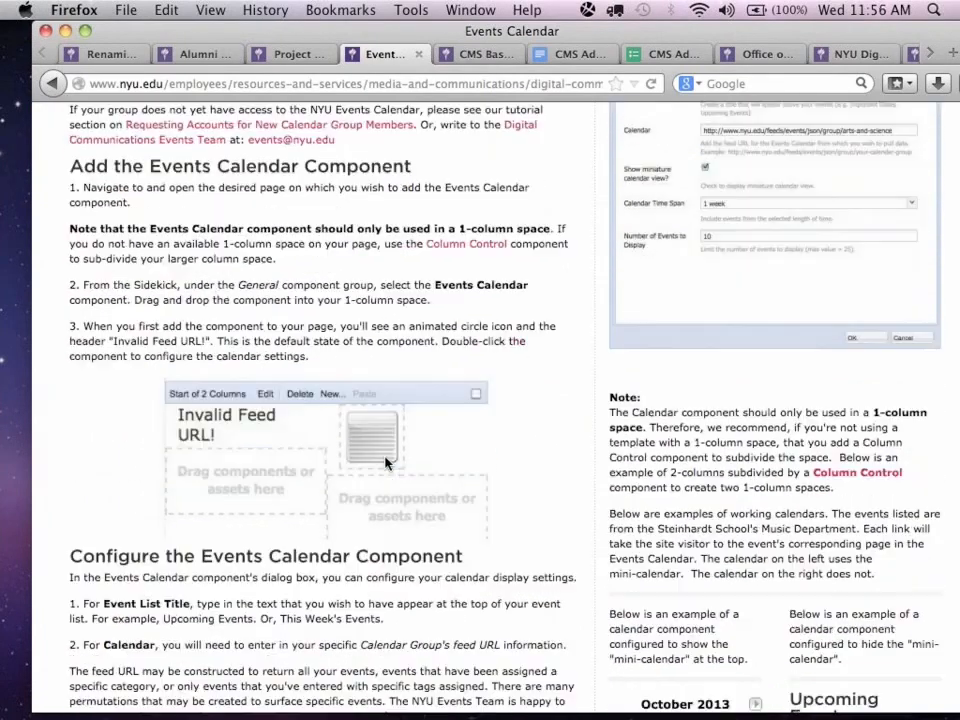
{"action": "scroll", "coordinate": [385, 459], "scroll_direction": "down", "scroll_amount": 1}
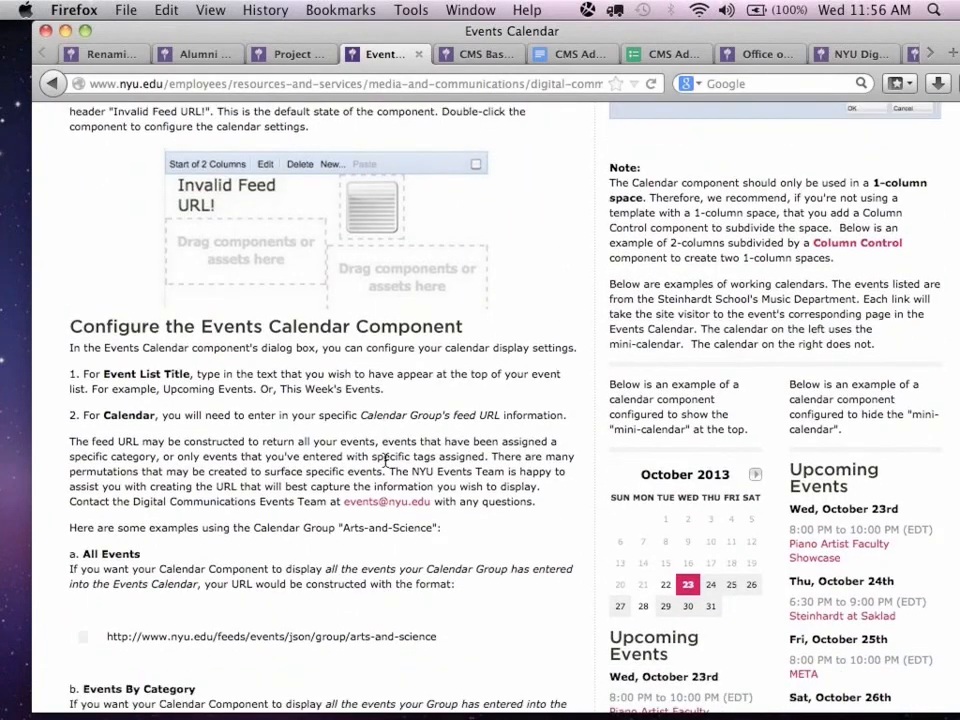
{"action": "scroll", "coordinate": [385, 461], "scroll_direction": "down", "scroll_amount": 4}
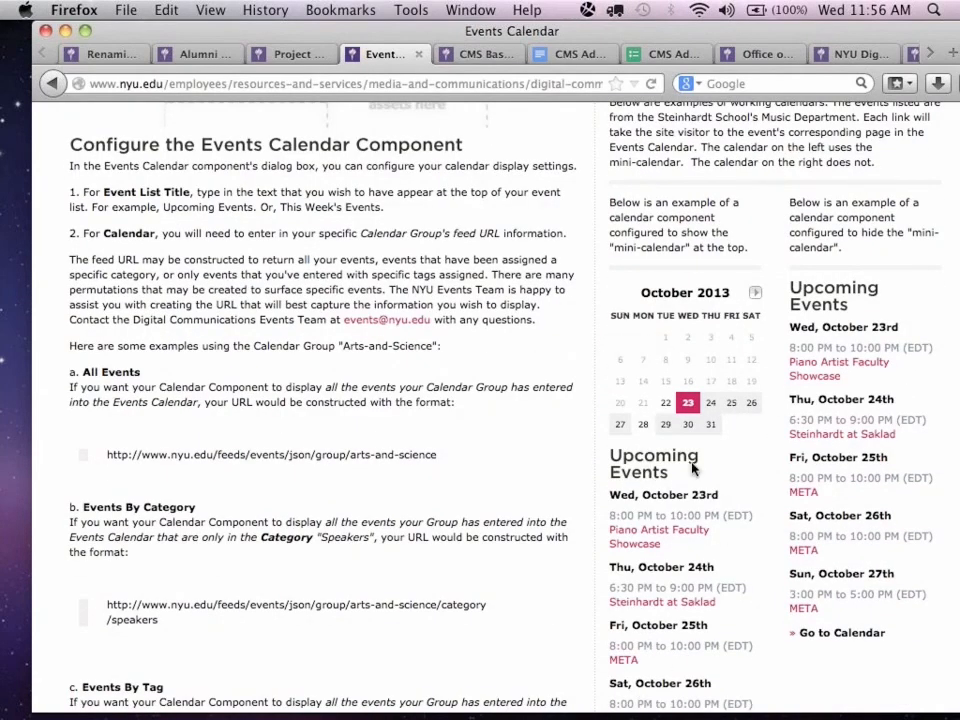
{"action": "scroll", "coordinate": [668, 467], "scroll_direction": "up", "scroll_amount": 2}
{"action": "scroll", "coordinate": [693, 469], "scroll_direction": "down", "scroll_amount": 4}
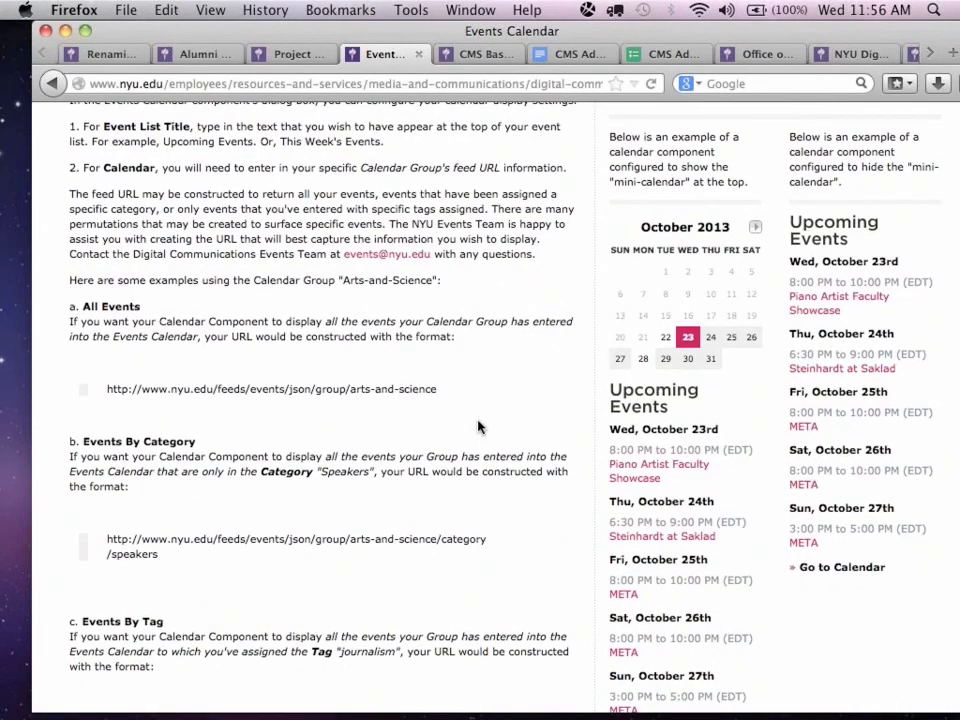
Open the Piano Artist Faculty Showcase event from the example mini-calendar listing and review its event details page.
{"action": "left_click", "coordinate": [640, 476]}
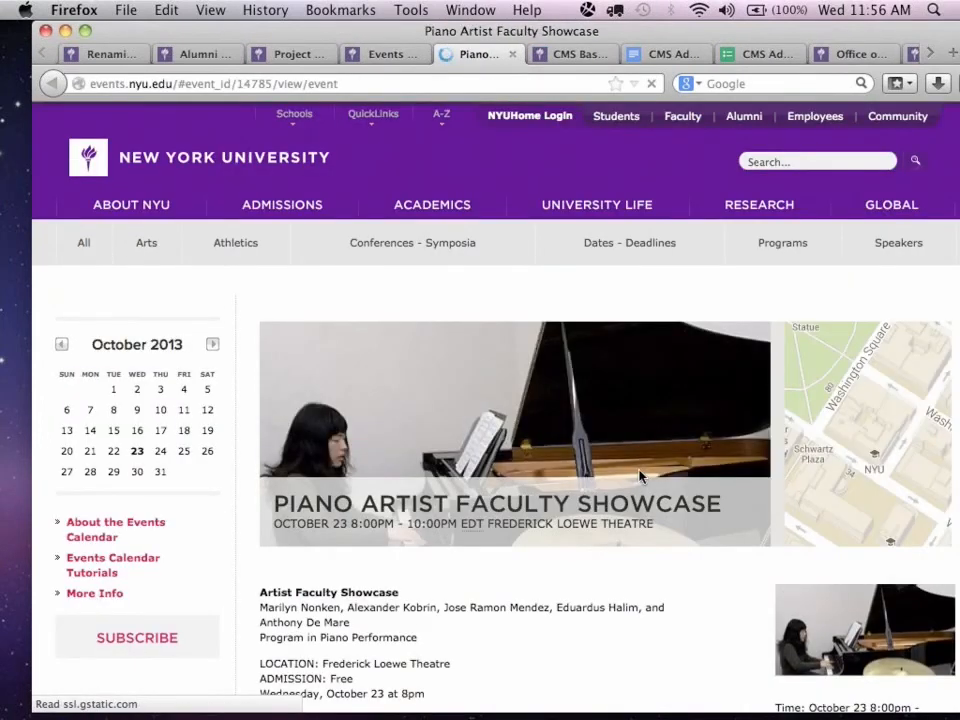
{"action": "scroll", "coordinate": [640, 476], "scroll_direction": "down", "scroll_amount": 2}
{"action": "scroll", "coordinate": [640, 476], "scroll_direction": "up", "scroll_amount": 2}
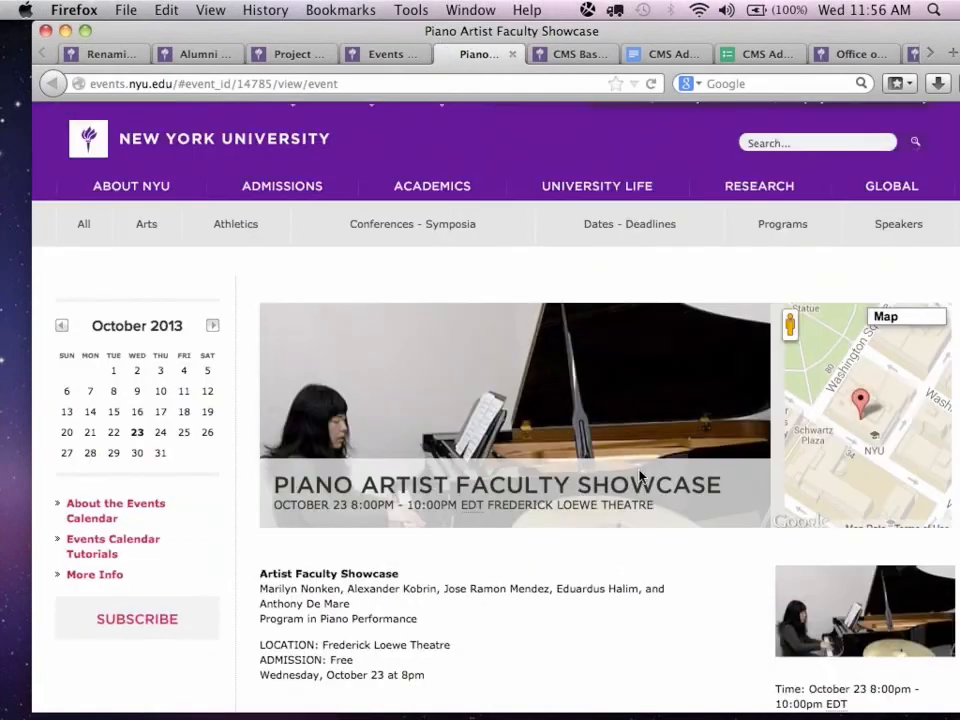
{"action": "scroll", "coordinate": [640, 476], "scroll_direction": "down", "scroll_amount": 3}
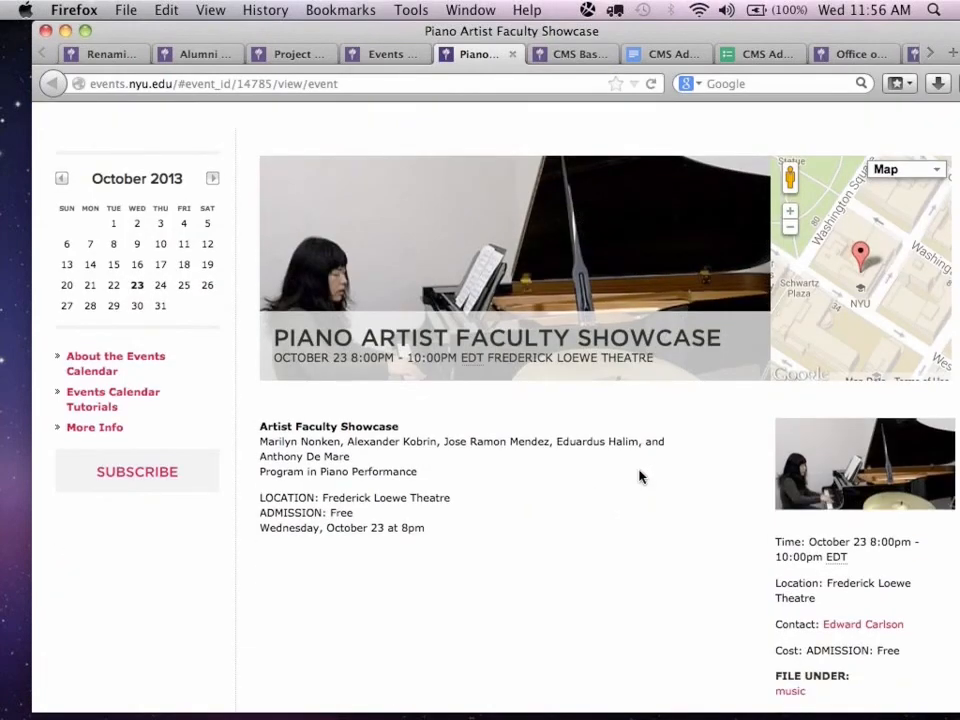